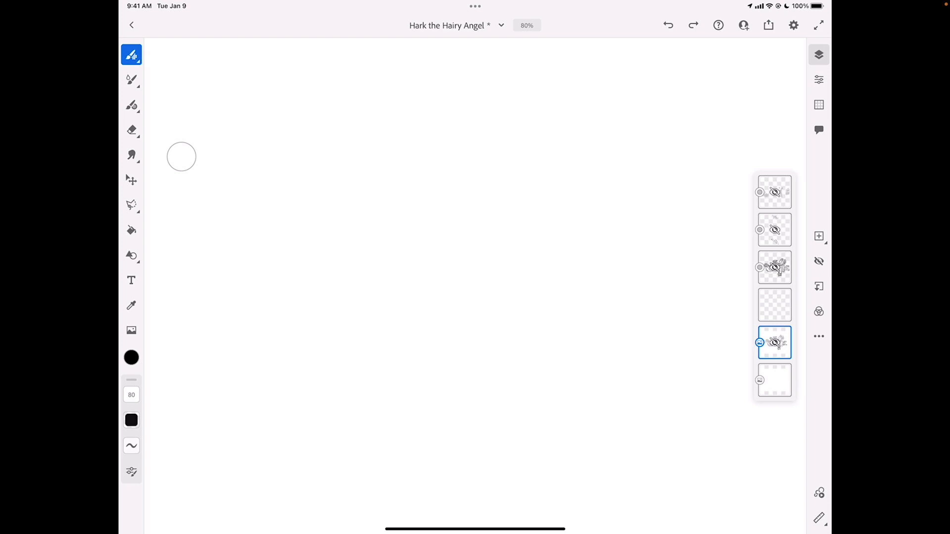
Activate the vector brush tool and bring up its brush categories
left_click(131, 80)
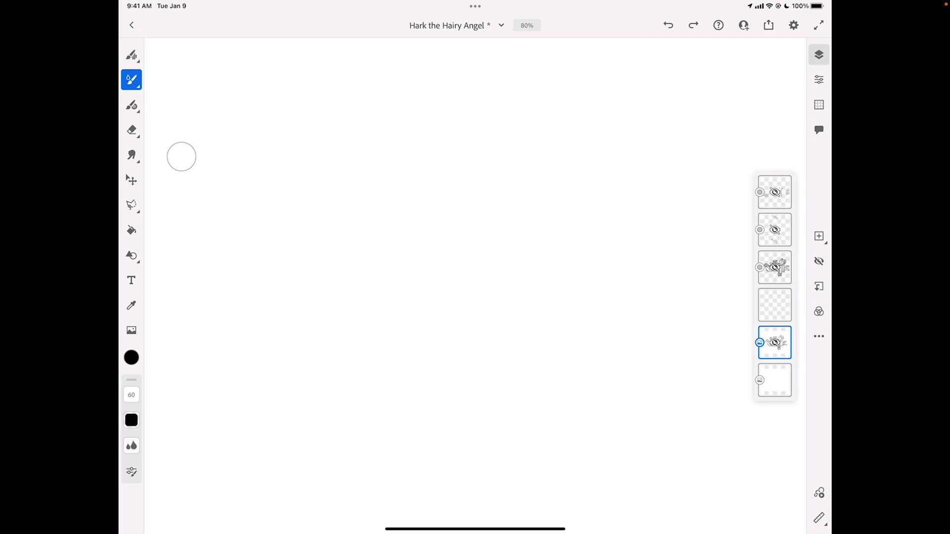
left_click(131, 105)
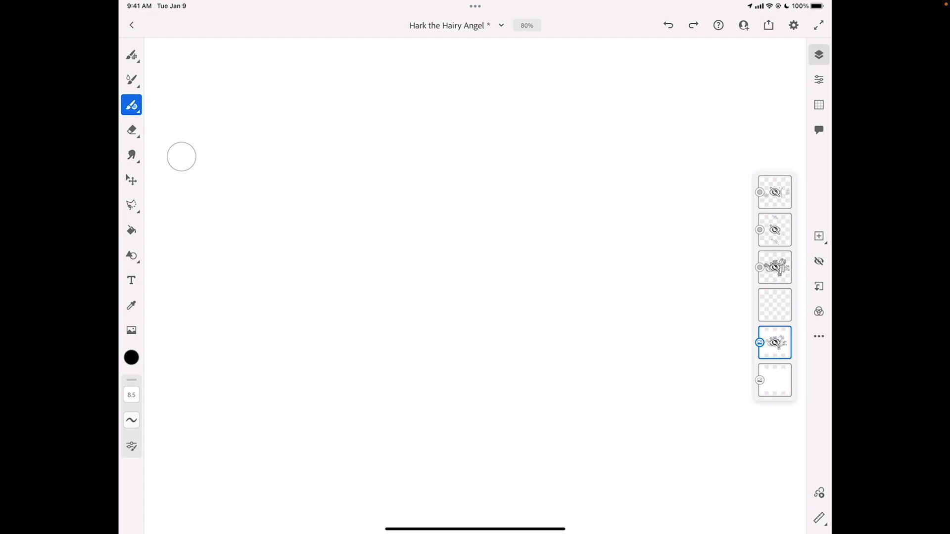
left_click(132, 105)
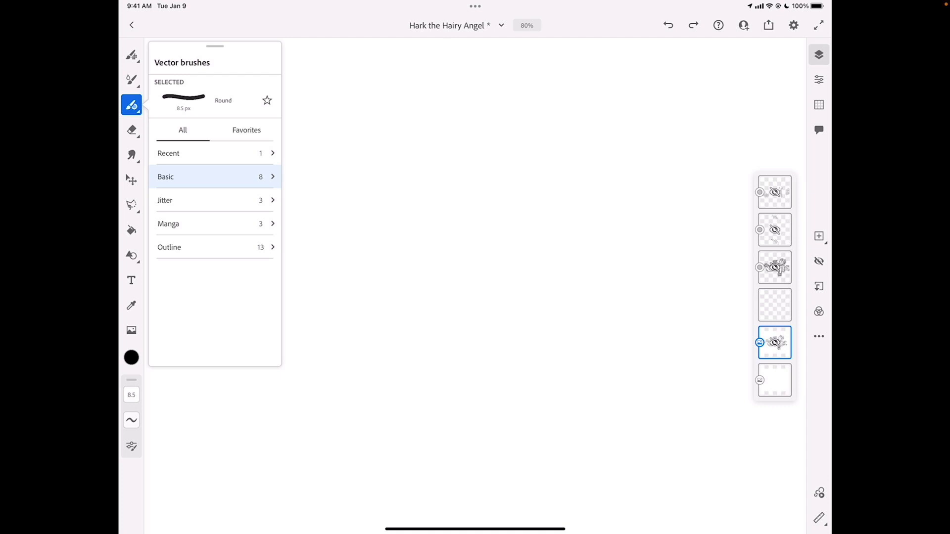
Make the hidden sketch layer above the background visible
left_click(775, 343)
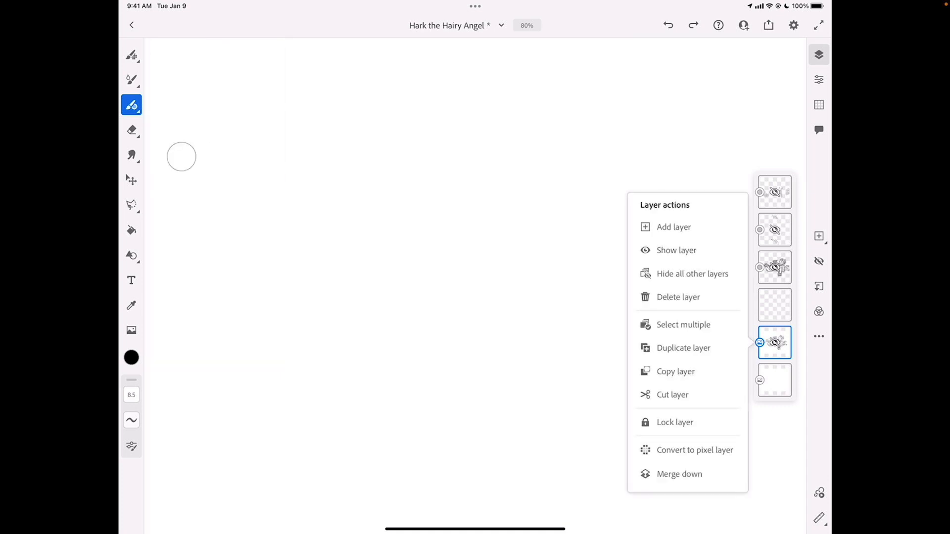
left_click(775, 343)
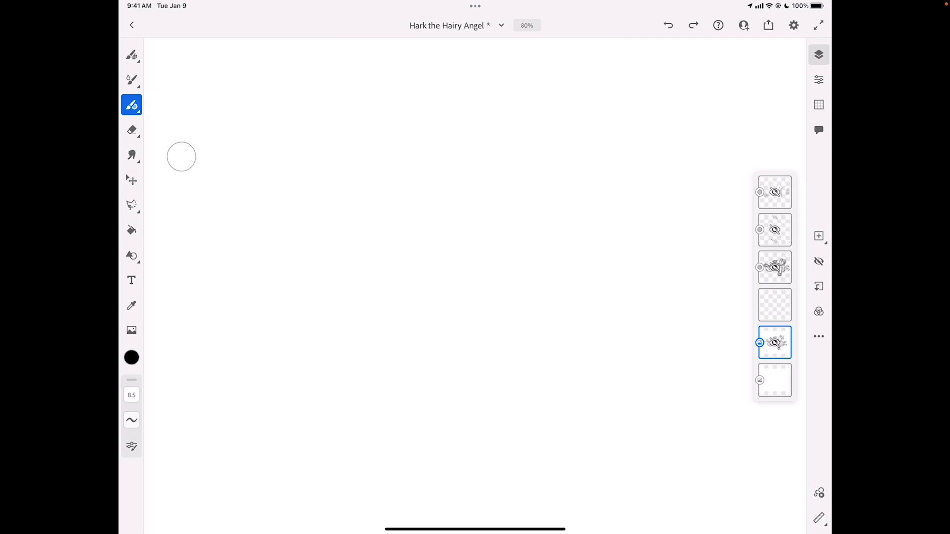
left_click(819, 262)
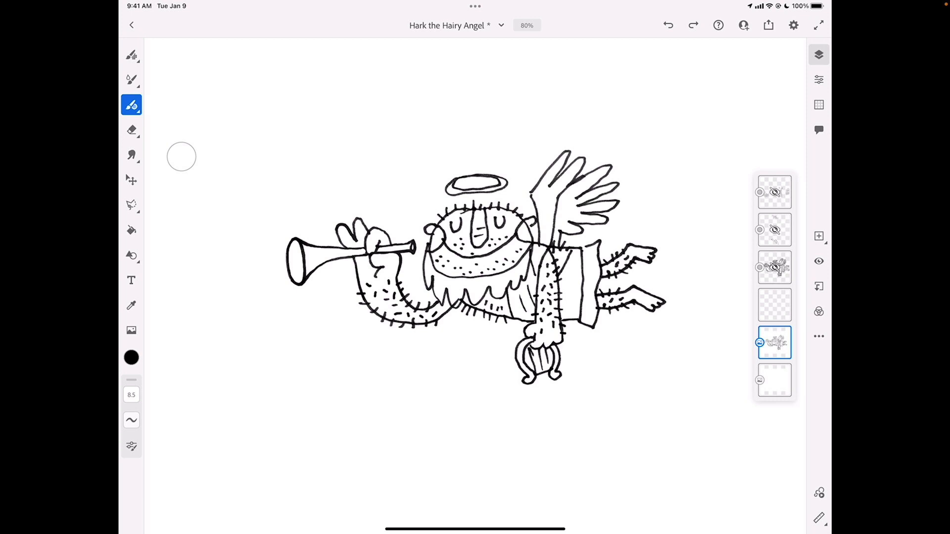
left_click(131, 330)
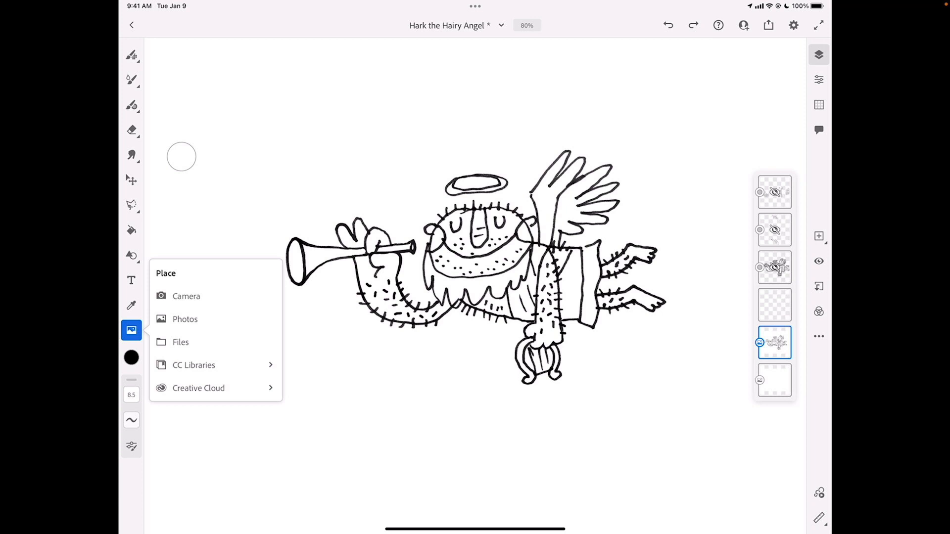
left_click(132, 105)
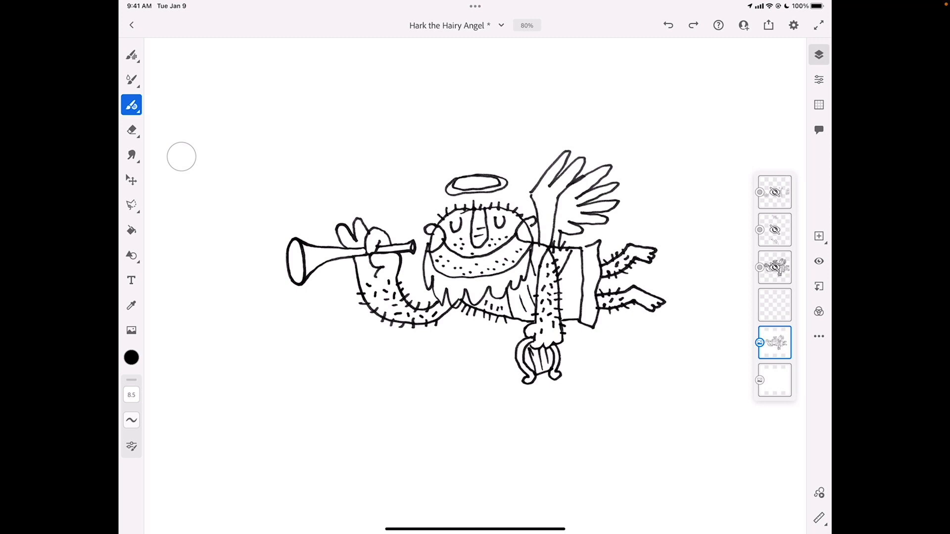
Lower the opacity of the Rough Sketch layer to 16 so it serves as a faint tracing guide
left_click(819, 80)
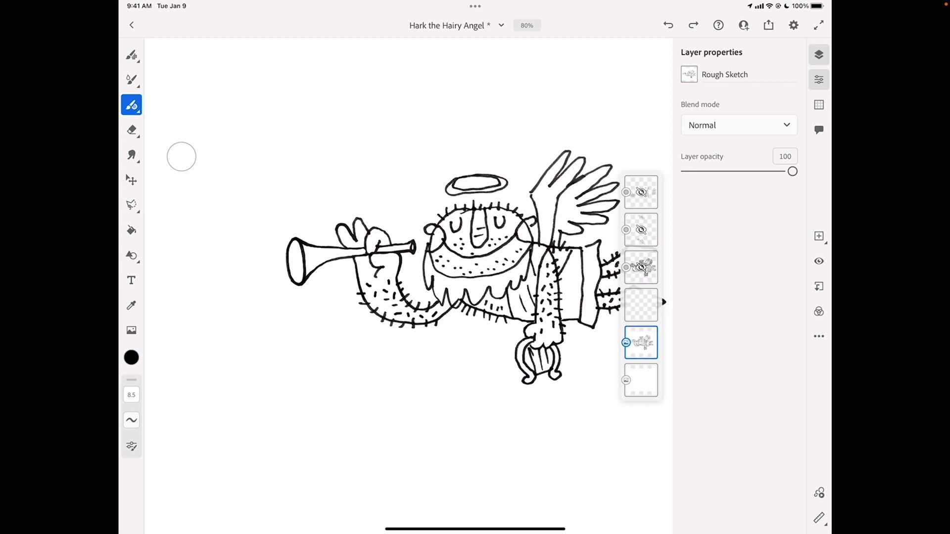
left_click_drag(792, 171, 704, 171)
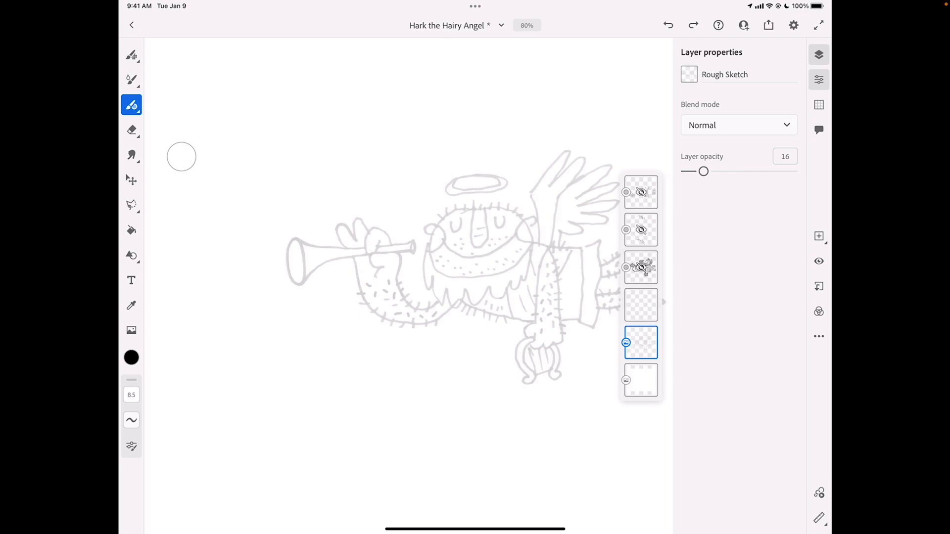
left_click(785, 157)
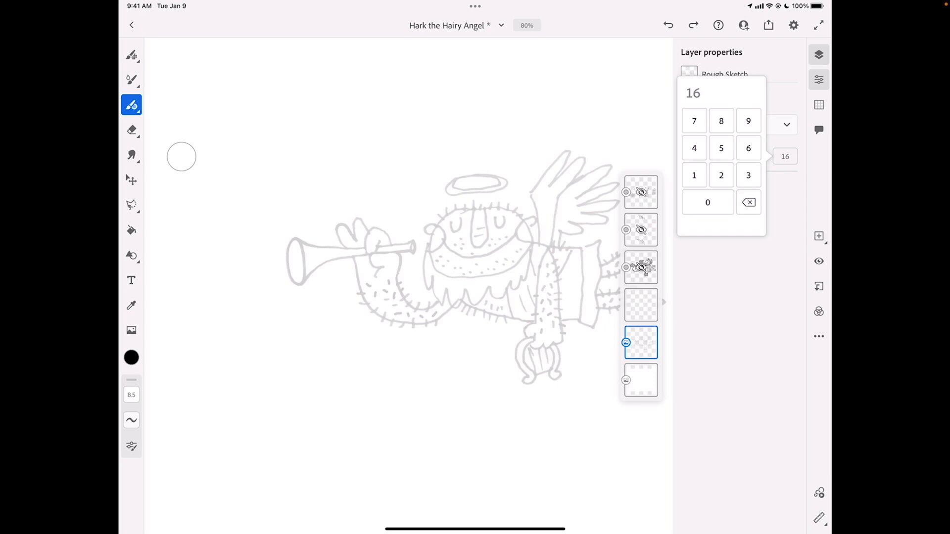
left_click(739, 307)
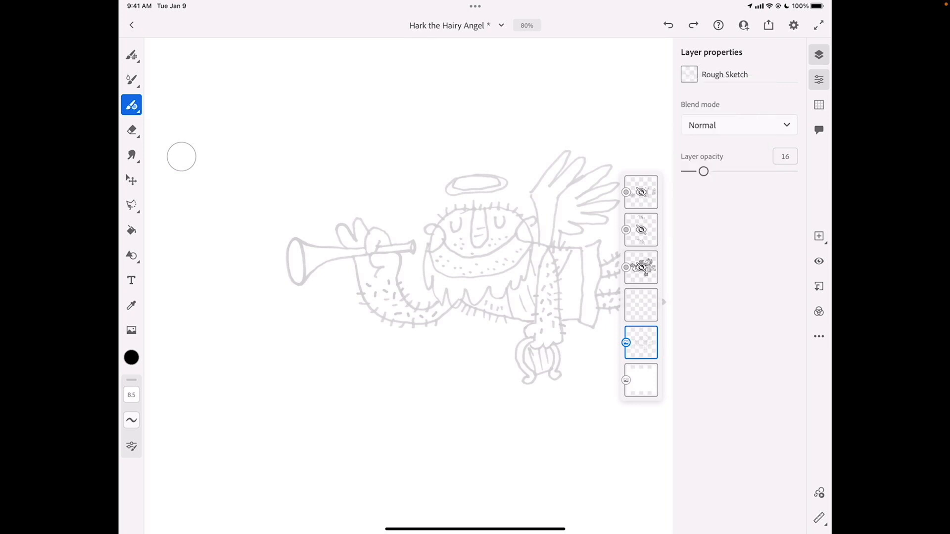
left_click(819, 80)
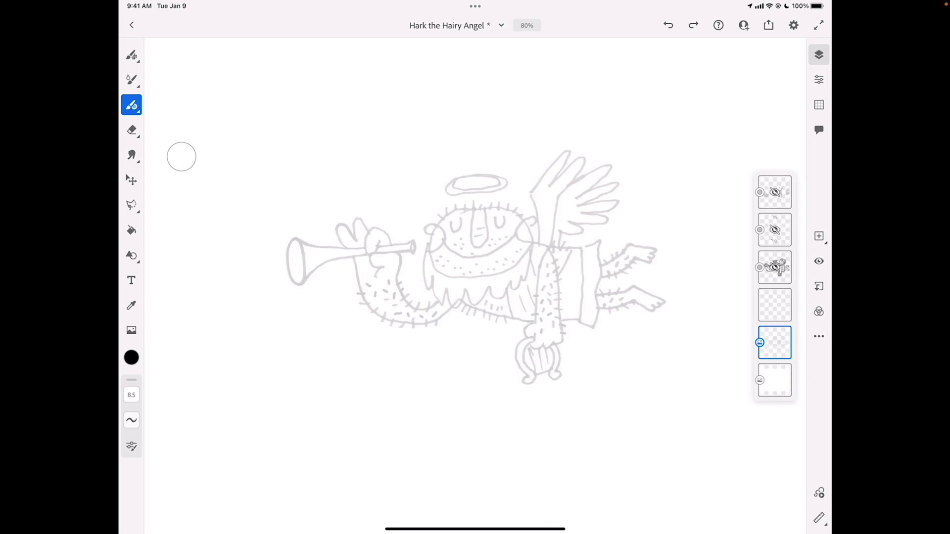
Make the empty layer directly above the Rough Sketch layer active and review the vector brush categories
left_click(775, 305)
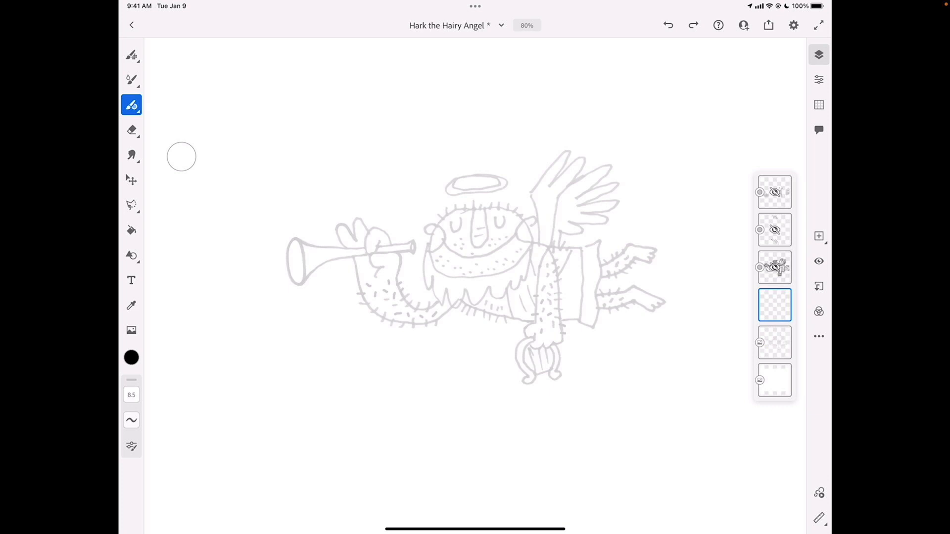
left_click(131, 105)
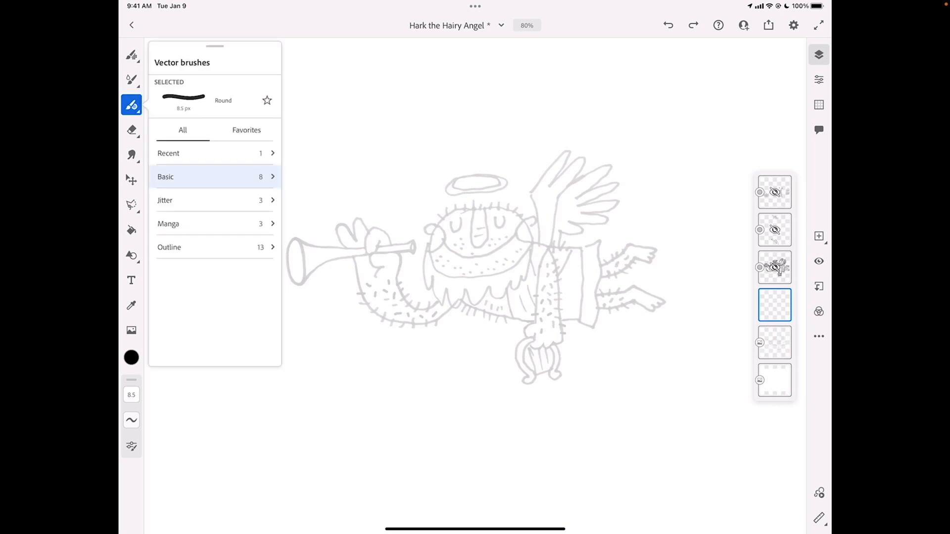
left_click(132, 105)
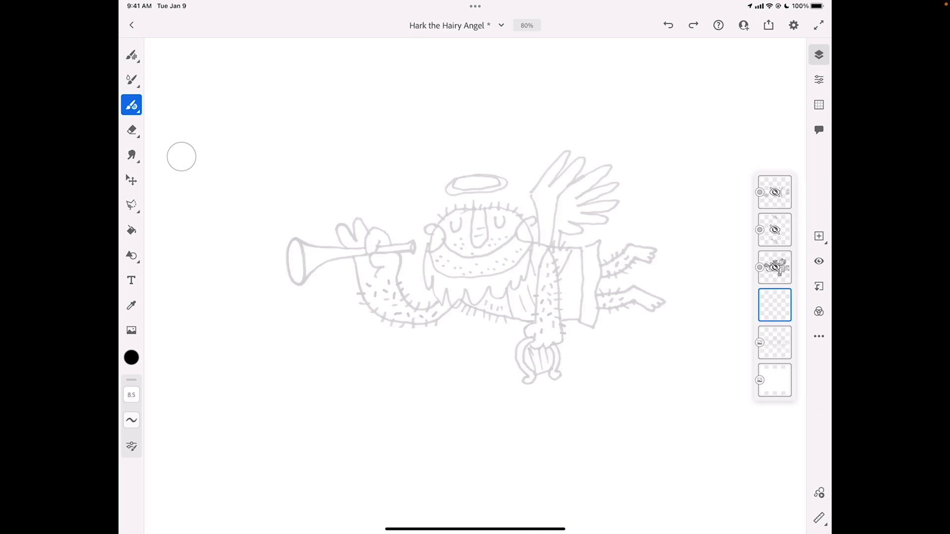
Test the Round vector brush with thin and thick wavy strokes in the brush settings preview
left_click(131, 446)
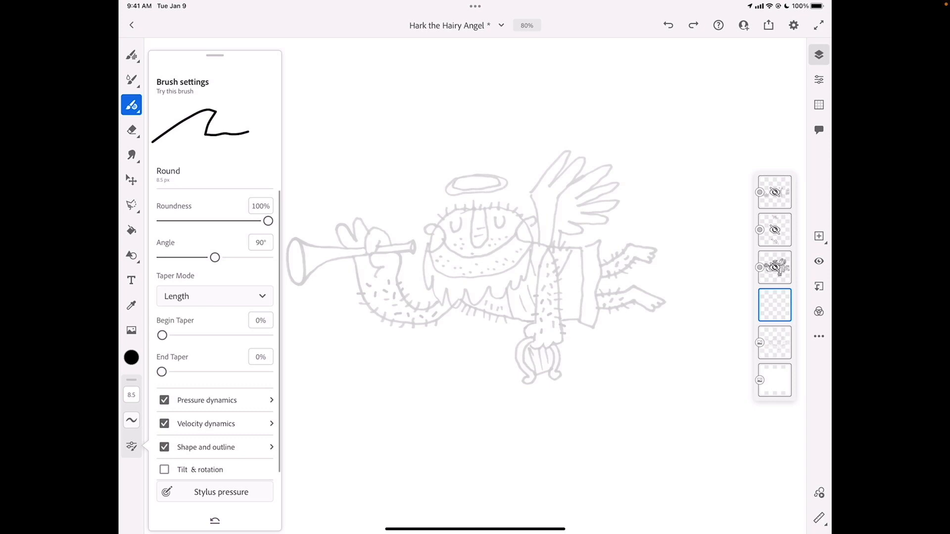
left_click_drag(171, 110, 262, 117)
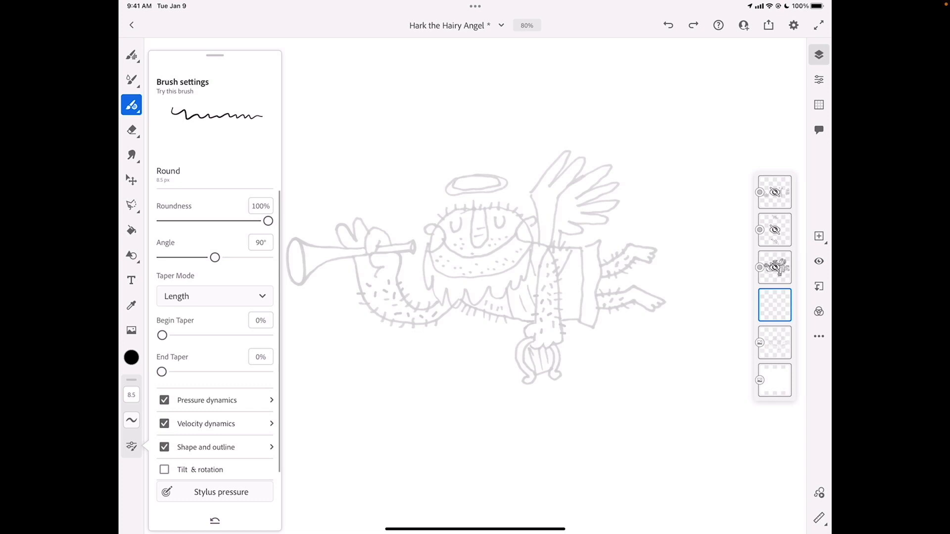
mouse_move(165, 128)
left_mouse_down()
mouse_move(219, 118)
mouse_move(252, 141)
mouse_move(241, 149)
mouse_move(185, 154)
mouse_move(170, 144)
mouse_move(187, 110)
mouse_move(236, 99)
left_mouse_up()
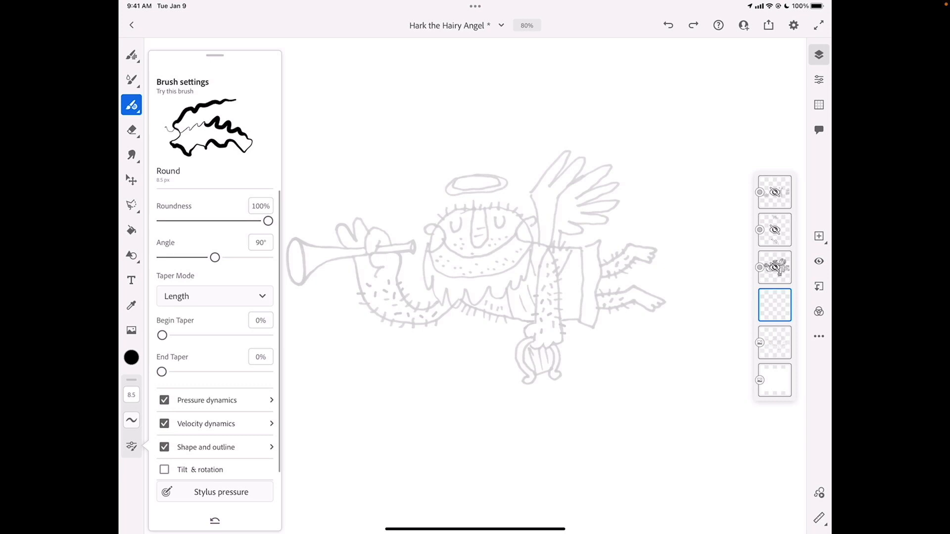
Examine the Round brush's pressure dynamics and the stylus pressure curve
left_click(213, 400)
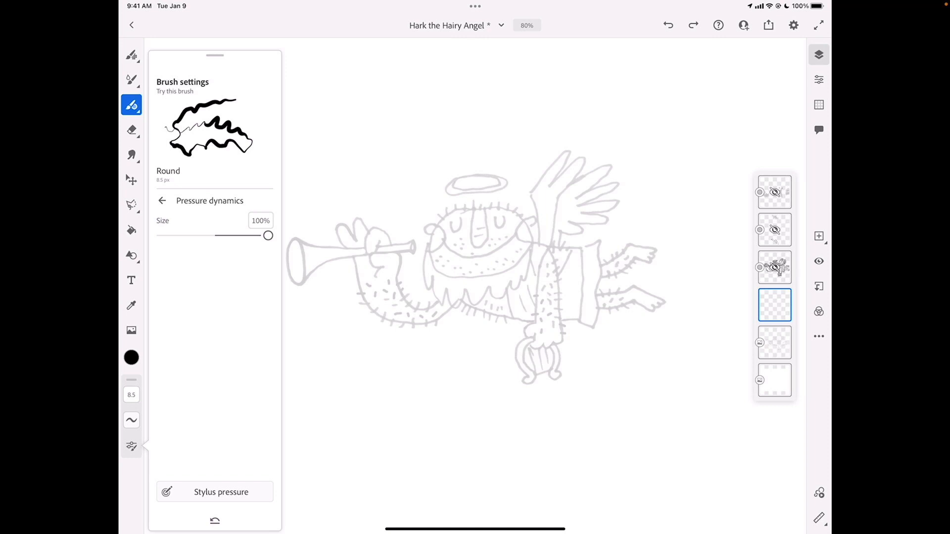
left_click(222, 491)
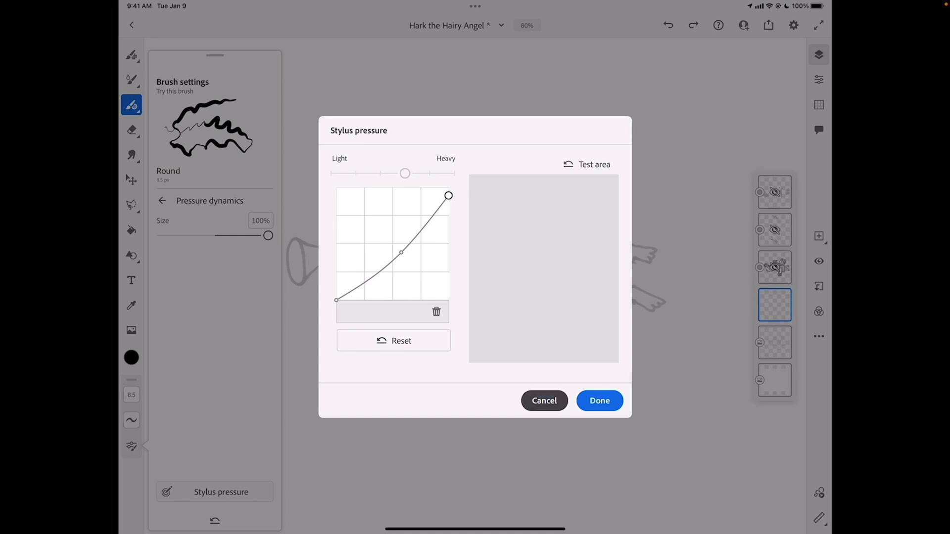
left_click(600, 401)
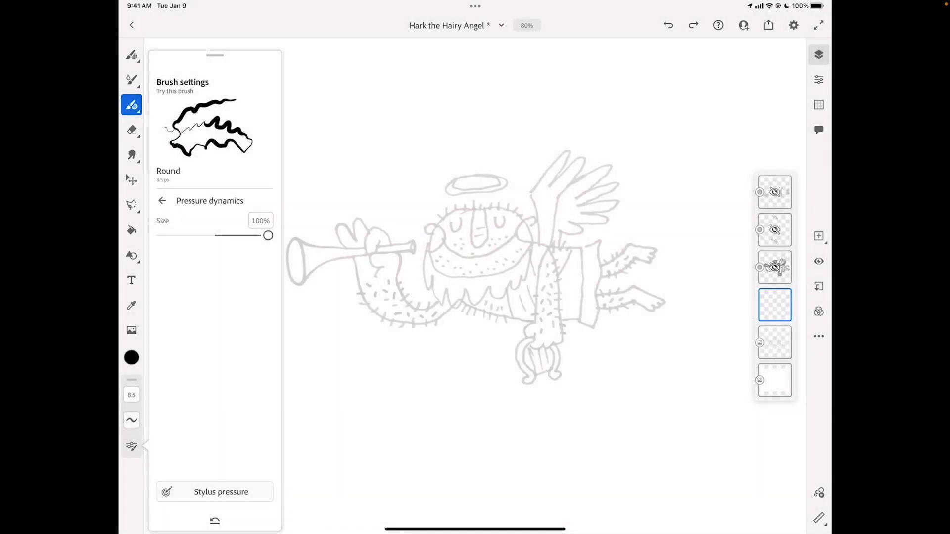
left_click(161, 200)
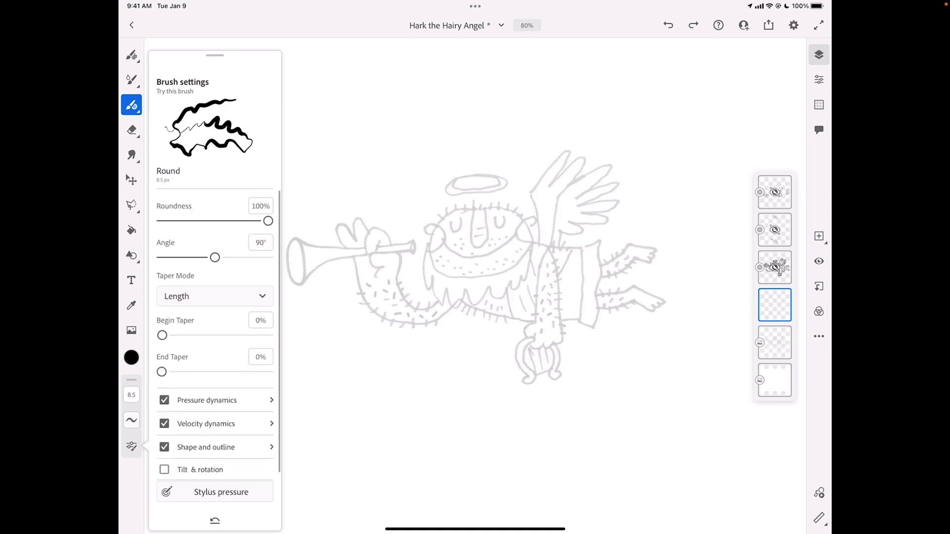
Examine the Round brush's velocity dynamics and its shape and outline options
left_click(223, 423)
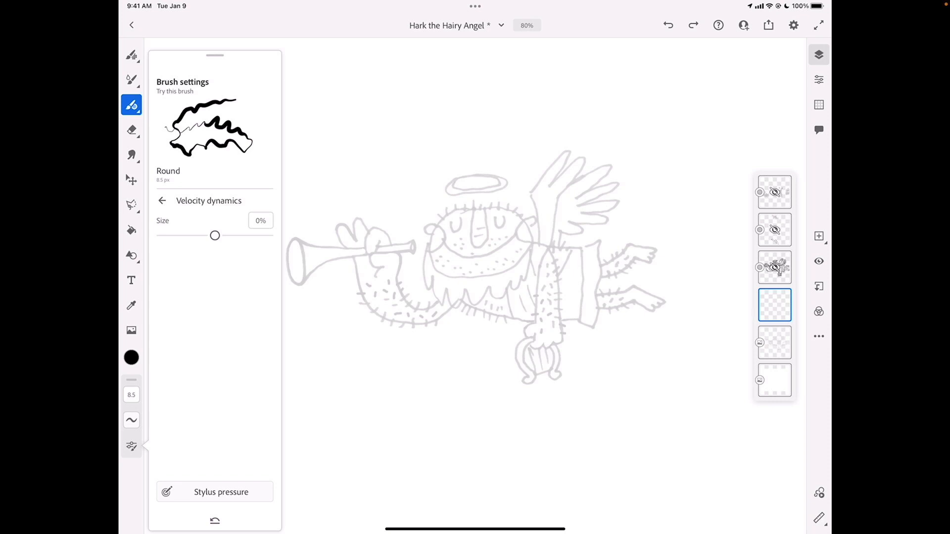
left_click(162, 201)
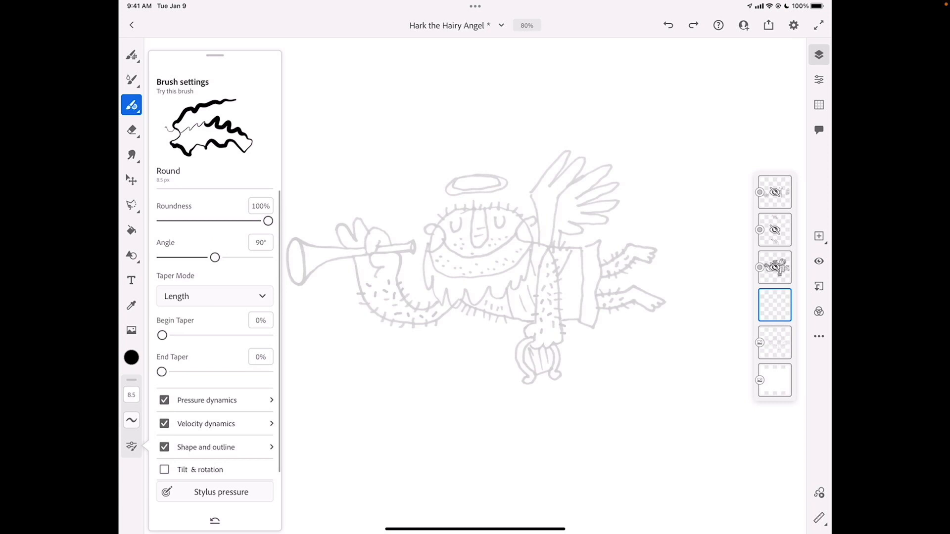
left_click(206, 447)
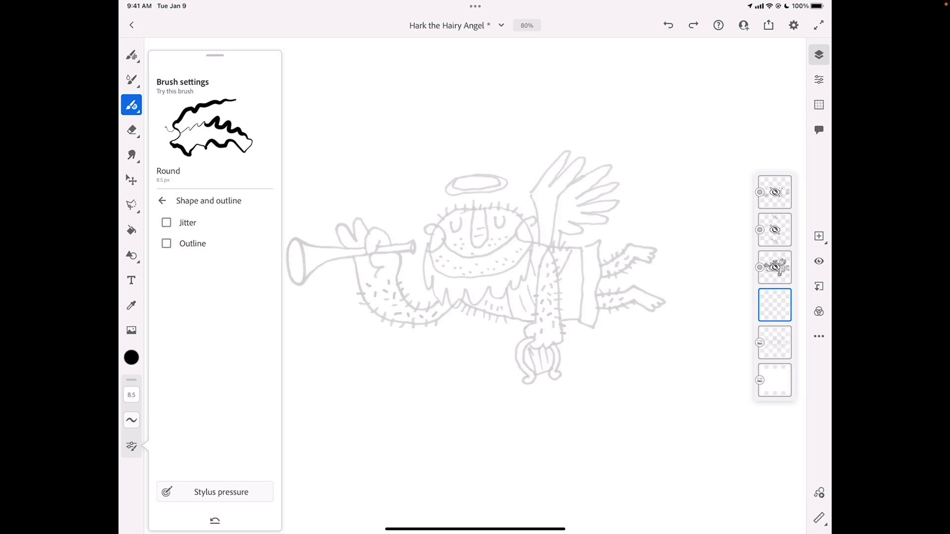
Check the current brush color in the color wheel
left_click(131, 358)
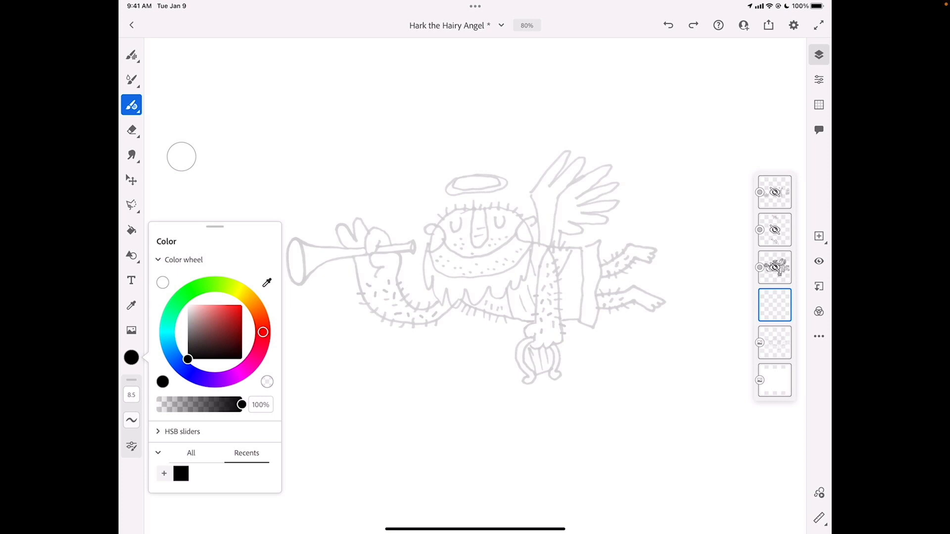
left_click(131, 358)
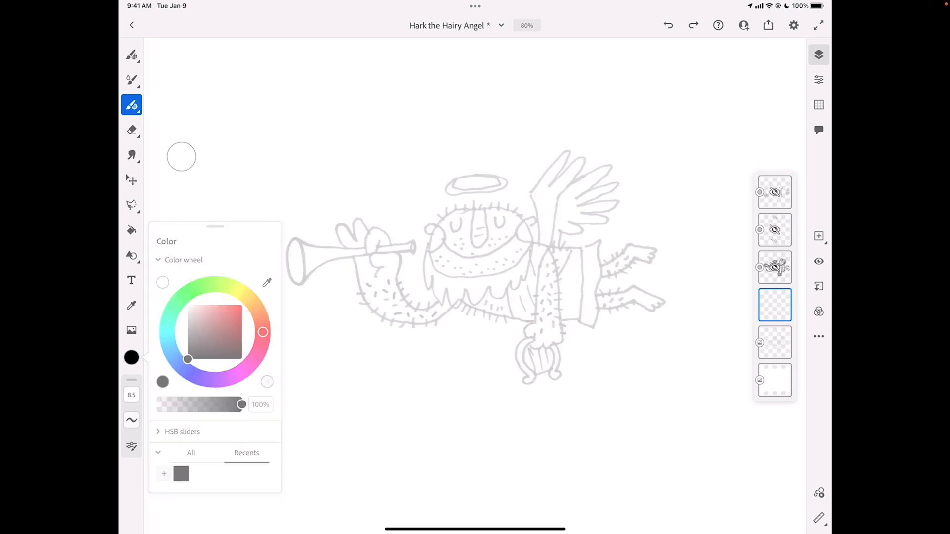
left_click(131, 358)
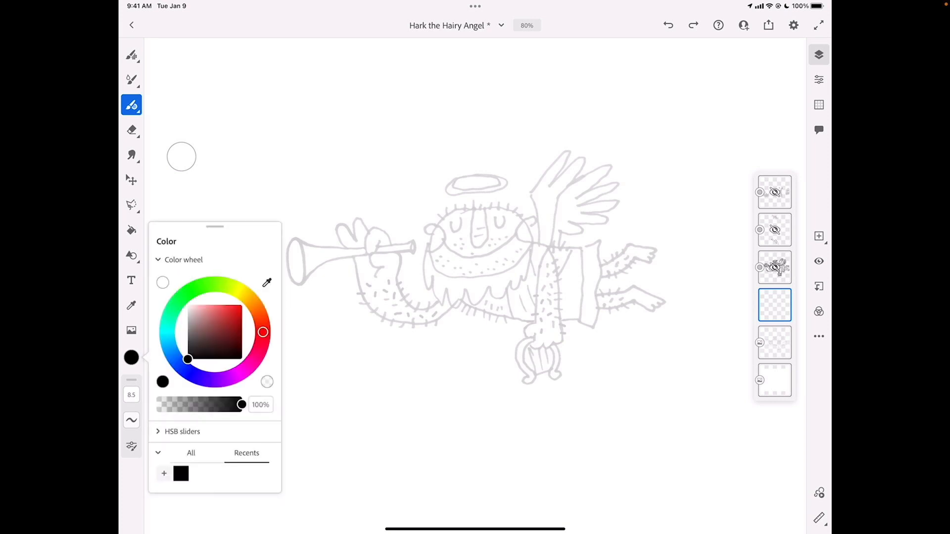
left_click(131, 357)
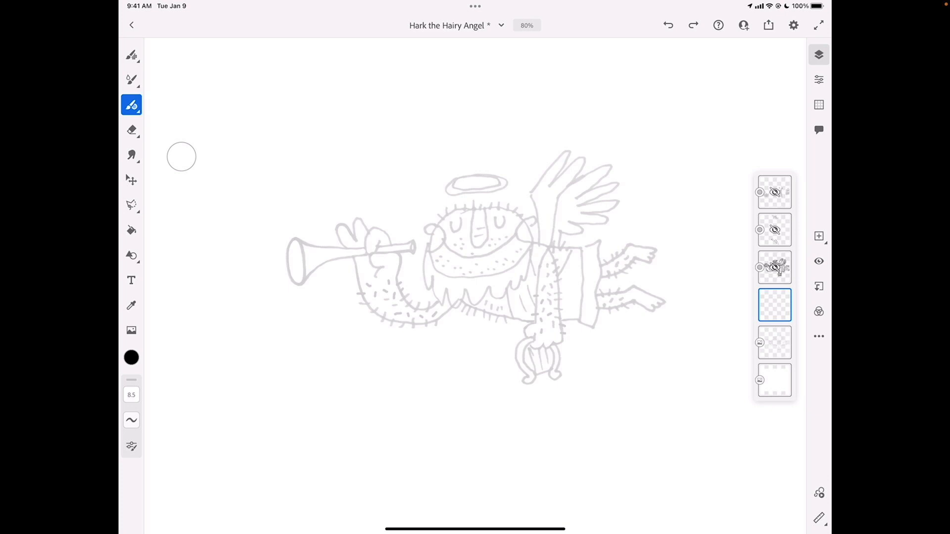
Trace the oval outline of the angel's head in black with the Round vector brush, thickening its upper-left edge with extra strokes
scroll(475, 228, "up", 10)
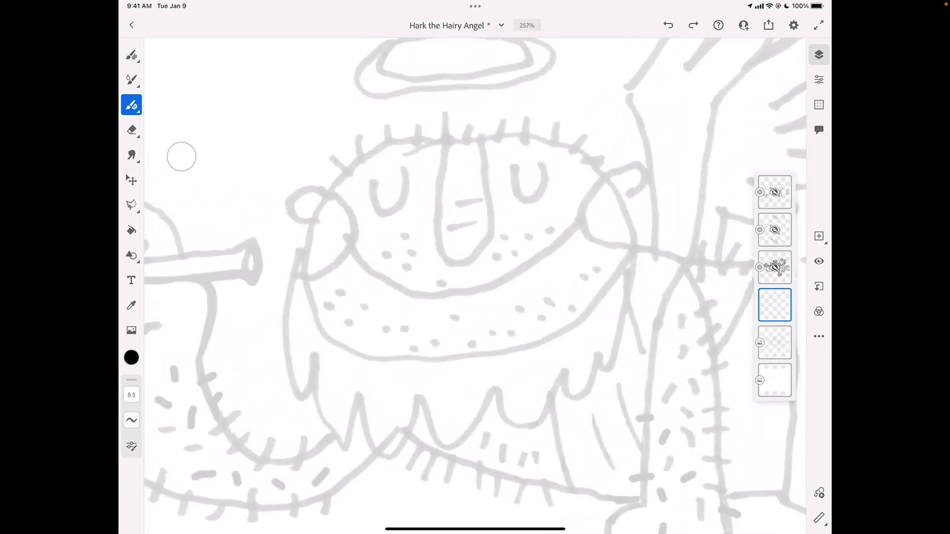
scroll(475, 267, "down", 1)
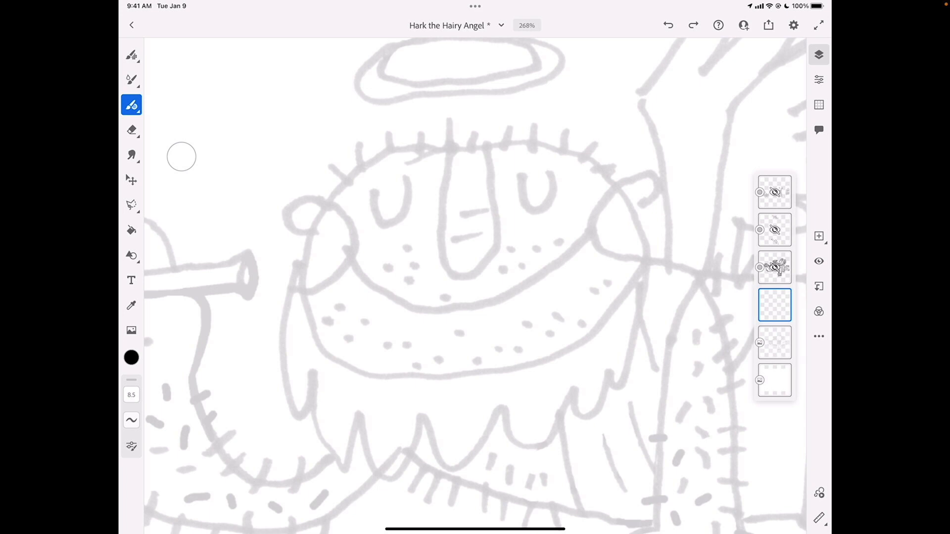
scroll(475, 267, "down", 1)
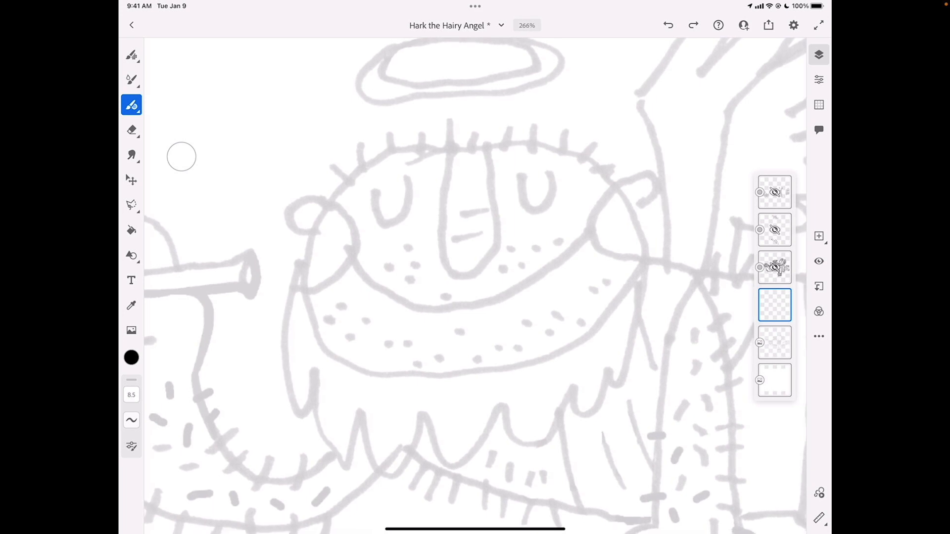
mouse_move(426, 145)
left_mouse_down()
mouse_move(359, 171)
mouse_move(320, 213)
mouse_move(304, 262)
mouse_move(310, 319)
mouse_move(336, 356)
mouse_move(388, 378)
mouse_move(458, 374)
mouse_move(527, 363)
mouse_move(597, 327)
mouse_move(633, 286)
mouse_move(646, 246)
mouse_move(593, 165)
mouse_move(489, 141)
mouse_move(398, 149)
left_mouse_up()
mouse_move(339, 192)
left_mouse_down()
mouse_move(308, 267)
mouse_move(307, 305)
mouse_move(349, 360)
mouse_move(378, 373)
mouse_move(449, 377)
mouse_move(534, 359)
mouse_move(607, 321)
mouse_move(641, 257)
mouse_move(613, 186)
mouse_move(542, 148)
mouse_move(460, 147)
left_mouse_up()
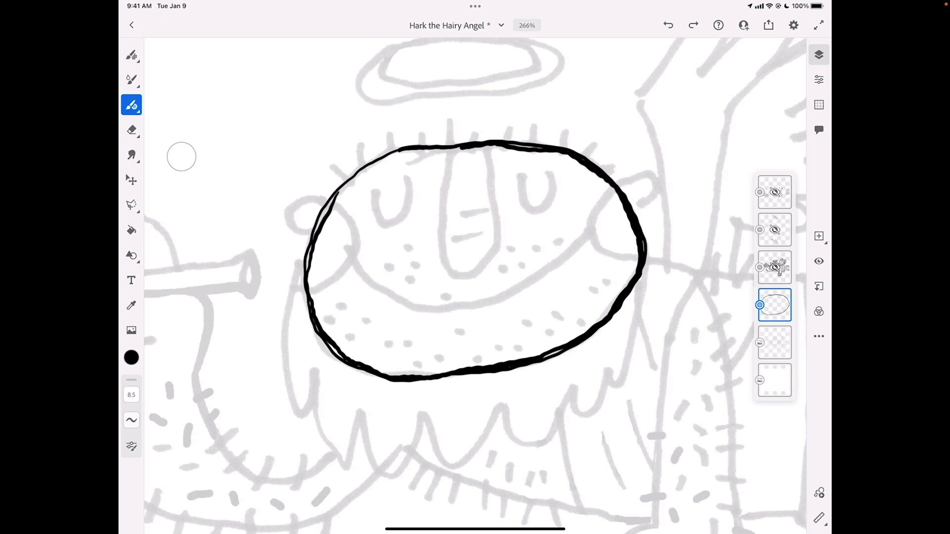
left_click_drag(336, 196, 386, 157)
mouse_move(328, 205)
left_mouse_down()
mouse_move(315, 232)
mouse_move(355, 177)
mouse_move(406, 147)
left_mouse_up()
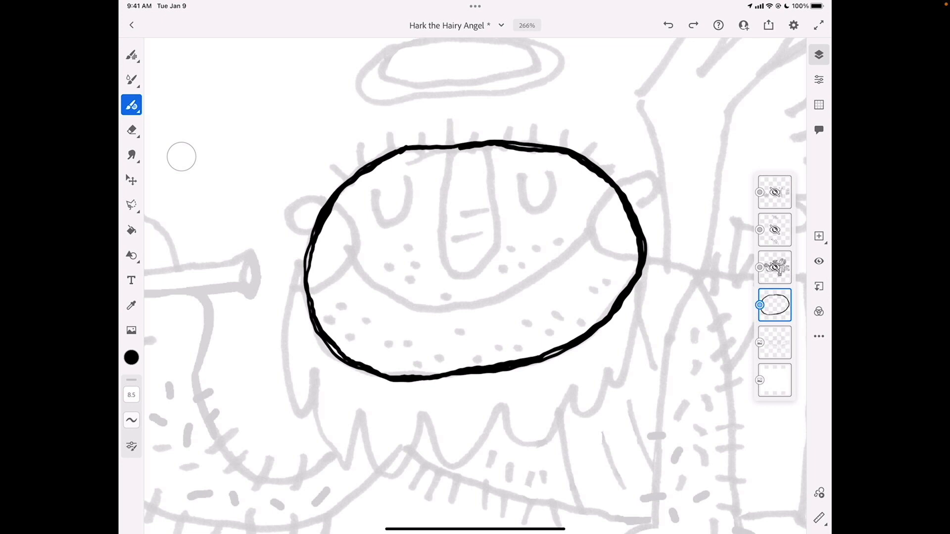
Thicken the top edge of the angel's head outline with black strokes, closing the gaps between its lines
left_click_drag(369, 163, 407, 144)
scroll(475, 277, "up", 5)
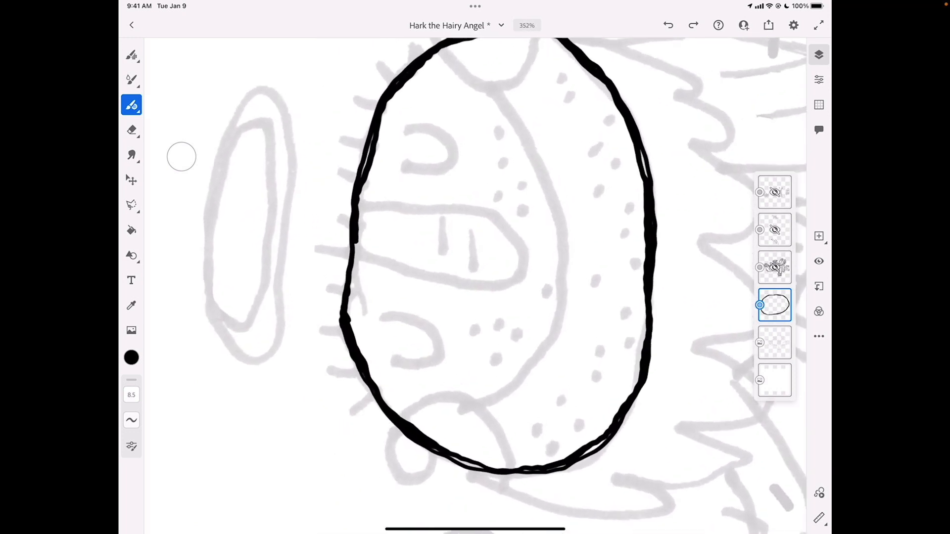
scroll(475, 278, "up", 1)
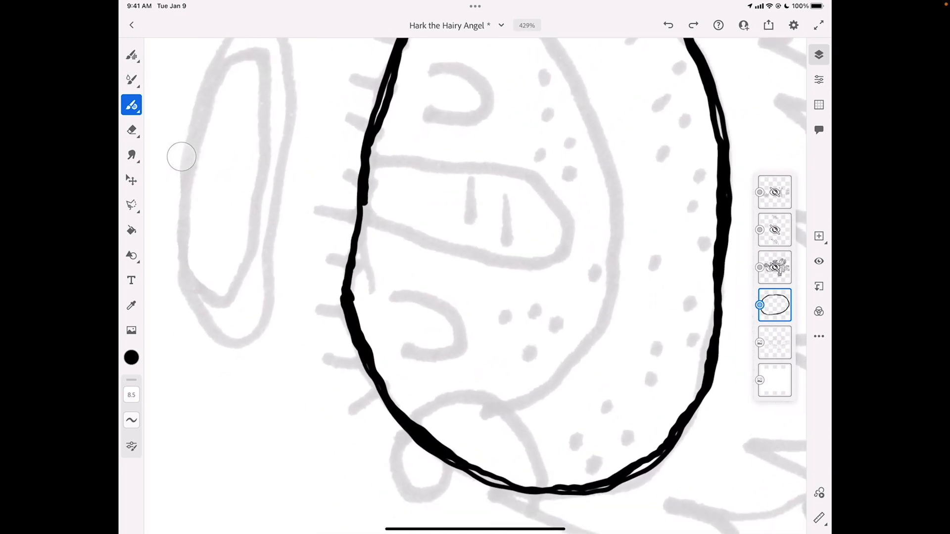
left_click_drag(343, 297, 356, 220)
left_click_drag(350, 297, 354, 266)
mouse_move(379, 132)
left_mouse_down()
mouse_move(360, 240)
mouse_move(356, 181)
left_mouse_up()
left_click_drag(379, 117, 389, 73)
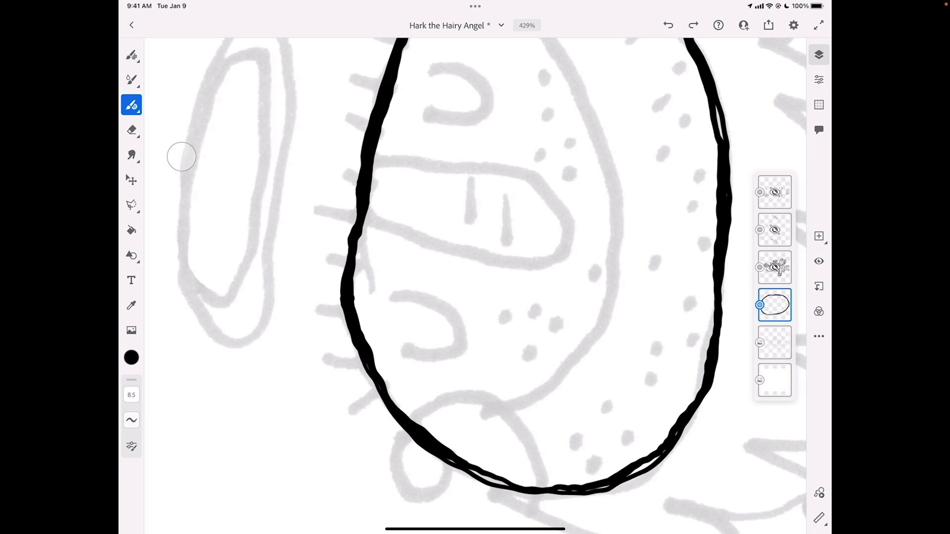
Fill in the thin double lines on the left and lower-left side of the head outline with black strokes
scroll(475, 286, "down", 3)
scroll(475, 286, "up", 5)
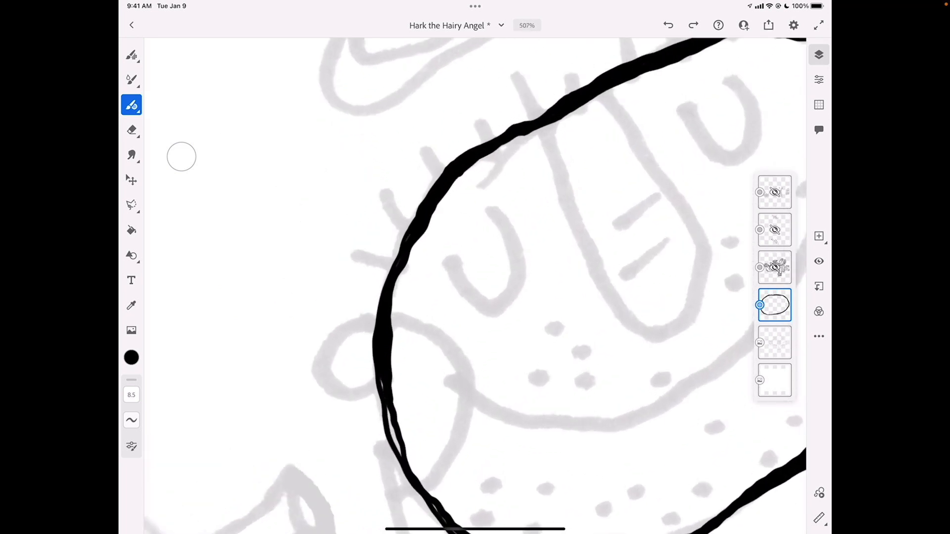
scroll(475, 286, "up", 3)
left_click_drag(349, 346, 358, 451)
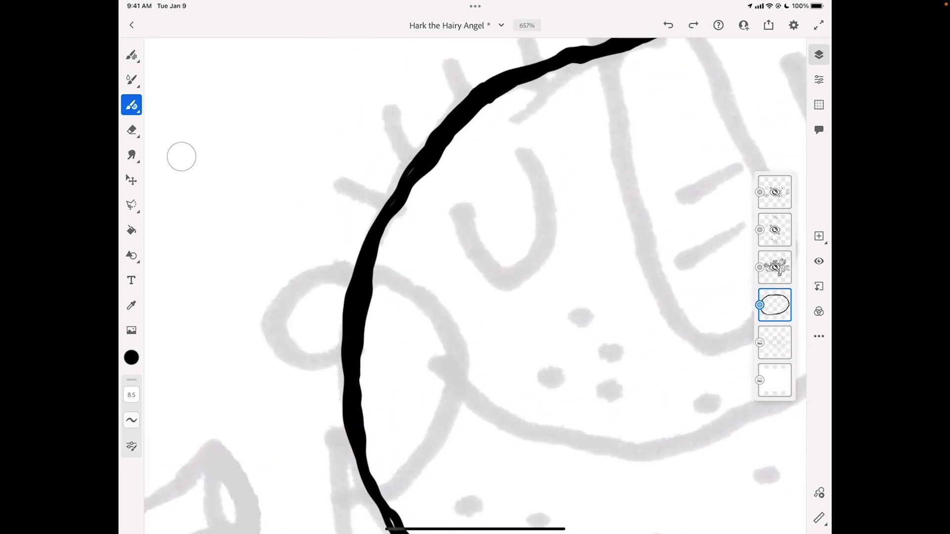
scroll(475, 286, "down", 5)
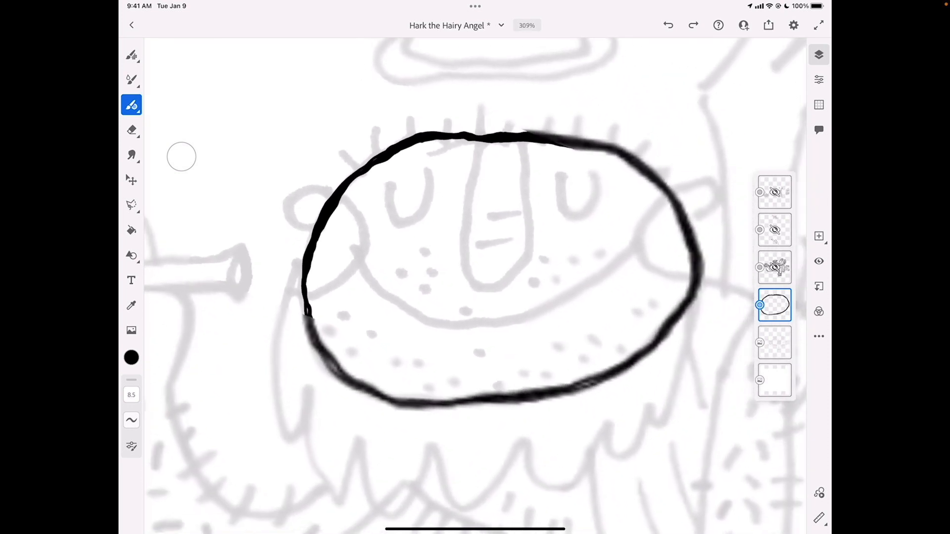
left_click_drag(310, 327, 314, 341)
left_click_drag(334, 367, 339, 372)
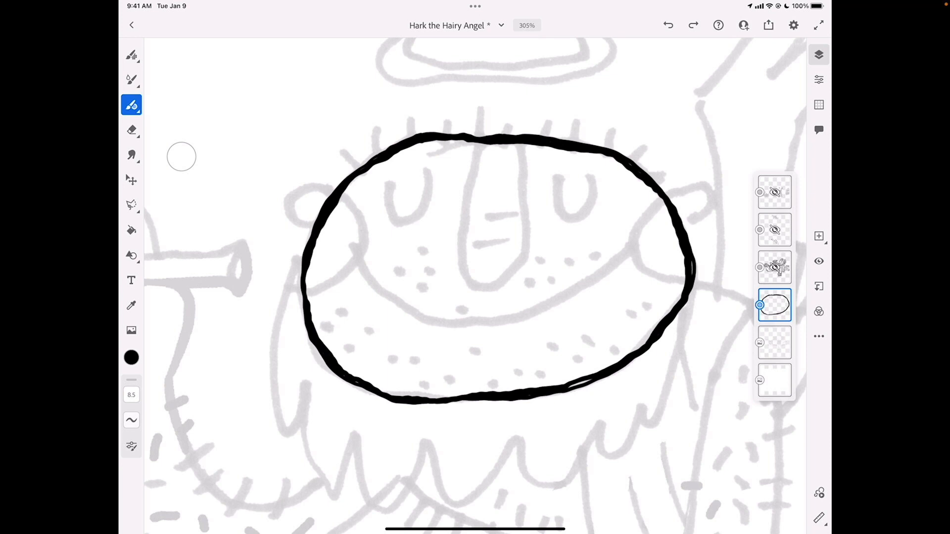
Paint over the remaining white gaps in the lower-right and right edge of the head outline
scroll(475, 285, "up", 5)
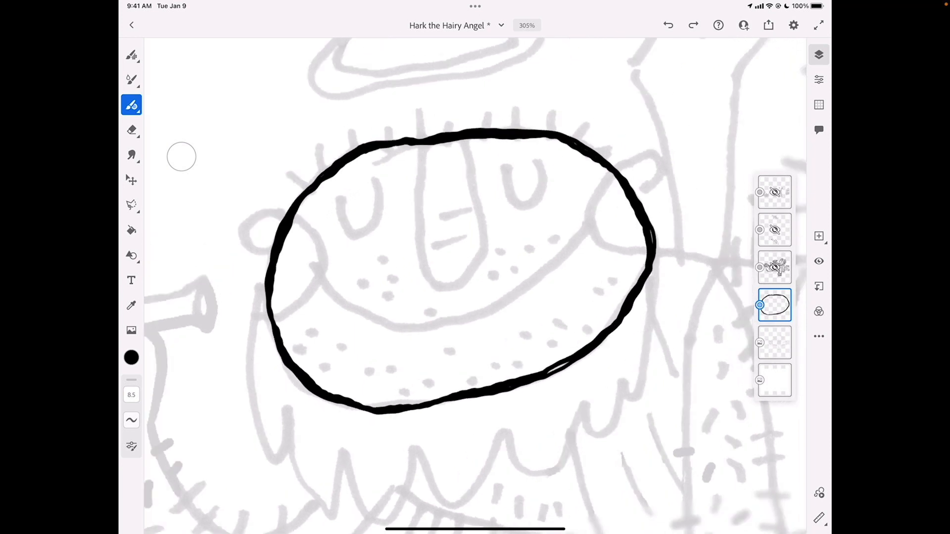
mouse_move(443, 354)
left_mouse_down()
mouse_move(464, 338)
mouse_move(444, 354)
left_mouse_up()
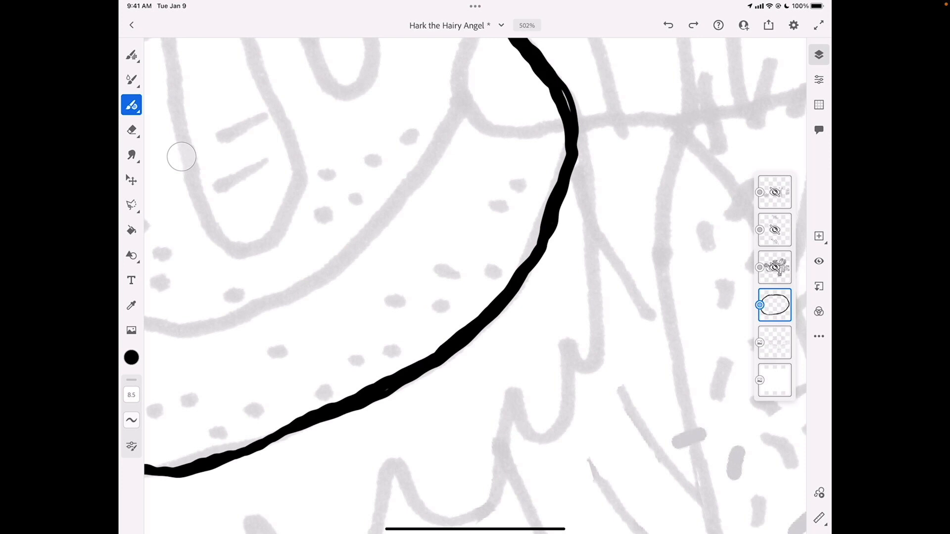
scroll(475, 285, "up", 3)
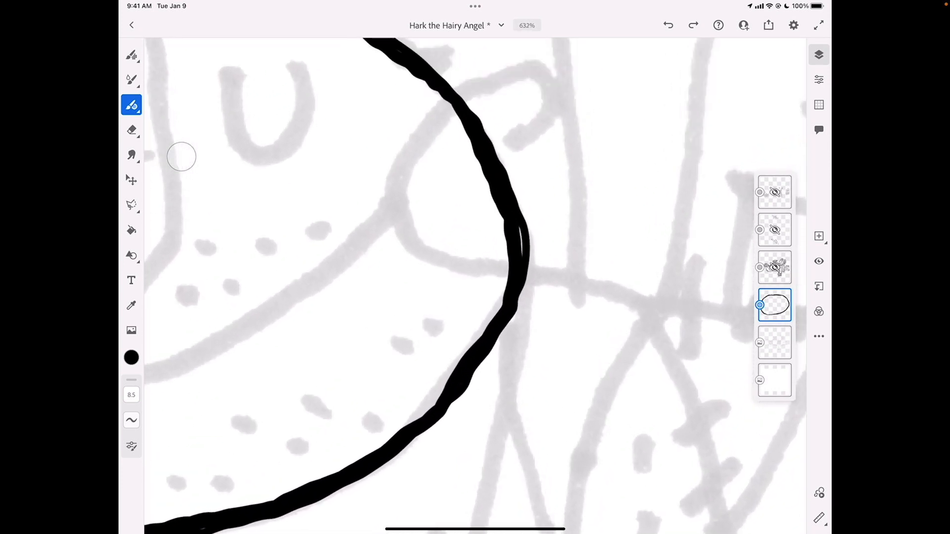
left_click_drag(521, 227, 521, 256)
scroll(475, 285, "down", 5)
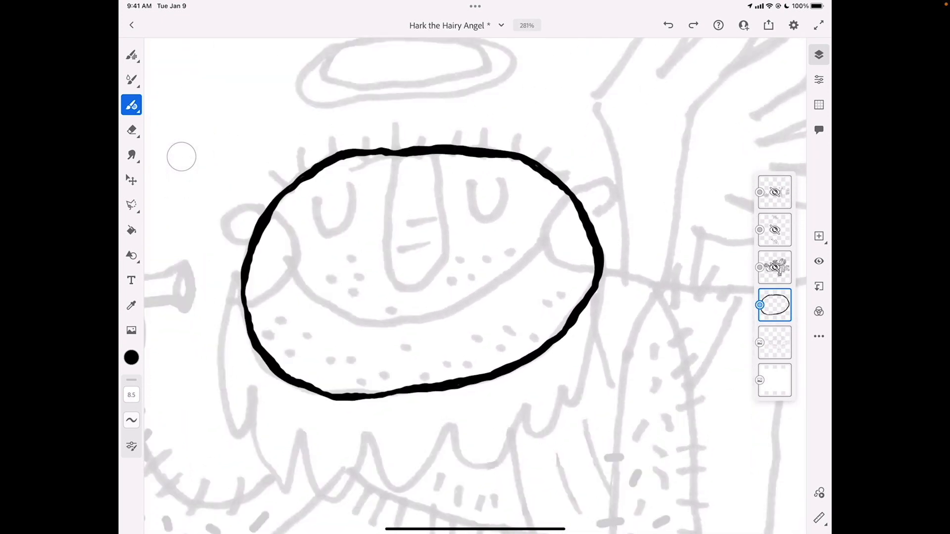
Trace the scalloped beard edge below the head in black, adding an inner contour from its left end to the right tufts
scroll(475, 286, "down", 1)
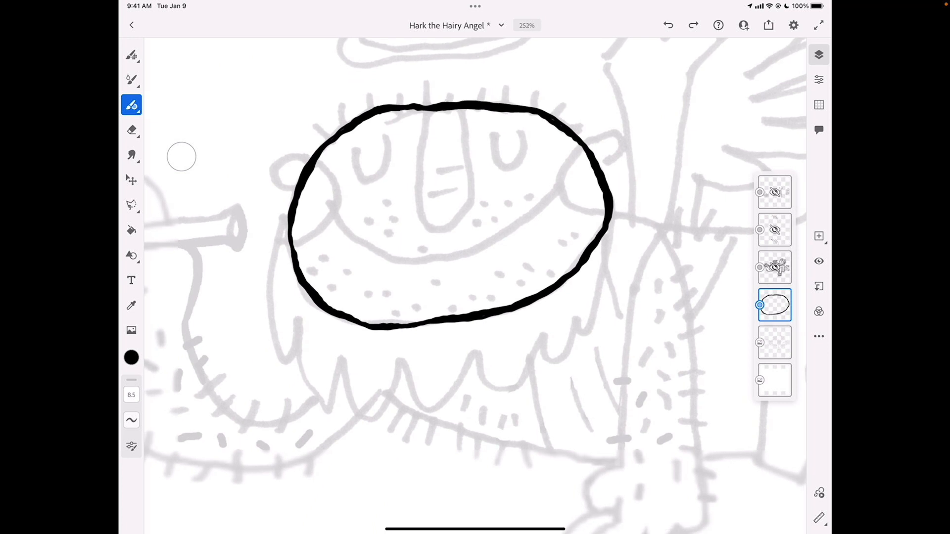
scroll(475, 286, "up", 2)
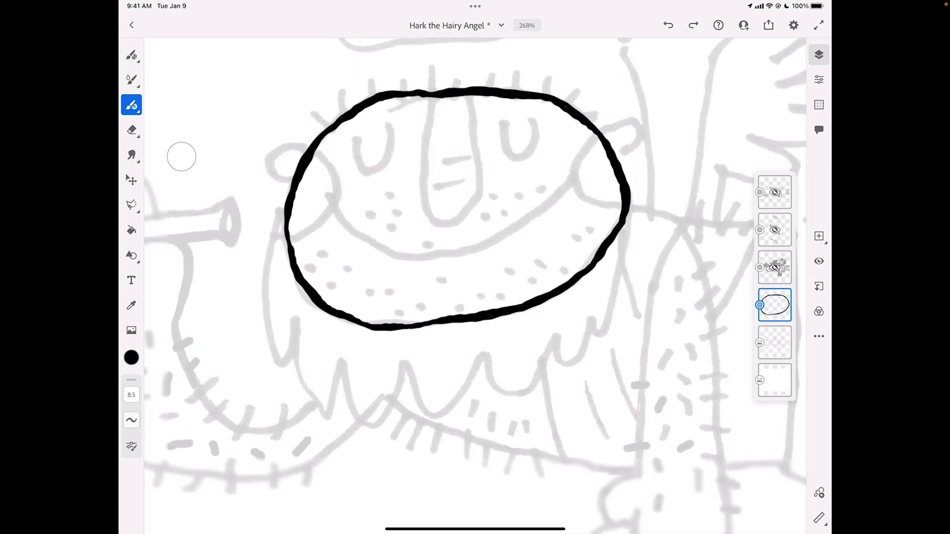
scroll(475, 285, "down", 1)
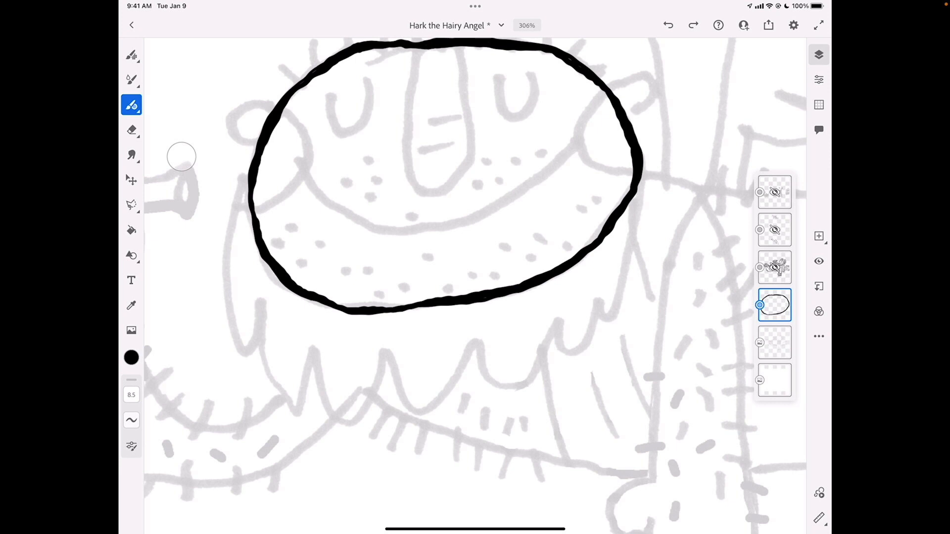
mouse_move(247, 175)
left_mouse_down()
mouse_move(225, 257)
mouse_move(237, 349)
mouse_move(252, 350)
mouse_move(259, 328)
mouse_move(271, 388)
mouse_move(288, 410)
mouse_move(299, 409)
mouse_move(316, 356)
mouse_move(330, 417)
mouse_move(349, 427)
mouse_move(389, 354)
mouse_move(404, 405)
mouse_move(420, 418)
mouse_move(449, 394)
mouse_move(473, 345)
mouse_move(492, 384)
mouse_move(513, 392)
mouse_move(559, 323)
mouse_move(567, 355)
mouse_move(584, 349)
mouse_move(600, 302)
mouse_move(610, 321)
mouse_move(617, 312)
mouse_move(644, 166)
left_mouse_up()
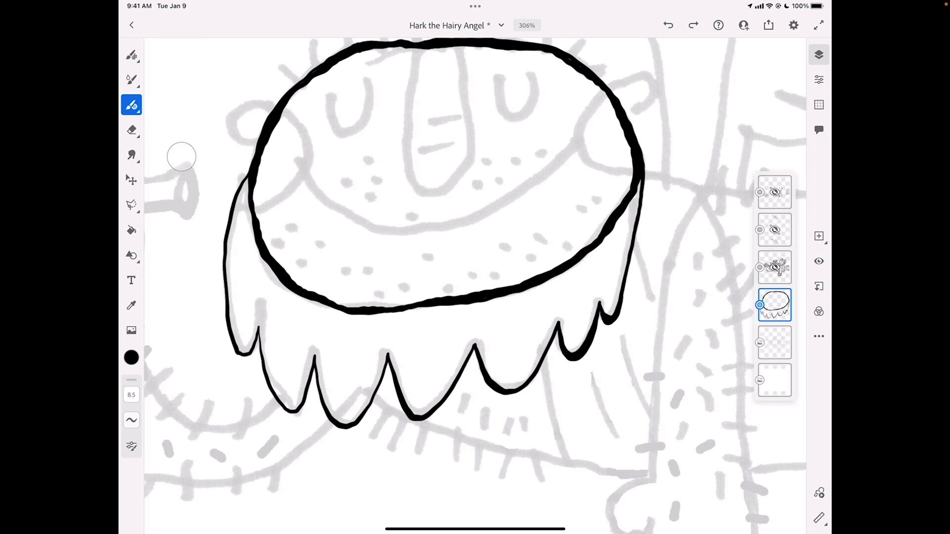
mouse_move(248, 184)
left_mouse_down()
mouse_move(229, 247)
mouse_move(232, 316)
mouse_move(243, 344)
mouse_move(264, 295)
mouse_move(277, 389)
mouse_move(293, 404)
mouse_move(315, 334)
mouse_move(342, 420)
mouse_move(380, 373)
mouse_move(388, 338)
mouse_move(415, 413)
mouse_move(449, 390)
mouse_move(477, 336)
mouse_move(502, 390)
mouse_move(538, 370)
mouse_move(561, 313)
mouse_move(565, 346)
left_mouse_up()
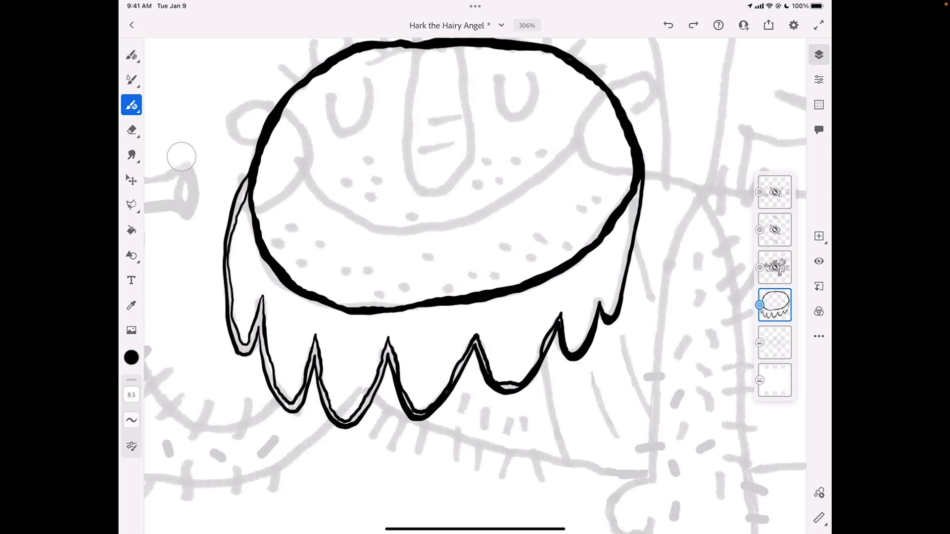
Paint in the space between the beard's two contours on the middle and right tufts and close its upper-left end
left_click_drag(545, 350, 554, 331)
mouse_move(475, 341)
left_mouse_down()
mouse_move(482, 375)
mouse_move(516, 387)
left_mouse_up()
left_click_drag(470, 349, 456, 374)
left_click_drag(458, 372, 454, 377)
mouse_move(415, 414)
left_mouse_down()
mouse_move(425, 416)
mouse_move(410, 407)
left_mouse_up()
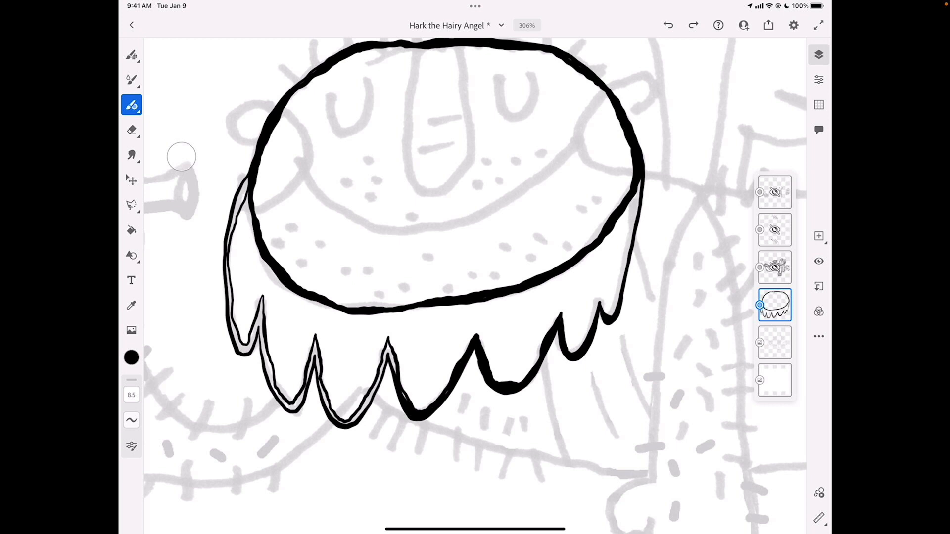
mouse_move(396, 368)
left_mouse_down()
mouse_move(387, 347)
mouse_move(381, 368)
left_mouse_up()
left_click_drag(348, 423, 383, 370)
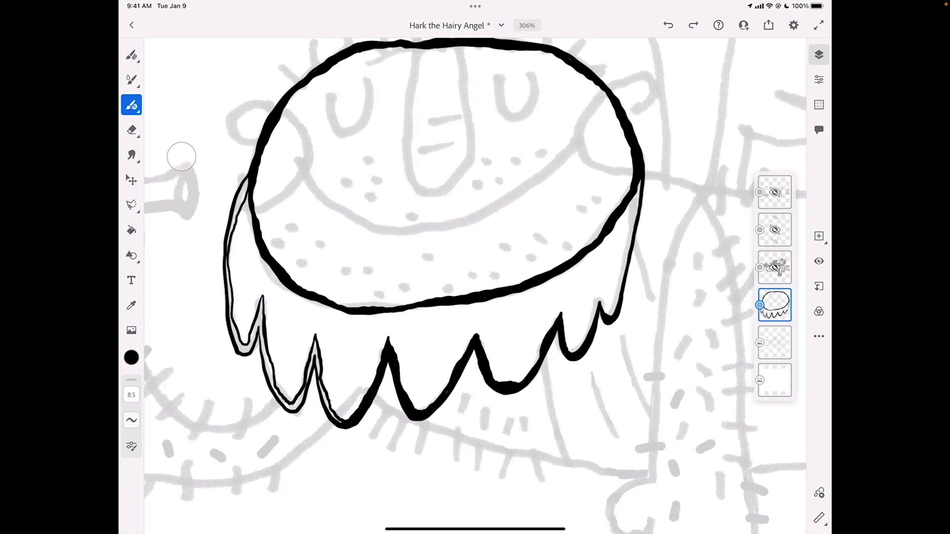
mouse_move(314, 341)
left_mouse_down()
mouse_move(324, 398)
mouse_move(341, 423)
left_mouse_up()
mouse_move(244, 193)
left_mouse_down()
mouse_move(241, 204)
mouse_move(247, 181)
mouse_move(238, 202)
left_mouse_up()
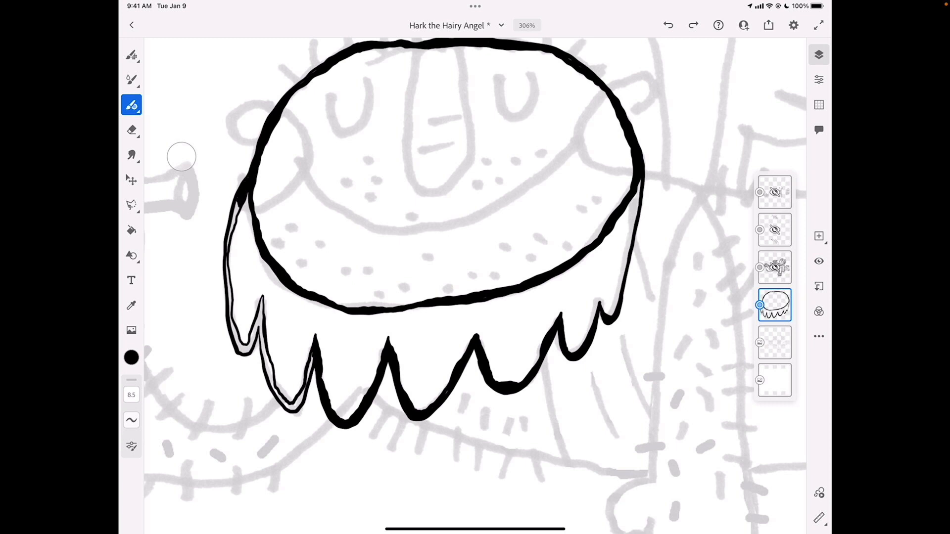
Fill the remaining gaps between the beard's left-side contours with black using the Fill tool
left_click(131, 230)
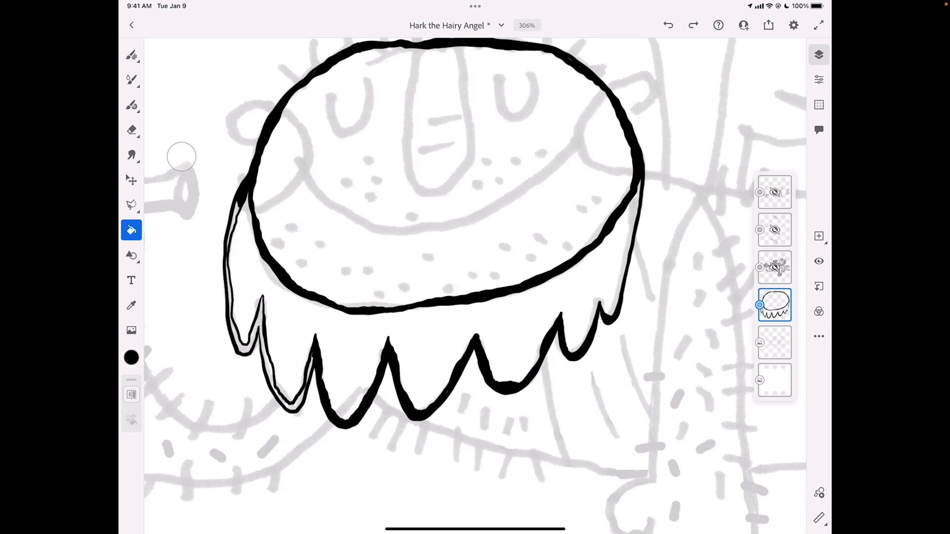
left_click(261, 319)
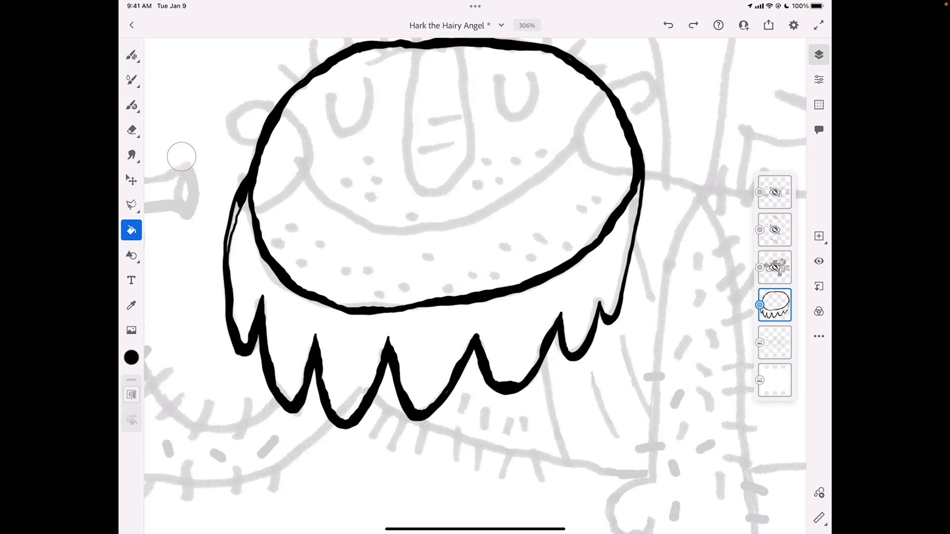
left_click(233, 227)
Fill the narrow notch where the beard meets the left side of the head with the vector brush
left_click(131, 105)
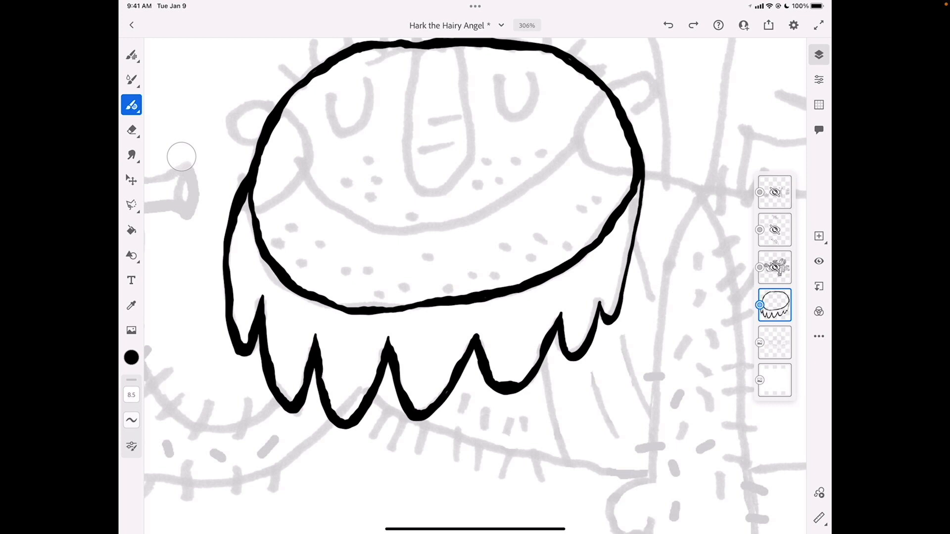
scroll(245, 182, "up", 10)
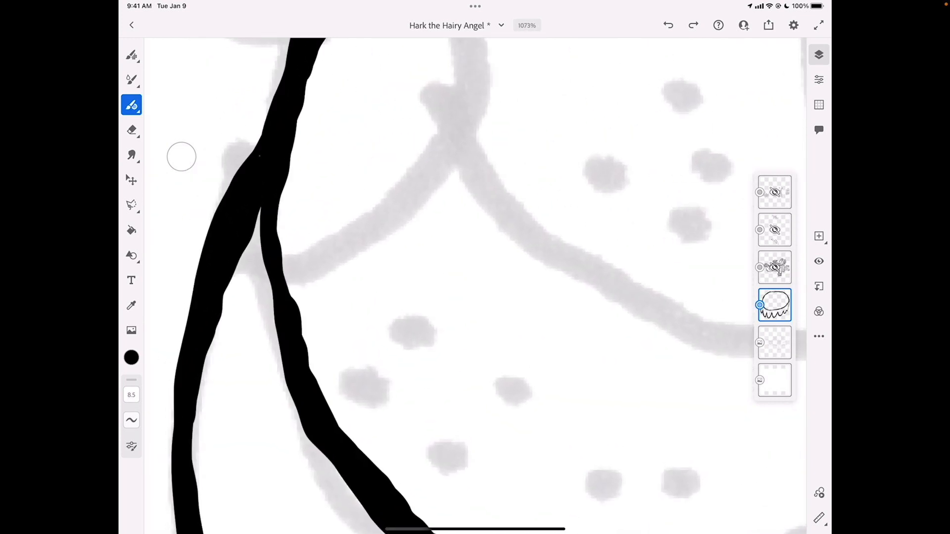
mouse_move(243, 247)
left_mouse_down()
mouse_move(270, 283)
mouse_move(259, 208)
left_mouse_up()
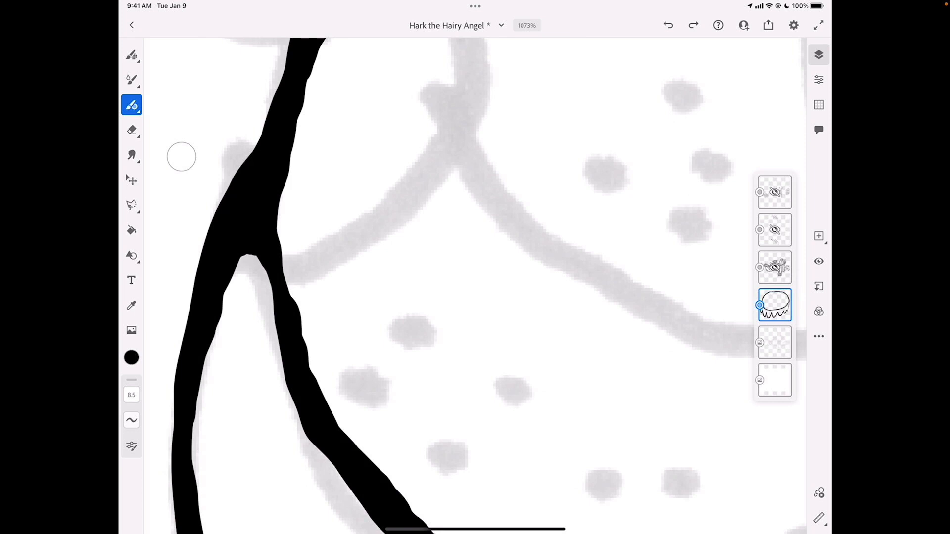
scroll(446, 277, "down", 8)
Thicken the beard's right edge and its last tuft with black strokes up to the head outline
scroll(519, 213, "up", 5)
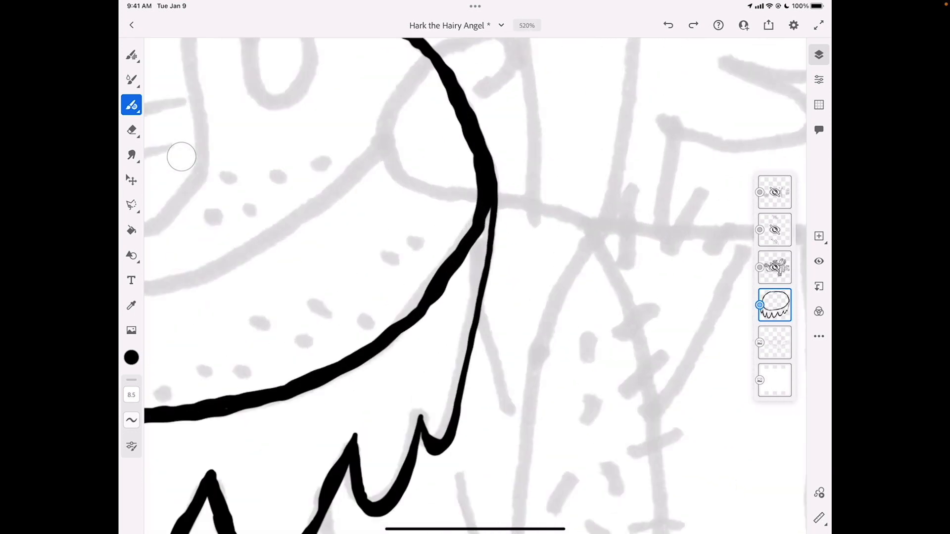
scroll(366, 278, "up", 1)
mouse_move(393, 425)
left_mouse_down()
mouse_move(399, 445)
mouse_move(426, 440)
mouse_move(473, 171)
mouse_move(458, 208)
mouse_move(462, 201)
left_mouse_up()
left_click_drag(411, 448, 426, 432)
left_click_drag(436, 391, 433, 410)
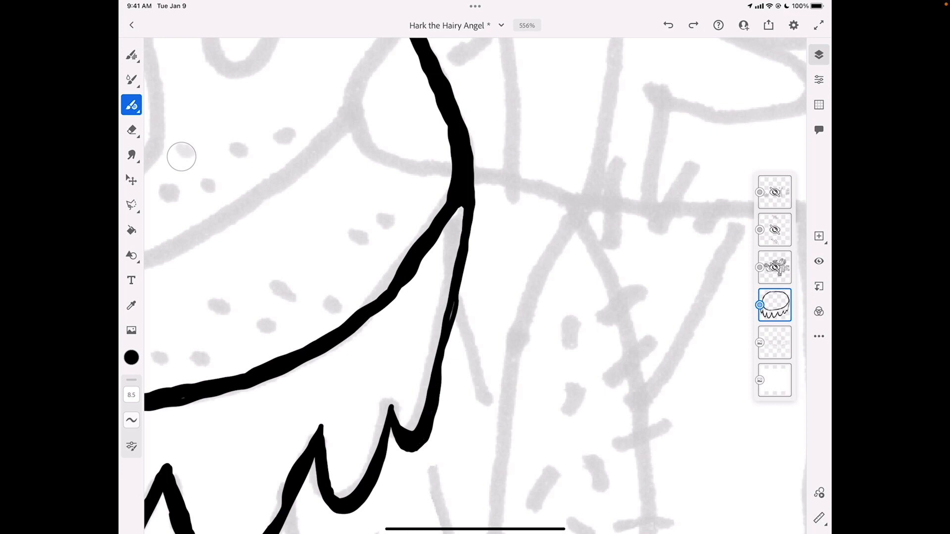
left_click_drag(451, 303, 452, 319)
scroll(475, 286, "down", 5)
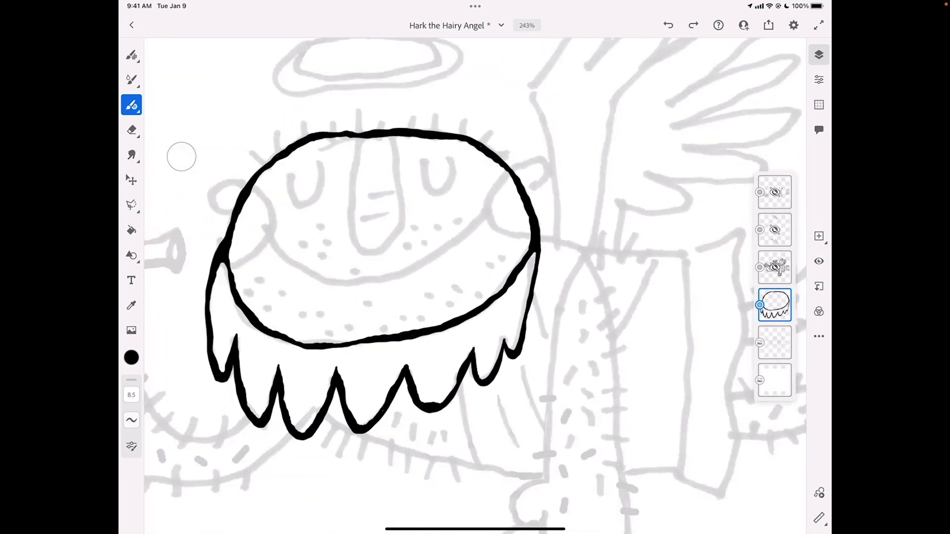
Trace inner and outer contours for the left ear loop and the adjoining cheek curve inside the face
scroll(219, 193, "up", 5)
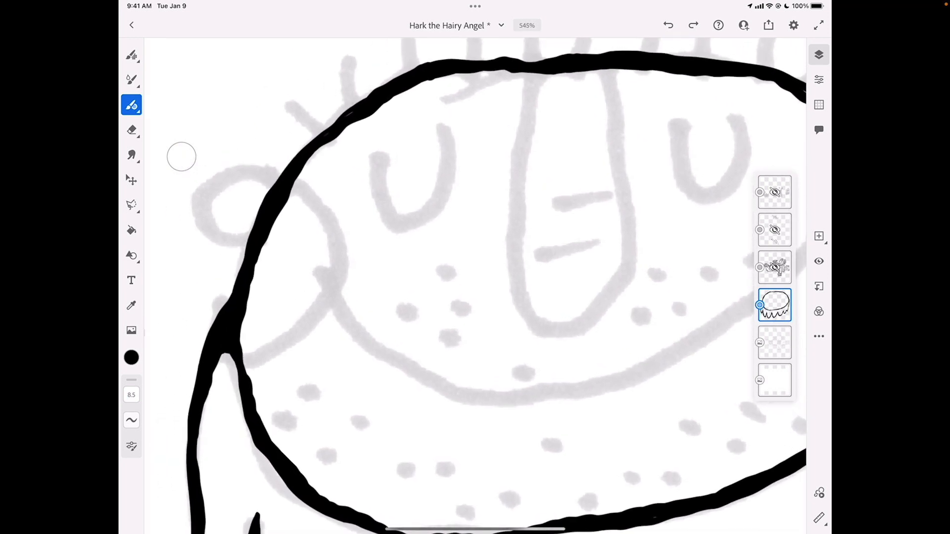
mouse_move(242, 354)
left_mouse_down()
mouse_move(284, 346)
mouse_move(319, 305)
mouse_move(331, 278)
mouse_move(330, 230)
mouse_move(291, 188)
mouse_move(232, 179)
mouse_move(207, 203)
mouse_move(207, 223)
mouse_move(228, 237)
mouse_move(250, 234)
mouse_move(219, 244)
mouse_move(193, 200)
mouse_move(214, 178)
mouse_move(281, 173)
left_mouse_up()
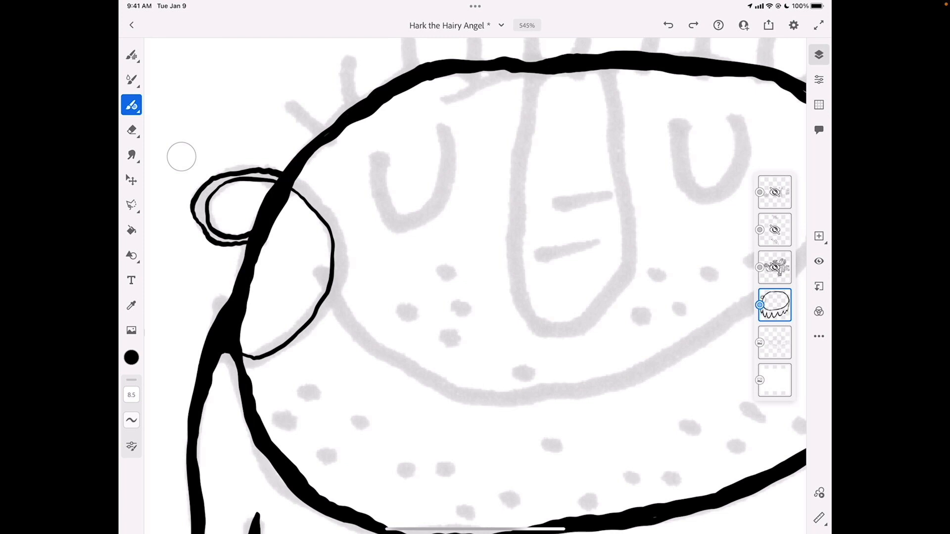
mouse_move(244, 365)
left_mouse_down()
mouse_move(297, 343)
mouse_move(336, 301)
mouse_move(343, 261)
mouse_move(334, 228)
mouse_move(294, 177)
left_mouse_up()
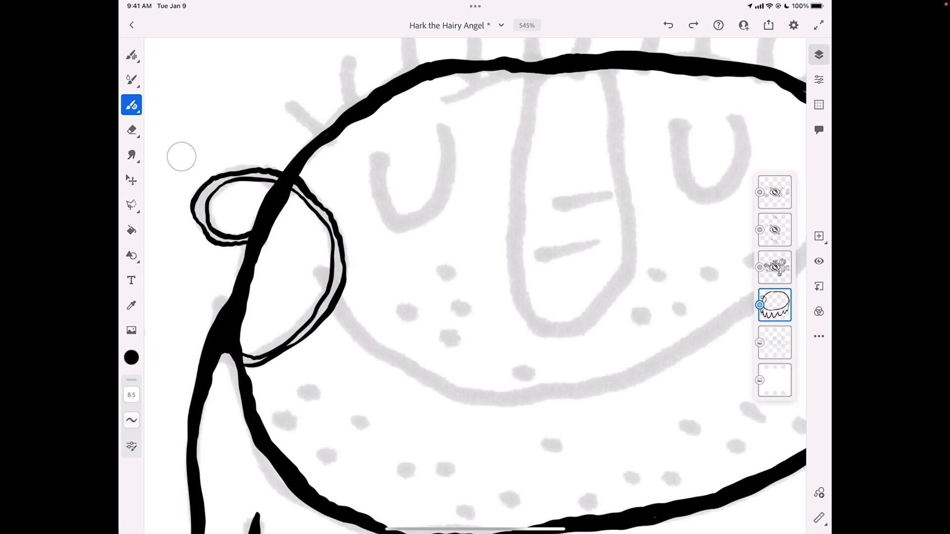
Fill the gaps between the contours of the left ear and cheek curve with black using the Fill tool
left_click(131, 230)
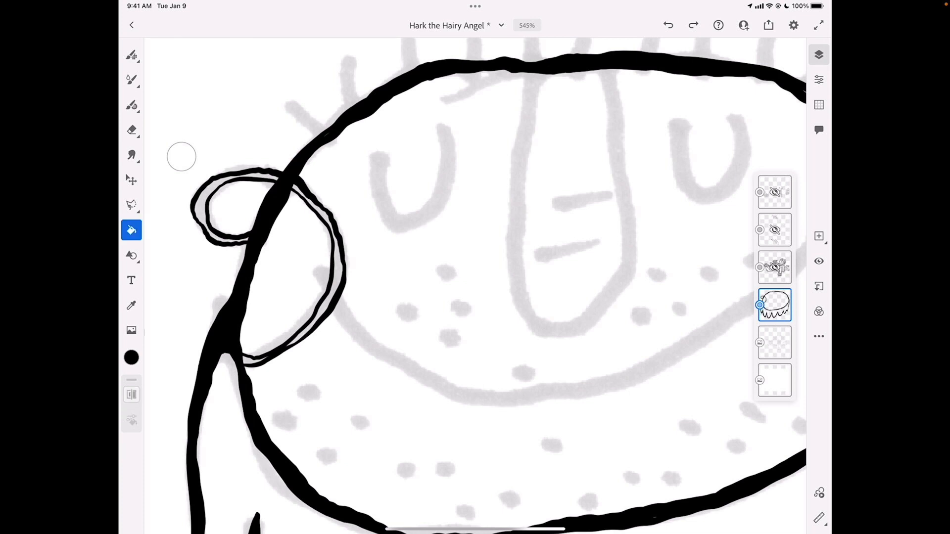
left_click(338, 267)
left_click(255, 360)
left_click(199, 218)
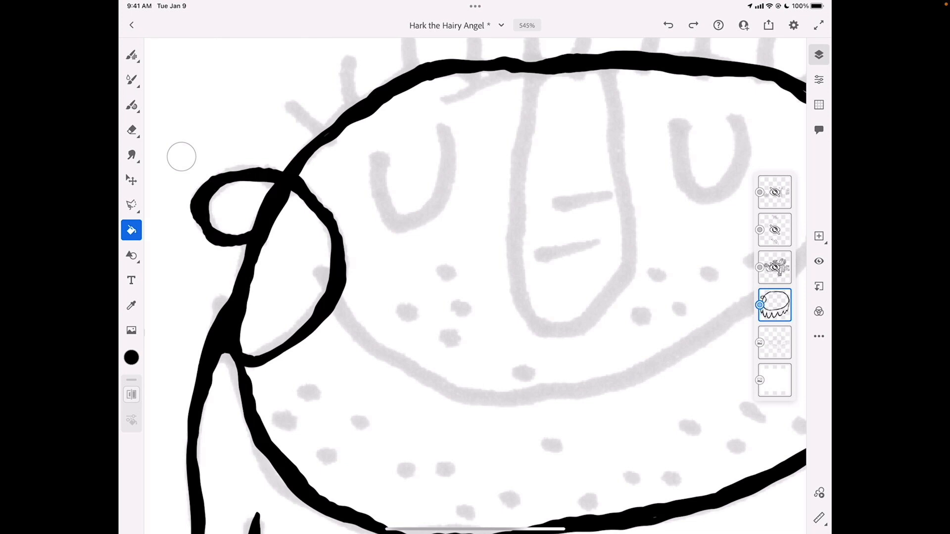
scroll(475, 282, "down", 5)
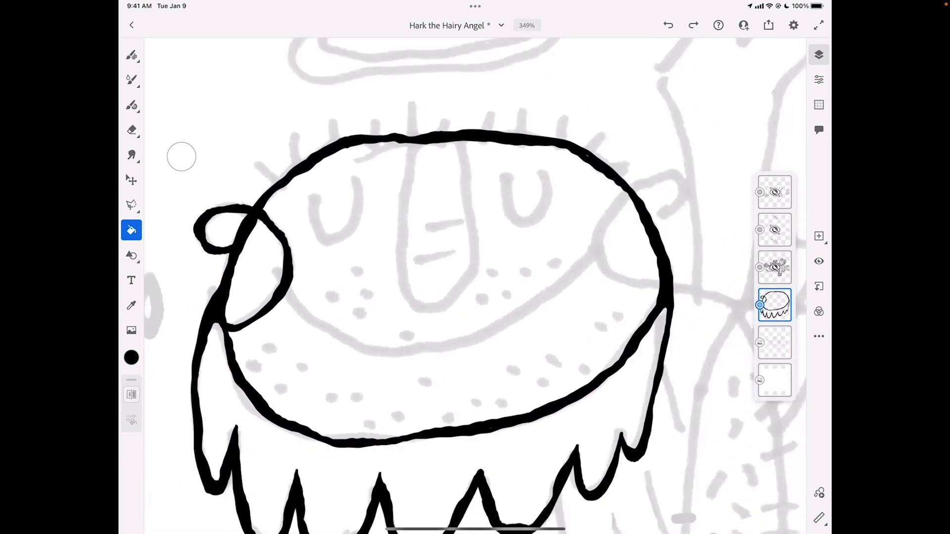
scroll(594, 272, "up", 5)
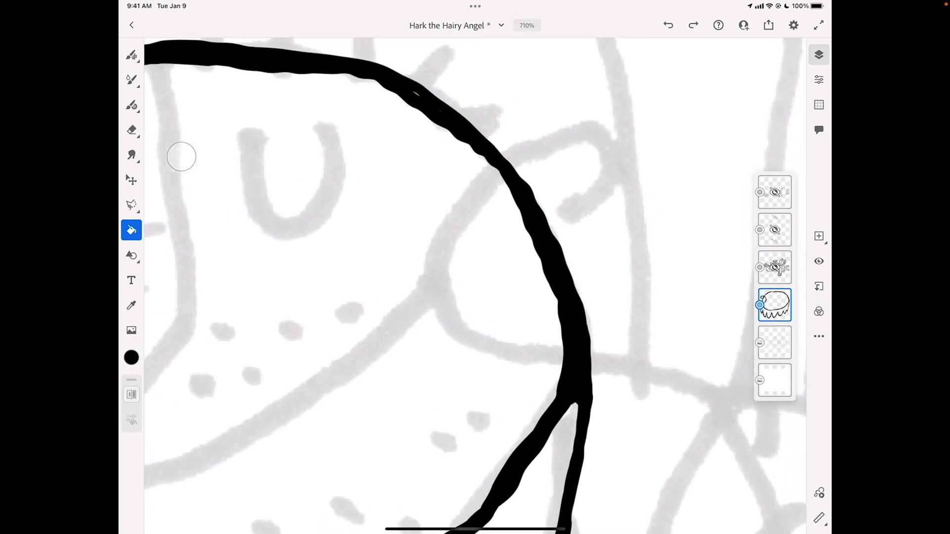
scroll(475, 282, "down", 3)
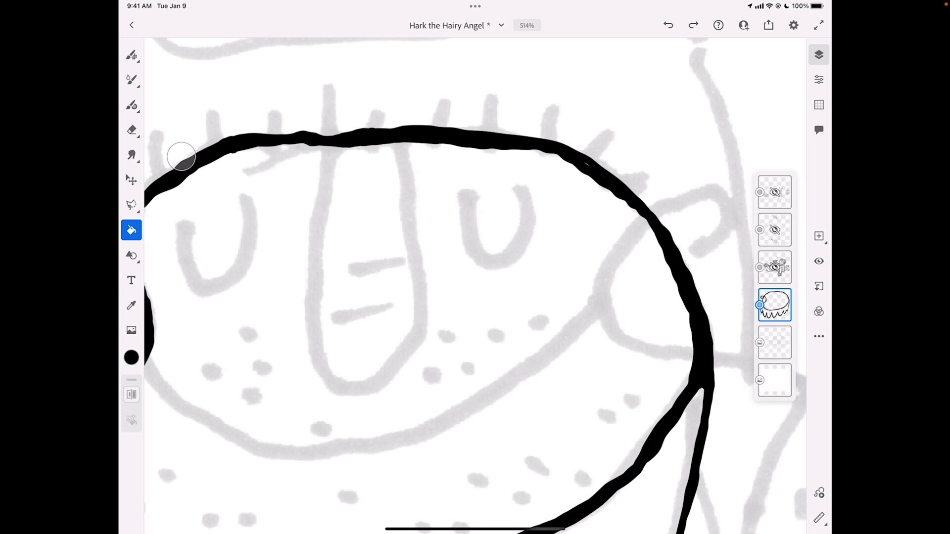
Trace inner and outer contours of the nose with the vector brush, joining them to the top of the head outline
key("b")
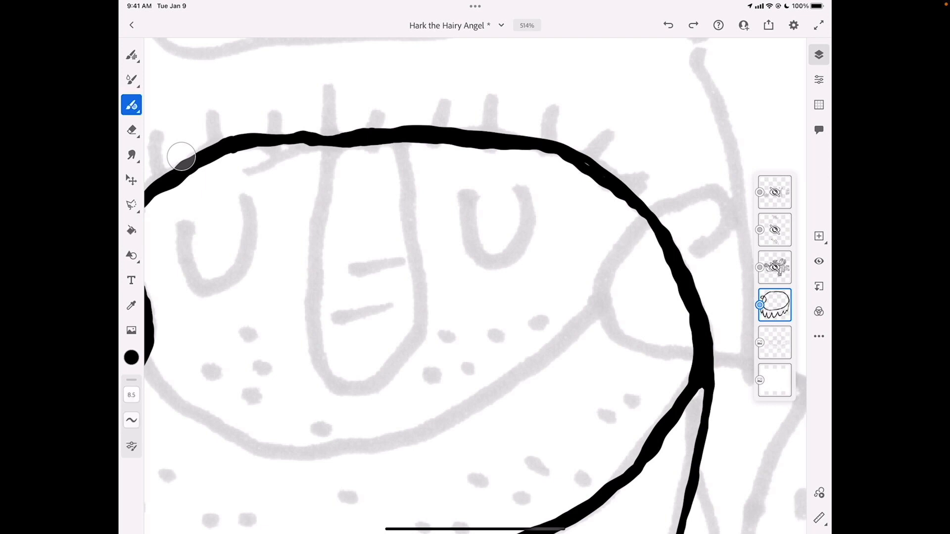
left_click_drag(325, 146, 313, 341)
mouse_move(337, 389)
left_mouse_down()
mouse_move(380, 388)
mouse_move(411, 357)
mouse_move(420, 327)
mouse_move(403, 143)
left_mouse_up()
mouse_move(334, 147)
left_mouse_down()
mouse_move(317, 285)
mouse_move(321, 343)
mouse_move(345, 381)
mouse_move(370, 380)
mouse_move(402, 353)
mouse_move(412, 325)
mouse_move(391, 144)
left_mouse_up()
left_click_drag(327, 160, 338, 146)
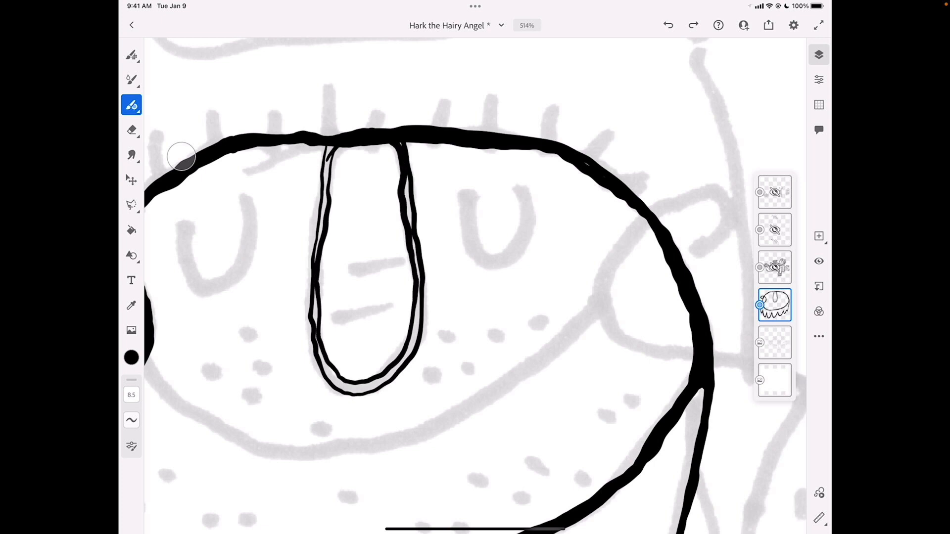
Fill the gaps between the nose's inner and outer contours with black using the Fill tool
left_click(131, 230)
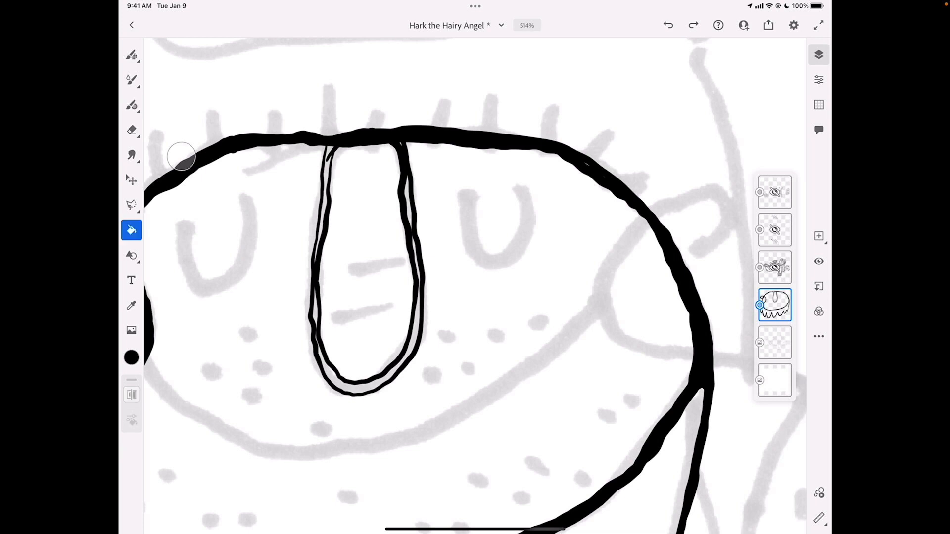
left_click(357, 388)
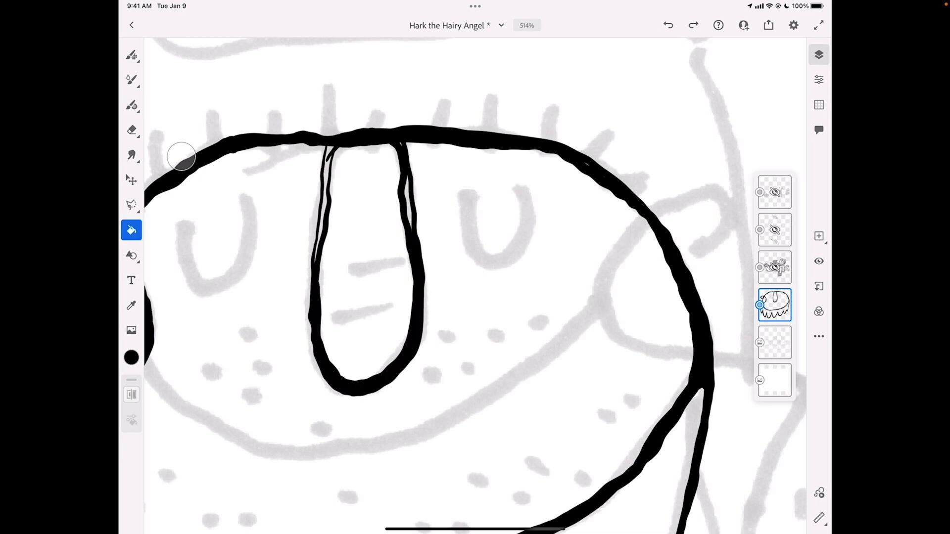
left_click(323, 208)
left_click(408, 203)
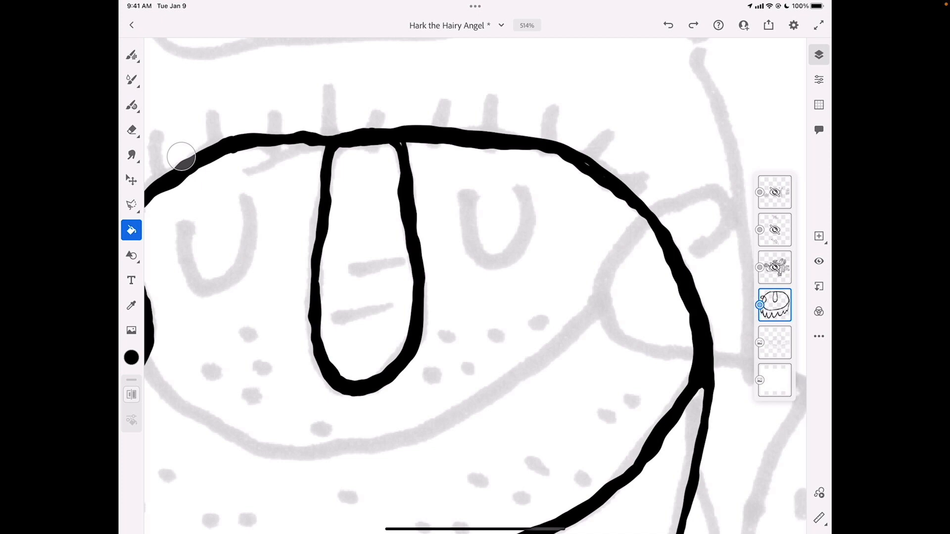
Outline the U-shaped closed eye left of the nose with the vector brush and fill it with black
left_click(132, 105)
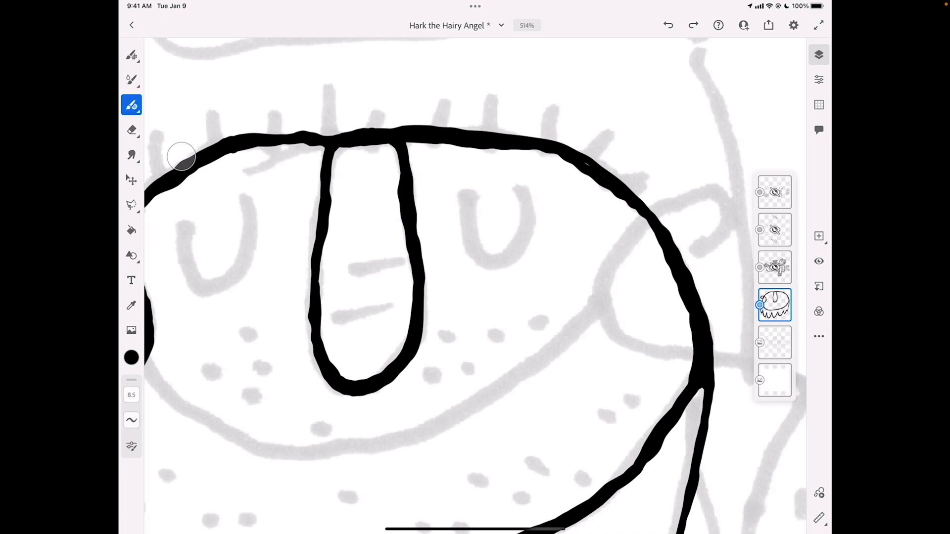
scroll(181, 157, "down", 2)
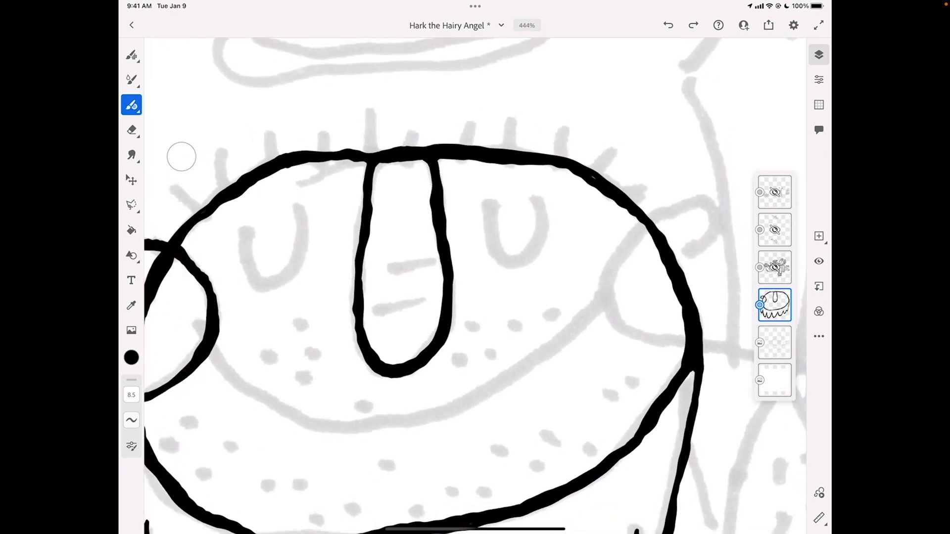
scroll(181, 157, "up", 5)
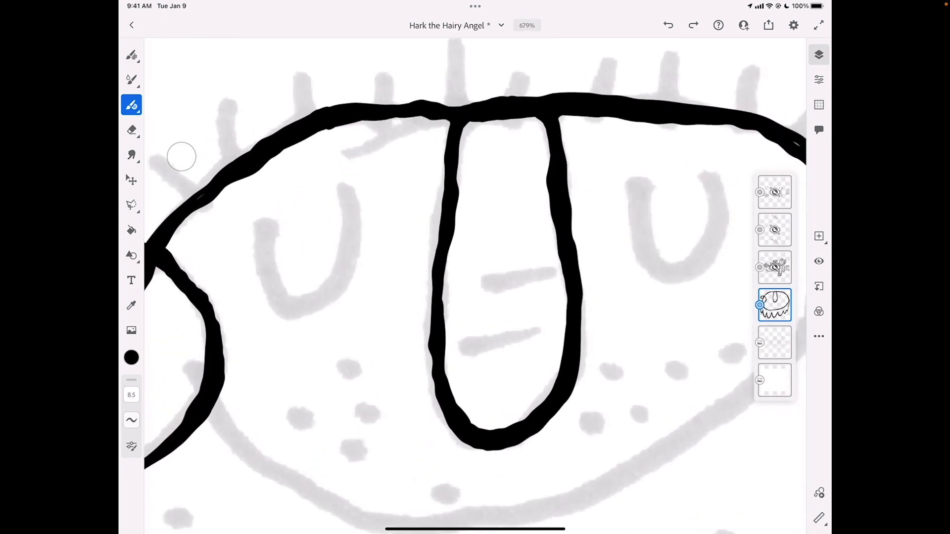
mouse_move(260, 221)
left_mouse_down()
mouse_move(262, 266)
mouse_move(281, 300)
mouse_move(322, 313)
mouse_move(349, 285)
mouse_move(347, 183)
mouse_move(341, 268)
mouse_move(322, 292)
mouse_move(300, 302)
mouse_move(275, 280)
mouse_move(263, 231)
left_mouse_up()
key("g")
scroll(181, 157, "down", 10)
scroll(182, 157, "down", 3)
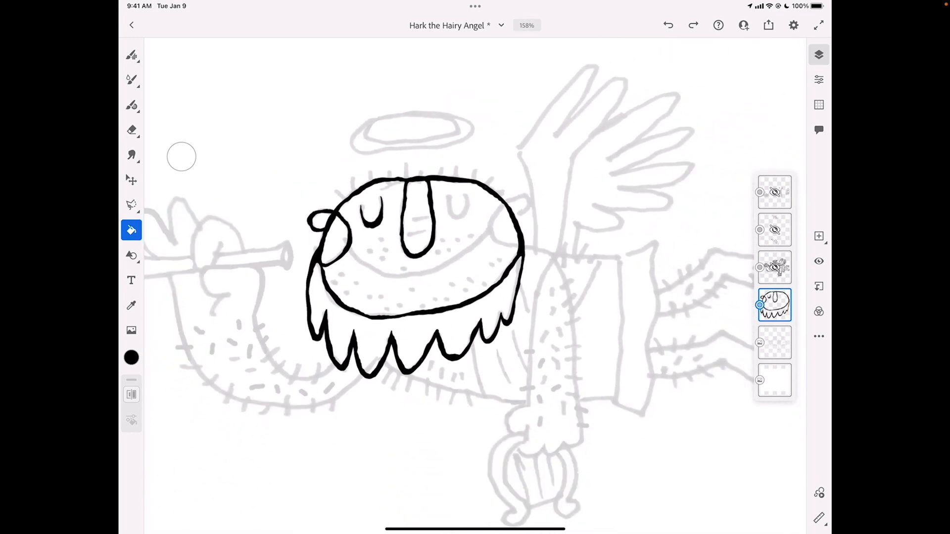
scroll(182, 156, "down", 3)
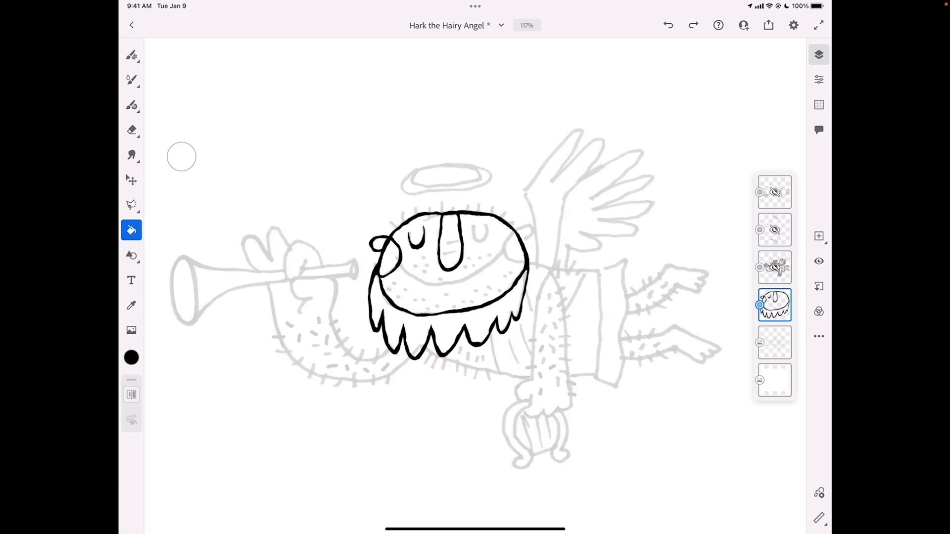
Erase the beard's right edge and its last tuft up to the head outline
scroll(561, 300, "up", 10)
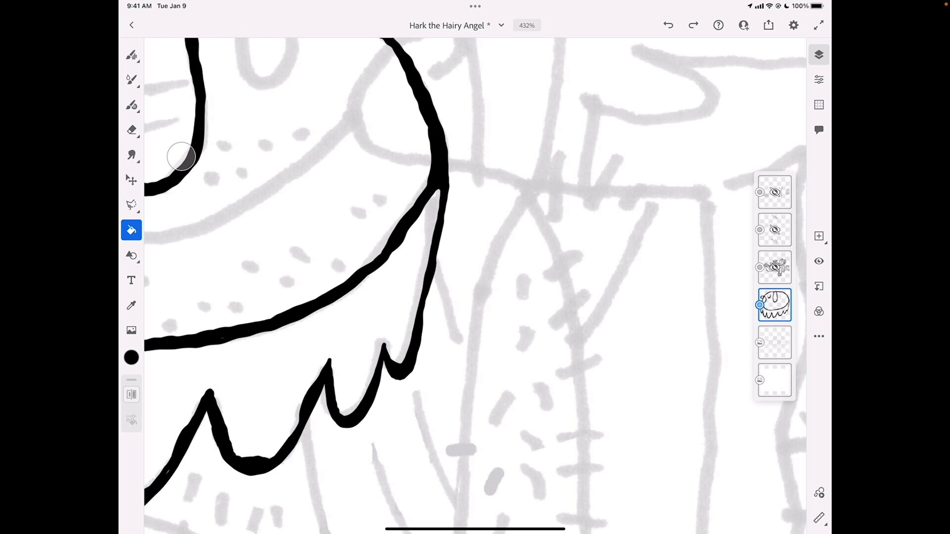
key("e")
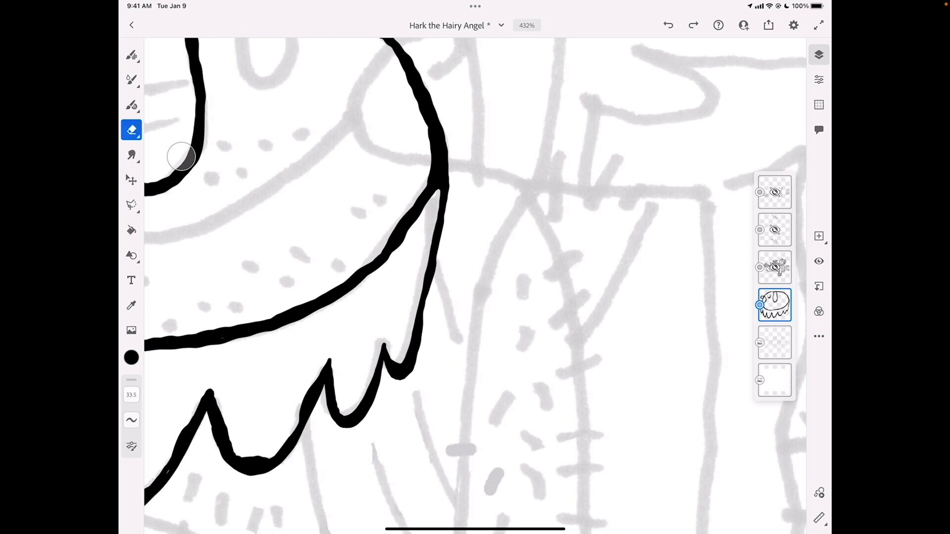
mouse_move(403, 374)
left_mouse_down()
mouse_move(418, 346)
mouse_move(444, 192)
mouse_move(436, 182)
mouse_move(398, 377)
mouse_move(386, 346)
left_mouse_up()
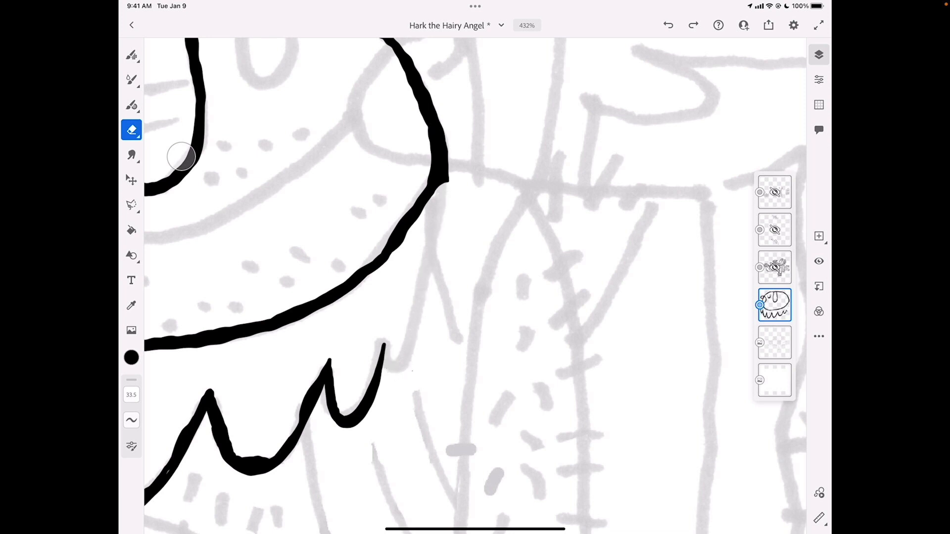
Redraw the beard's right edge and last tuft as a thicker black line with the vector brush
left_click(131, 105)
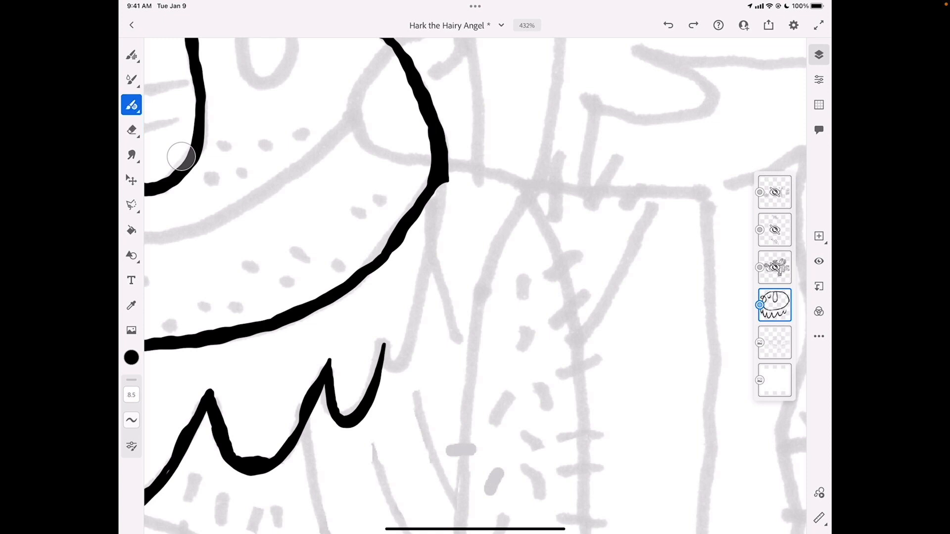
mouse_move(384, 347)
left_mouse_down()
mouse_move(391, 368)
mouse_move(404, 375)
mouse_move(423, 353)
mouse_move(447, 182)
left_mouse_up()
mouse_move(376, 368)
left_mouse_down()
mouse_move(385, 328)
mouse_move(403, 361)
mouse_move(420, 328)
mouse_move(444, 220)
mouse_move(440, 184)
left_mouse_up()
mouse_move(435, 251)
left_mouse_down()
mouse_move(421, 346)
mouse_move(405, 369)
mouse_move(385, 351)
left_mouse_up()
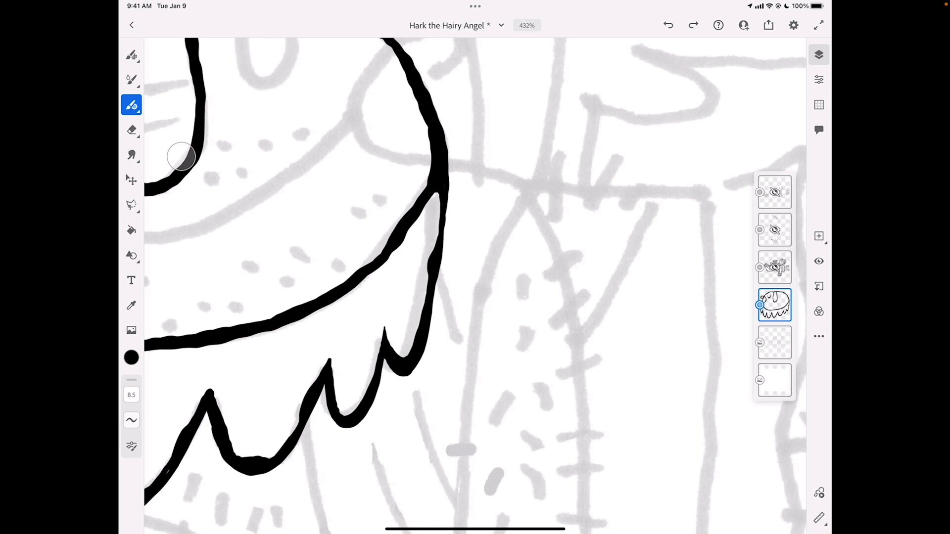
Hide the partly inked head layer, show the finished line art layer above it and inspect the full drawing
scroll(475, 286, "down", 5)
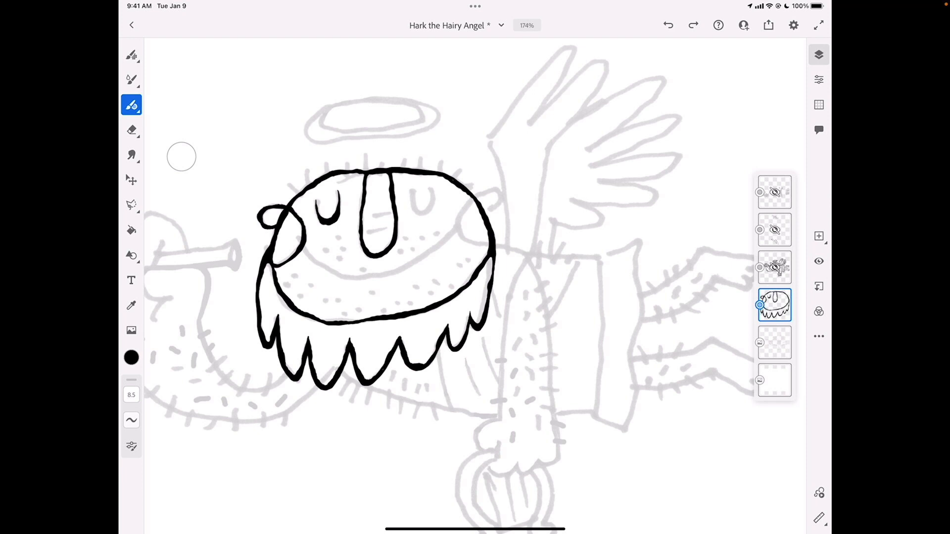
left_click(819, 261)
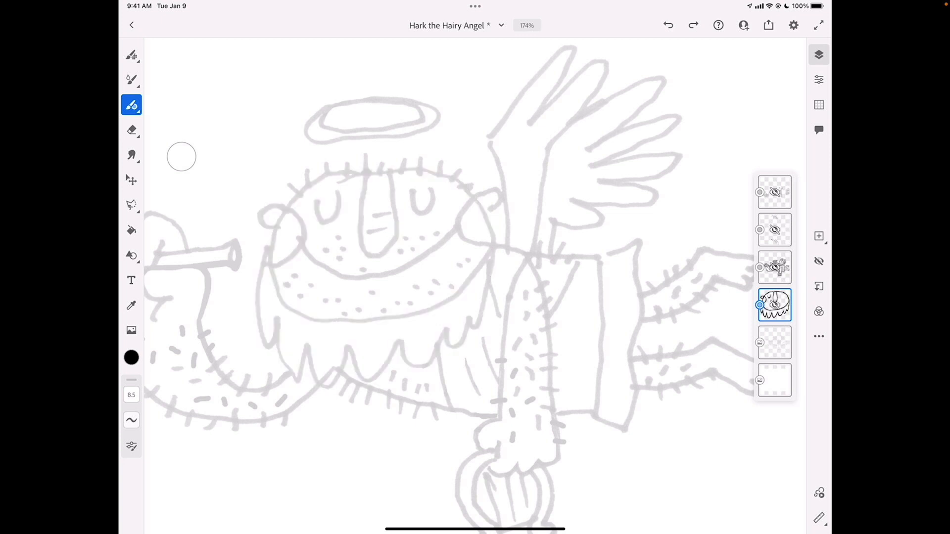
left_click(775, 268)
left_click(819, 261)
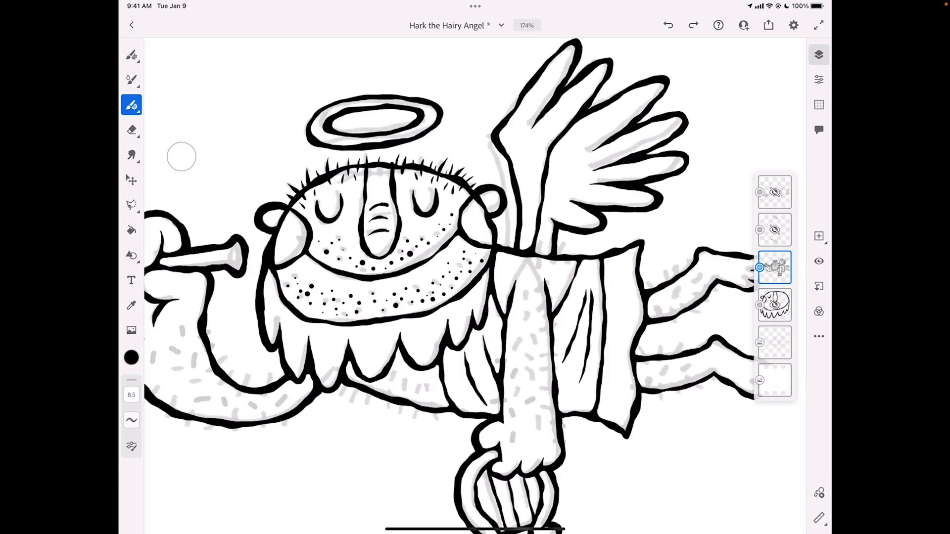
scroll(548, 224, "down", 5)
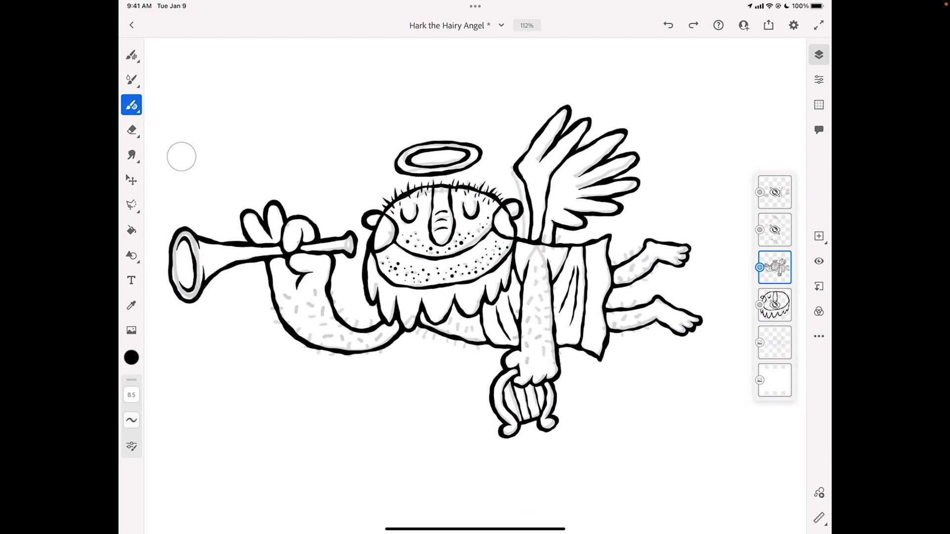
scroll(429, 213, "up", 5)
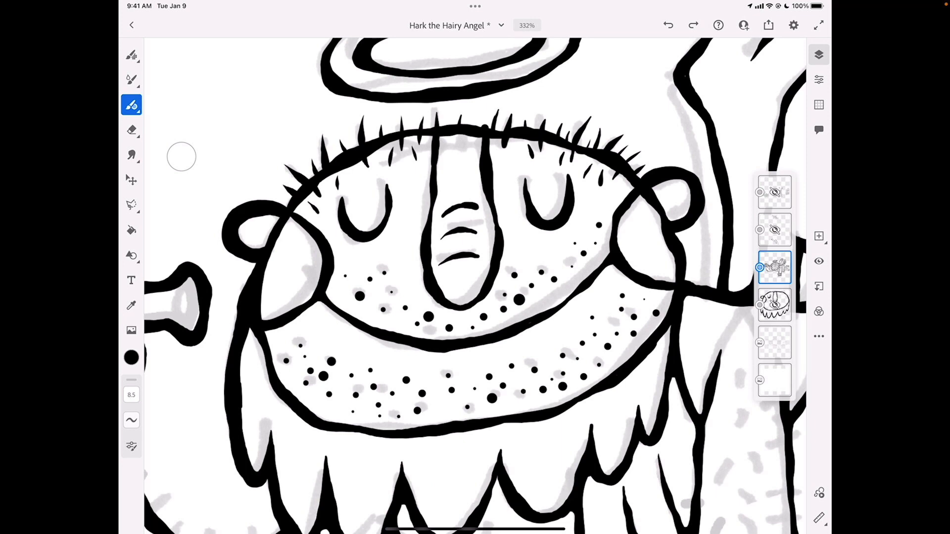
scroll(475, 277, "down", 4)
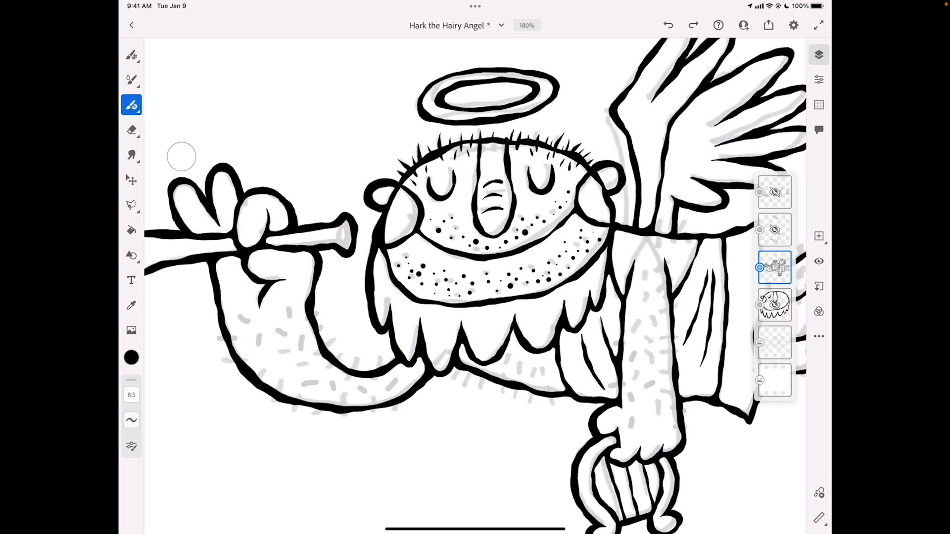
Show the detail layer directly above the finished line art, toggling its visibility to compare the drawing with and without it
left_click(775, 230)
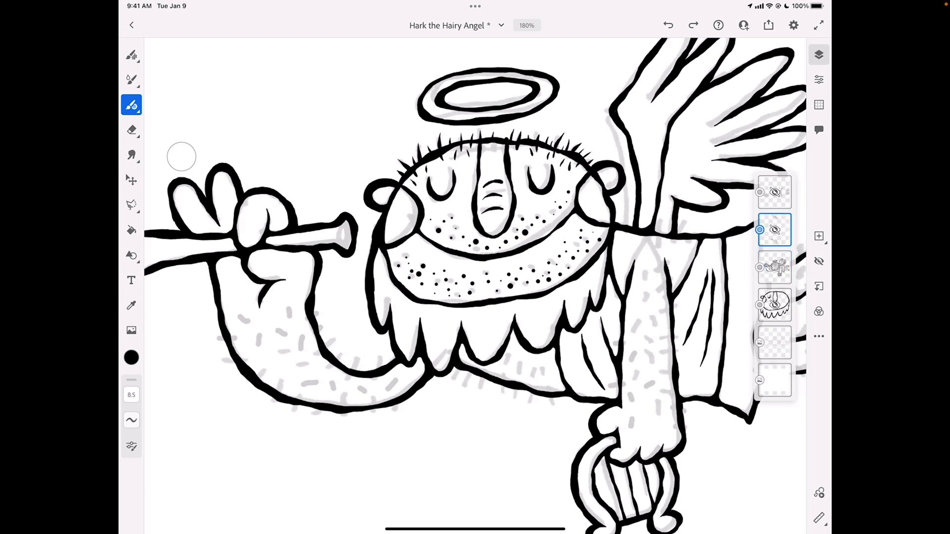
left_click(819, 261)
scroll(390, 268, "down", 5)
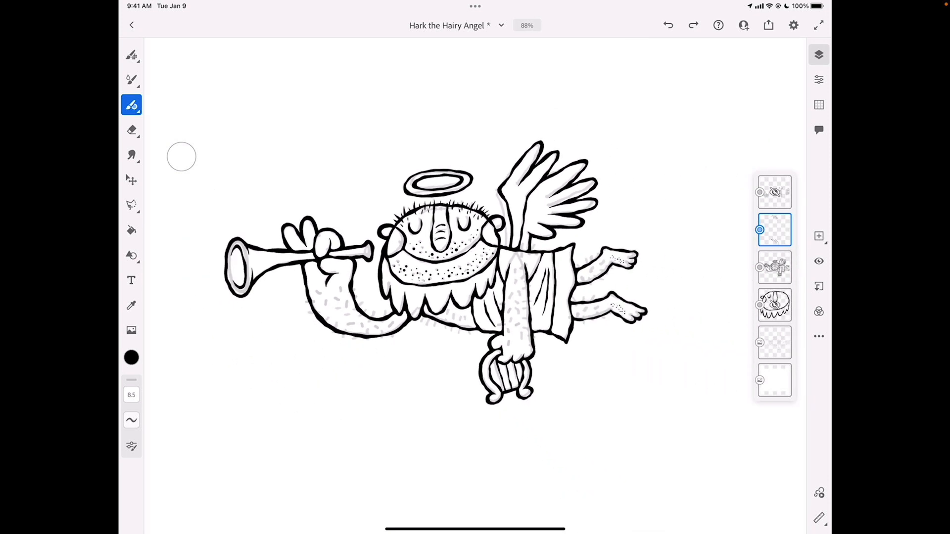
left_click(775, 230)
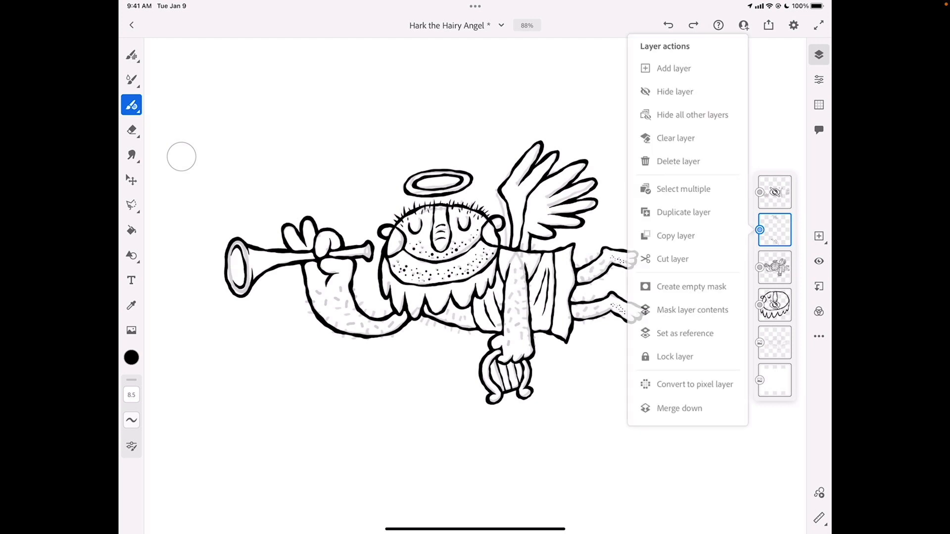
left_click(679, 408)
left_click(819, 261)
left_click(819, 261)
left_click(819, 262)
left_click(819, 261)
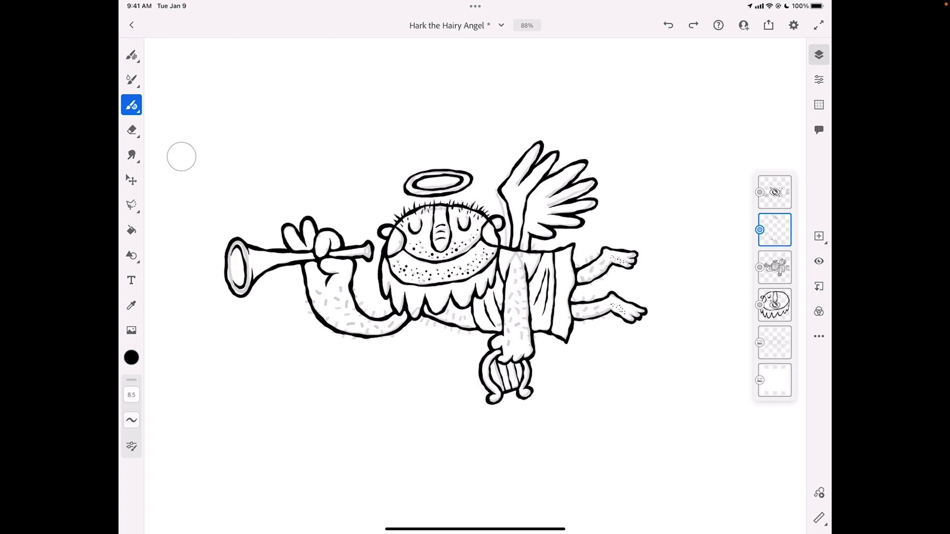
Toggle the topmost layer with the body hair on and off to compare, leaving it hidden
left_click(774, 191)
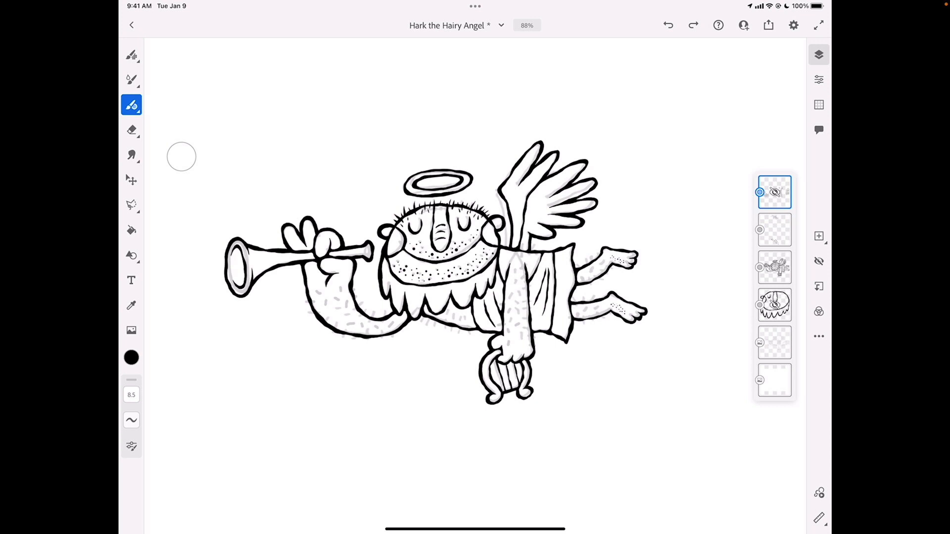
left_click(819, 261)
left_click(819, 261)
left_click(819, 262)
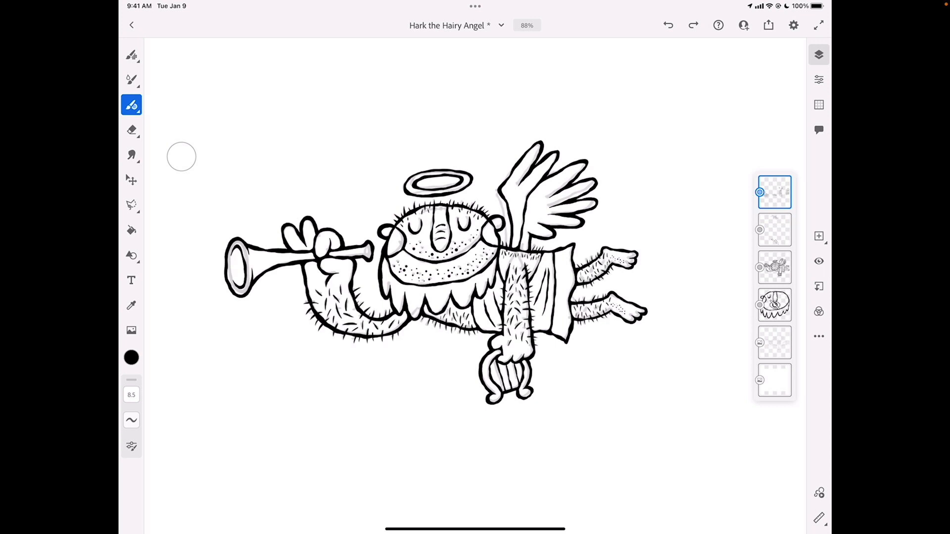
left_click(818, 261)
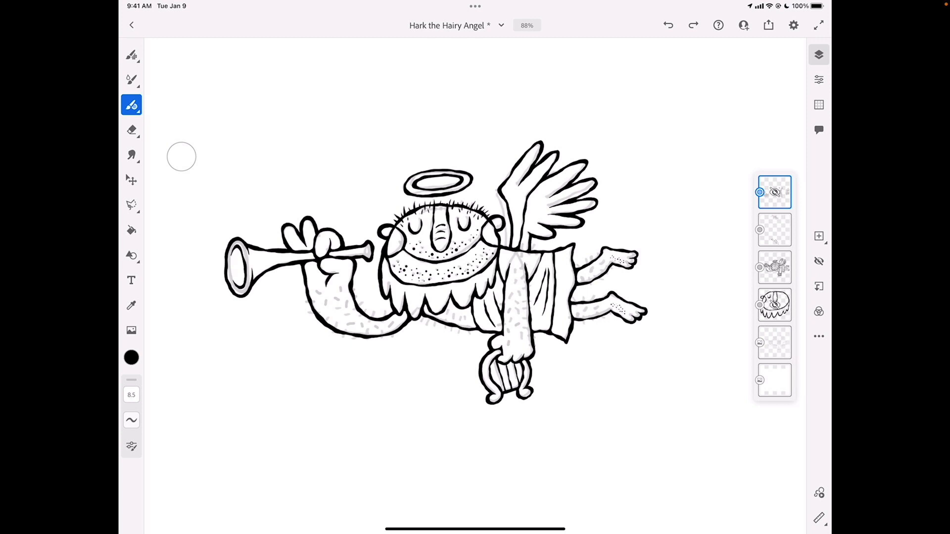
Add an empty layer above the finished line art and increase the Round vector brush's end taper
left_click(775, 268)
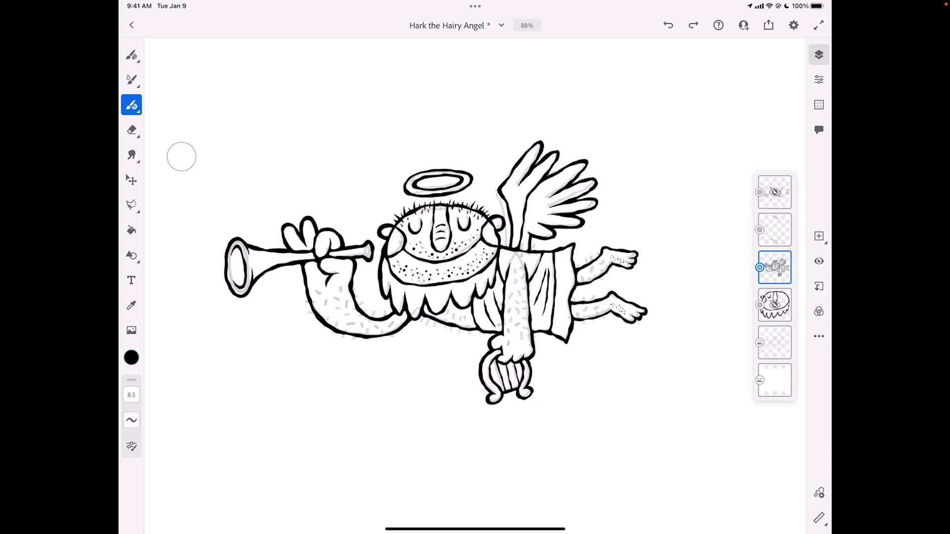
left_click(819, 236)
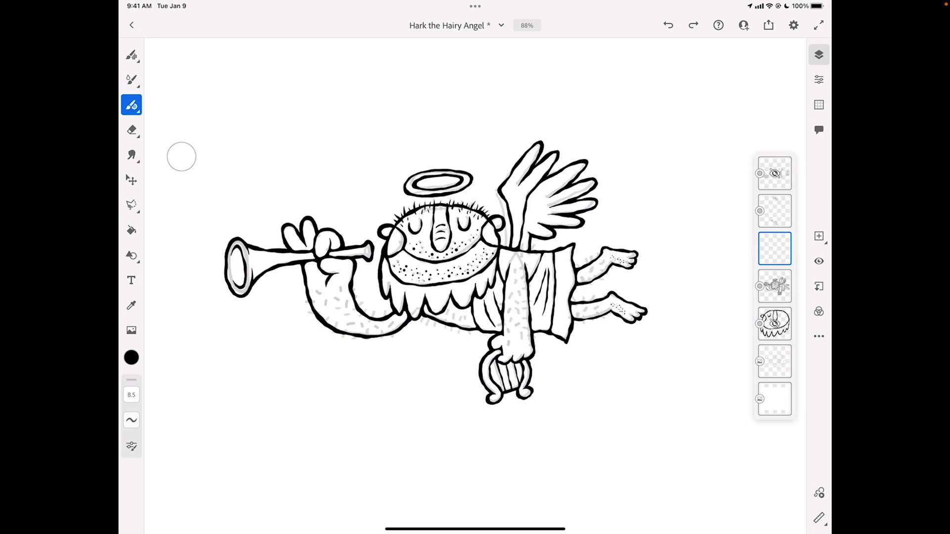
left_click(131, 447)
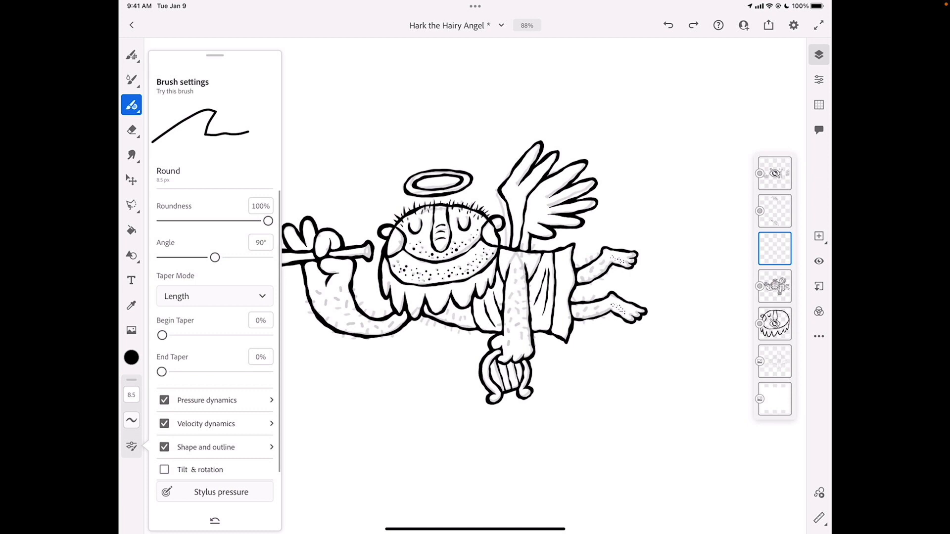
left_click_drag(162, 371, 190, 372)
left_click(181, 157)
Ink two tapered hairs over the sketched marks inside the trumpet arm below the wrist, redoing the first one
scroll(332, 309, "up", 10)
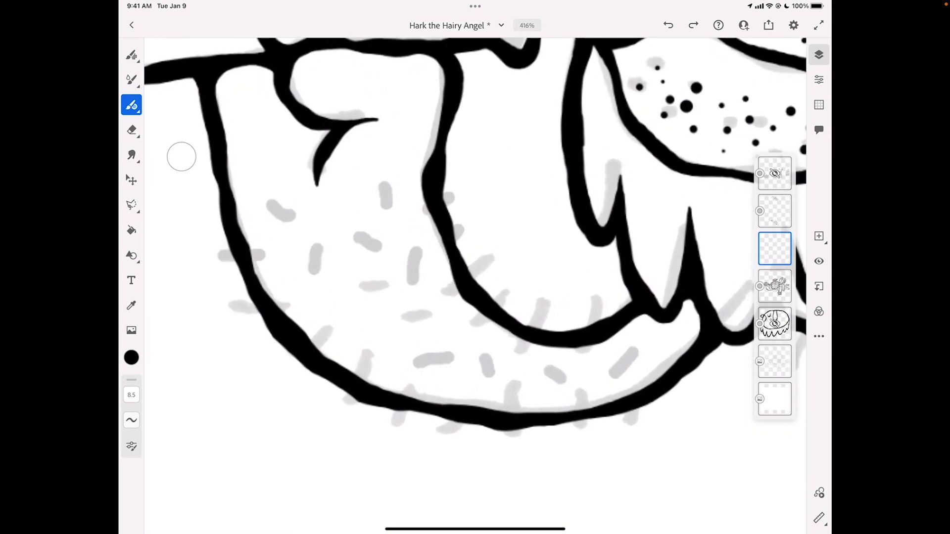
scroll(476, 222, "up", 1)
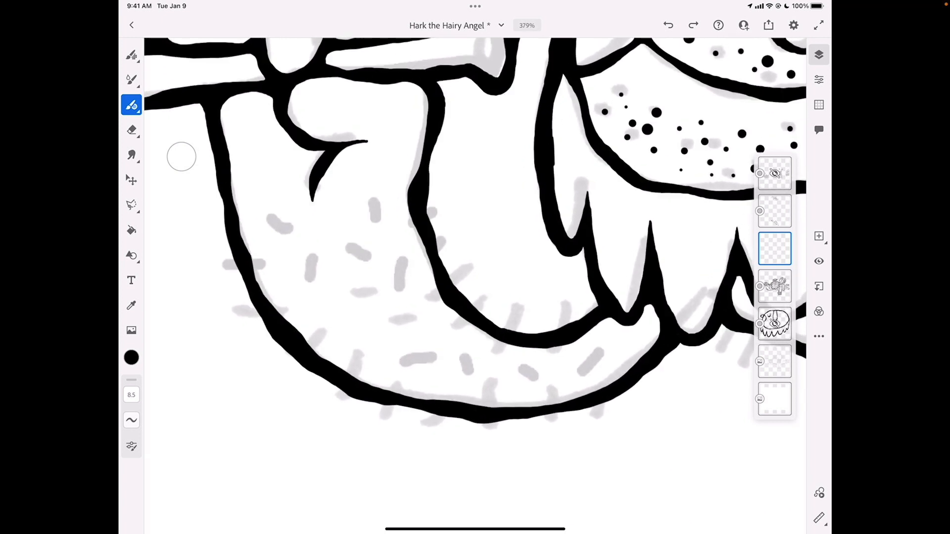
left_click_drag(315, 244, 309, 280)
left_click(668, 25)
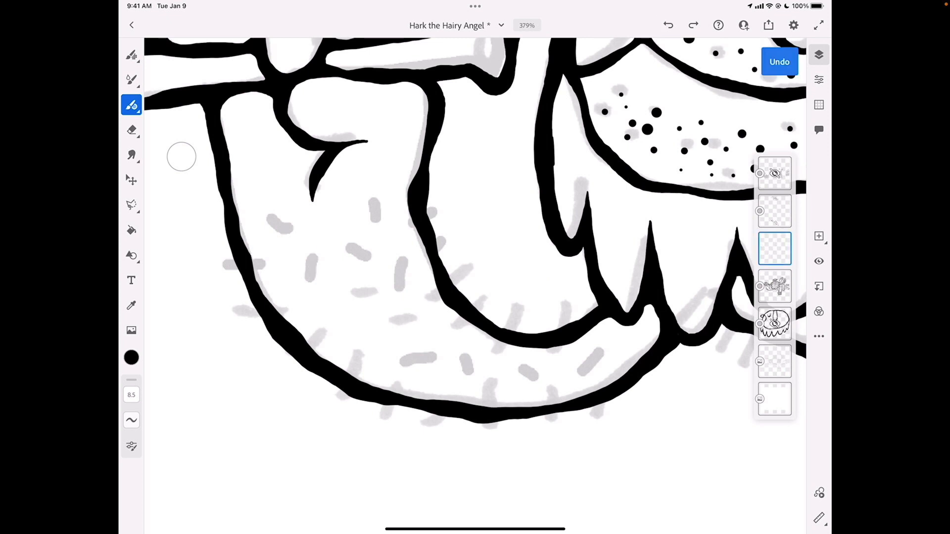
left_click_drag(309, 281, 319, 240)
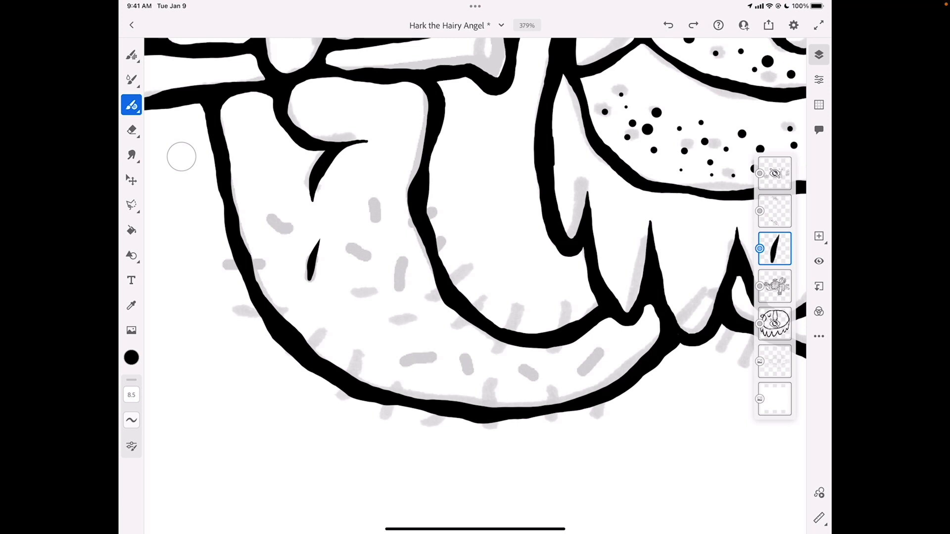
left_click_drag(375, 222, 374, 183)
Ink a row of tapered hairs crossing the inner curve of the trumpet arm, from the wrist round to the beard
left_click_drag(407, 226, 440, 207)
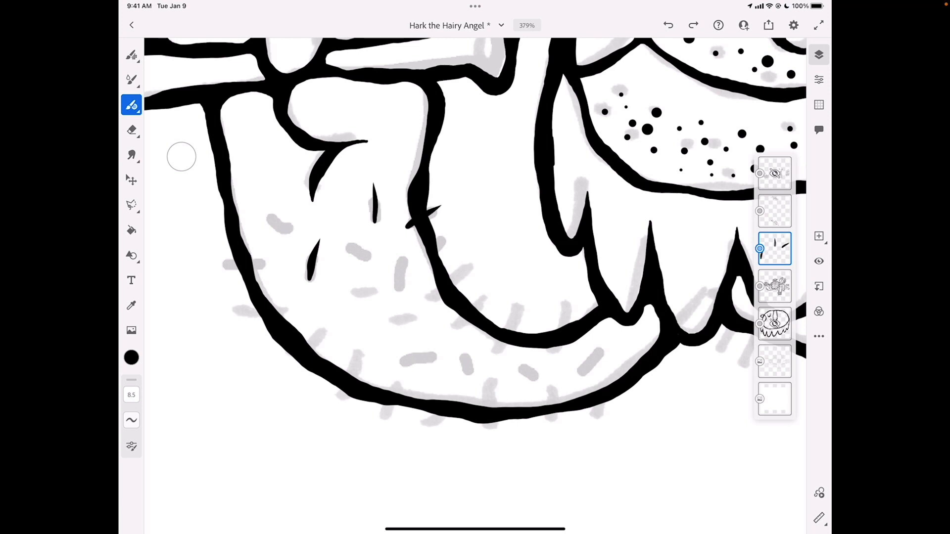
left_click_drag(436, 248, 451, 229)
left_click_drag(429, 303, 440, 289)
left_click_drag(448, 281, 481, 256)
left_click_drag(454, 327, 483, 296)
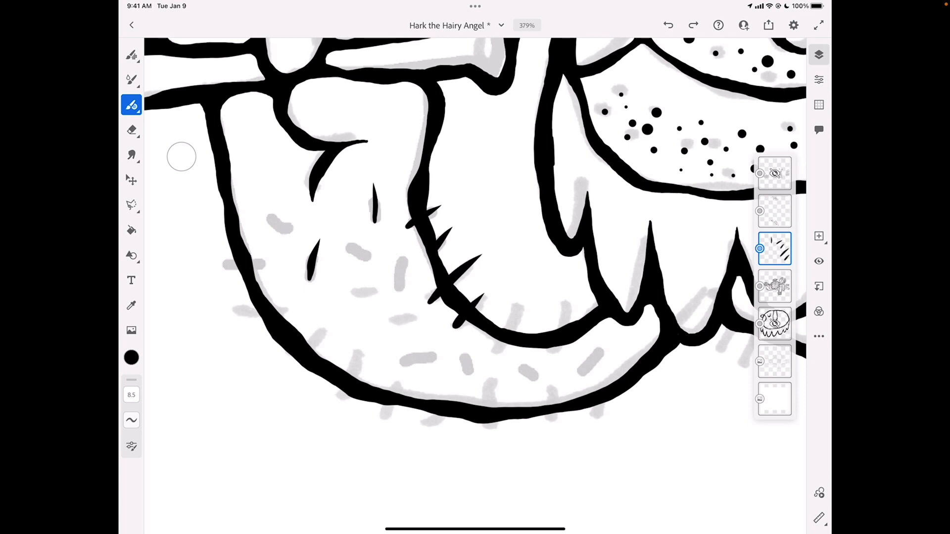
left_click_drag(495, 353, 518, 293)
left_click_drag(557, 352, 567, 292)
Ink two slanted hairs inside the forearm, redrawing the outer one shorter, and five hairs crossing the arm's outer edge
mouse_move(368, 257)
left_mouse_down()
mouse_move(336, 227)
mouse_move(258, 203)
left_mouse_up()
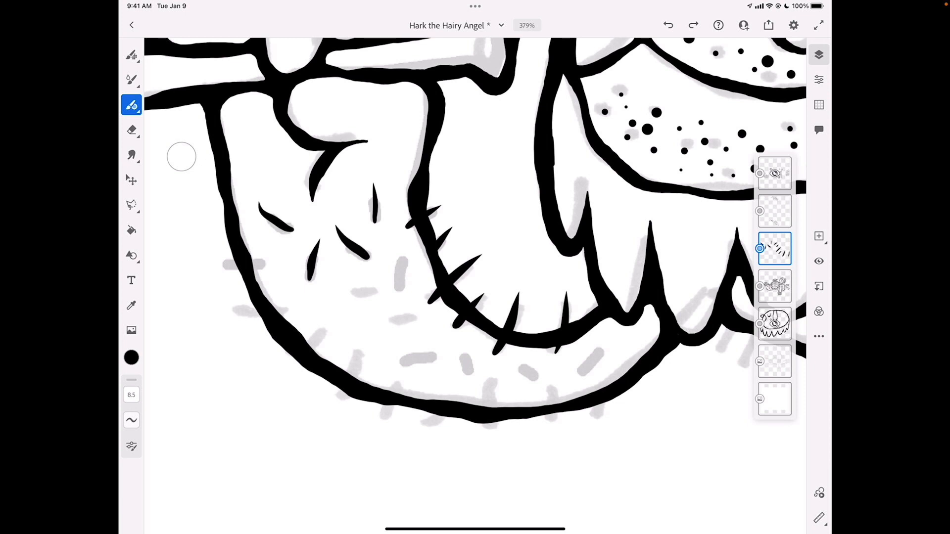
key("ctrl+z")
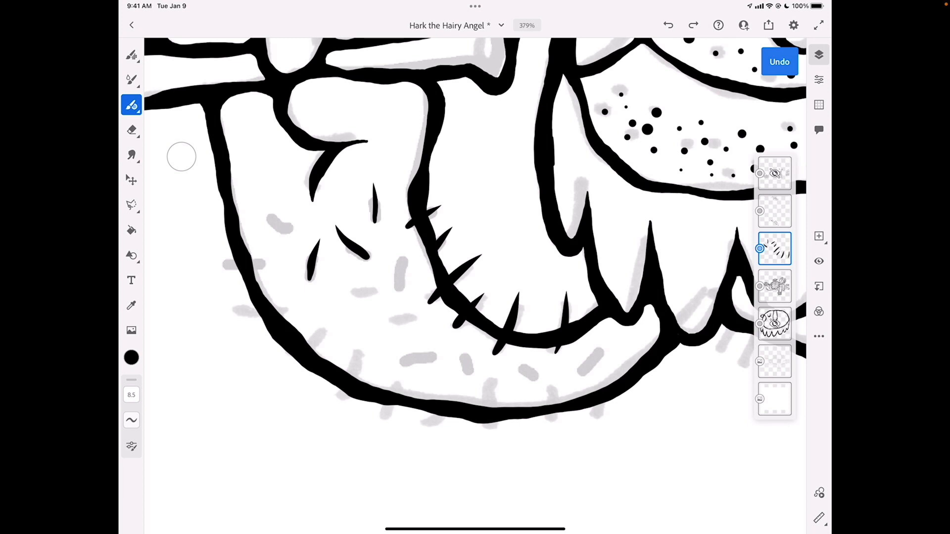
left_click_drag(290, 231, 262, 210)
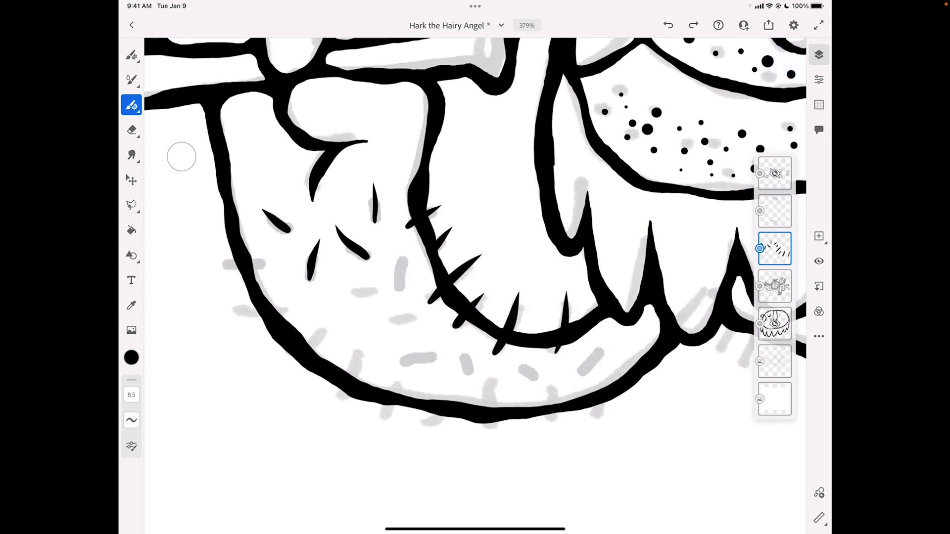
left_click_drag(264, 263, 208, 268)
left_click_drag(287, 306, 224, 313)
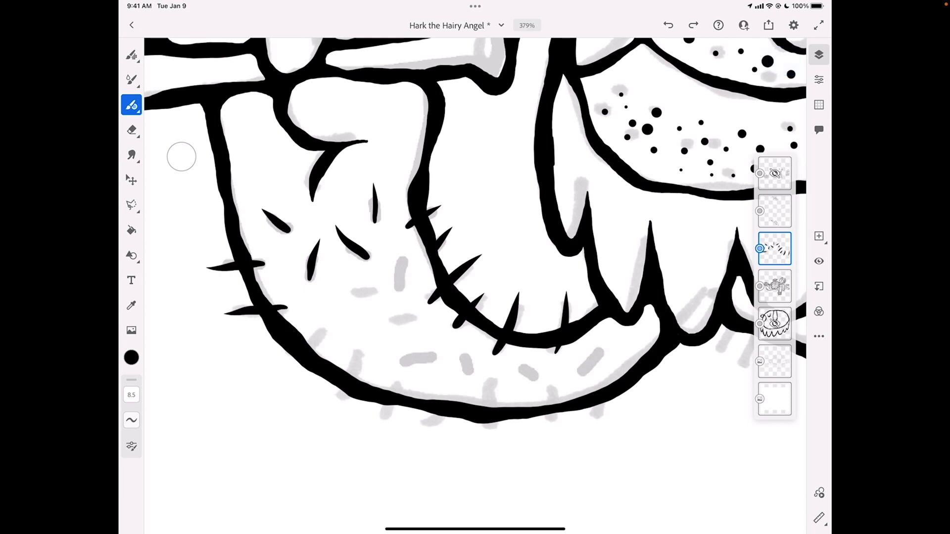
left_click_drag(320, 331, 295, 380)
left_click_drag(358, 357, 340, 418)
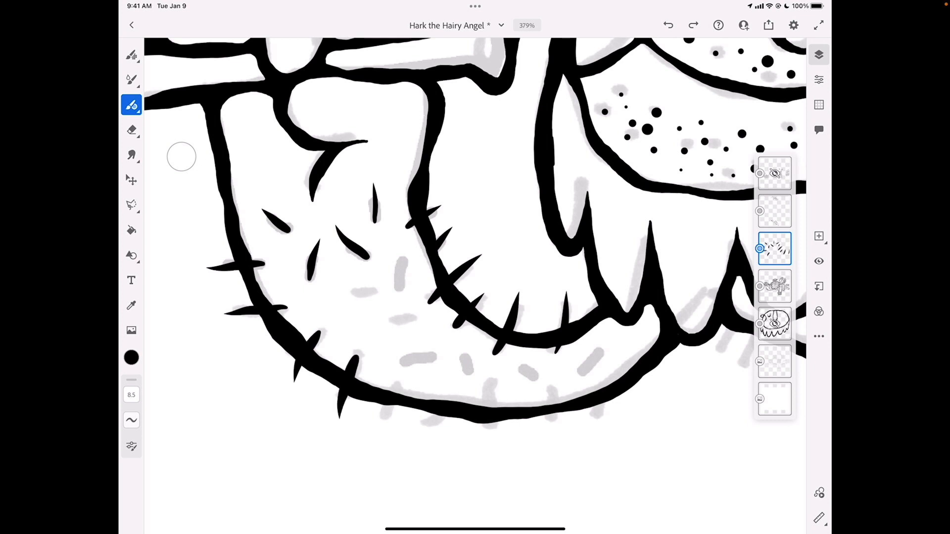
left_click_drag(396, 383, 381, 428)
Ink four tapered hairs over the sketched marks in the middle of the trumpet arm
left_click_drag(398, 291, 401, 255)
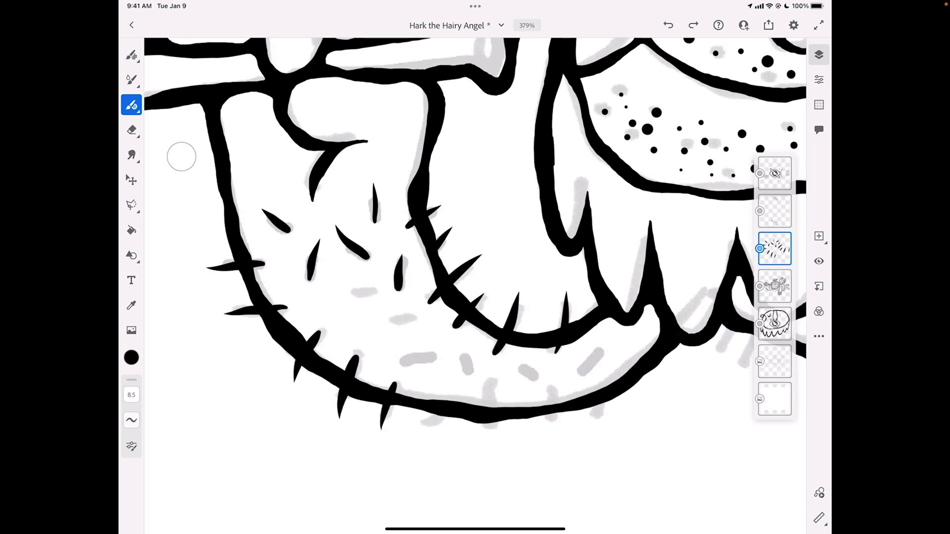
left_click_drag(376, 292, 330, 298)
left_click_drag(391, 322, 425, 316)
left_click_drag(395, 362, 437, 356)
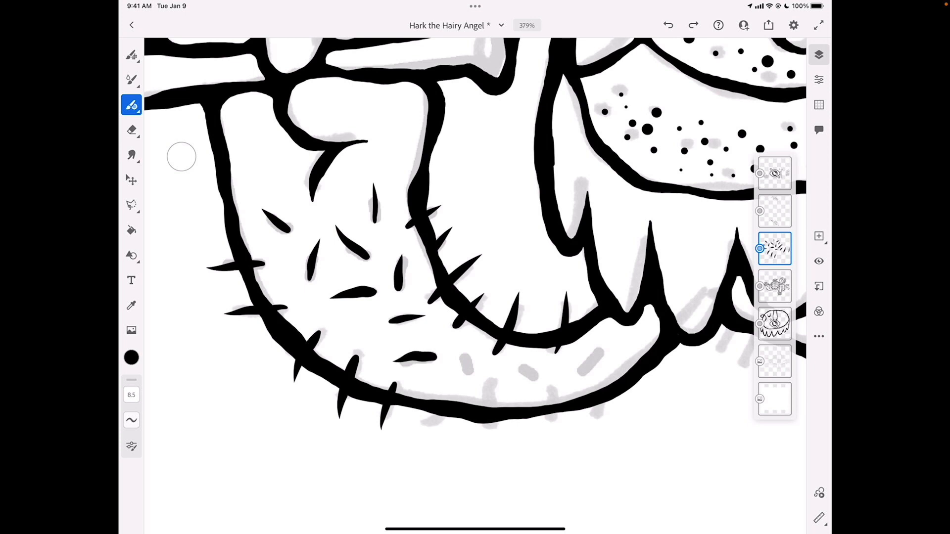
Ink the remaining hairs towards the beard, four crossing the arm's underside and three inside the arm
left_click_drag(491, 380, 484, 440)
left_click_drag(468, 351, 463, 387)
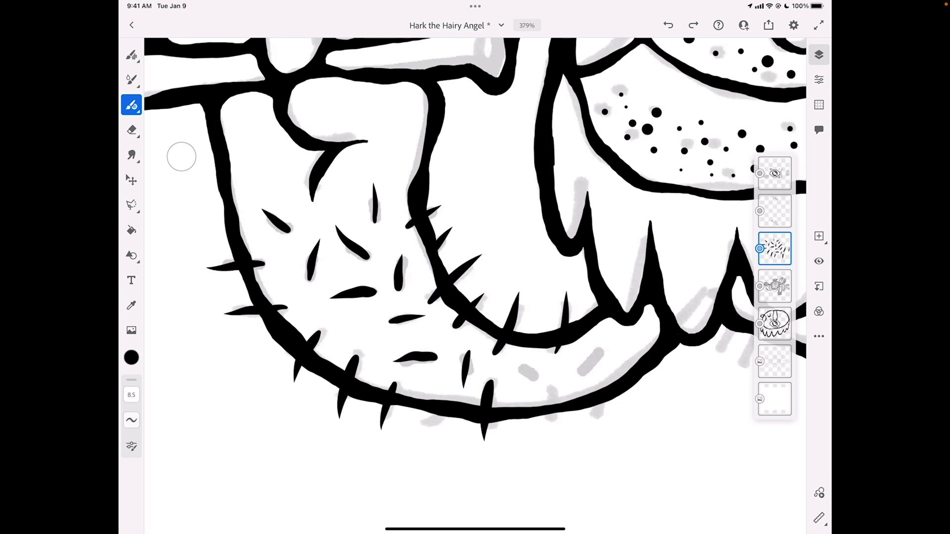
left_click_drag(554, 386, 546, 440)
mouse_move(522, 362)
left_mouse_down()
mouse_move(531, 391)
mouse_move(599, 352)
left_mouse_up()
left_click_drag(435, 415, 423, 436)
left_click_drag(598, 405, 591, 428)
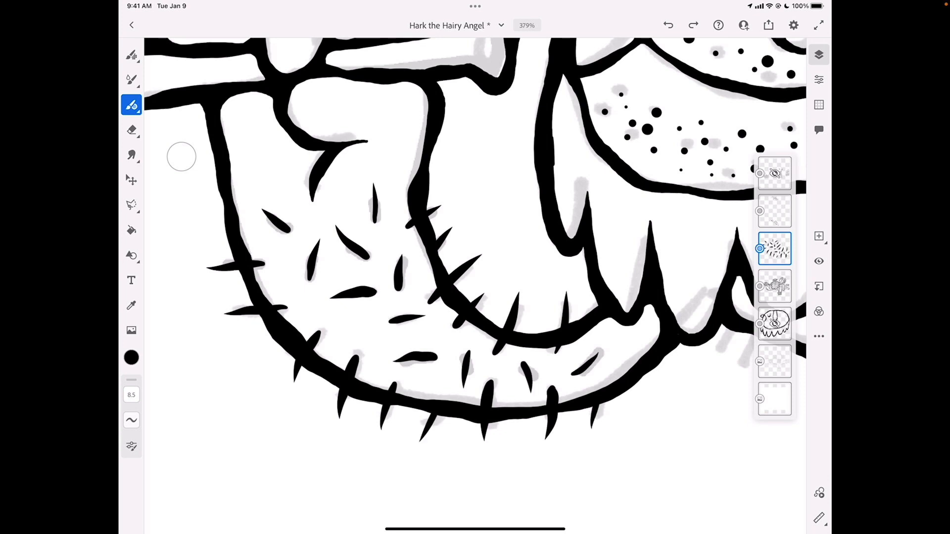
Hide the newly drawn arm hair layer and show the topmost layer with the finished body hair
scroll(475, 286, "down", 10)
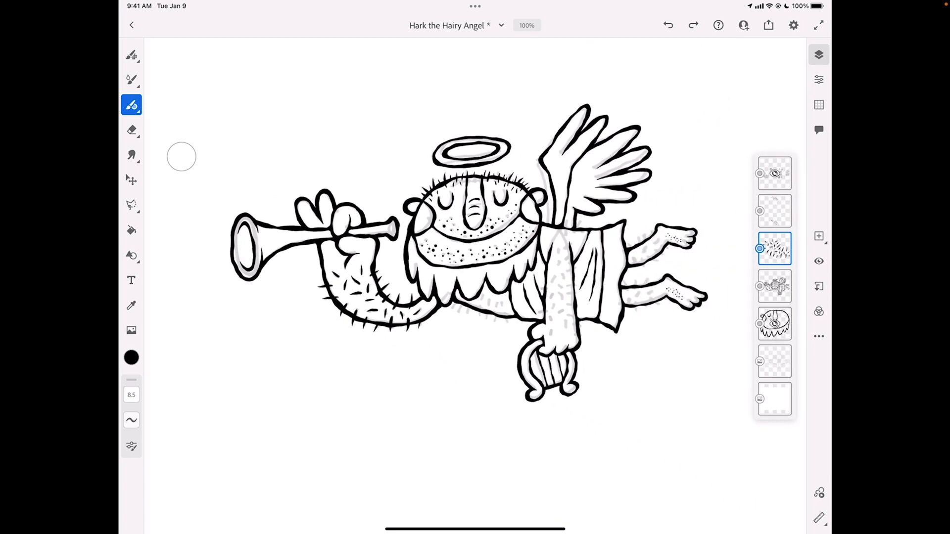
left_click(819, 261)
left_click(774, 174)
left_click(819, 261)
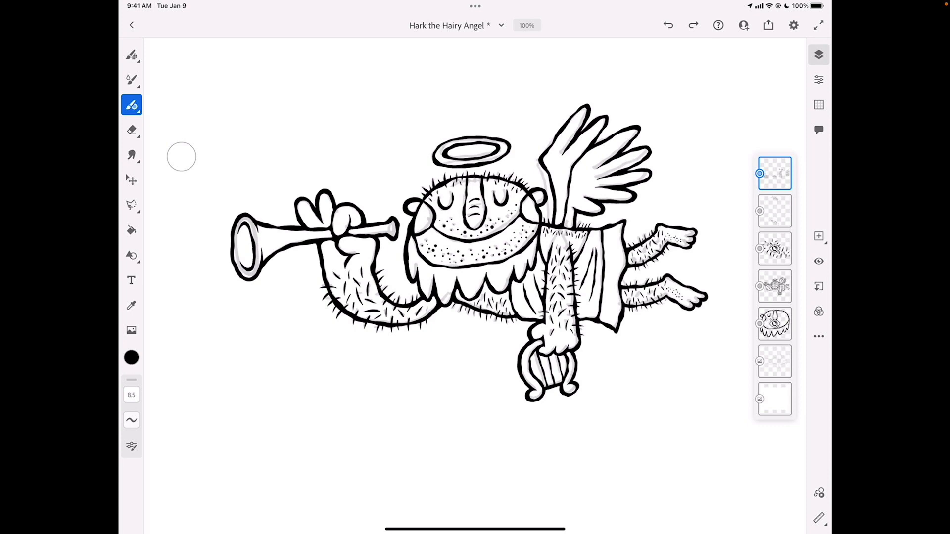
Return to the home screen, view the file actions for the Optimize document and reopen Hark the Hairy Angel
left_click(132, 24)
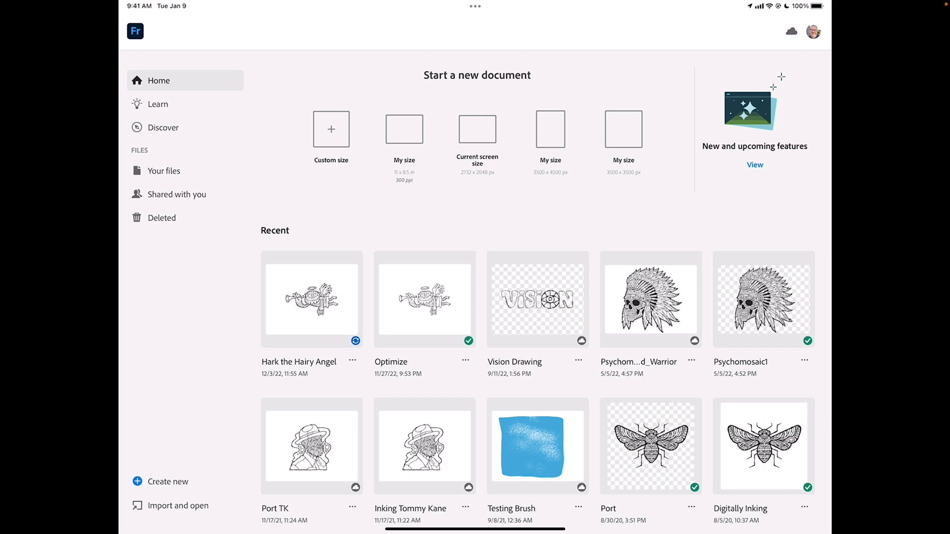
left_click(465, 360)
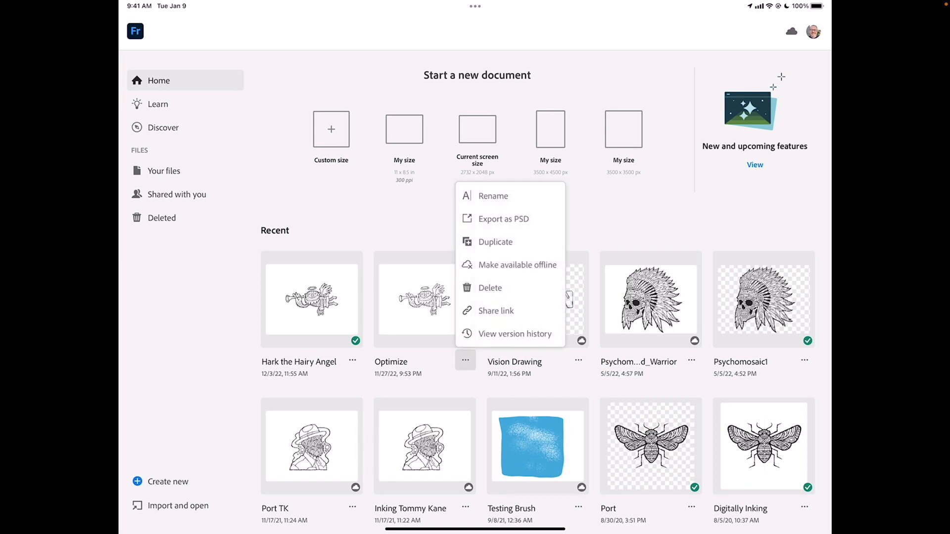
key("Escape")
left_click(312, 299)
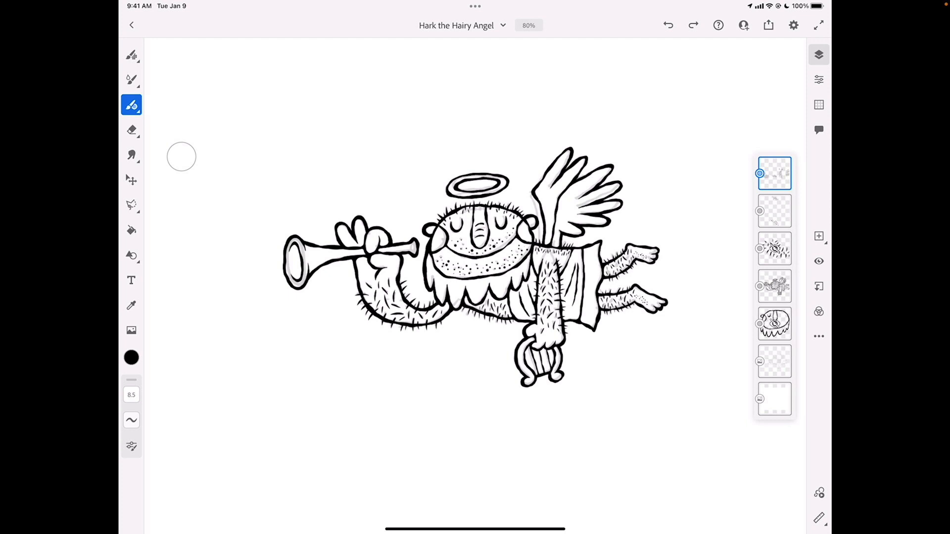
Delete the hidden arm hair practice layer and the hidden, partly inked head layer
left_click(775, 249)
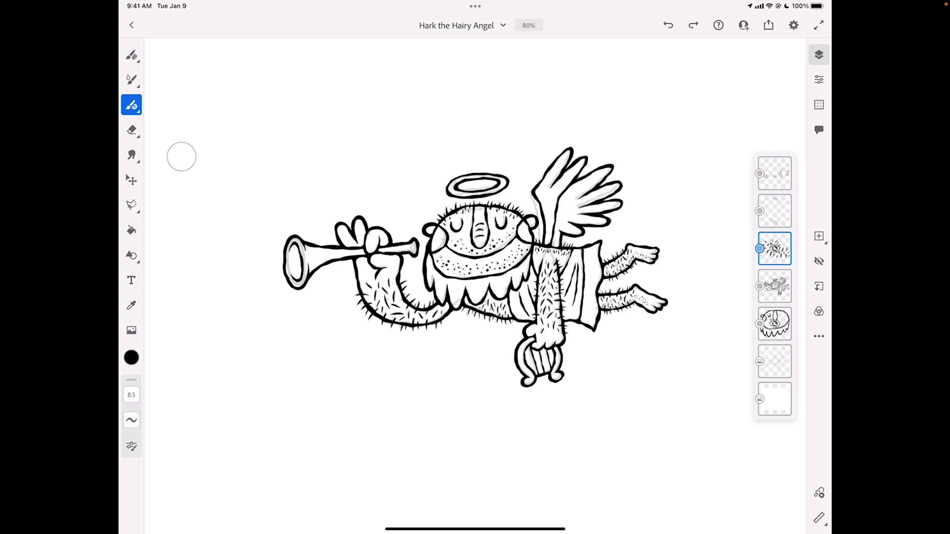
left_click(775, 248)
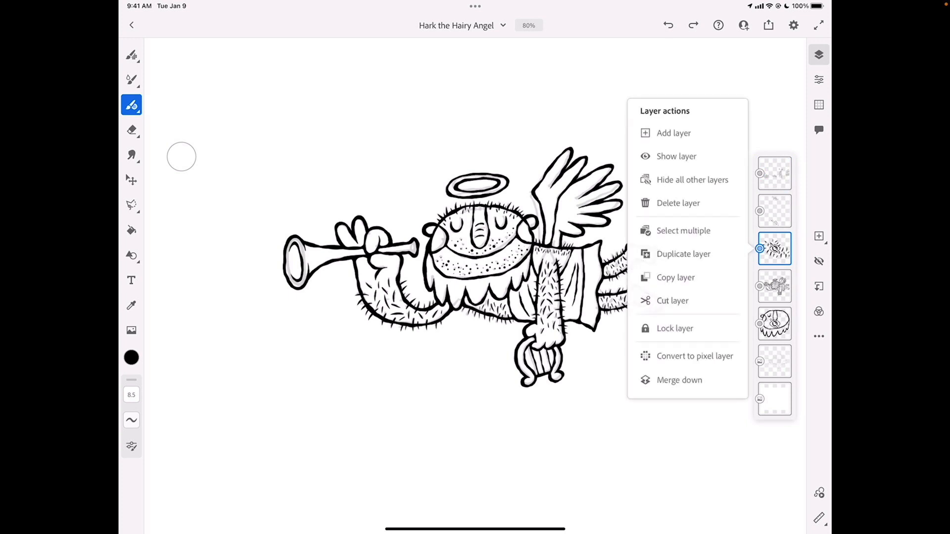
left_click(680, 380)
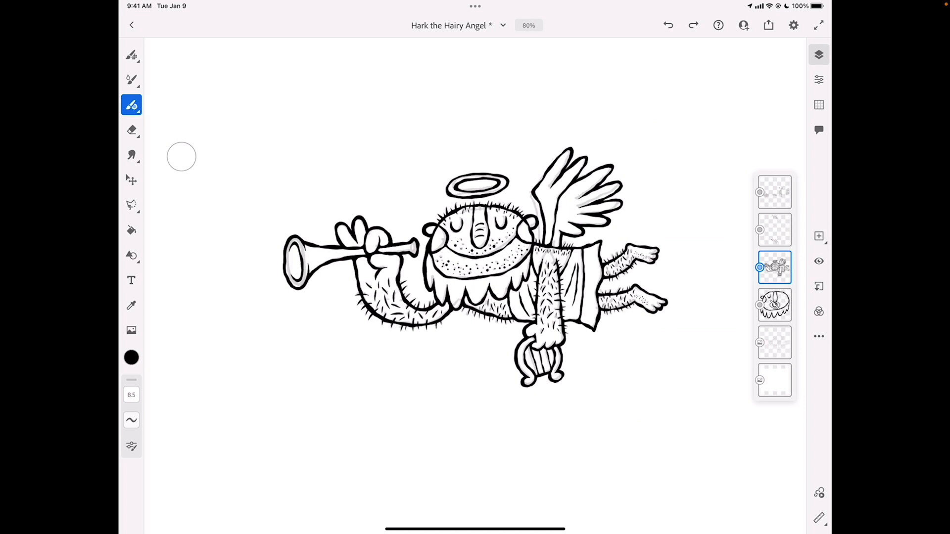
left_click(775, 305)
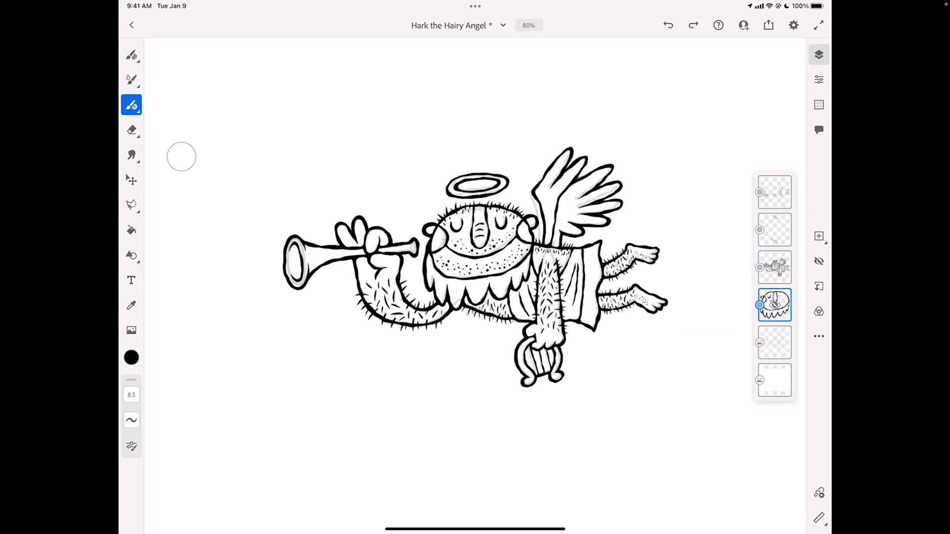
left_click(775, 305)
left_click(678, 260)
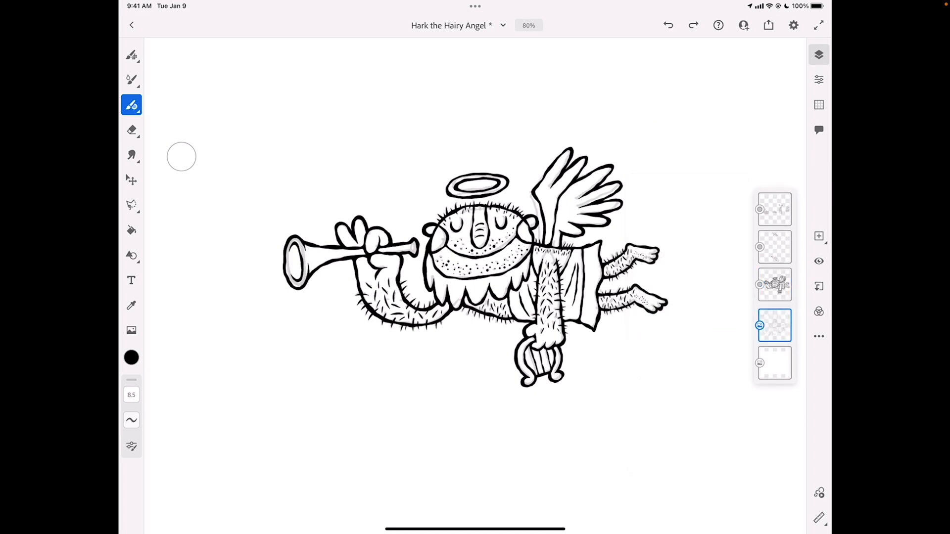
Delete the pencil sketch layer and the white background layer
left_click(775, 324)
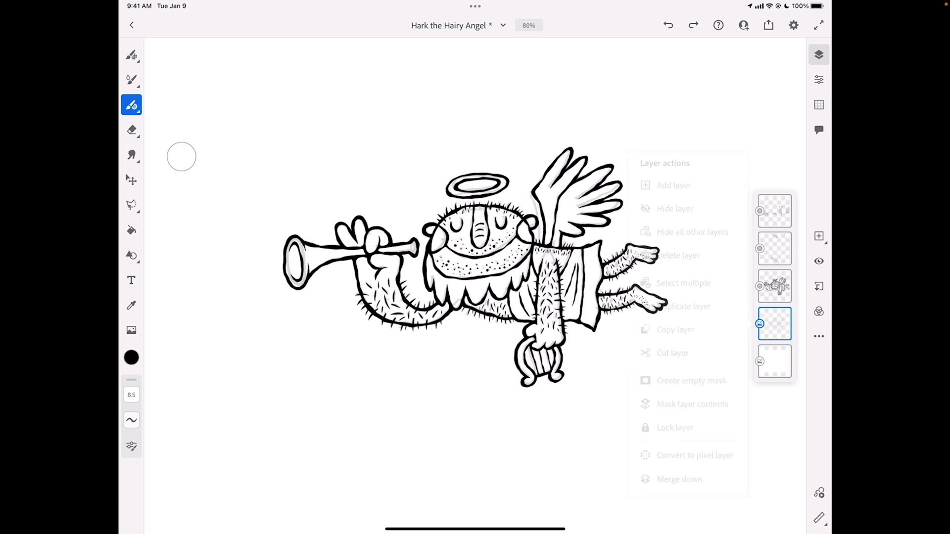
left_click(679, 479)
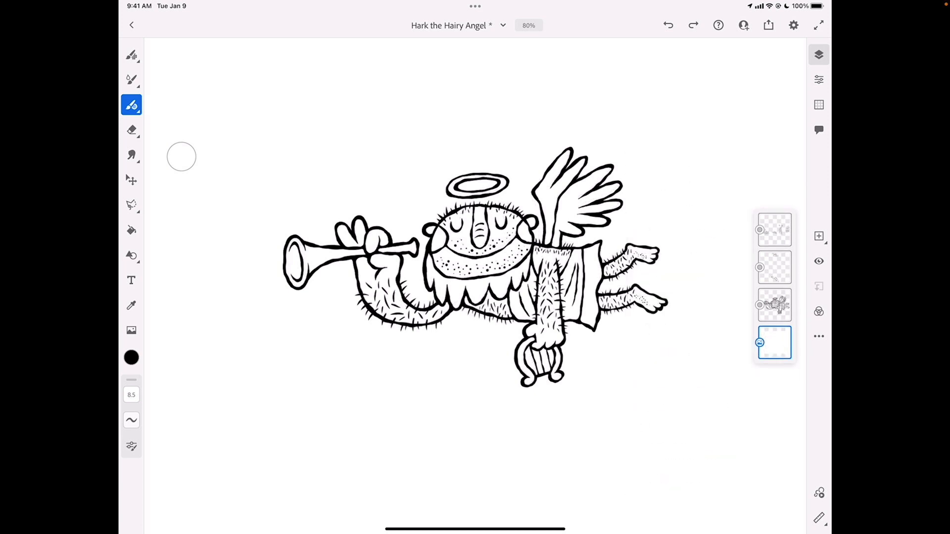
left_click(775, 343)
left_click(678, 285)
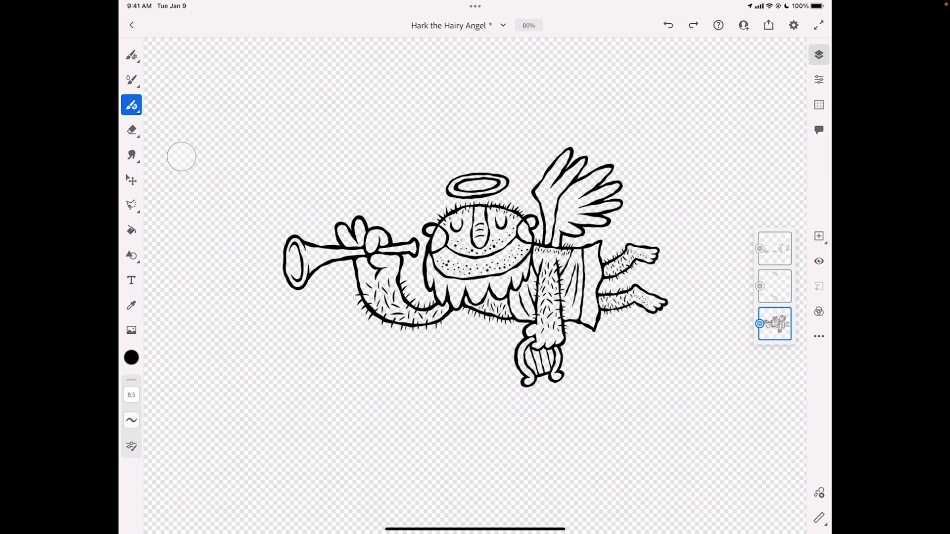
Merge the detail layer and the body hair layer down into the line art layer
left_click(775, 286)
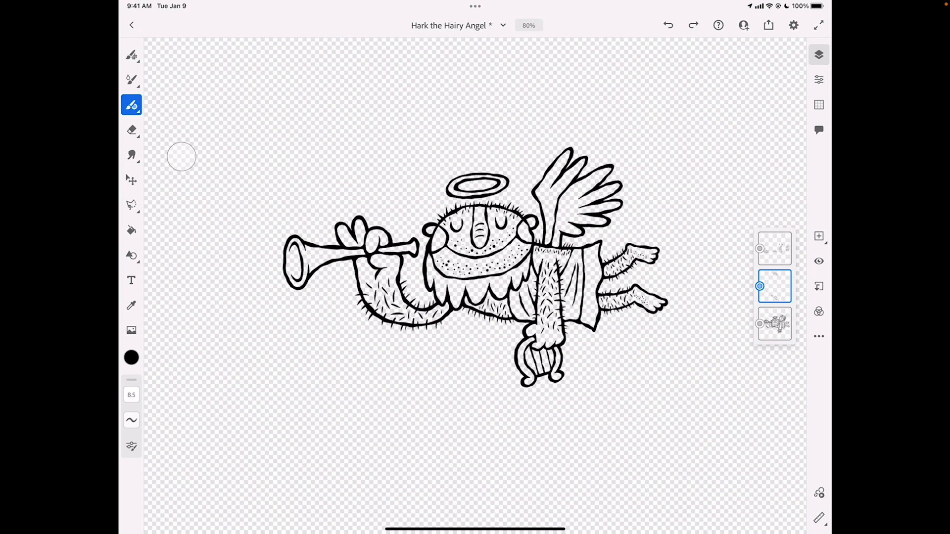
left_click(775, 286)
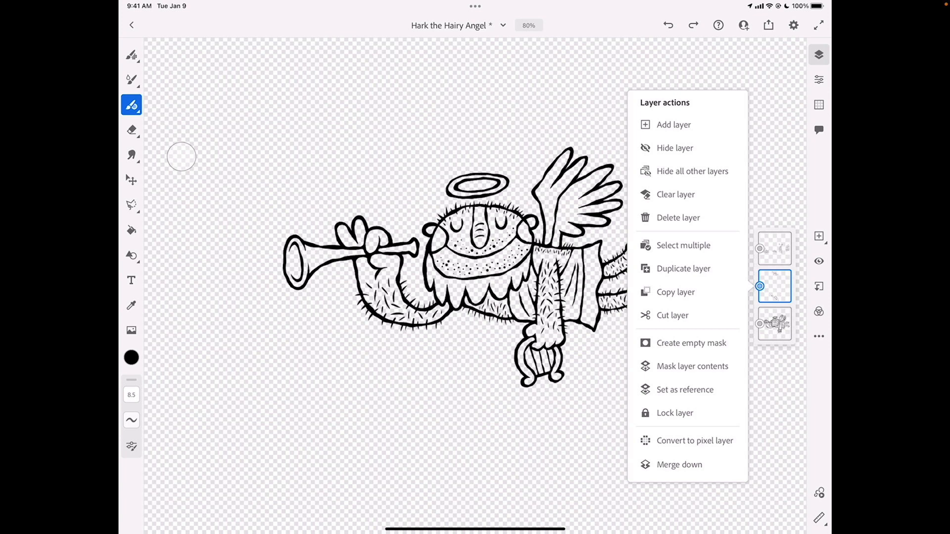
left_click(679, 465)
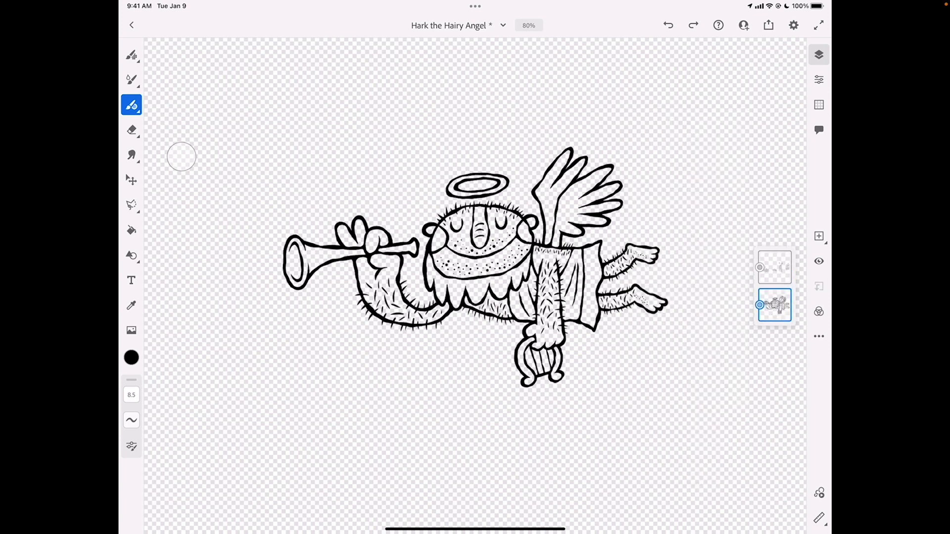
left_click(775, 268)
left_click(775, 268)
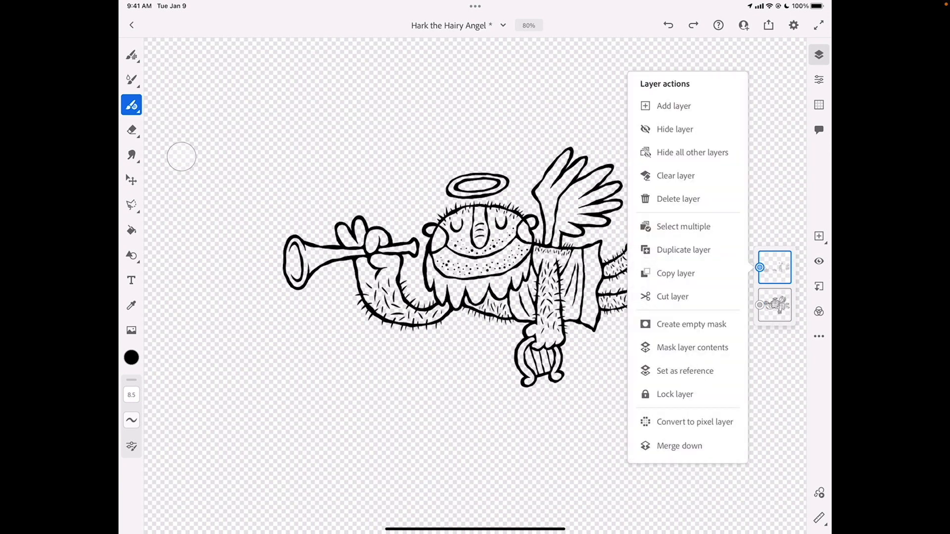
left_click(679, 446)
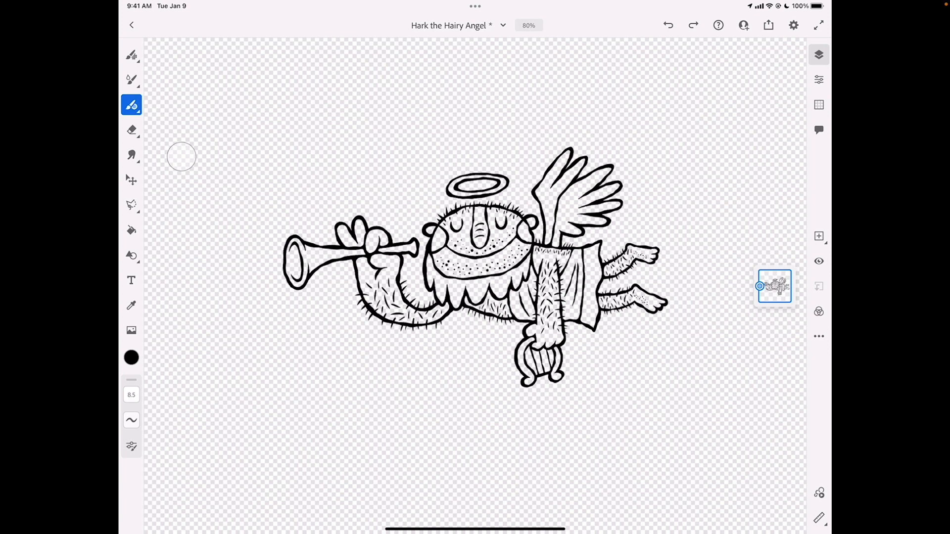
View the options for opening a copy of the artwork in Illustrator on iPad or desktop
left_click(768, 26)
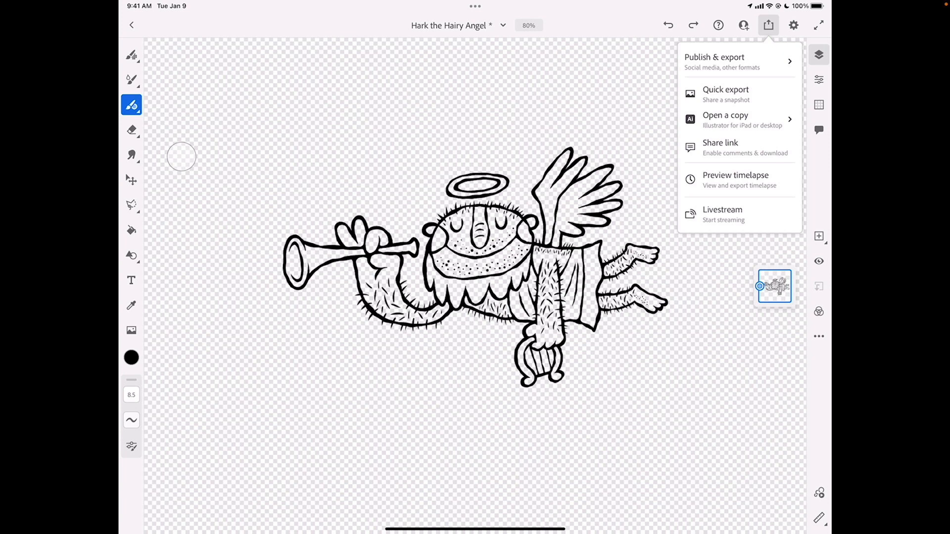
left_click(737, 119)
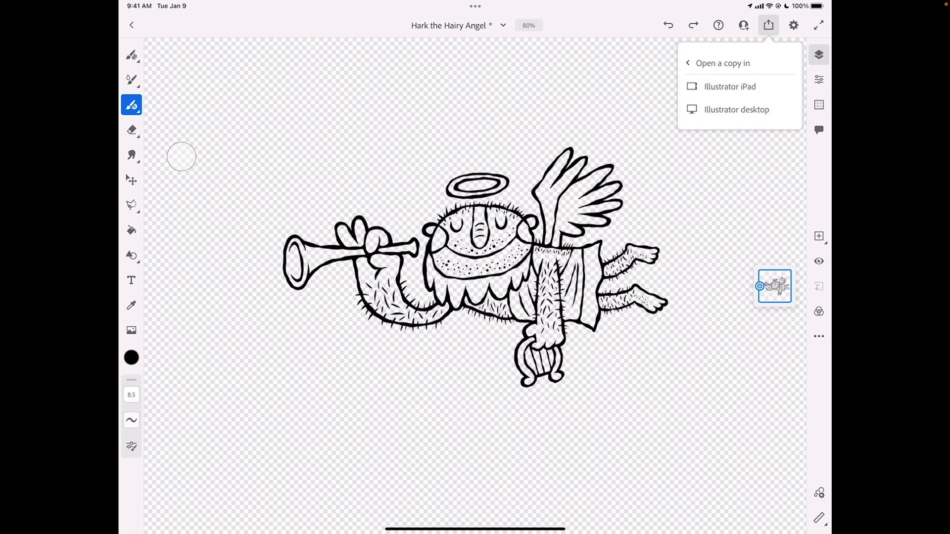
left_click(716, 175)
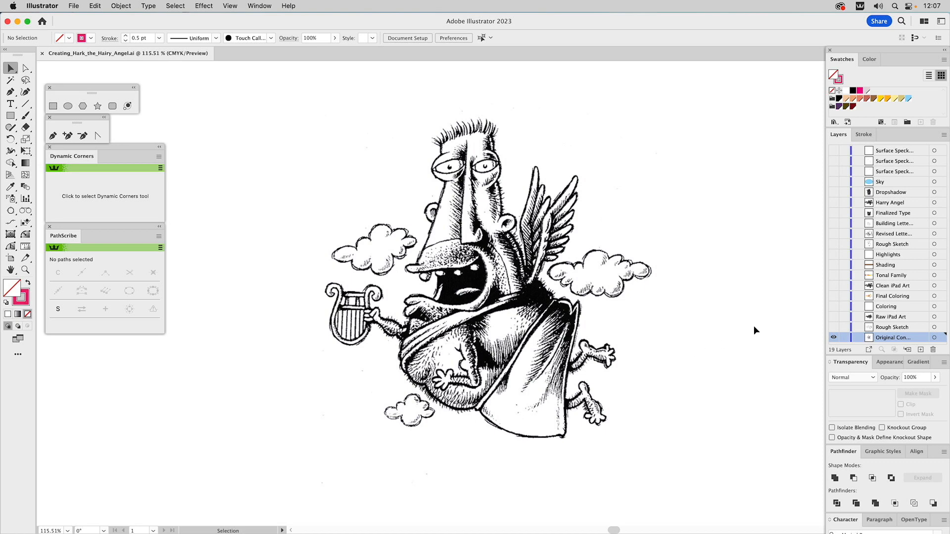
Switch to Illustrator, look at the Rough Sketch layer in place of the original concept and leave only the Raw iPad Art layer visible
left_click(833, 327, "alt")
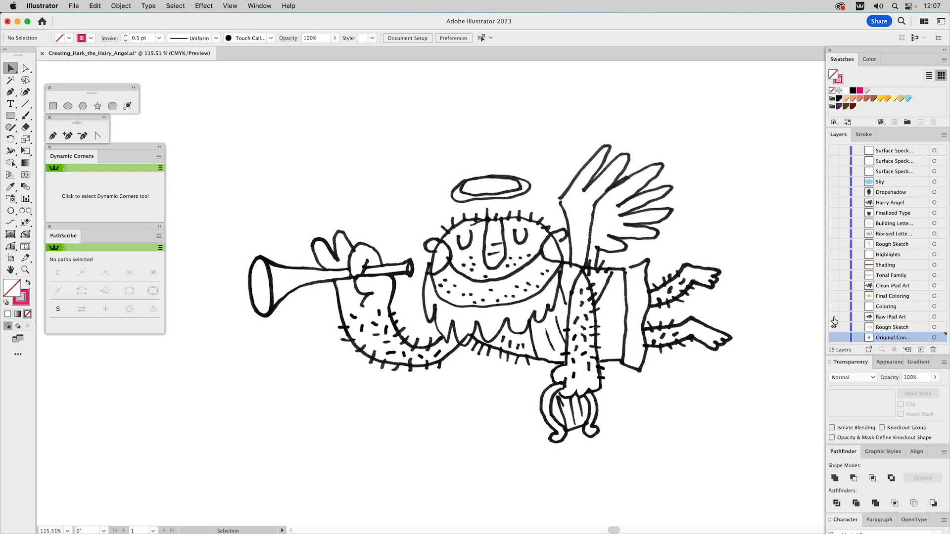
left_click(834, 318, "alt")
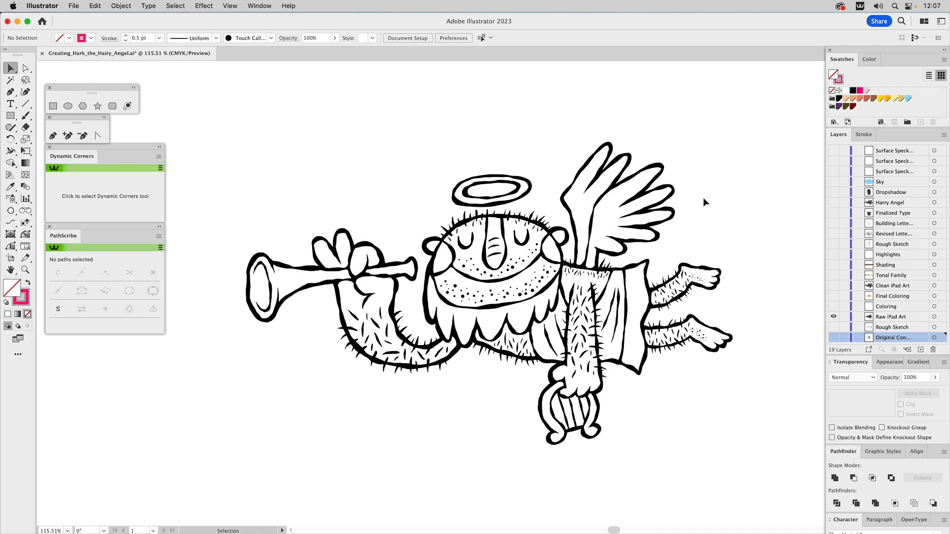
Try pulling individual line pieces of the wing away from the angel, undo the moves and deselect
left_click_drag(670, 197, 778, 156)
left_click_drag(668, 192, 773, 192)
left_click_drag(646, 212, 665, 190)
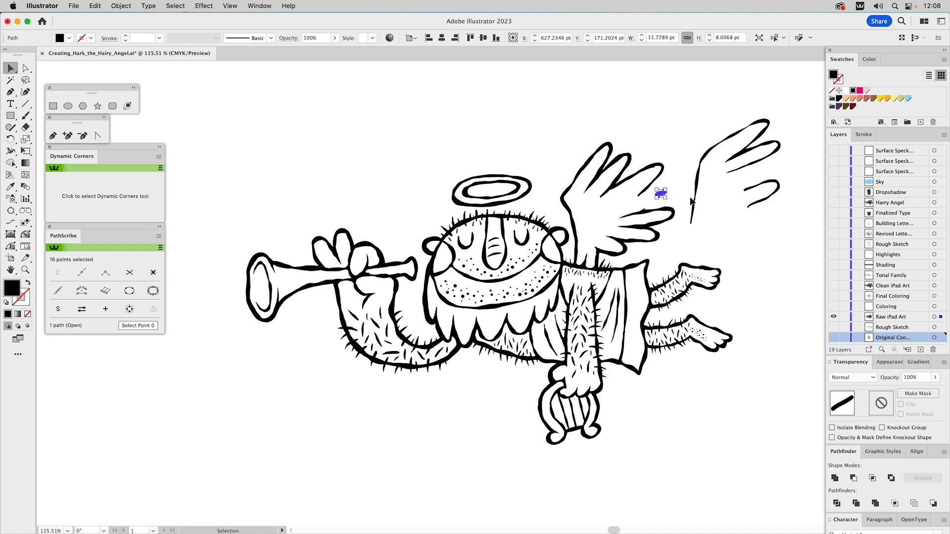
left_click(717, 205)
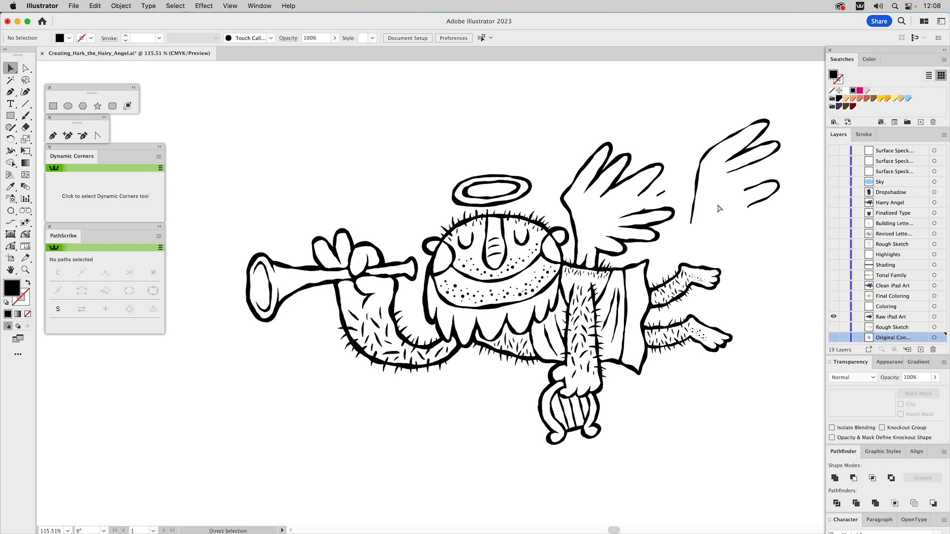
key("super+z")
key("super+z")
key("super+z")
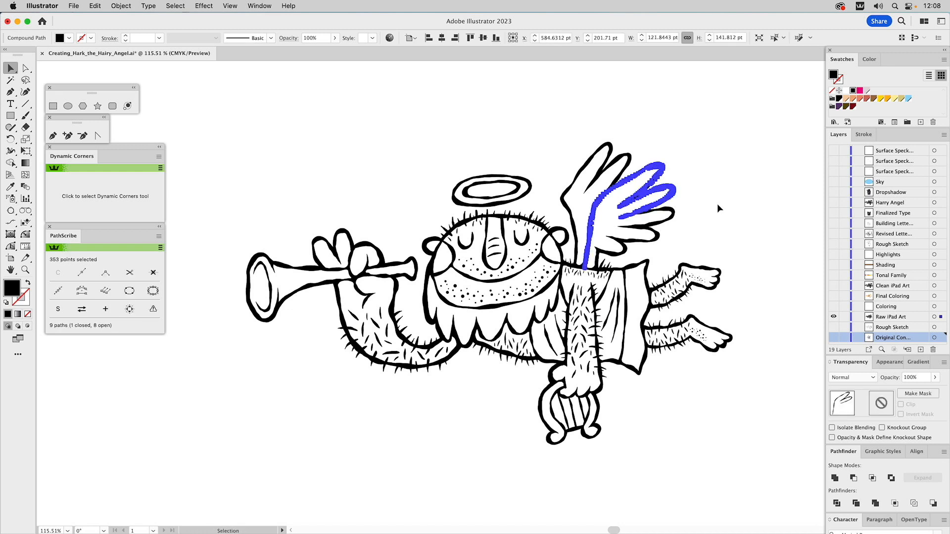
left_click(670, 123)
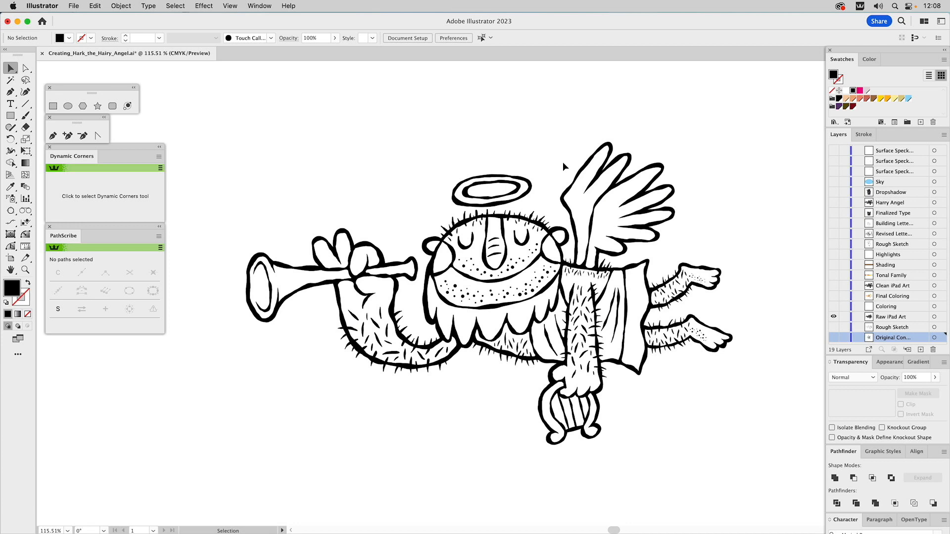
Examine the overlapping paths of the trumpet and raised hand in Outline view
key("z")
left_click_drag(240, 207, 468, 359)
left_click_drag(470, 319, 511, 304)
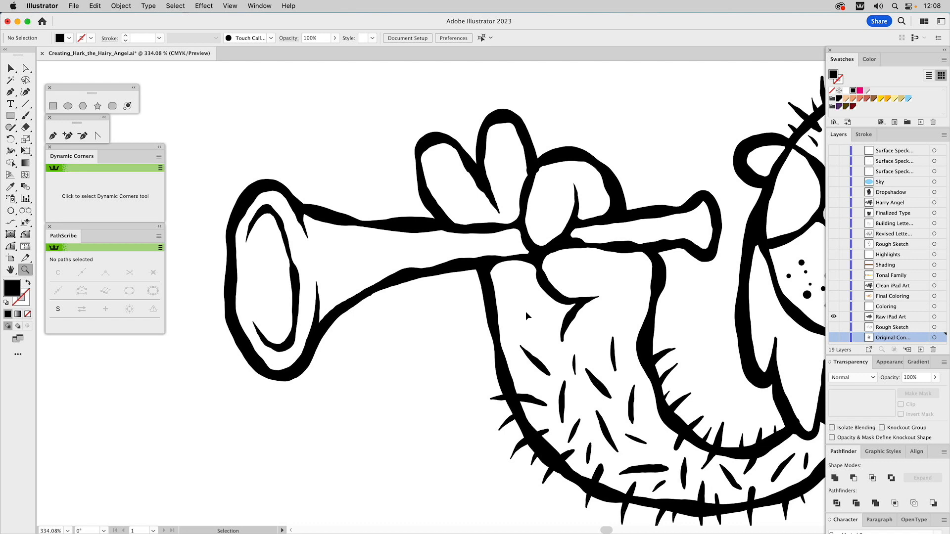
key("ctrl+y")
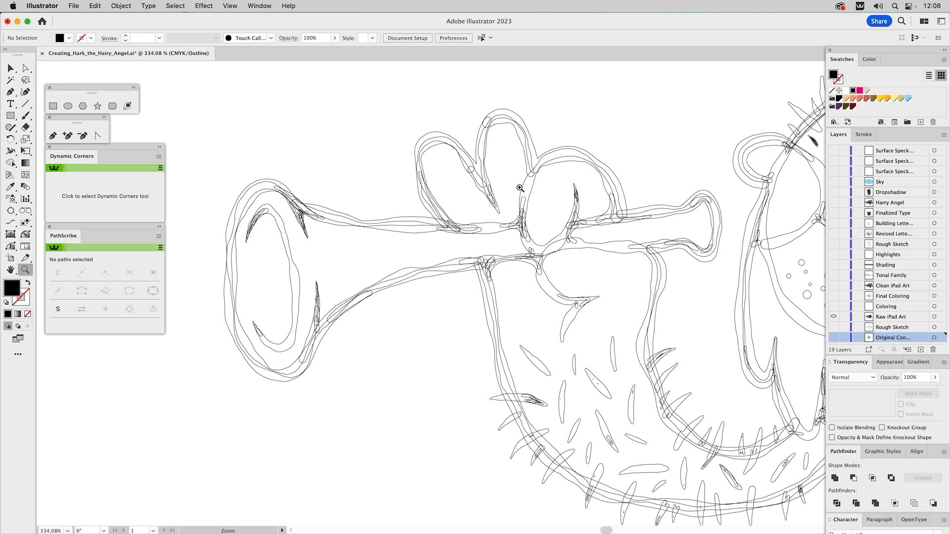
Try moving the middle finger's outline away from the hand, undo the move and return to Preview view
key("v")
left_click(491, 119)
left_click_drag(491, 119, 592, 92)
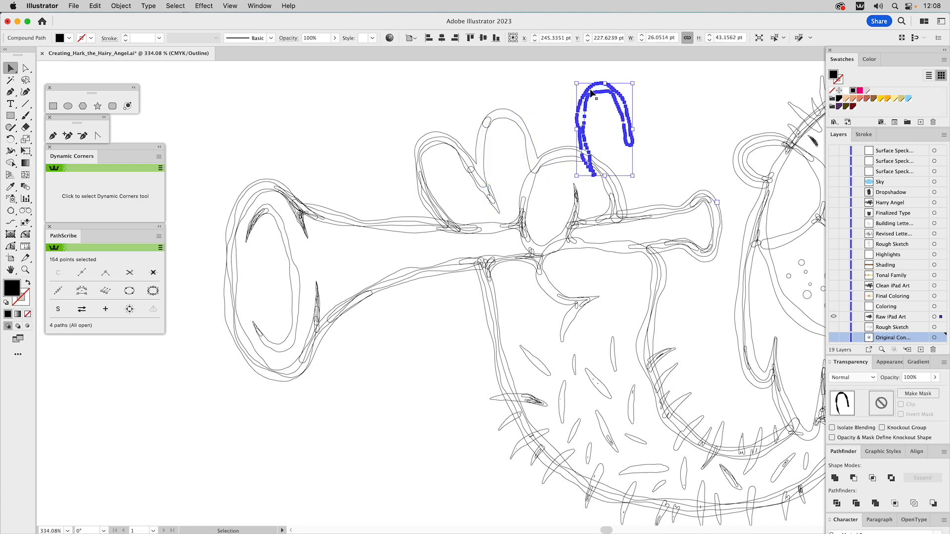
key("super+z")
left_click(648, 102)
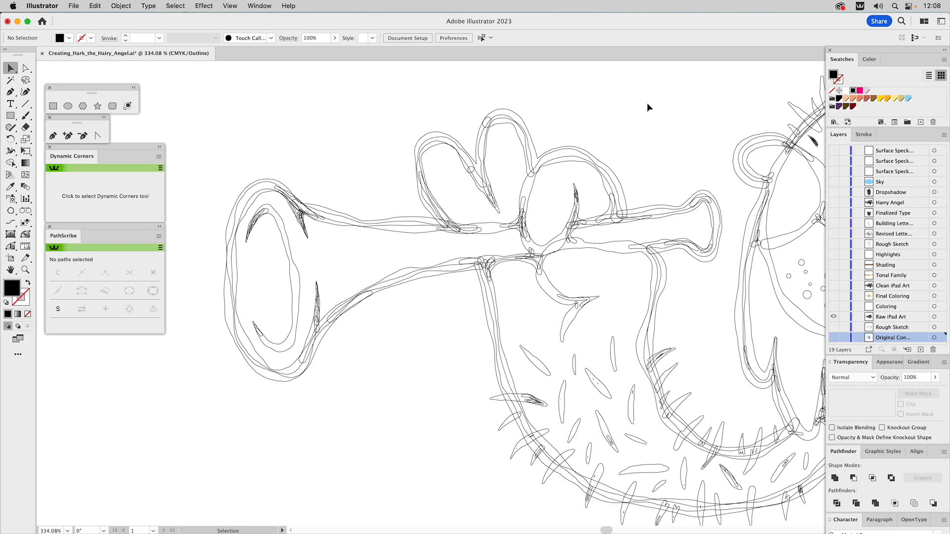
key("super+y")
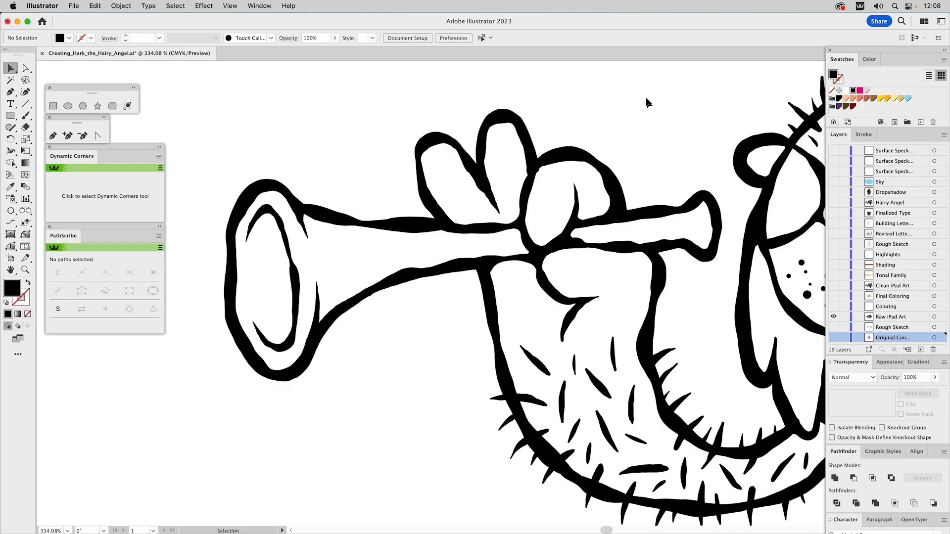
Select all the line art with the whole artboard in view to check its anchor point and path counts, and deselect
left_click_drag(521, 117, 604, 237)
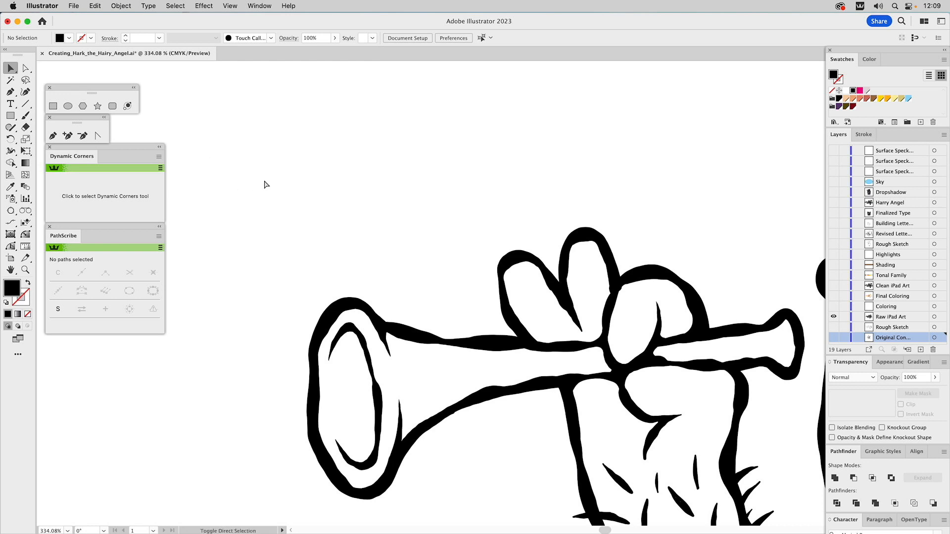
key("super+0")
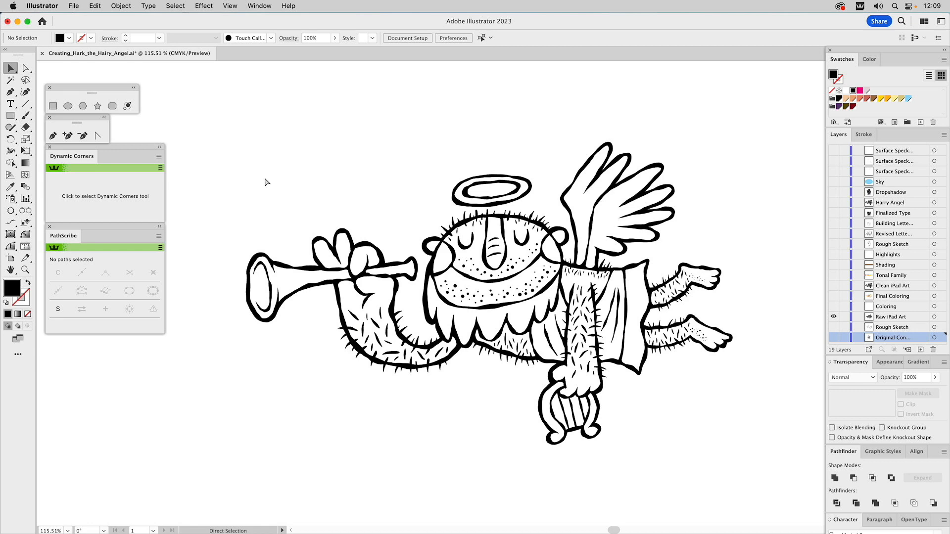
key("super+a")
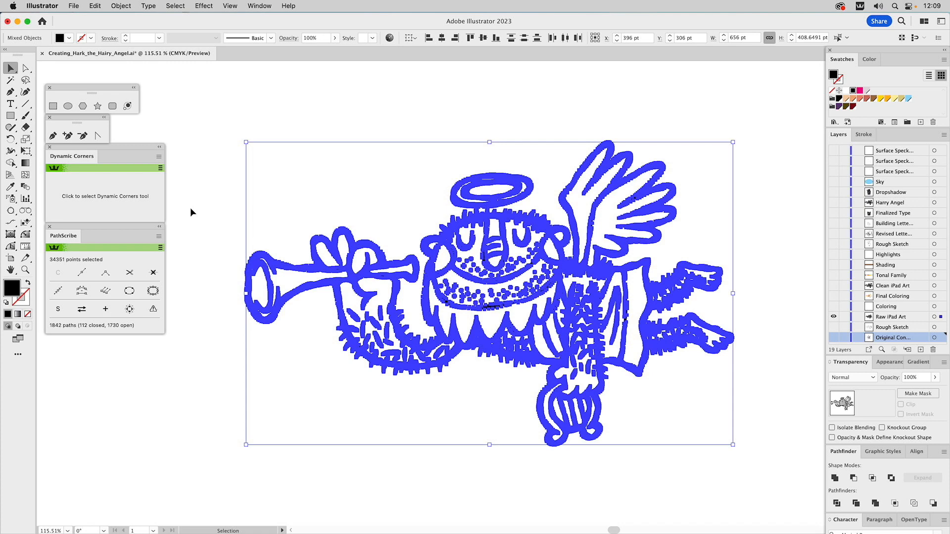
left_click(183, 144)
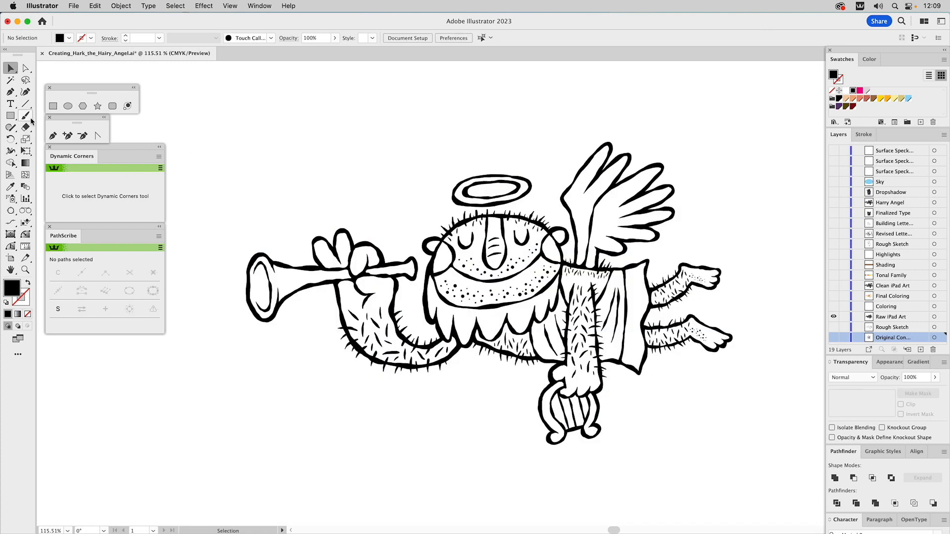
Set the Blob Brush tool's Fidelity fully to Accurate and make Raw iPad Art the active layer
left_click(16, 130)
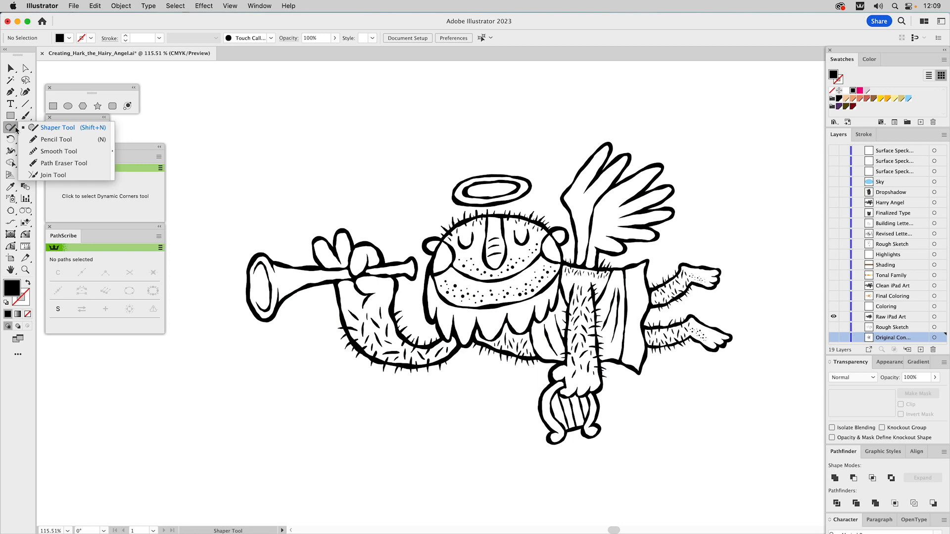
left_click(26, 116)
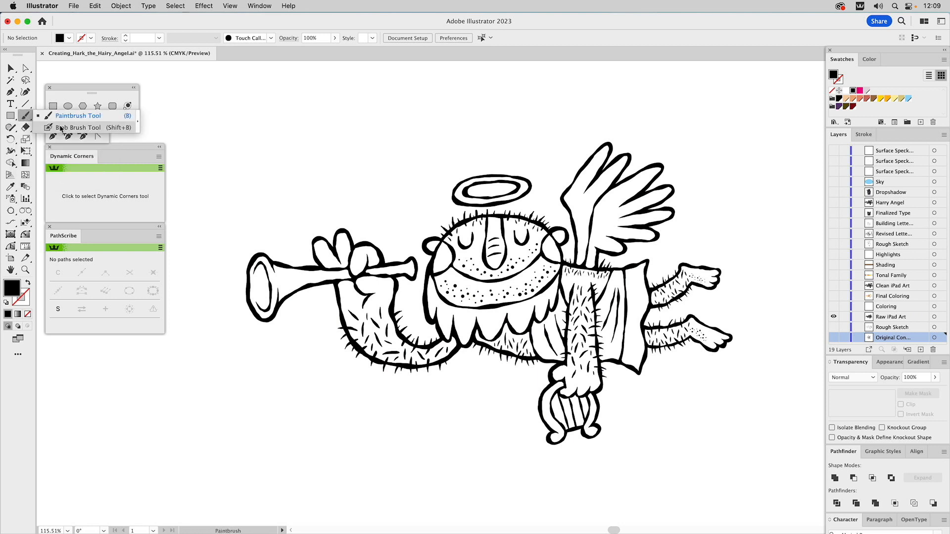
left_click(60, 128)
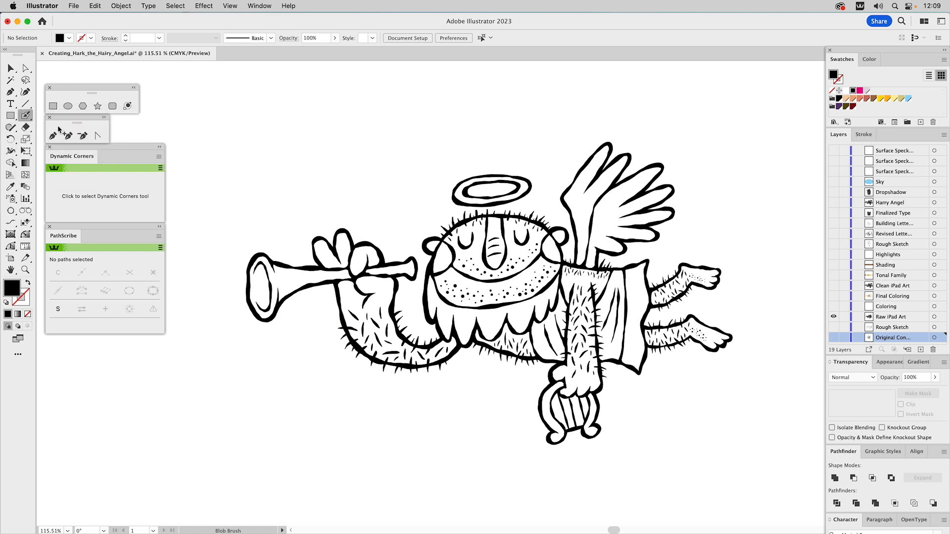
double_click(26, 117)
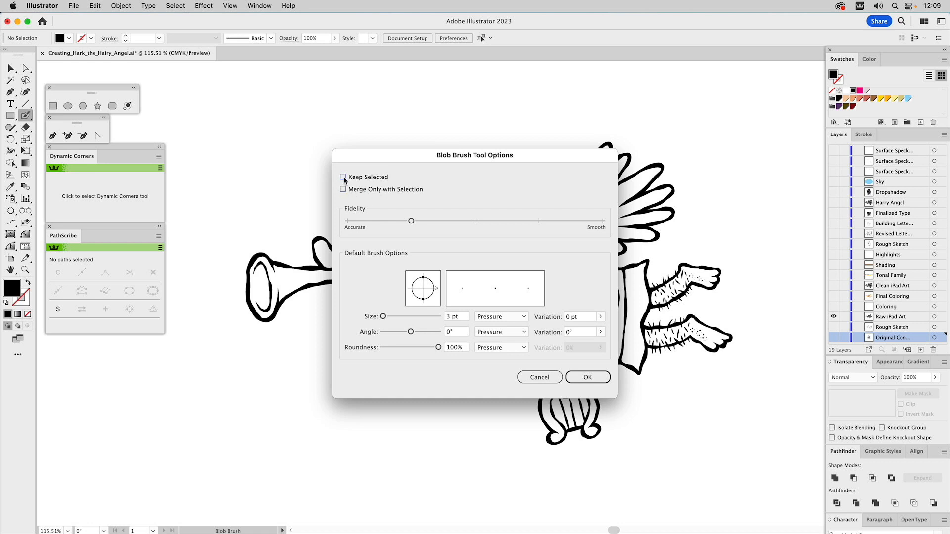
left_click_drag(411, 221, 370, 228)
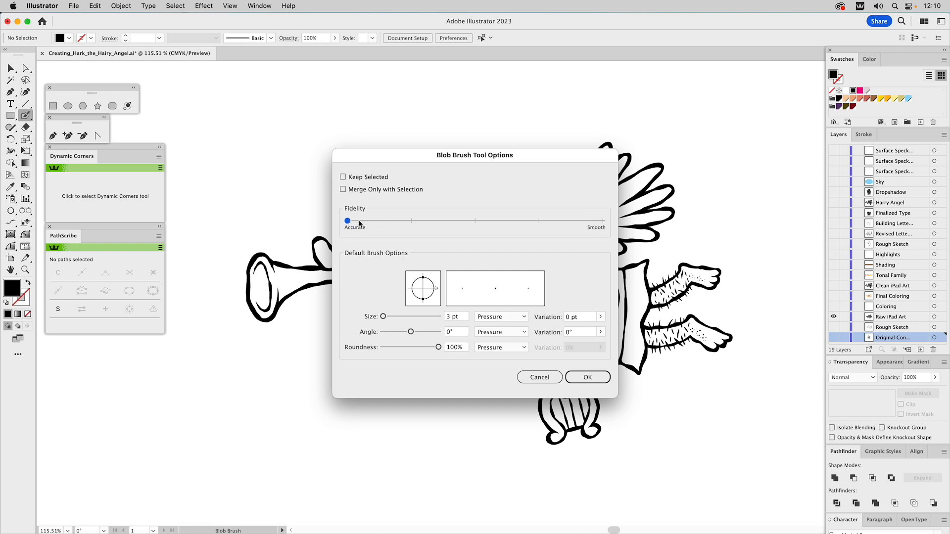
left_click(582, 377)
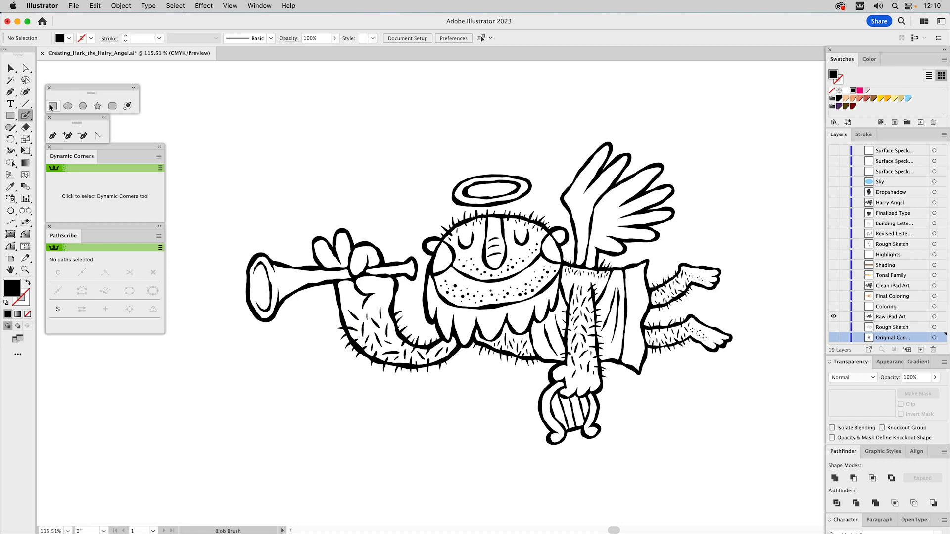
left_click(896, 317)
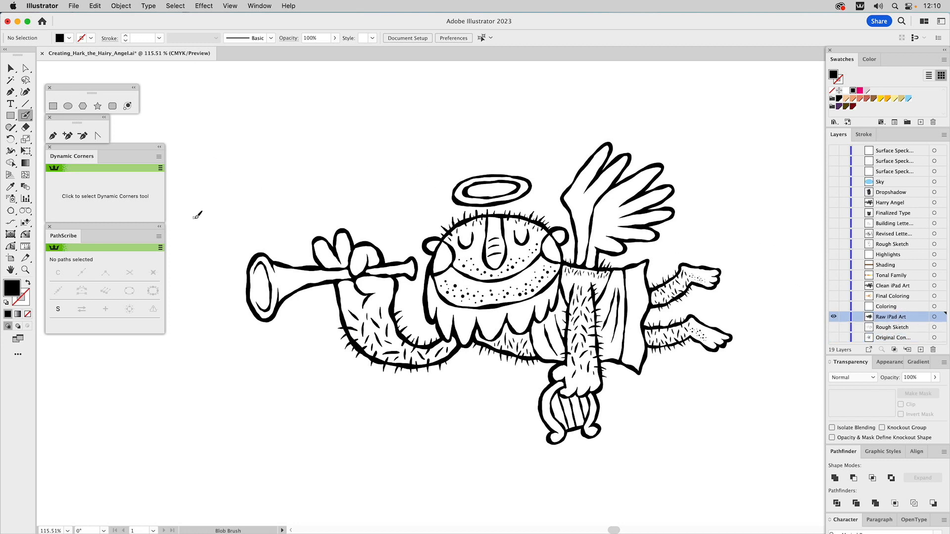
Paint overlapping wavy test strokes about 170 pt wide with the Blob Brush in the empty area above the trumpet
key("z")
mouse_move(213, 195)
left_mouse_down()
mouse_move(247, 230)
mouse_move(496, 386)
left_mouse_up()
left_click_drag(512, 248, 495, 311)
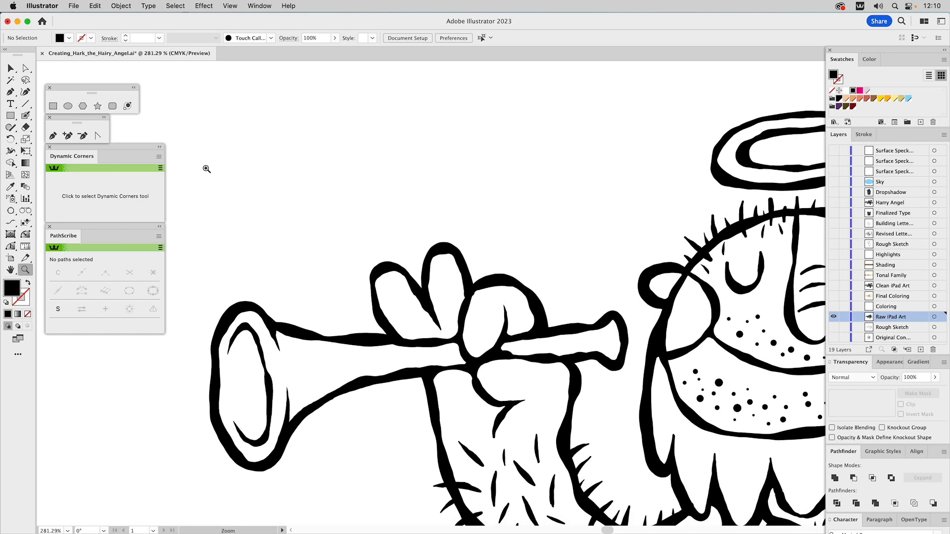
left_click(26, 115)
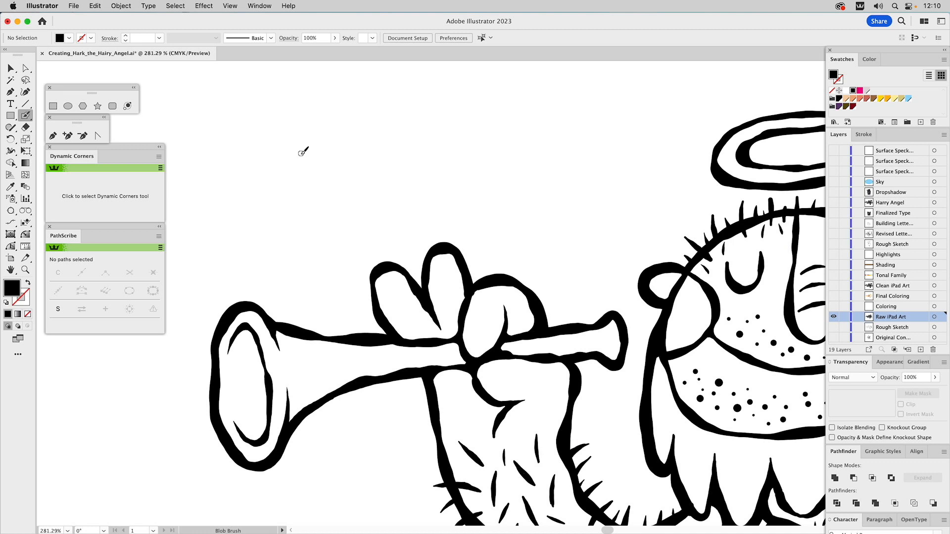
mouse_move(302, 153)
left_mouse_down()
mouse_move(348, 150)
mouse_move(392, 163)
mouse_move(441, 146)
mouse_move(491, 162)
mouse_move(601, 154)
mouse_move(524, 145)
mouse_move(472, 160)
mouse_move(447, 144)
mouse_move(421, 156)
mouse_move(365, 144)
mouse_move(295, 148)
left_mouse_up()
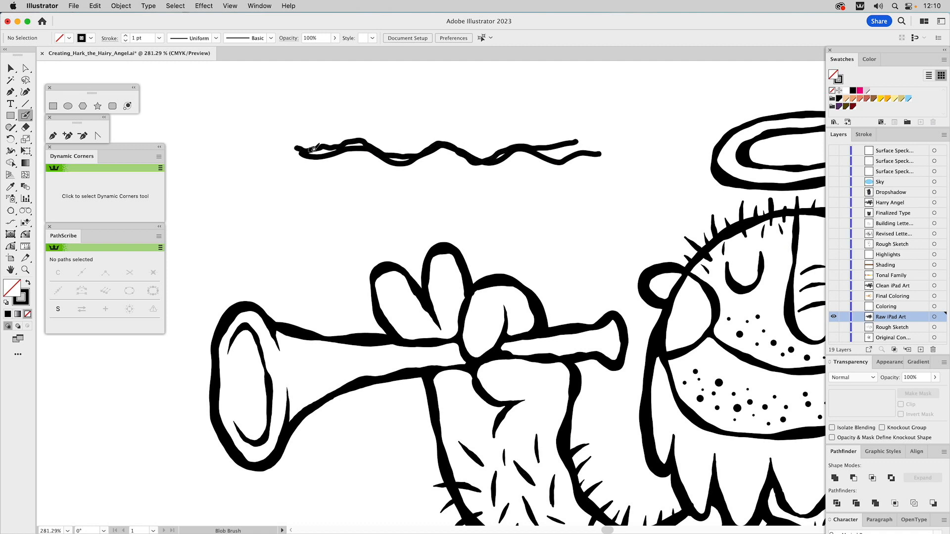
Select the painted test strokes to check that they form one shape, and remove the small gaps enclosed within them
key("v")
left_click(350, 153)
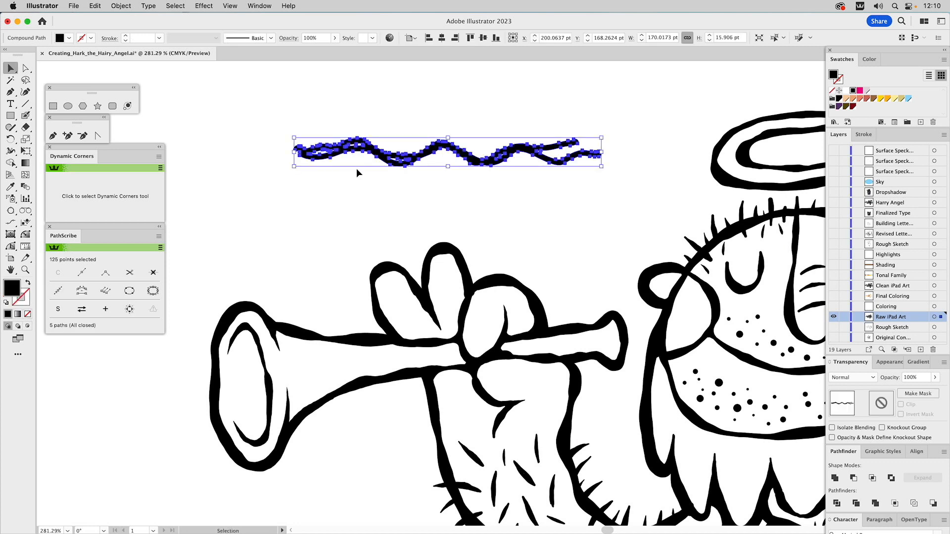
left_click(356, 169)
key("a")
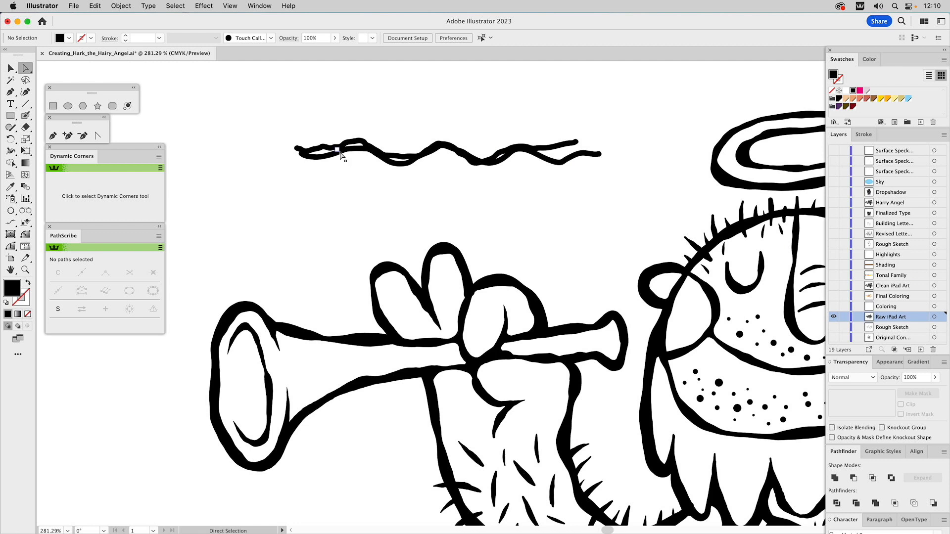
left_click(336, 153)
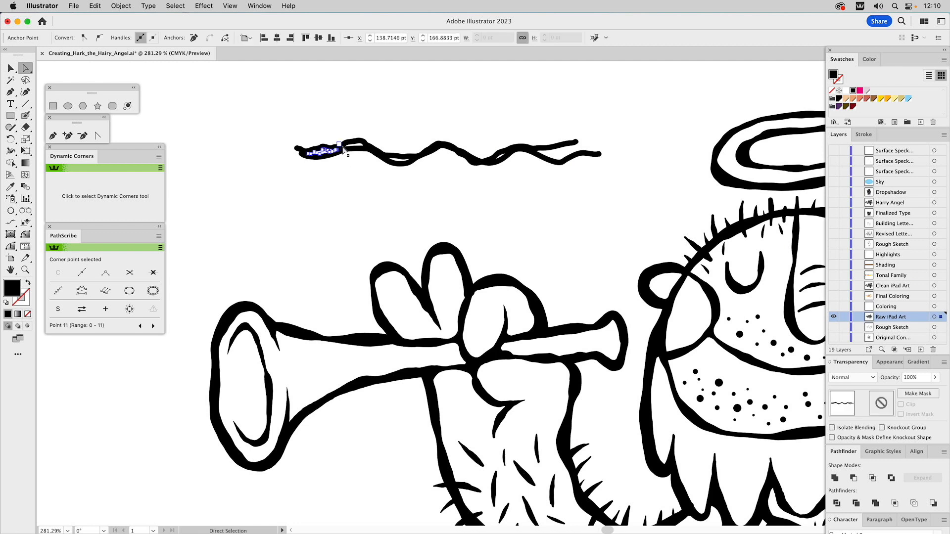
left_click(392, 160, "shift")
left_click(497, 160, "shift")
left_click(495, 171)
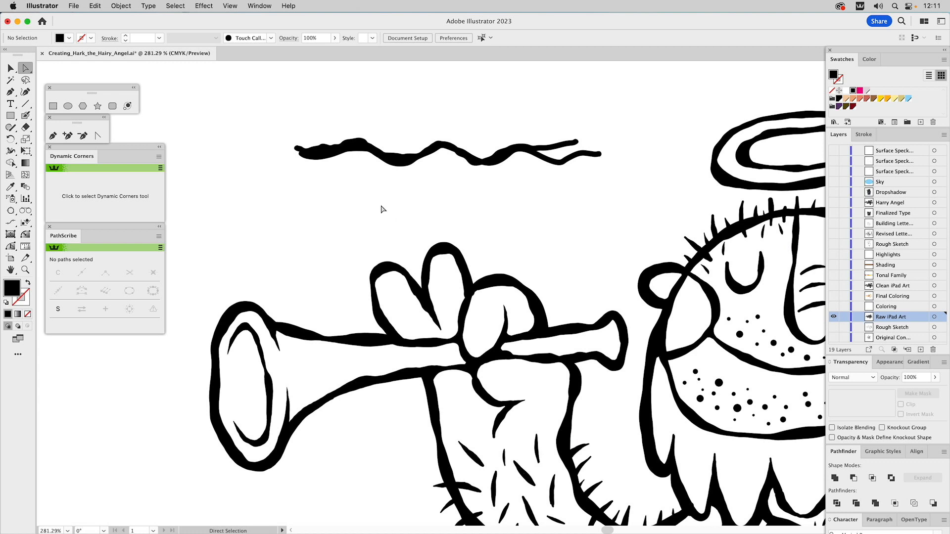
Delete the wavy test shape above the trumpet
key("v")
left_click_drag(386, 124, 486, 167)
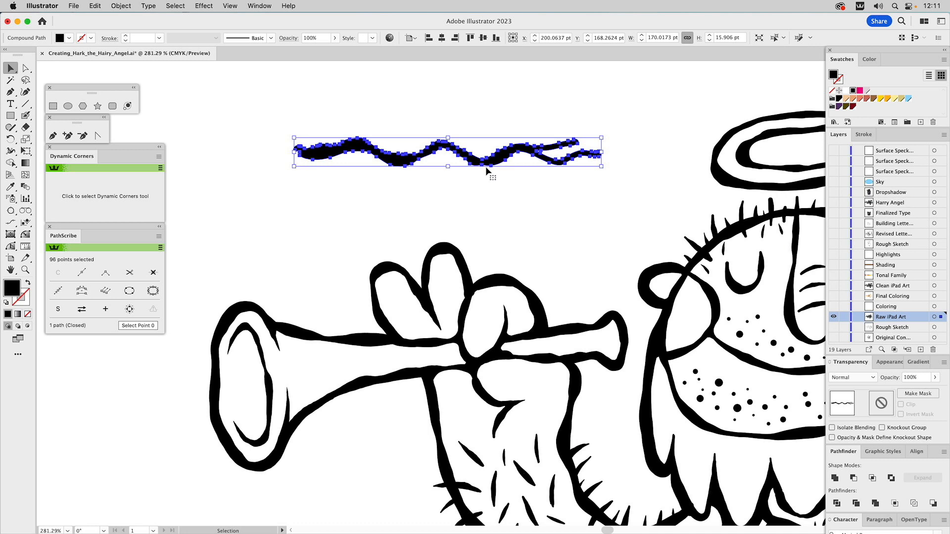
key("Delete")
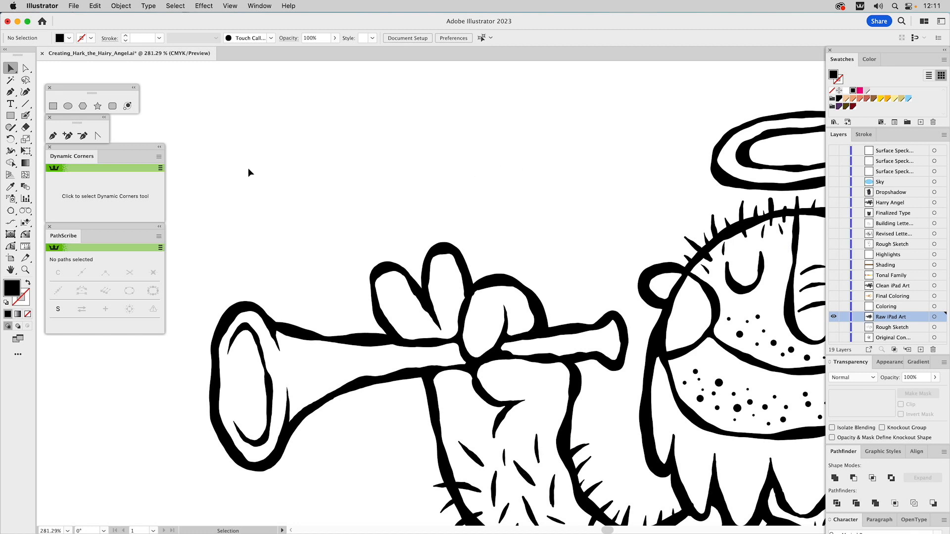
Turn on Merge Only with Selection in the Blob Brush tool options, leaving Keep Selected off
double_click(25, 115)
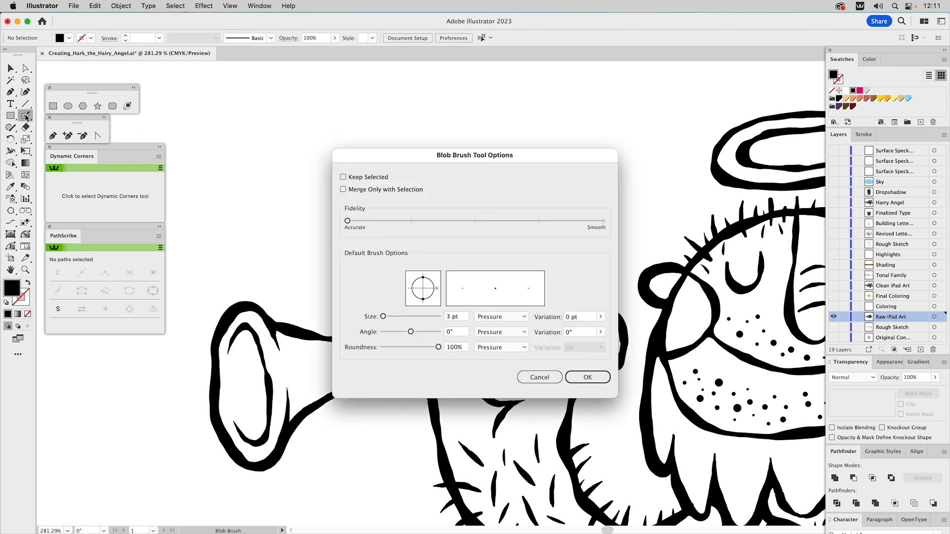
left_click(361, 180)
left_click(362, 191)
left_click(360, 177)
left_click(584, 379)
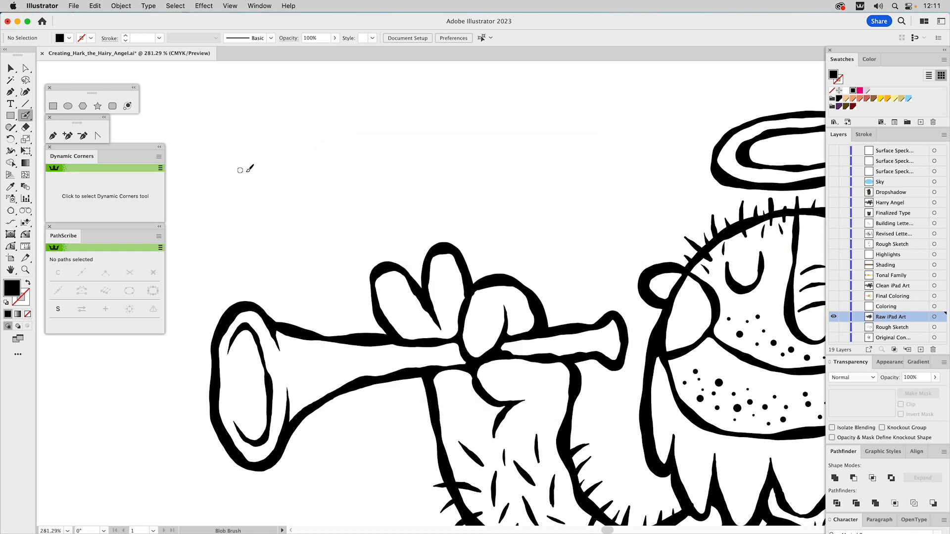
Paint two overlapping wavy test strokes with the Blob Brush above the trumpet and select both to check whether they merge
mouse_move(266, 158)
left_mouse_down()
mouse_move(415, 184)
mouse_move(515, 173)
mouse_move(472, 156)
mouse_move(421, 175)
mouse_move(263, 155)
left_mouse_up()
left_click(296, 167, "super")
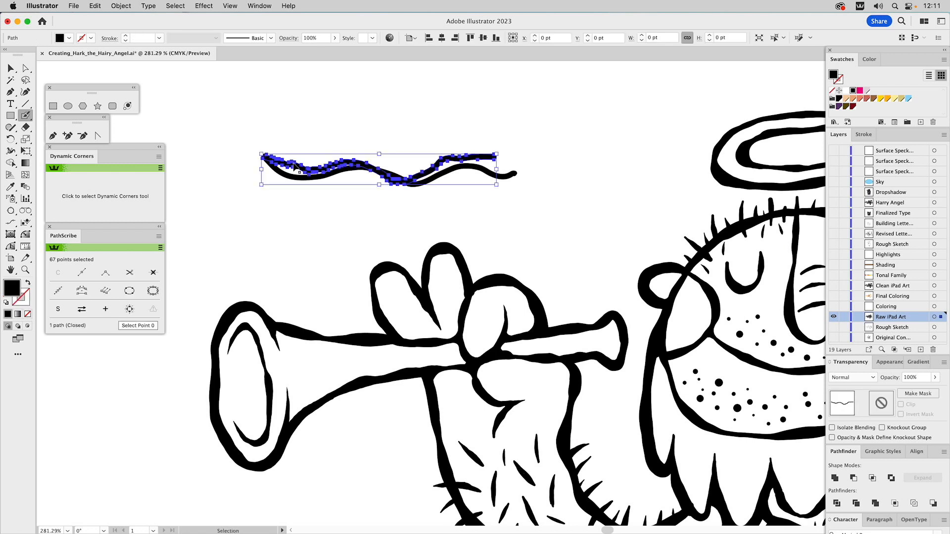
left_click(296, 178, "super")
left_click(301, 167, "super")
left_click(301, 168, "super")
left_click(333, 179, "shift+super")
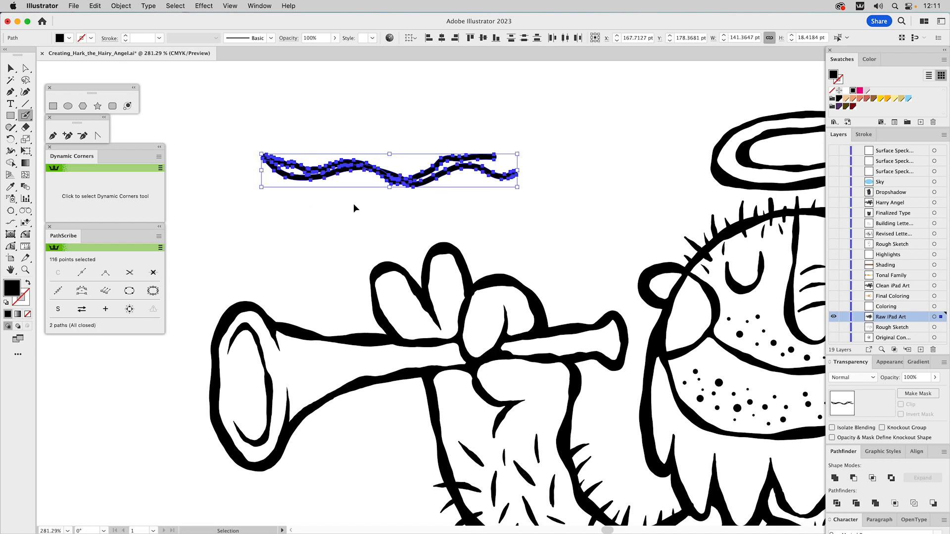
Delete both wavy test strokes above the trumpet
key("shift+b")
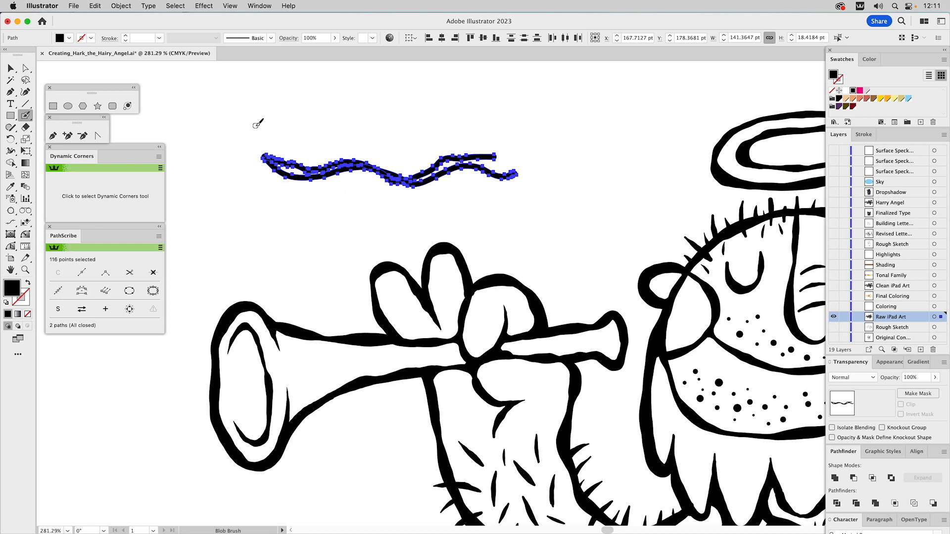
key("v")
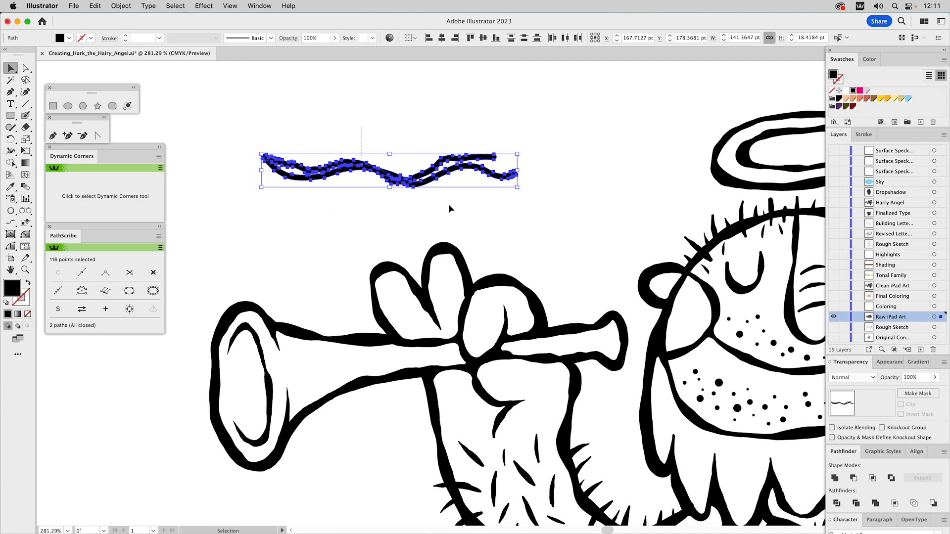
key("Delete")
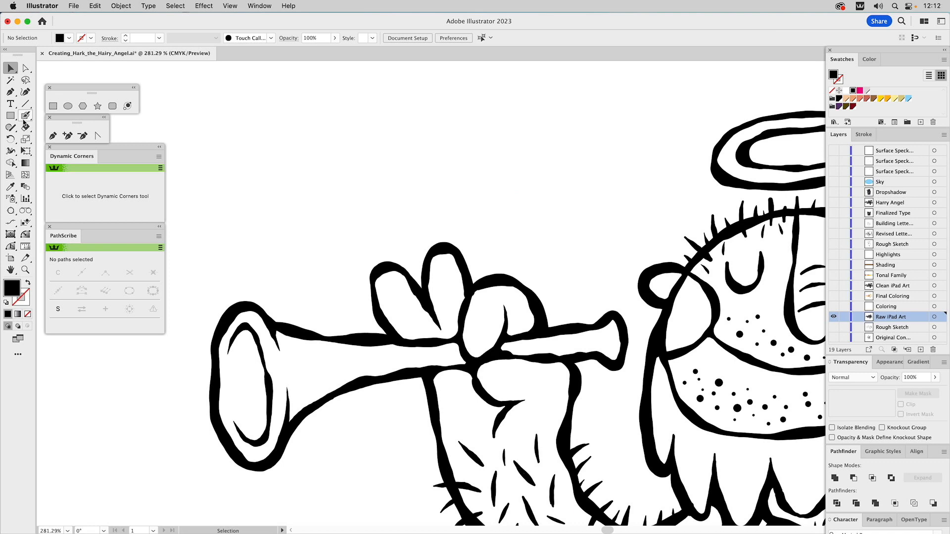
Select the entire angel line art and unite all its paths with Pathfinder
key("super+0")
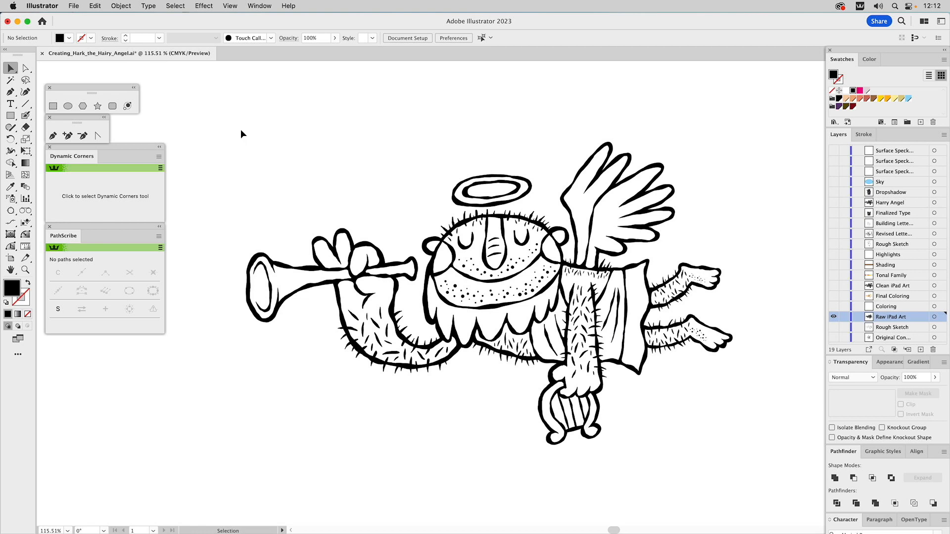
mouse_move(213, 112)
left_mouse_down()
mouse_move(801, 480)
mouse_move(815, 502)
left_mouse_up()
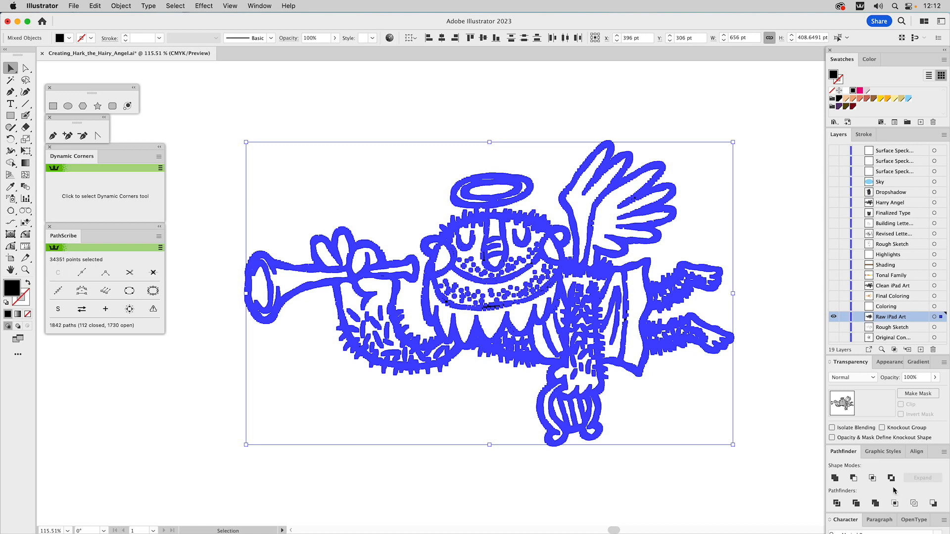
left_click(836, 479)
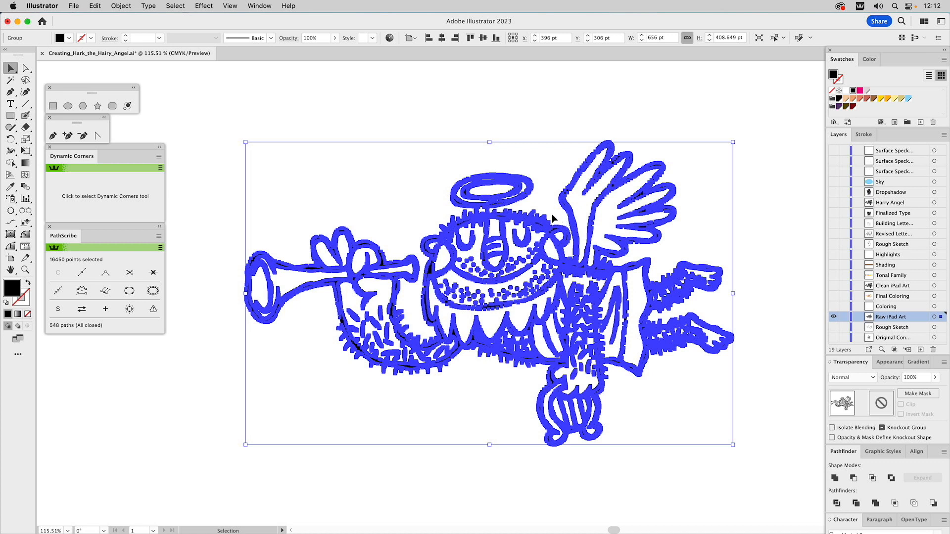
Turn off Show Anchor Points in Selection Tool and Shape Tools in the Selection & Anchor Display preferences
left_click(40, 5)
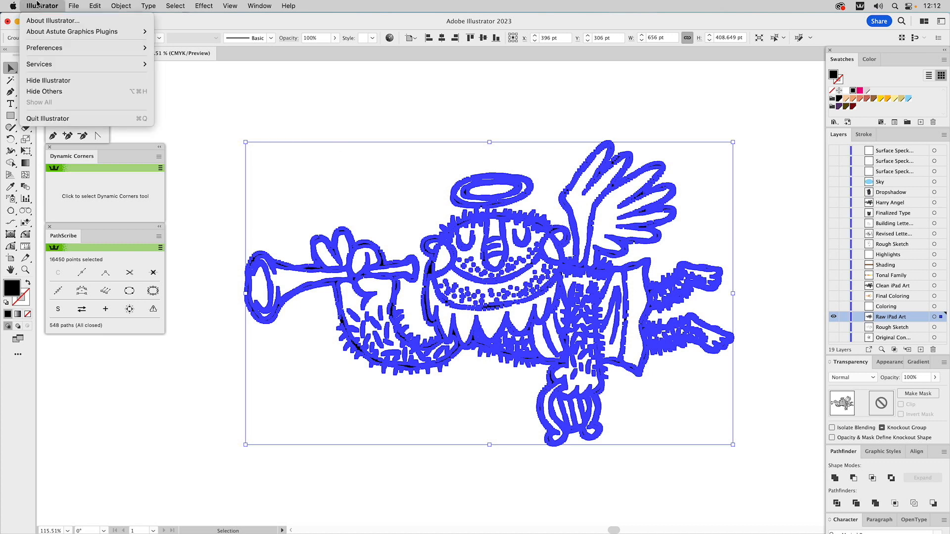
mouse_move(49, 49)
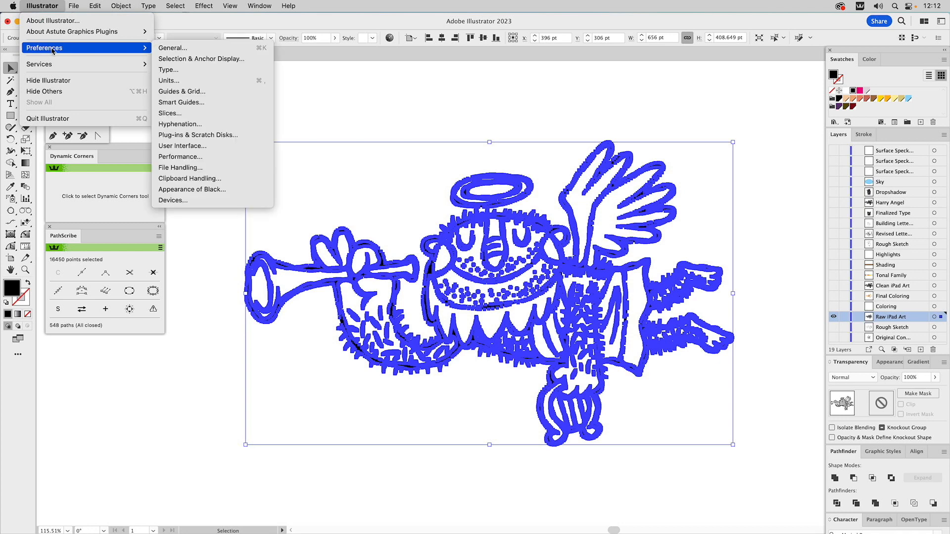
left_click(183, 59)
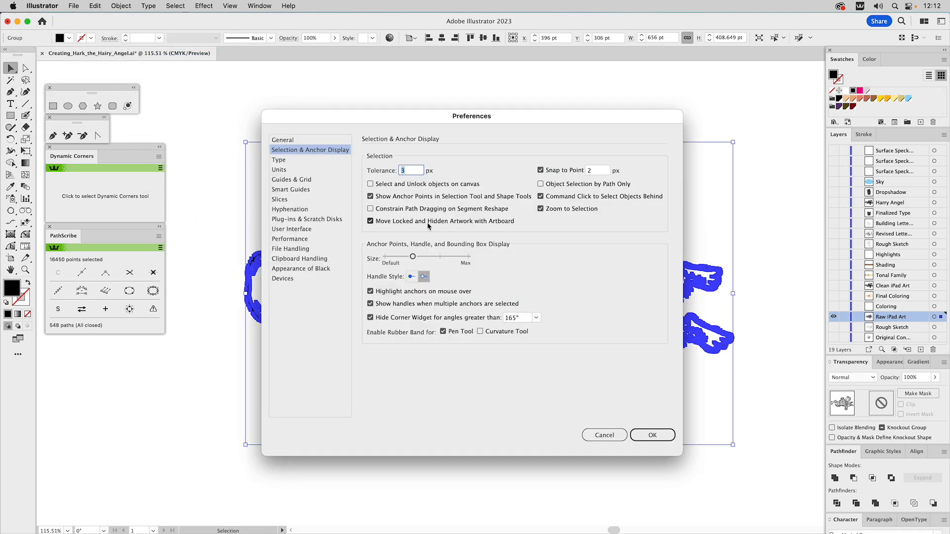
left_click(383, 199)
left_click(641, 430)
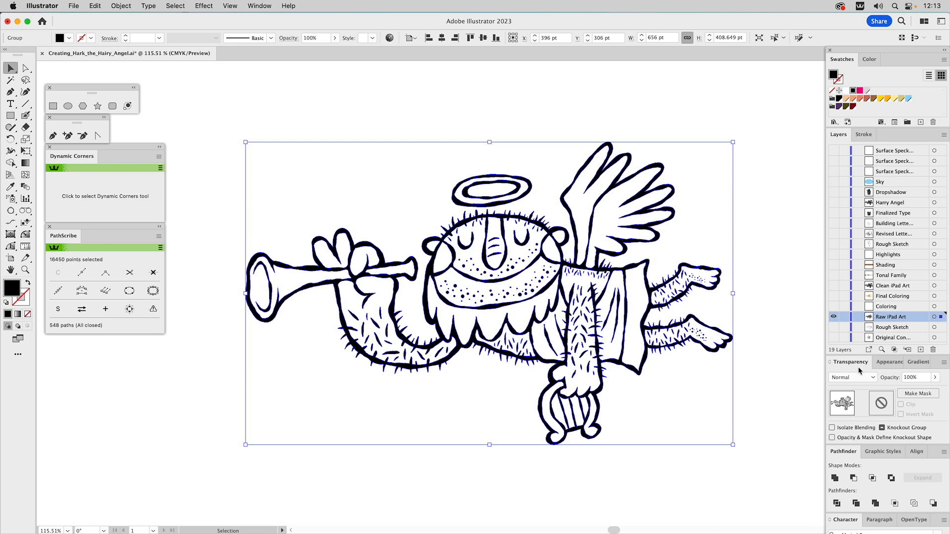
Start the Simplify path command on the united artwork and move its settings clear of the face and trumpet
left_click(897, 362)
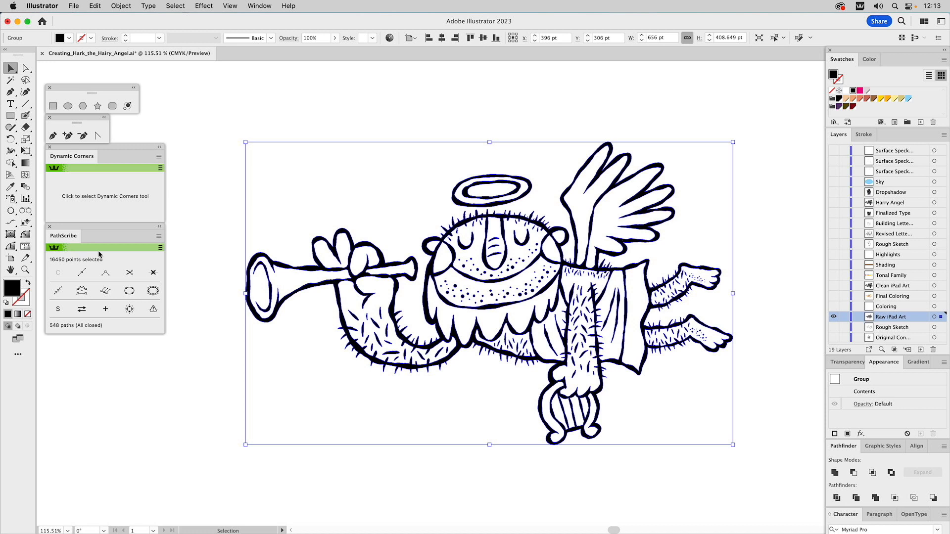
left_click(121, 6)
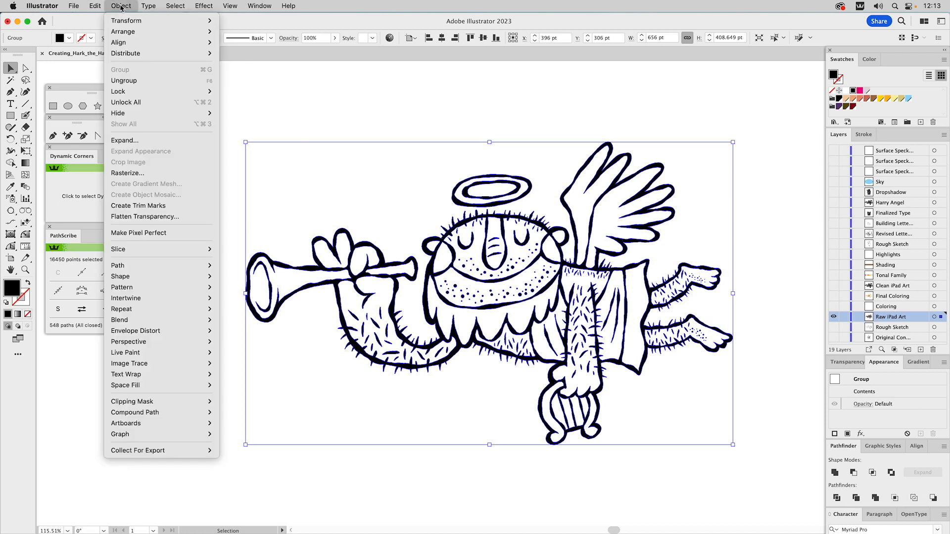
mouse_move(142, 268)
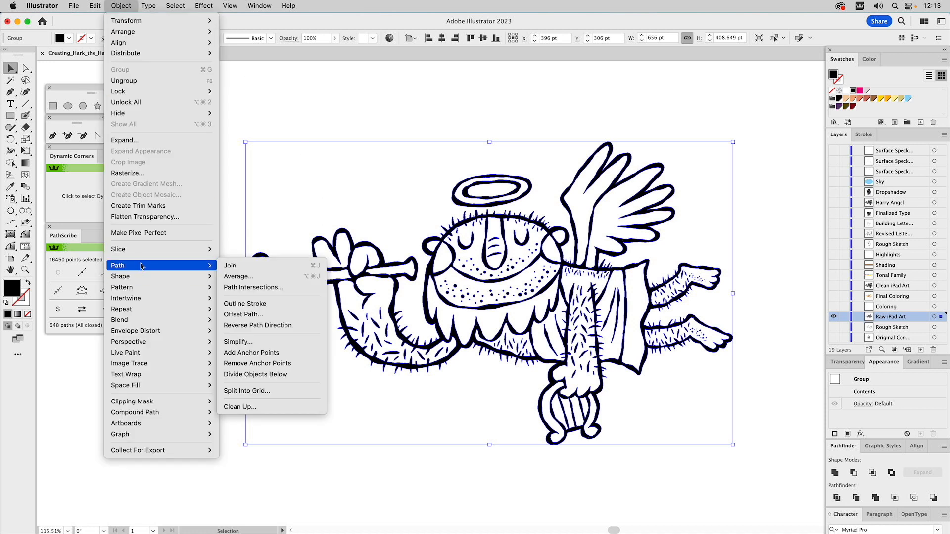
left_click(250, 344)
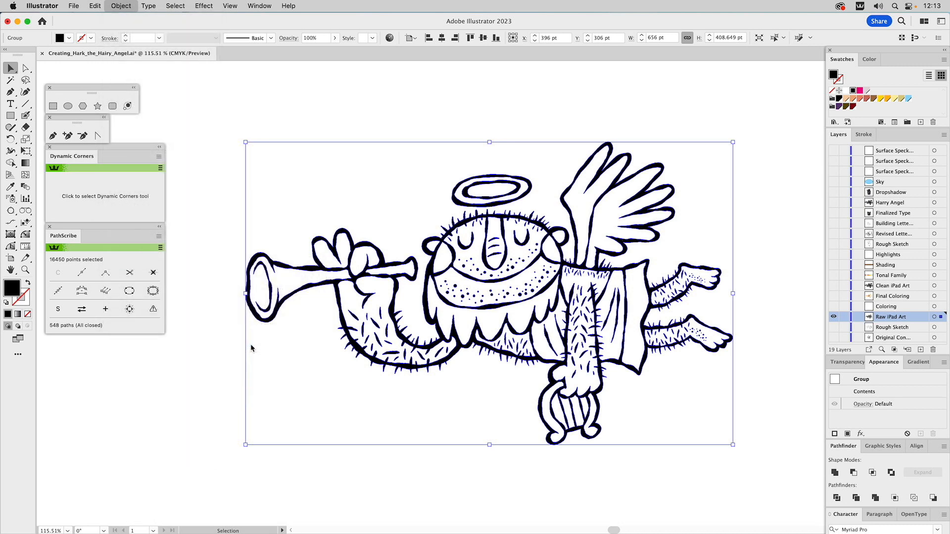
left_click_drag(260, 175, 343, 166)
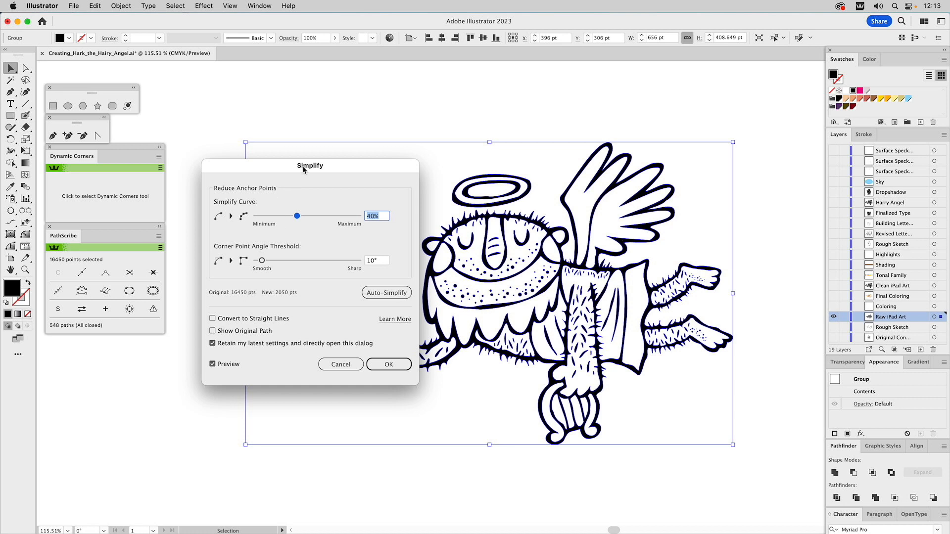
left_click_drag(302, 169, 413, 194)
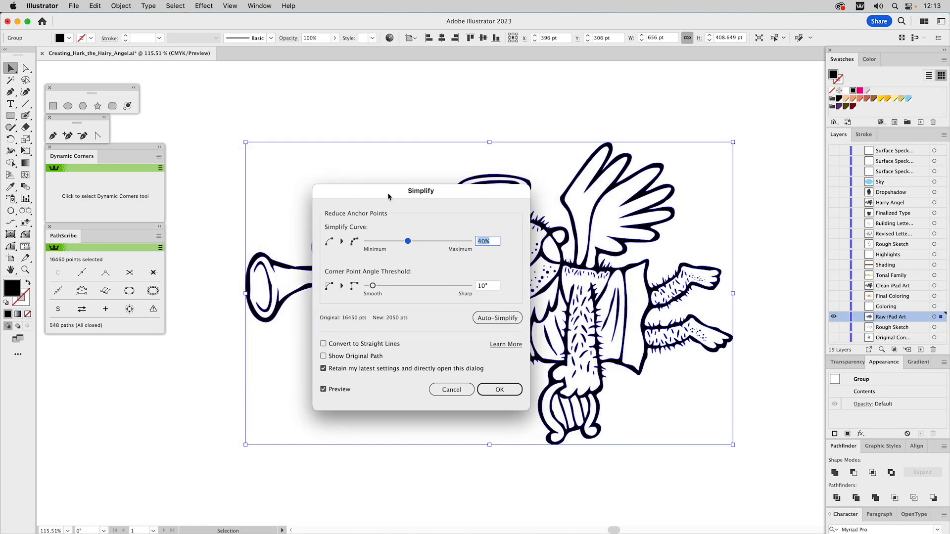
left_click_drag(389, 194, 664, 153)
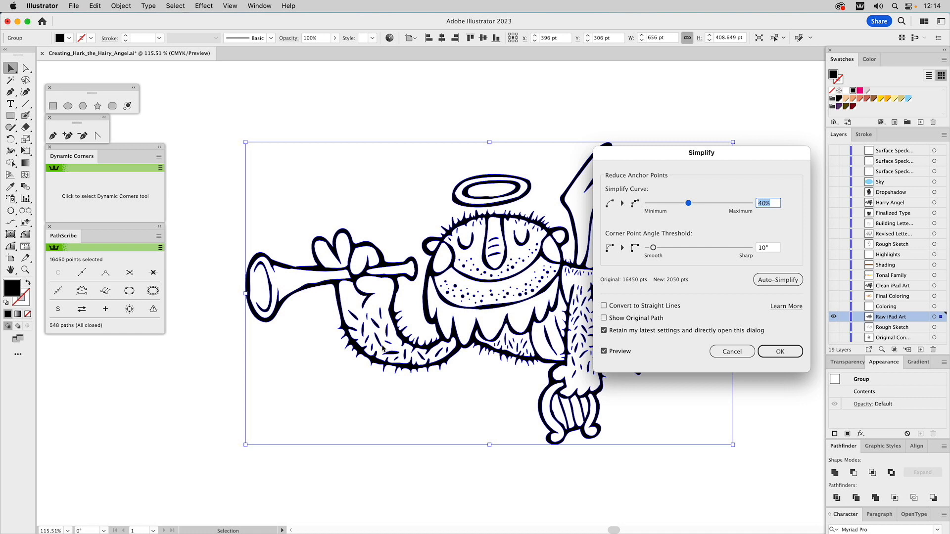
Simplify the artwork's paths with Simplify Curve raised above 90% and Corner Point Angle Threshold above 145°
left_click_drag(654, 249, 701, 250)
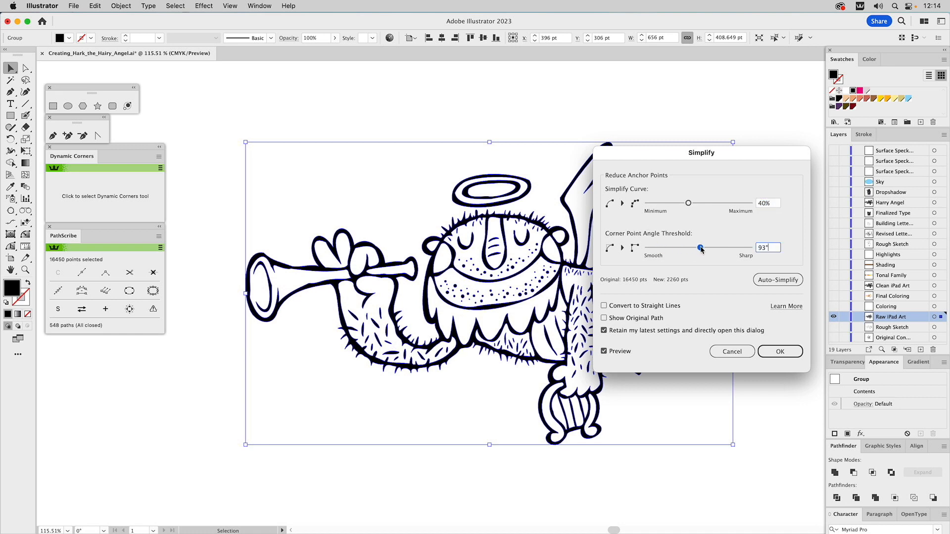
left_click_drag(688, 203, 725, 204)
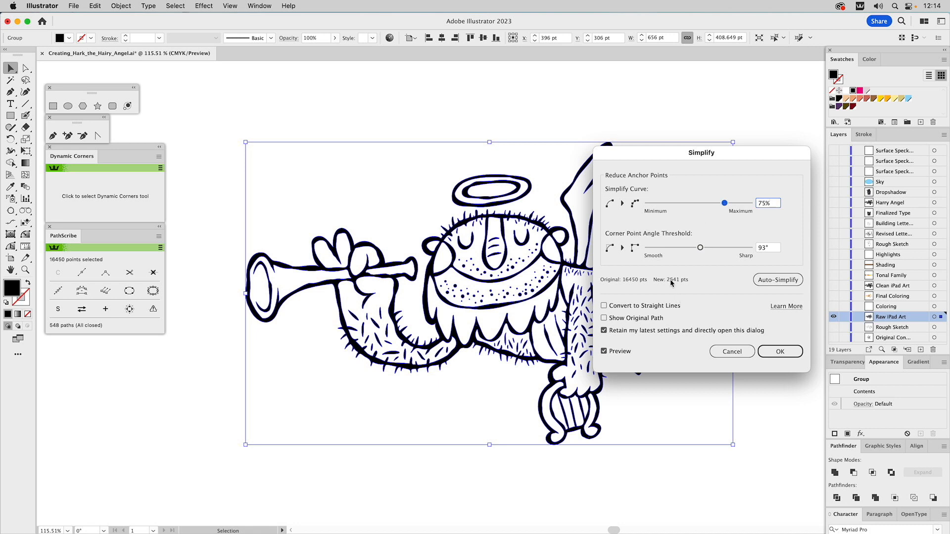
left_click_drag(730, 206, 742, 208)
left_click_drag(700, 248, 730, 251)
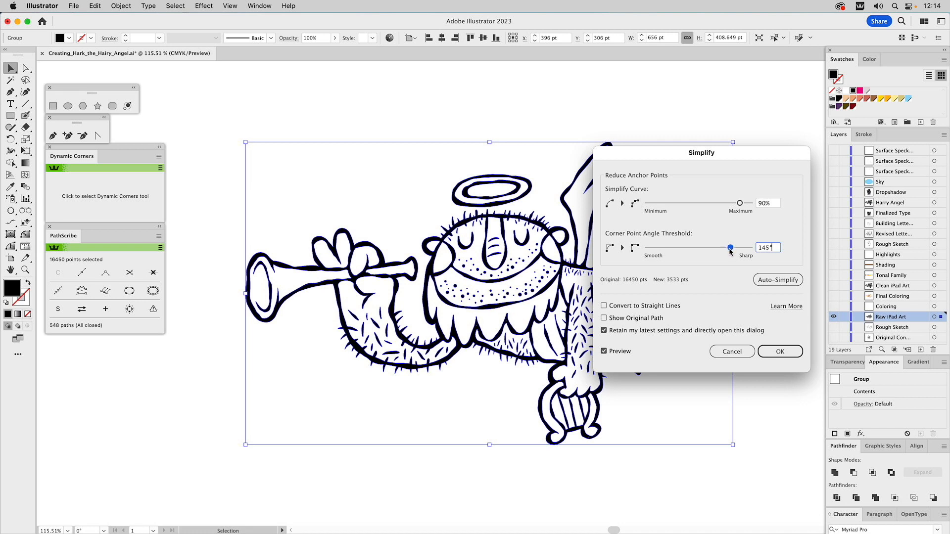
left_click_drag(742, 203, 747, 205)
left_click_drag(731, 248, 738, 249)
left_click(778, 351)
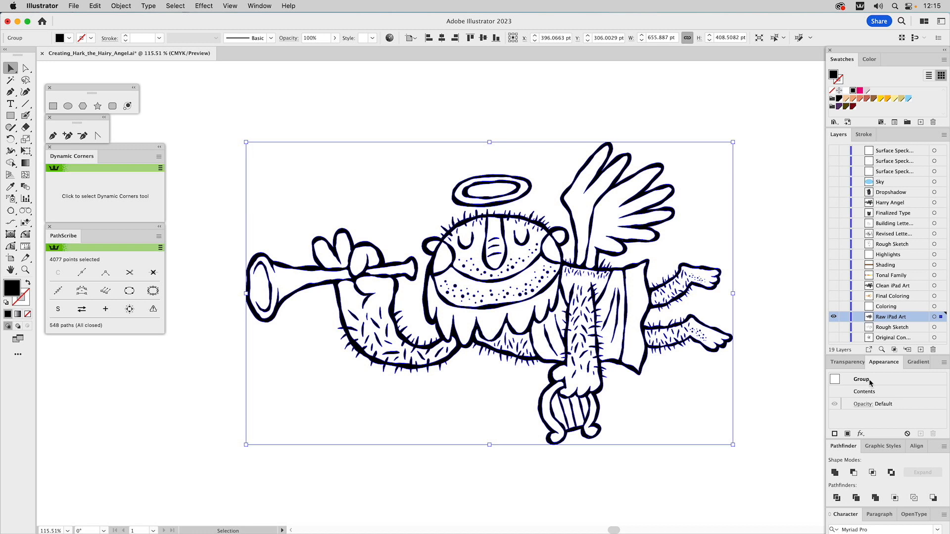
Make the simplified artwork group into a compound path and deselect it
key("super+8")
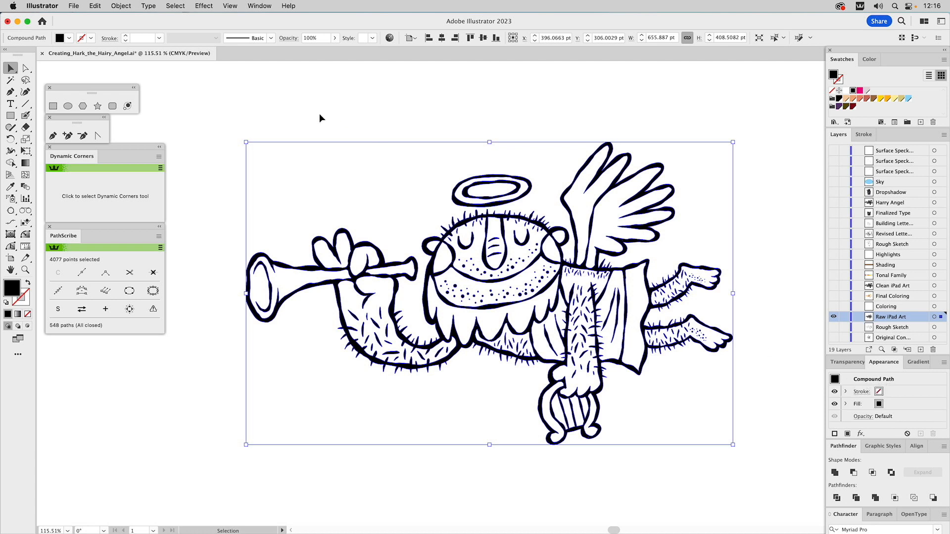
left_click(123, 6)
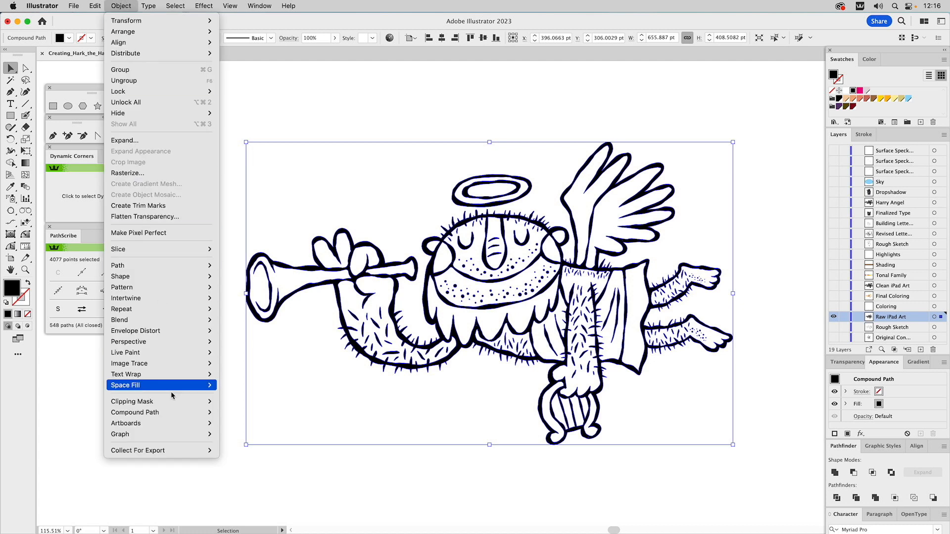
mouse_move(213, 413)
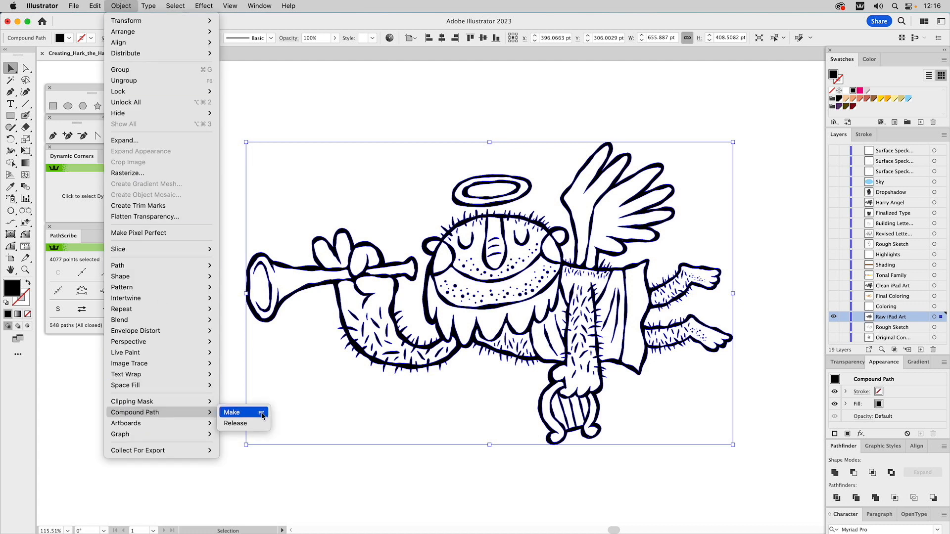
left_click(273, 384)
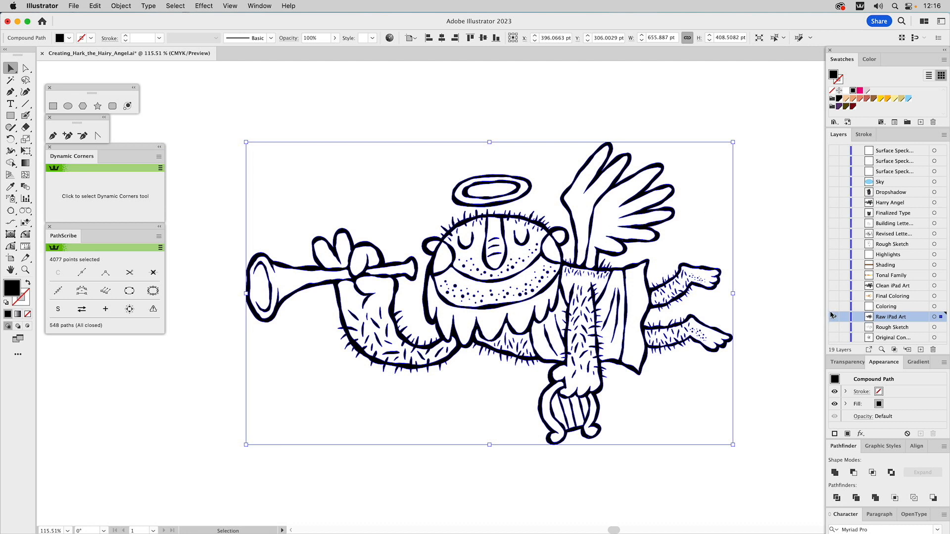
left_click(779, 294)
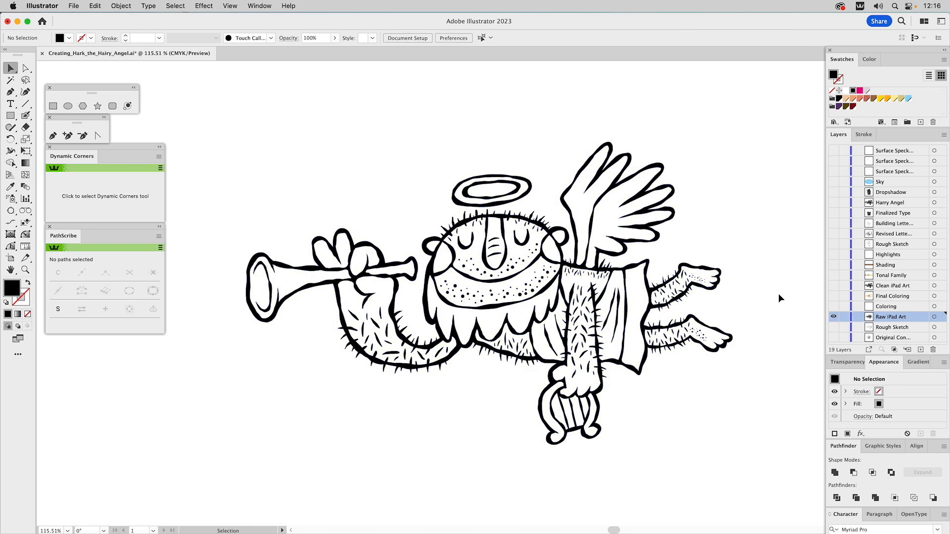
Show the Clean iPad Art layer and hide Raw iPad Art, comparing the two versions and inspecting the beard's hair details
left_click(834, 287)
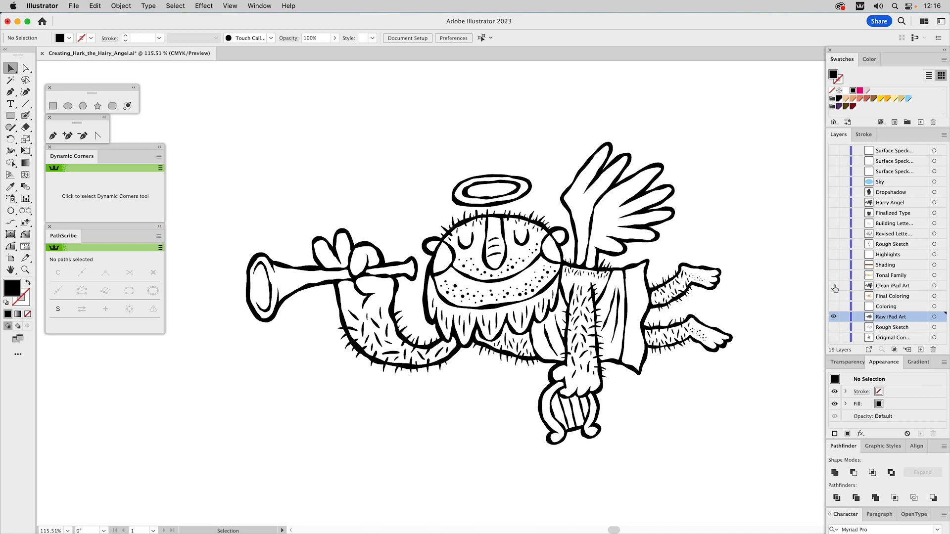
left_click(834, 286)
left_click(834, 286)
left_click(834, 287)
left_click(834, 286)
left_click(834, 317)
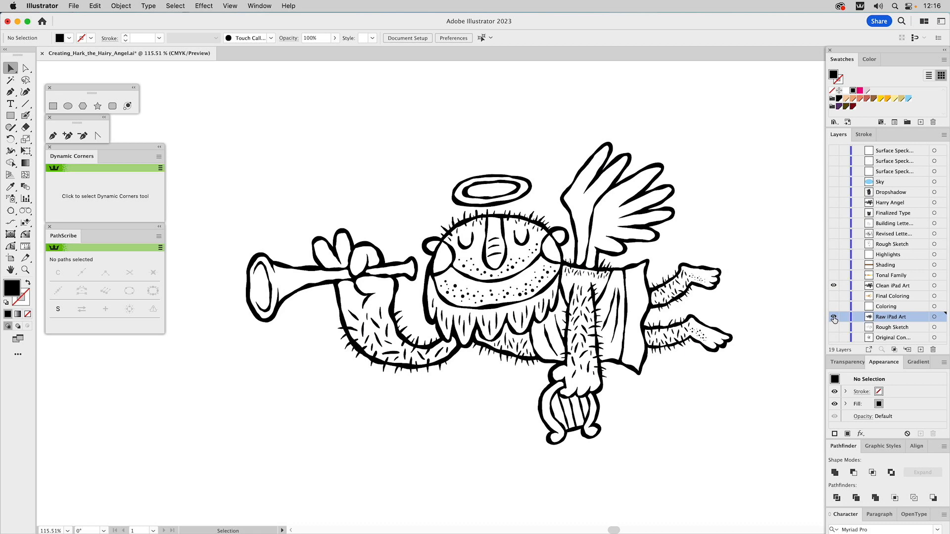
left_click(834, 287)
left_click(834, 287)
key("z")
left_click_drag(435, 285, 519, 365)
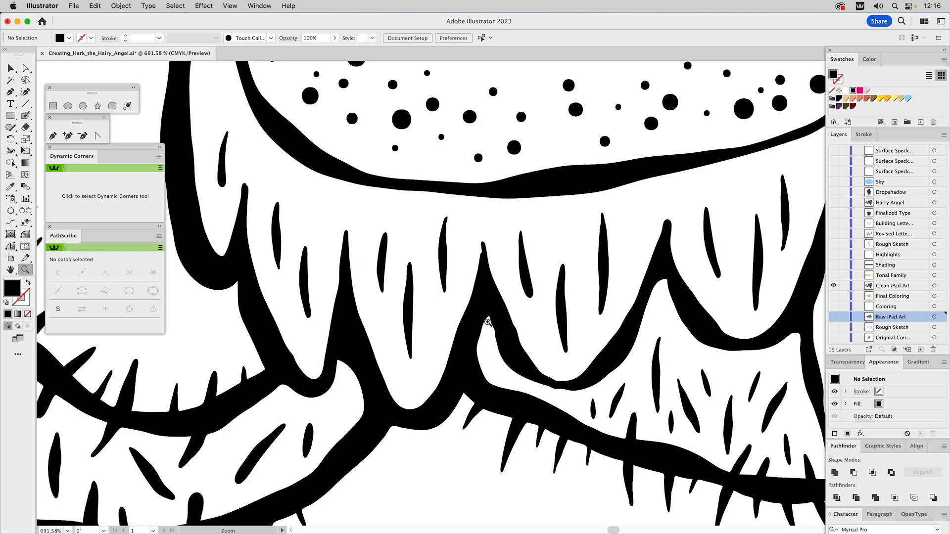
key("super+0")
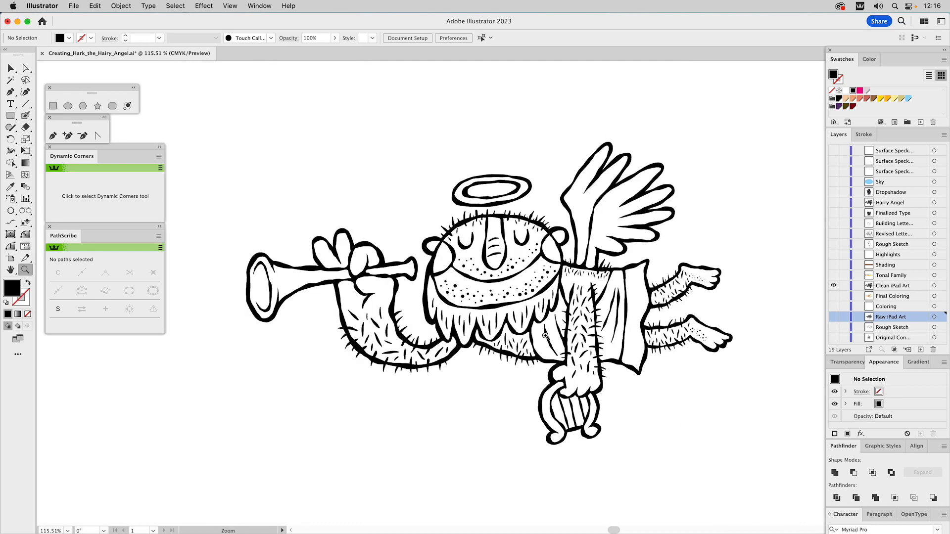
key("v")
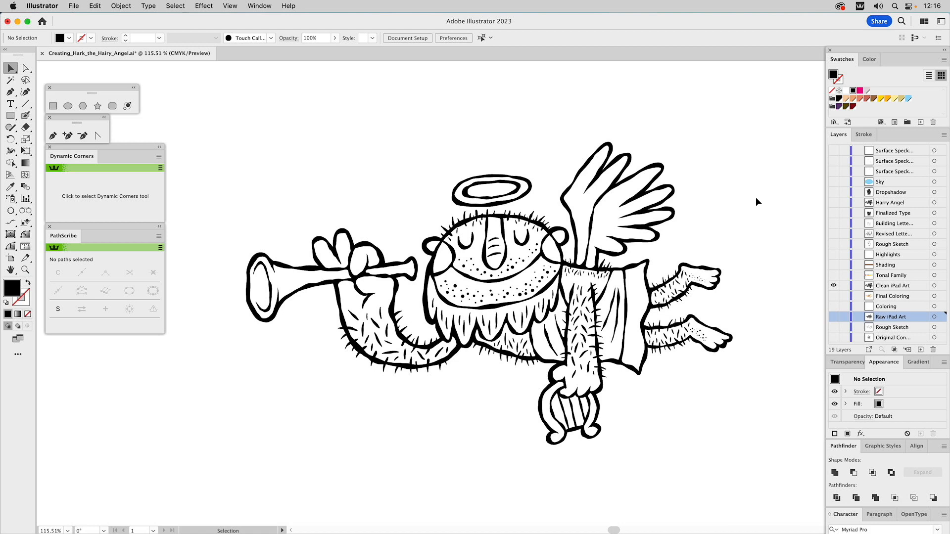
Show the Coloring layer, make it the active layer, and show the Tonal Family layer's color palette
left_click(835, 307)
left_click(879, 307)
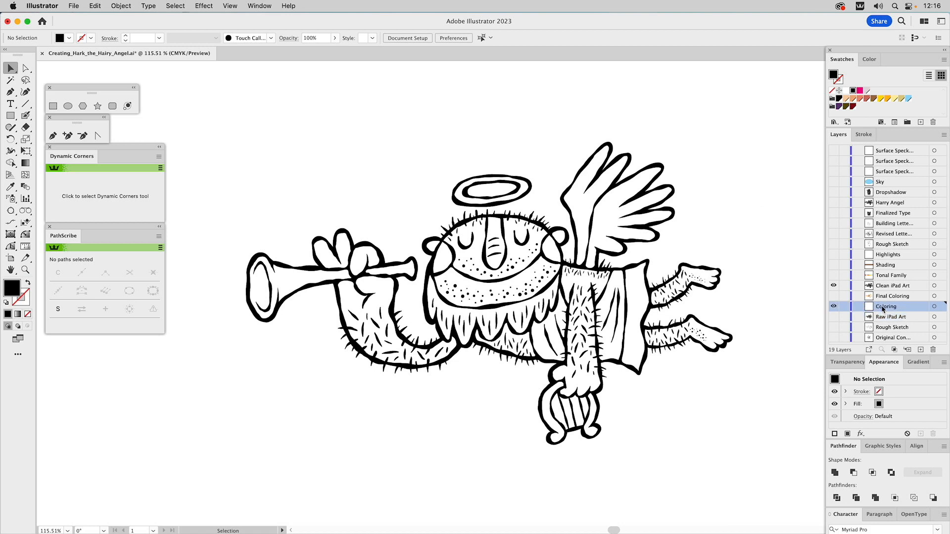
left_click(834, 276)
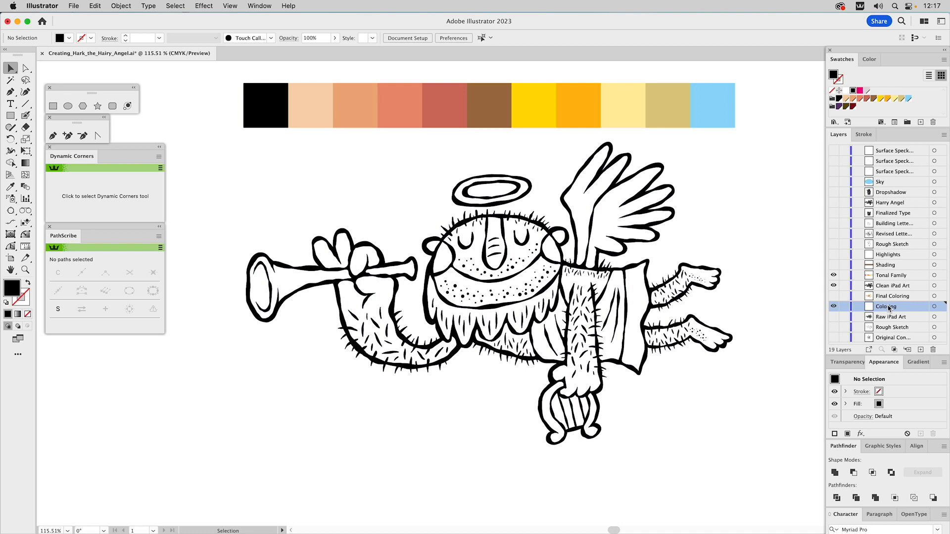
Lock the Clean iPad Art layer and turn off Merge Only with Selection in the Blob Brush Tool options
left_click(844, 287)
left_click(26, 269)
left_click_drag(397, 197, 595, 362)
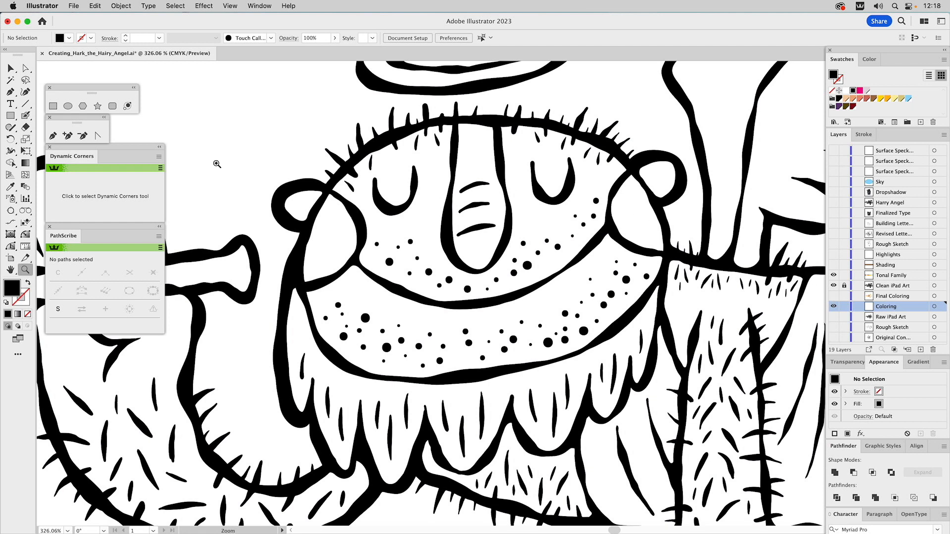
double_click(27, 116)
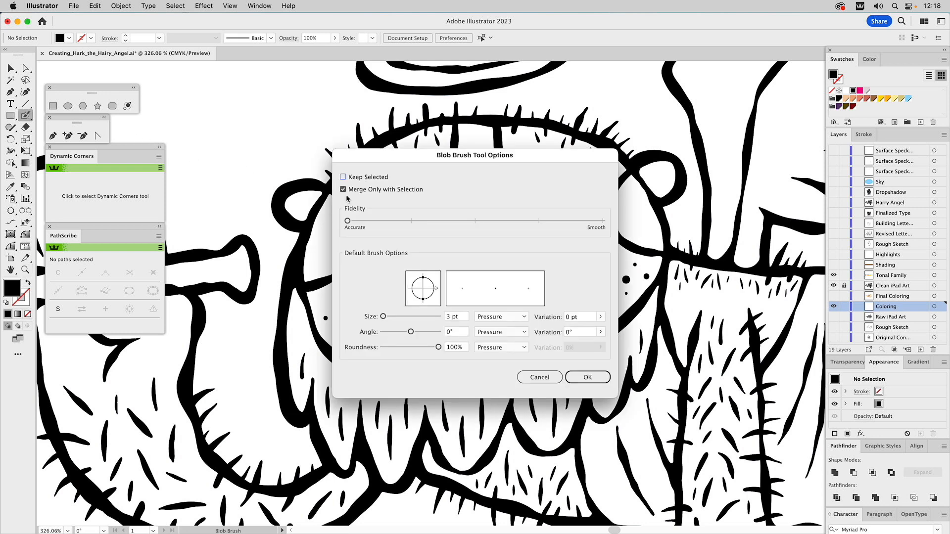
left_click(344, 191)
left_click(577, 379)
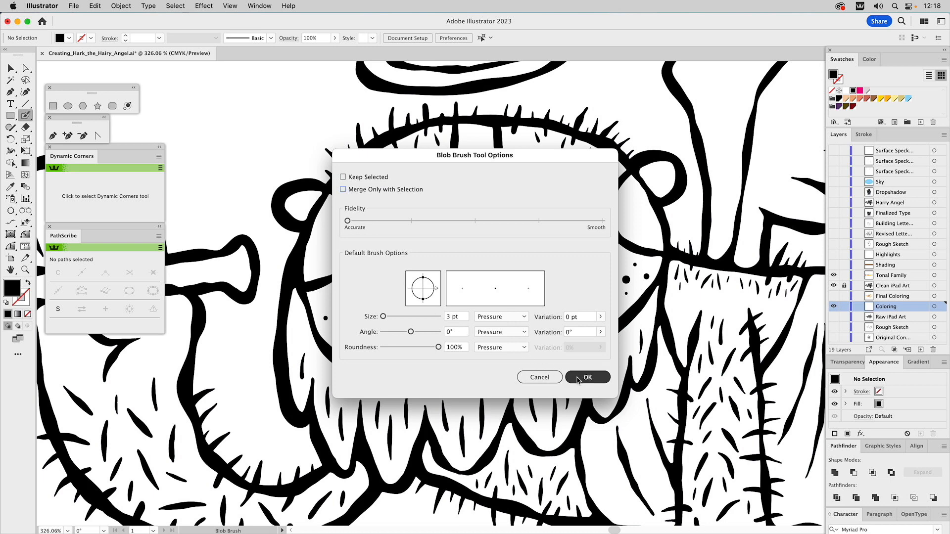
left_click_drag(255, 105, 235, 144)
key("super+z")
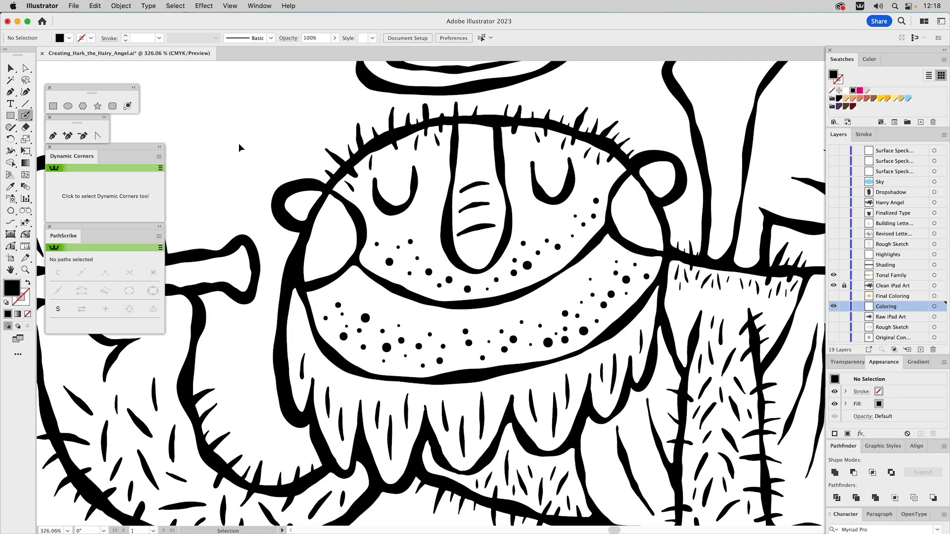
Lock the Tonal Family layer and sample the palette's light peach, next to black, as the fill color
mouse_move(395, 143)
left_mouse_down()
mouse_move(433, 299)
mouse_move(408, 207)
left_mouse_up()
left_click(25, 258)
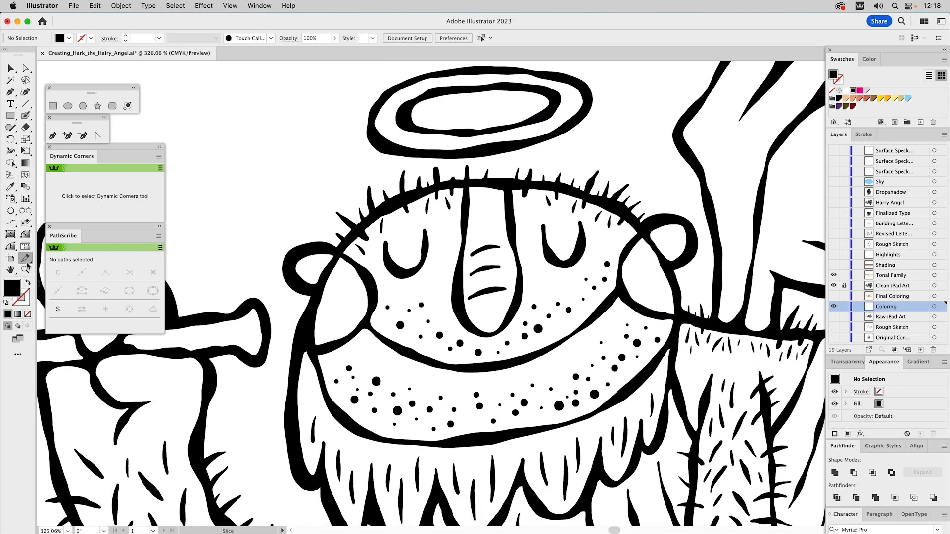
left_click(25, 269)
left_click(441, 266, "alt")
left_click(441, 266, "alt")
left_click(443, 266, "alt")
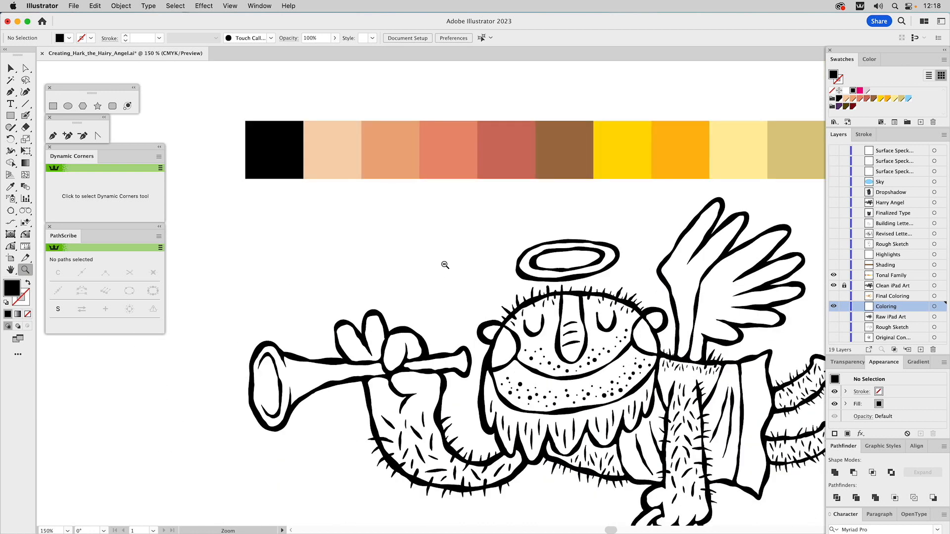
left_click(844, 276)
key("i")
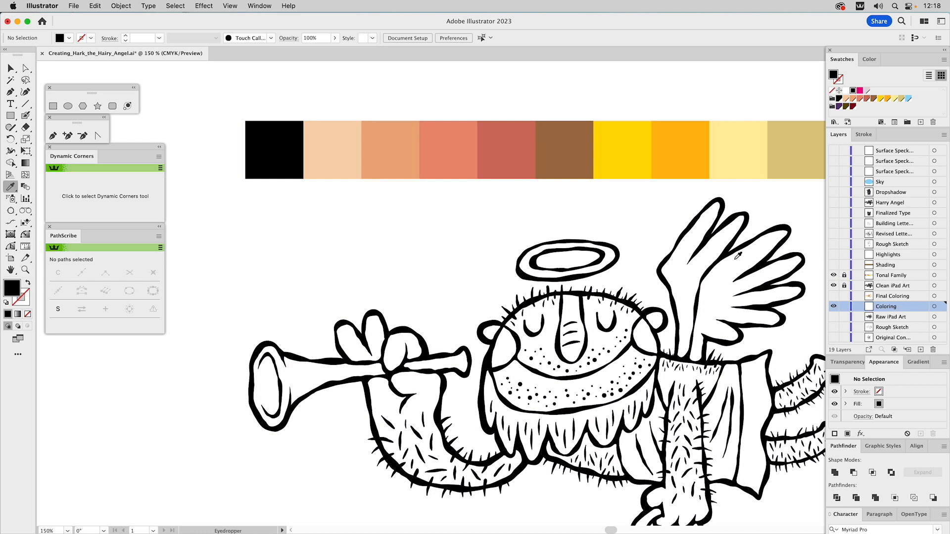
left_click(343, 149)
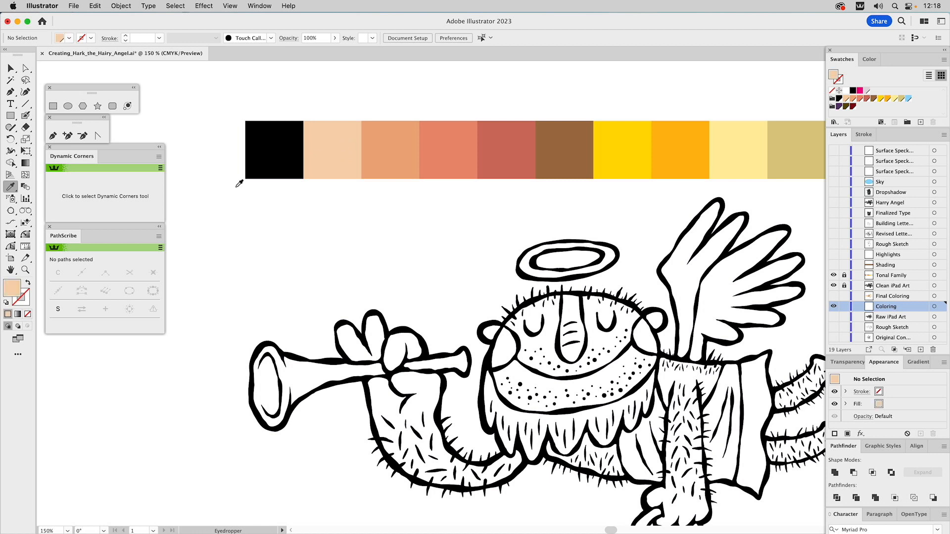
Trace a closed light peach outline around the face with the Blob Brush on the Coloring layer, following its black contour
left_click(25, 270)
left_click_drag(409, 205, 723, 500)
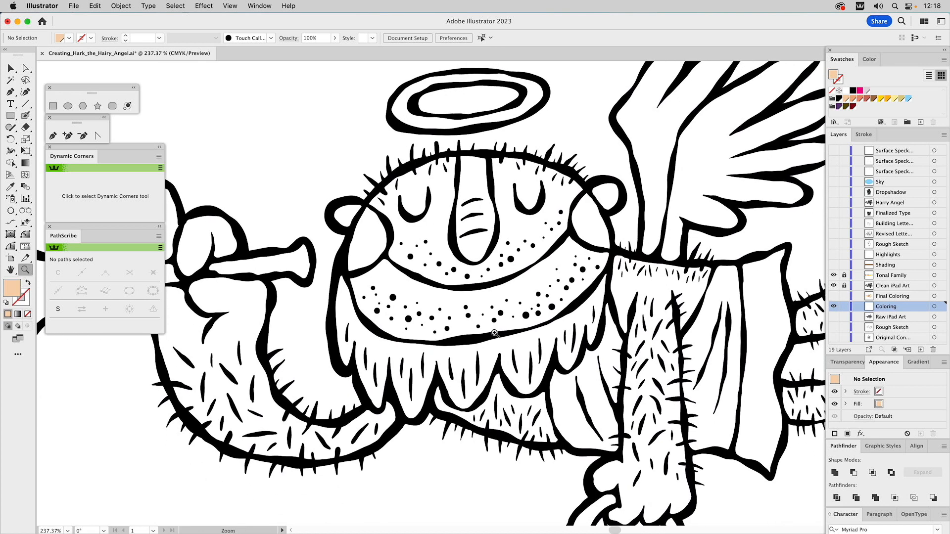
left_click(27, 117)
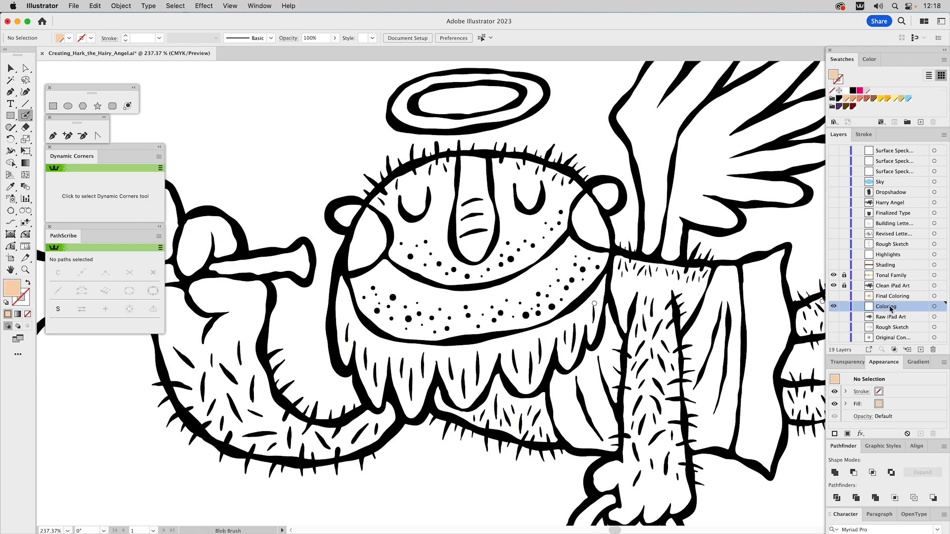
mouse_move(461, 155)
left_mouse_down()
mouse_move(382, 190)
mouse_move(352, 240)
mouse_move(355, 294)
mouse_move(394, 335)
mouse_move(508, 329)
mouse_move(475, 338)
mouse_move(537, 325)
mouse_move(596, 281)
mouse_move(613, 227)
mouse_move(584, 179)
mouse_move(557, 170)
left_mouse_up()
mouse_move(531, 159)
left_mouse_down()
mouse_move(456, 156)
mouse_move(570, 176)
left_mouse_up()
Delete the inner path of the face outline to make the face a solid light peach shape, and deselect it
key("shift+x")
key("a")
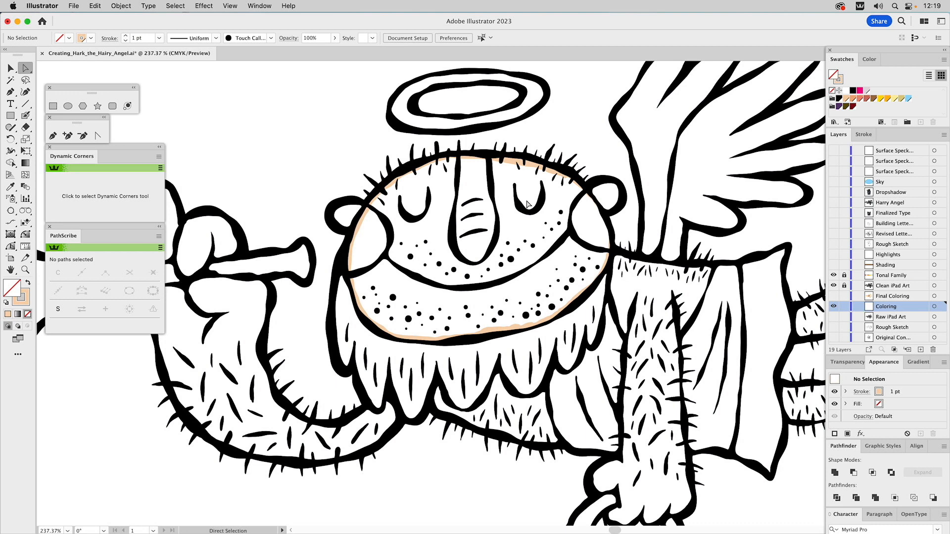
left_click(511, 168)
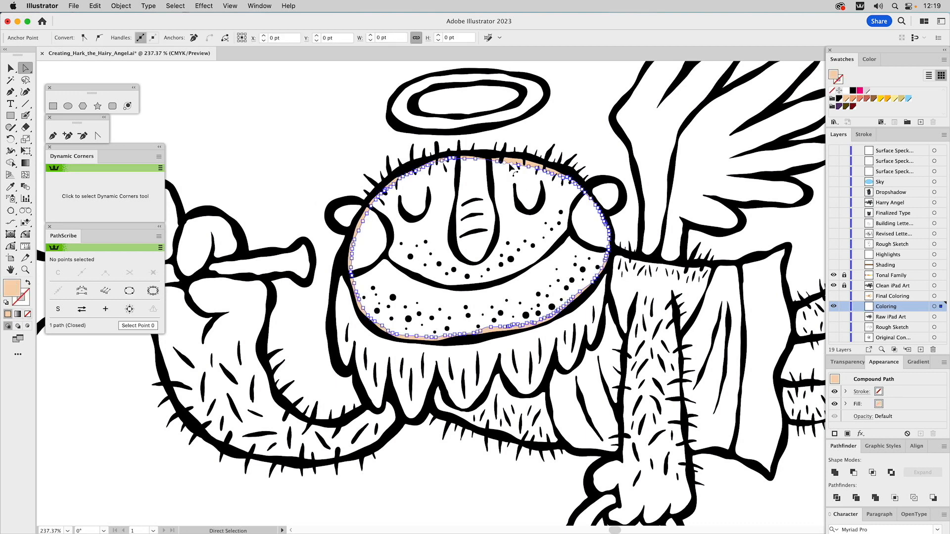
key("shift+x")
key("super+shift+a")
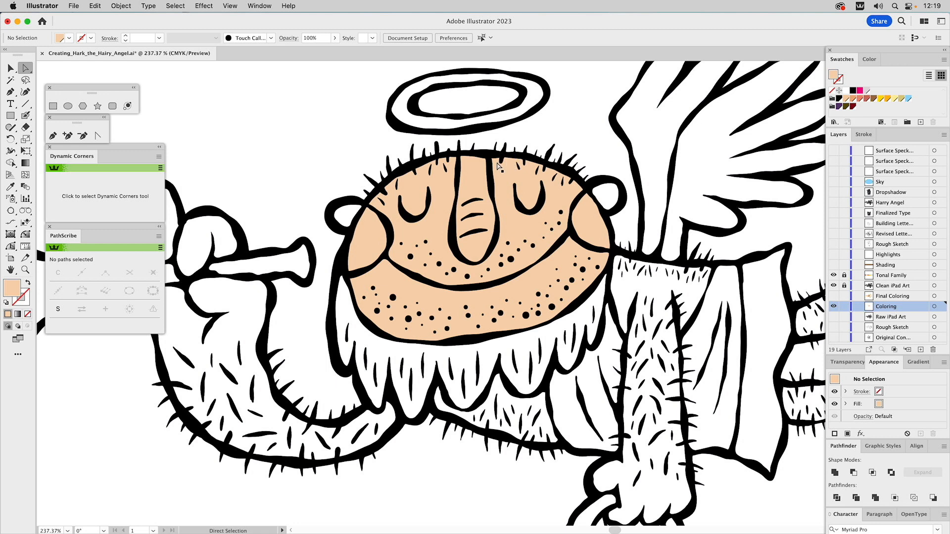
Sample the palette's darker peach and trace a closed outline inside the angel's left ear with the Blob Brush
left_click_drag(457, 112, 502, 323)
key("i")
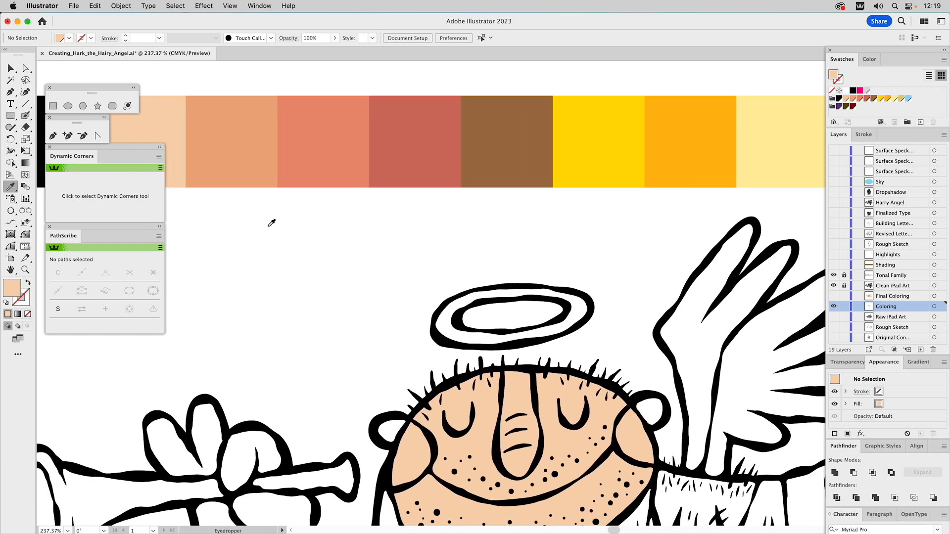
left_click(229, 138)
scroll(403, 335, "down", 5)
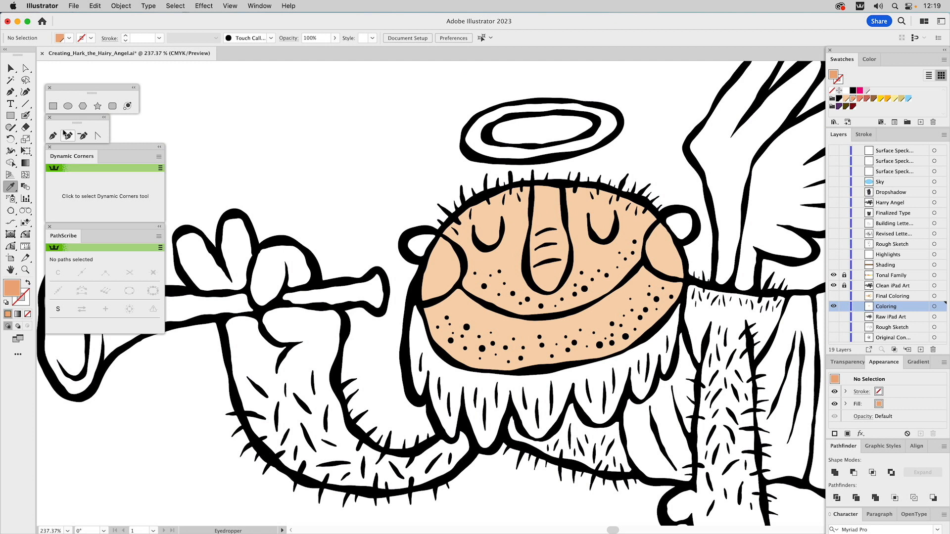
left_click(26, 115)
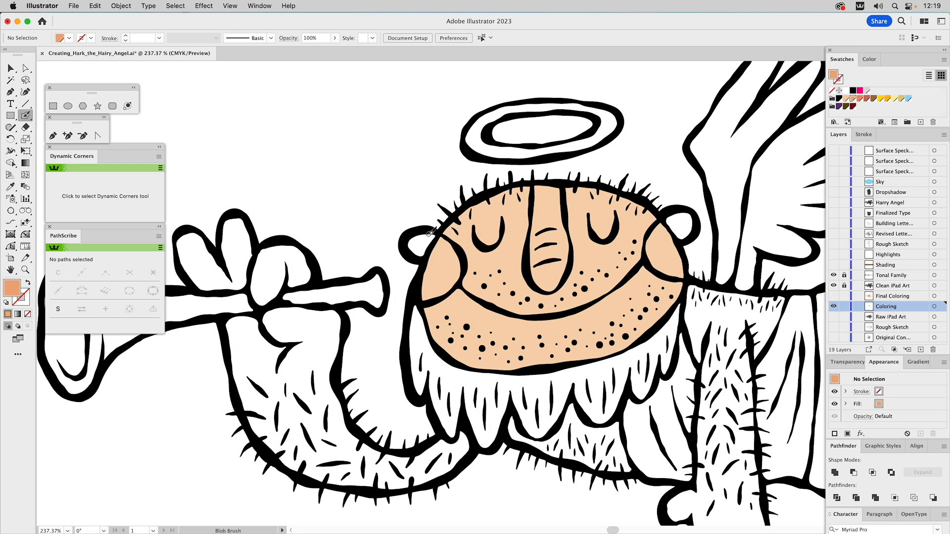
mouse_move(427, 230)
left_mouse_down()
mouse_move(411, 243)
mouse_move(421, 254)
mouse_move(434, 236)
left_mouse_up()
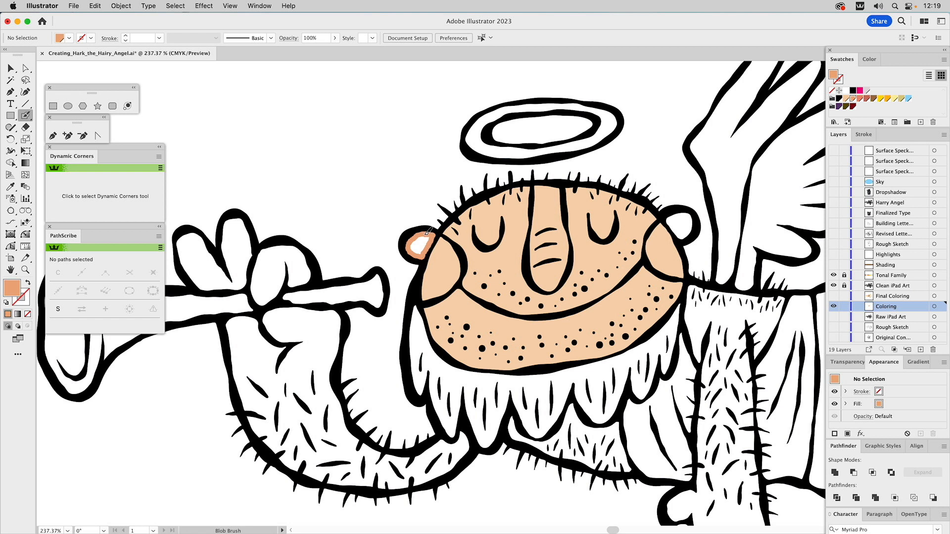
Delete the inner path of the left ear's outline to make the ear solid, and deselect it
key("shift+x")
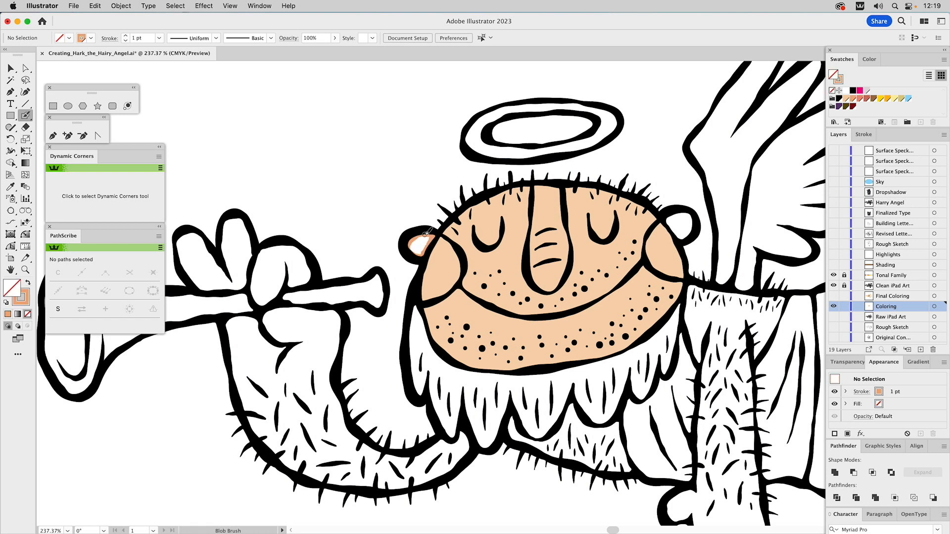
key("a")
left_click(415, 245)
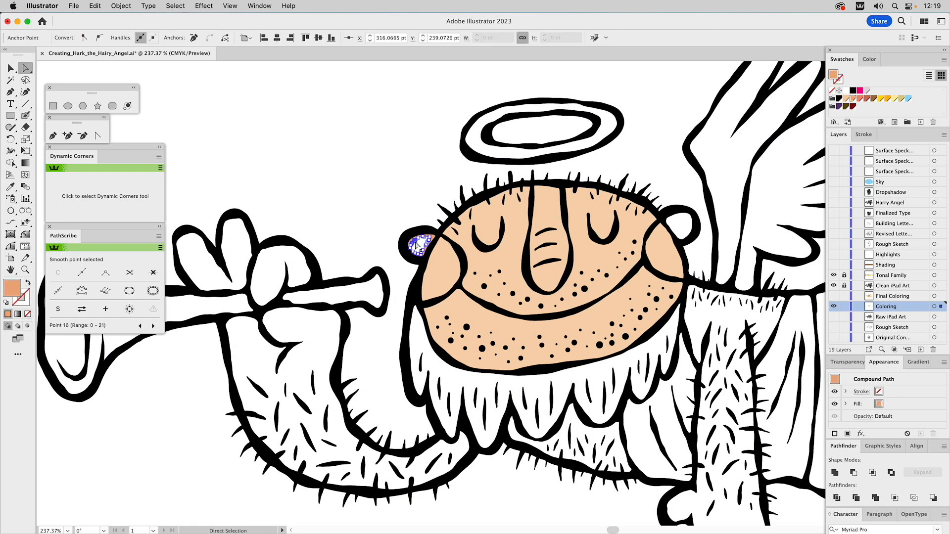
key("super+shift+a")
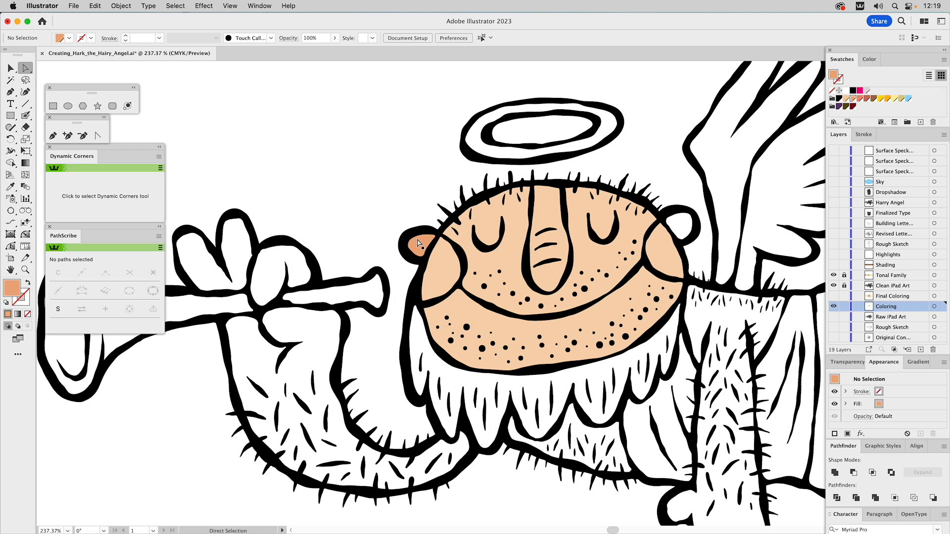
Color the right ear solid with the same darker peach, outlining it with the Blob Brush and removing its inner path
left_click(26, 115)
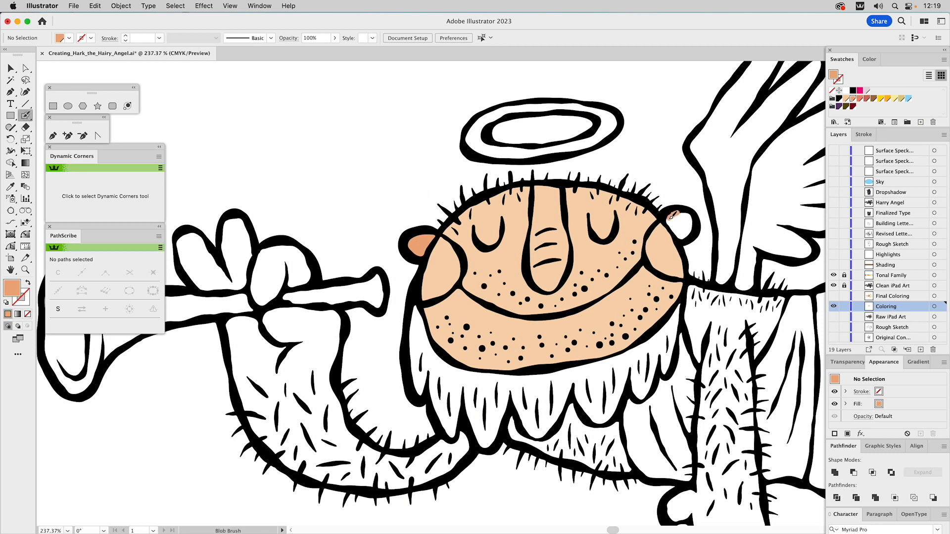
mouse_move(669, 221)
left_mouse_down()
mouse_move(683, 237)
mouse_move(693, 215)
mouse_move(682, 212)
mouse_move(679, 227)
mouse_move(690, 225)
mouse_move(690, 217)
mouse_move(683, 226)
left_mouse_up()
key("shift+x")
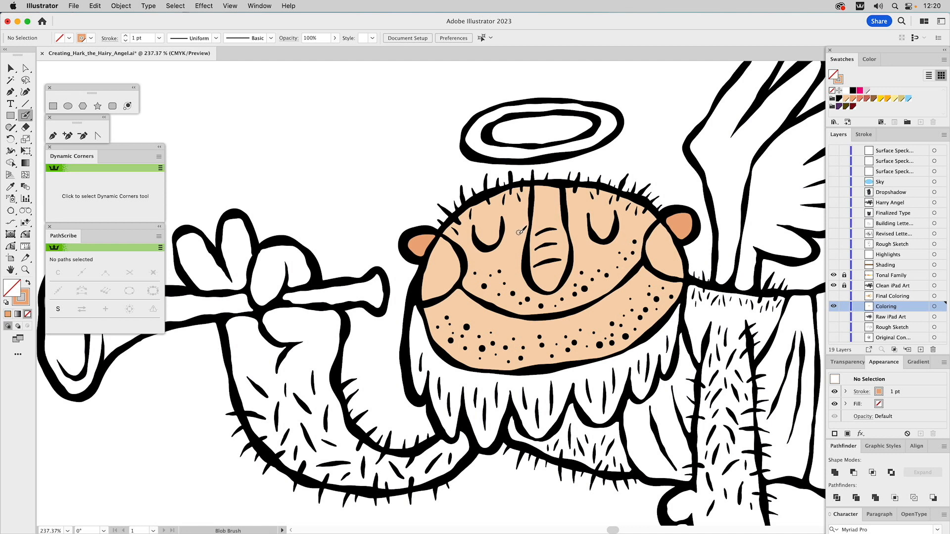
Sample the palette's salmon color and trace closed outlines inside both cheeks with the Blob Brush
mouse_move(437, 167)
left_mouse_down()
mouse_move(492, 422)
mouse_move(485, 441)
left_mouse_up()
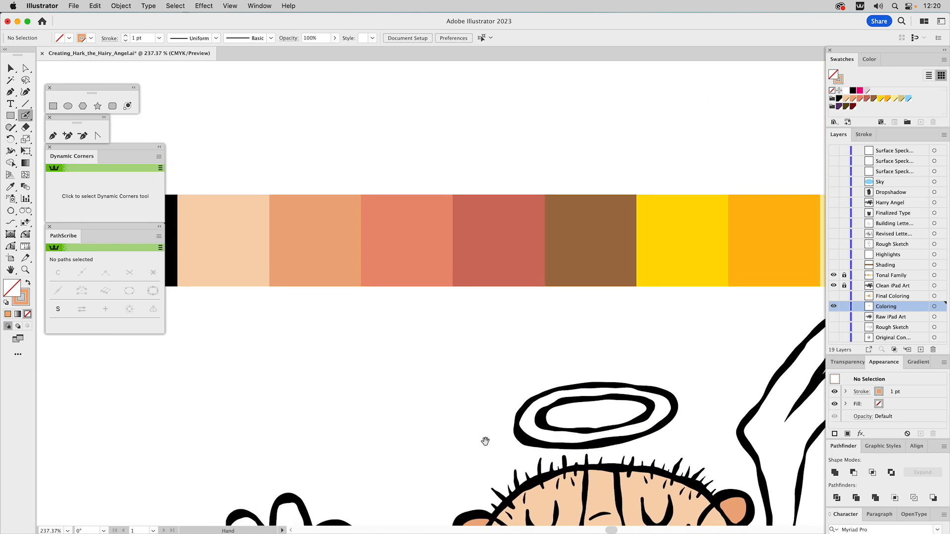
key("i")
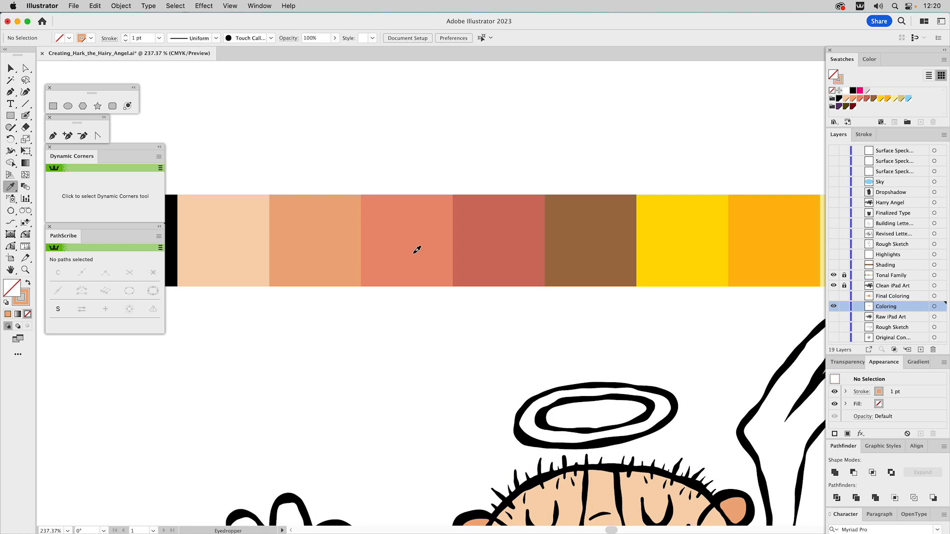
left_click(418, 249)
scroll(589, 292, "down", 10)
left_click(25, 114)
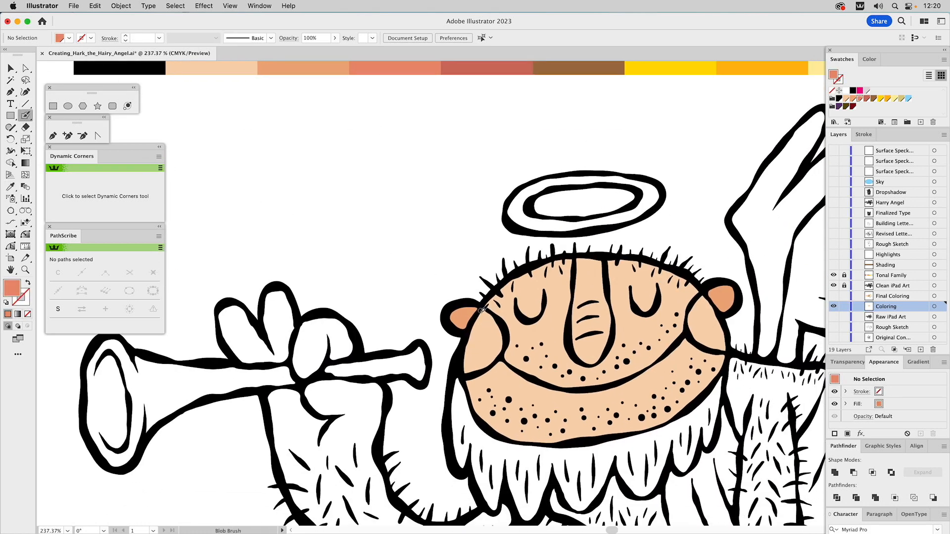
mouse_move(483, 309)
left_mouse_down()
mouse_move(466, 372)
mouse_move(485, 365)
mouse_move(503, 338)
mouse_move(486, 308)
left_mouse_up()
key("shift+x")
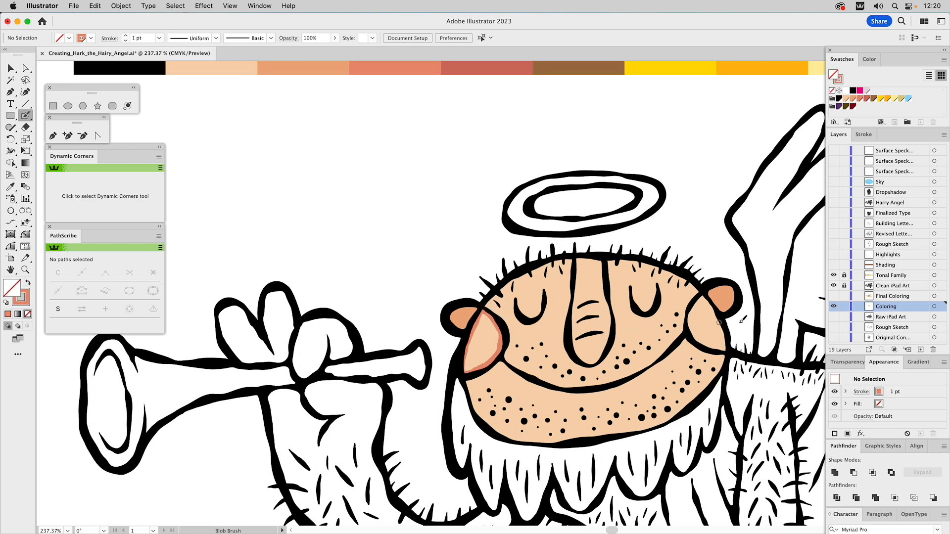
mouse_move(701, 296)
left_mouse_down()
mouse_move(690, 332)
mouse_move(725, 351)
mouse_move(708, 296)
left_mouse_up()
Delete the inner paths of the right and left cheek outlines to make both cheeks solid salmon
key("a")
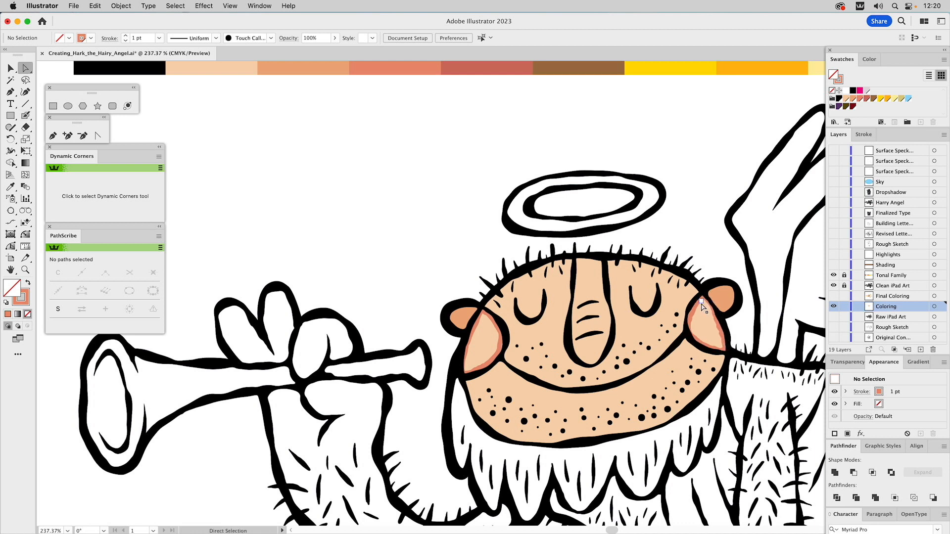
left_click(701, 306)
key("Delete")
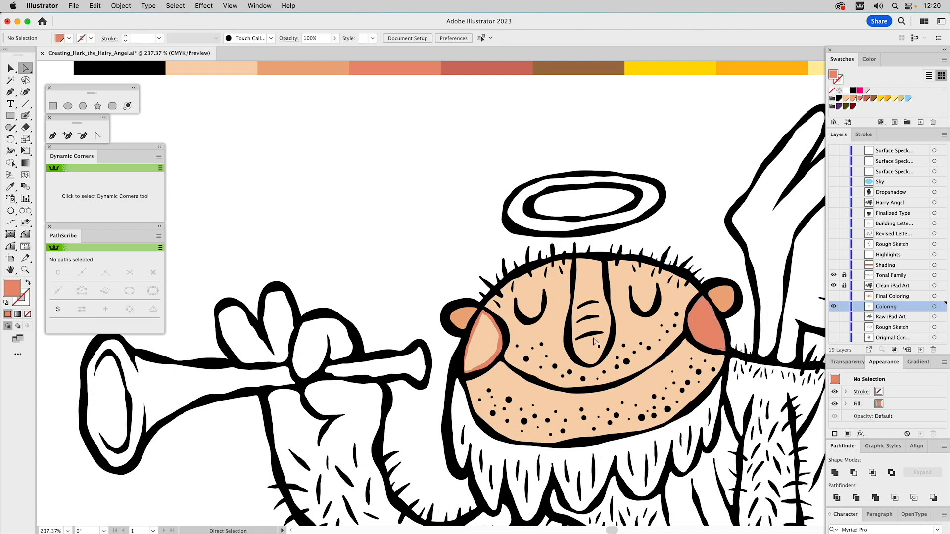
left_click(485, 316)
key("Delete")
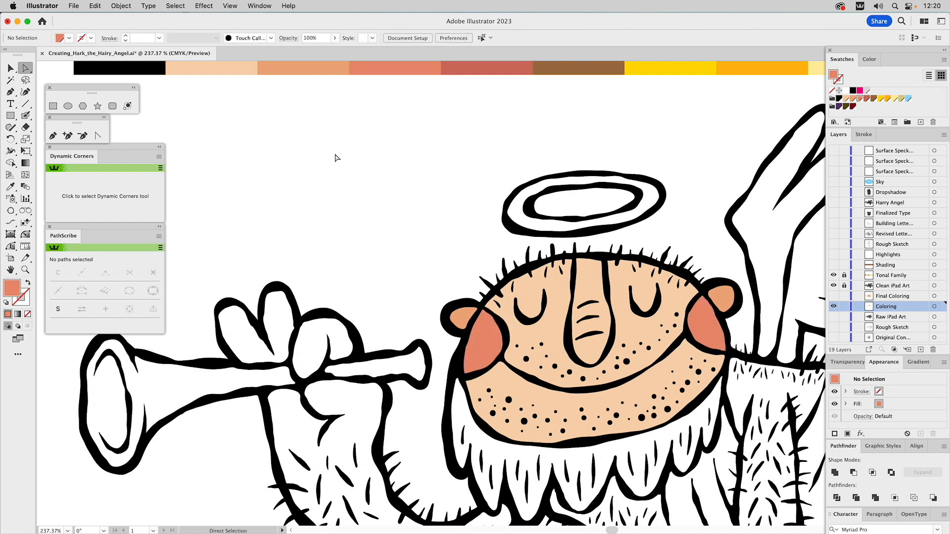
Sample the palette's brick red and trace a closed outline inside the nose with the Blob Brush
left_click_drag(414, 102, 411, 164)
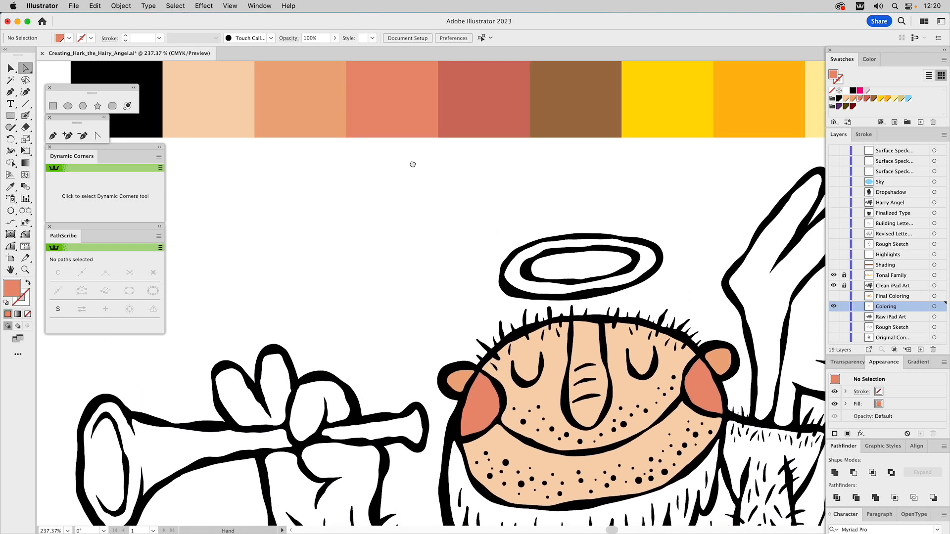
left_click(11, 187)
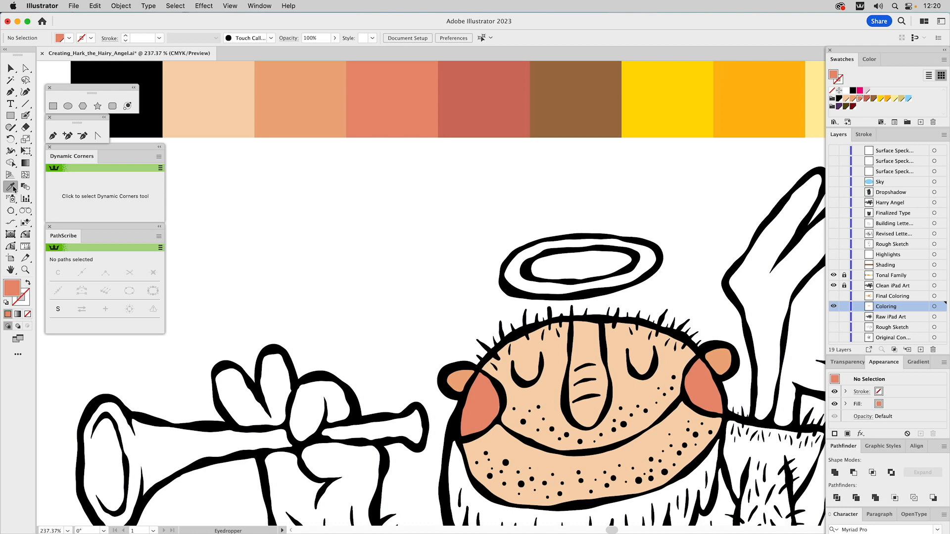
left_click(483, 101)
left_click_drag(524, 279, 487, 160)
left_click(23, 116)
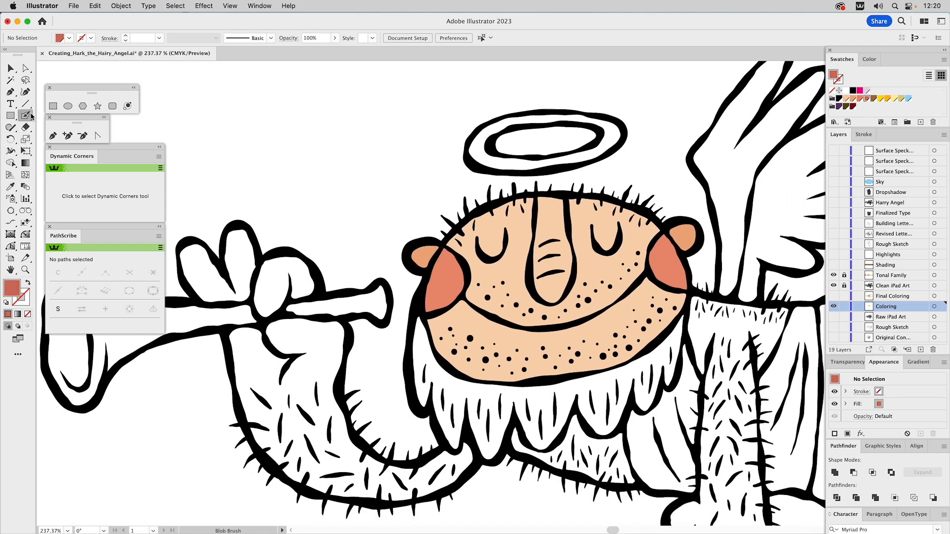
mouse_move(541, 200)
left_mouse_down()
mouse_move(533, 284)
mouse_move(553, 299)
mouse_move(574, 252)
mouse_move(565, 200)
mouse_move(543, 196)
left_mouse_up()
Delete the inner path of the nose outline to make the nose solid brick red, and deselect it
key("a")
left_click(543, 202)
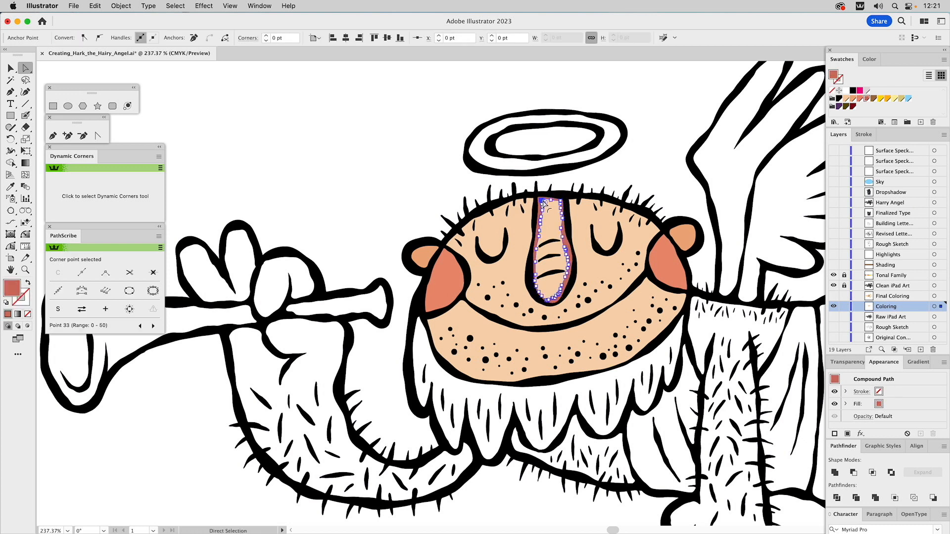
key("super+shift+a")
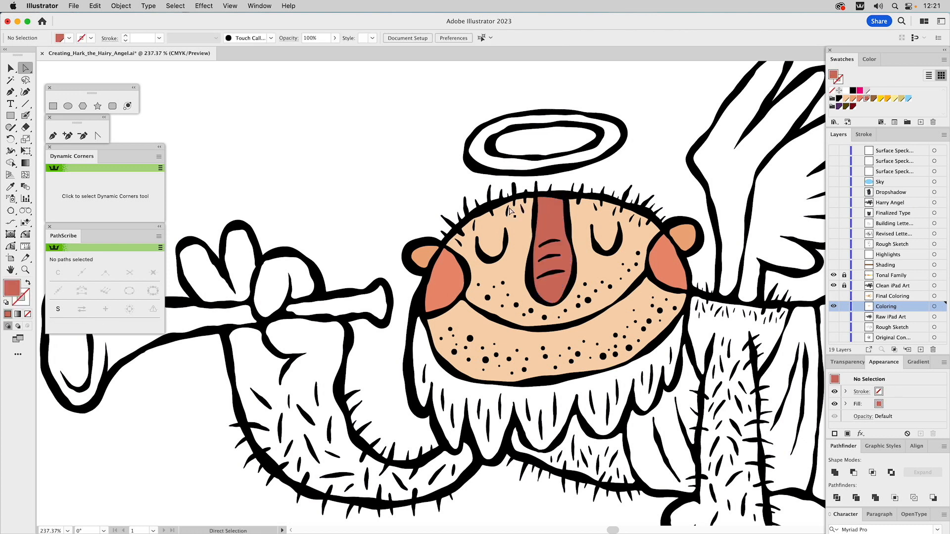
scroll(424, 163, "up", 10)
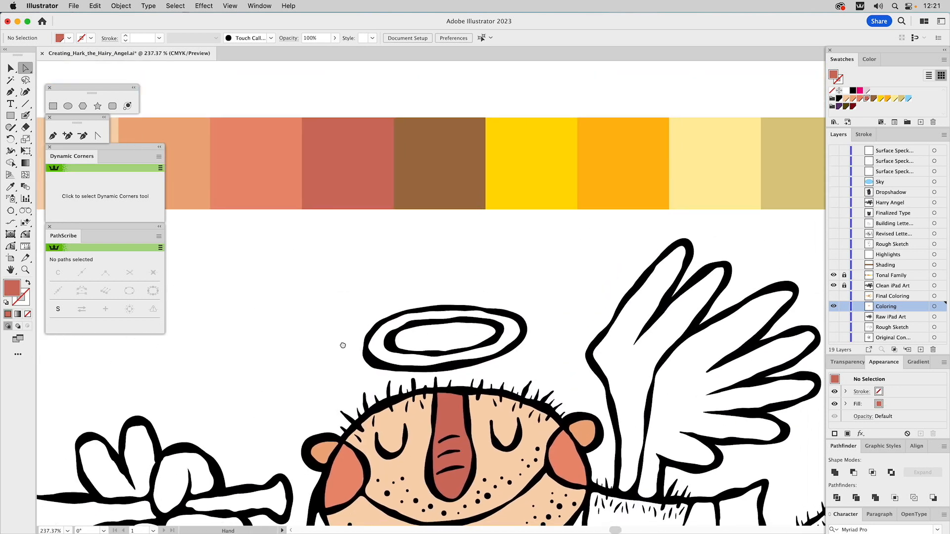
Sample the palette's brown and trace a closed outline around the beard with the Blob Brush, closing it across the face below the eyes
key("i")
left_click(445, 163)
left_click_drag(446, 318, 451, 158)
left_click(26, 115)
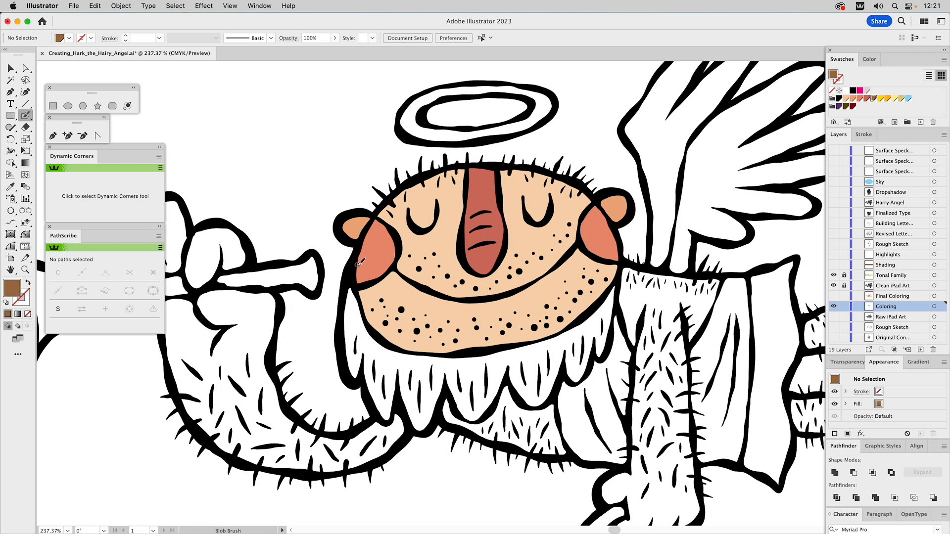
mouse_move(362, 263)
left_mouse_down()
mouse_move(350, 378)
mouse_move(361, 376)
mouse_move(385, 418)
mouse_move(397, 402)
mouse_move(421, 429)
mouse_move(447, 388)
mouse_move(475, 422)
mouse_move(507, 373)
mouse_move(536, 406)
mouse_move(554, 384)
mouse_move(550, 397)
mouse_move(567, 348)
mouse_move(580, 380)
mouse_move(597, 333)
left_mouse_up()
key("shift+x")
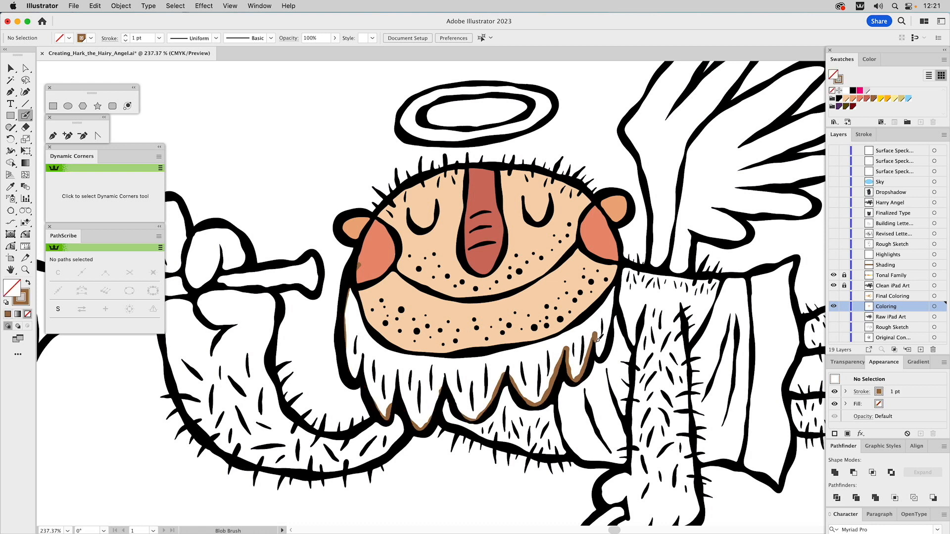
mouse_move(600, 350)
left_mouse_down()
mouse_move(618, 264)
mouse_move(358, 264)
left_mouse_up()
Delete the inner path of the beard outline to make the beard solid brown
key("a")
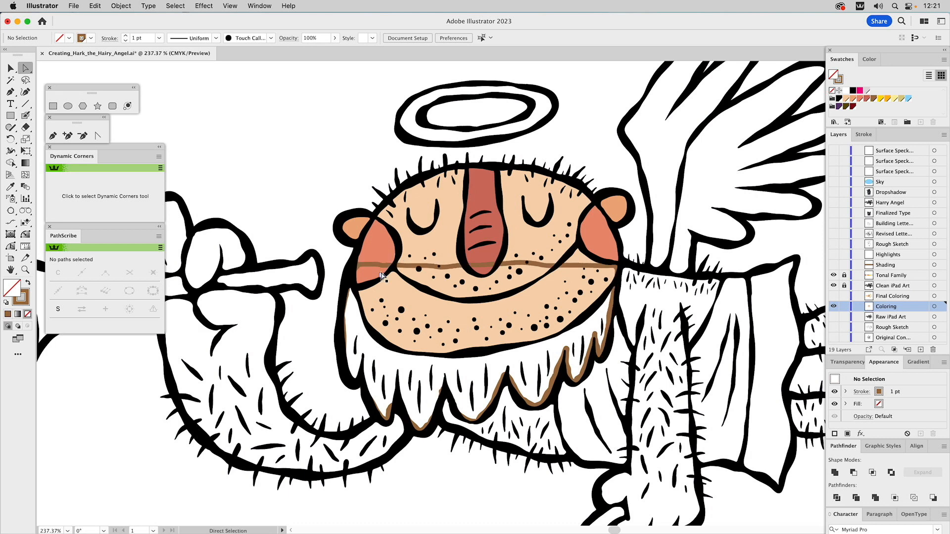
left_click(377, 270)
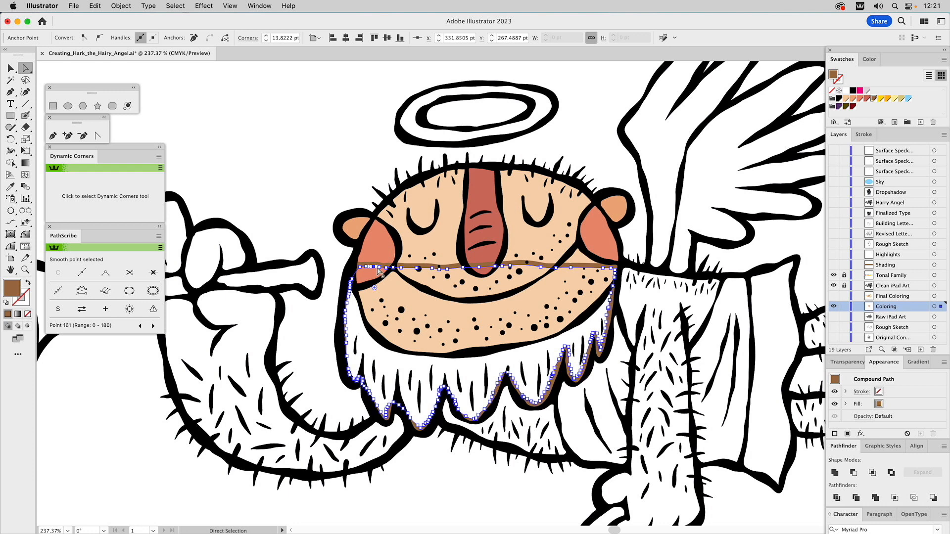
key("Delete")
key("Delete")
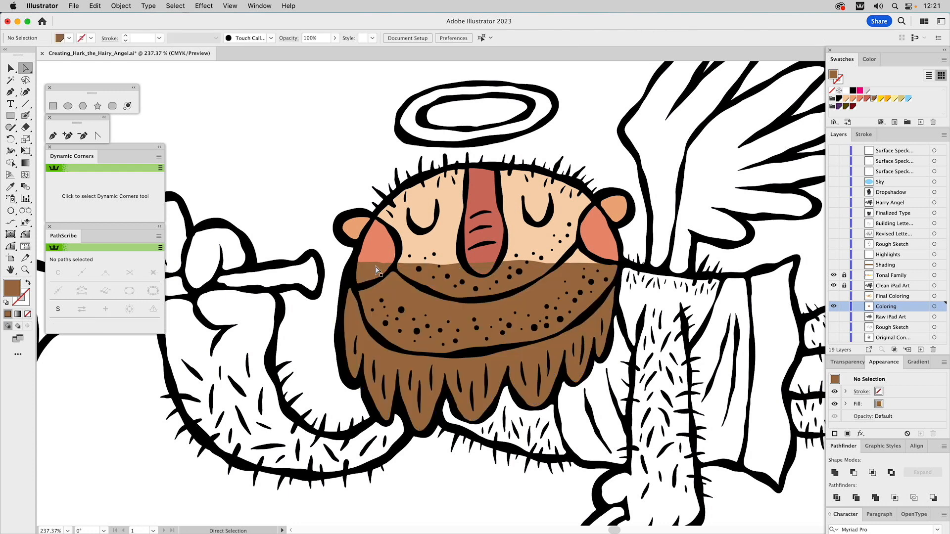
Rearrange the stacking order so the solid brown beard sits behind the face, cheeks and ears, and deselect everything
key("v")
left_click(375, 271)
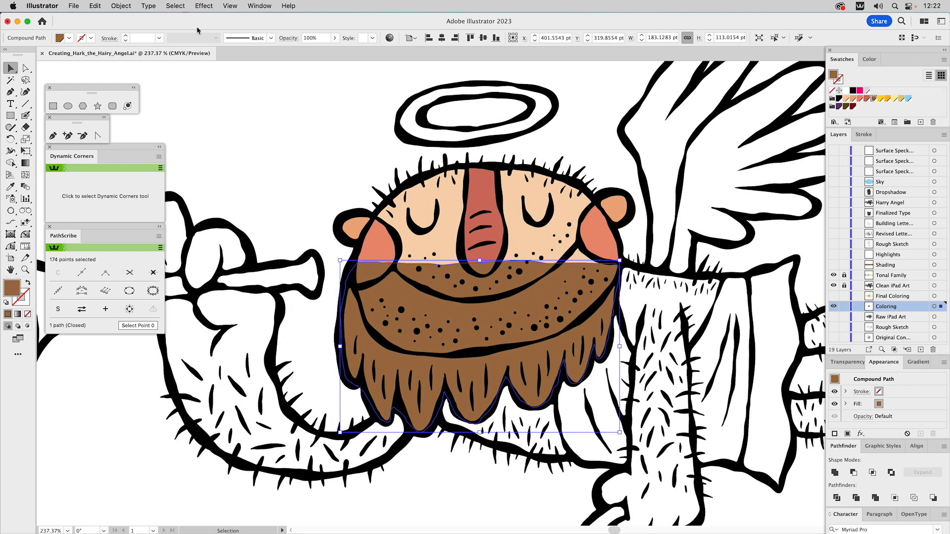
left_click(122, 6)
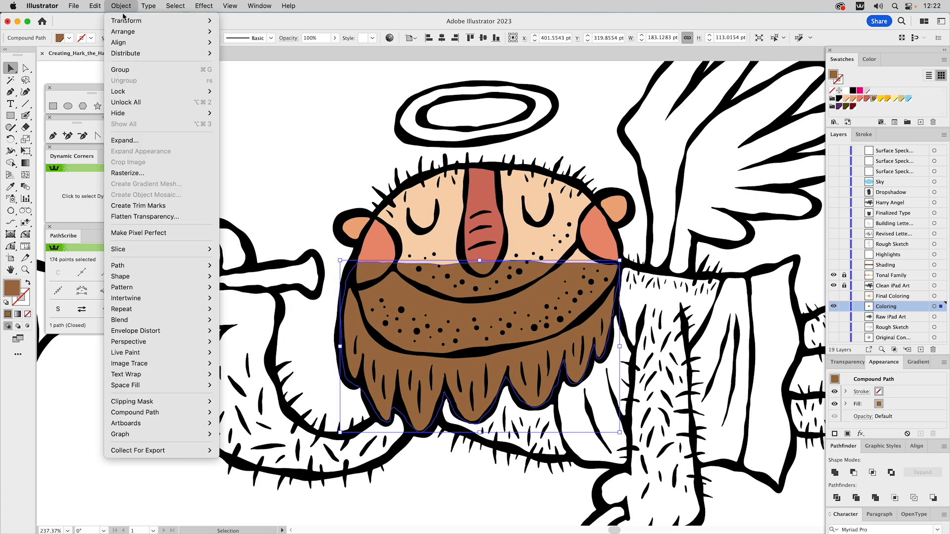
mouse_move(122, 36)
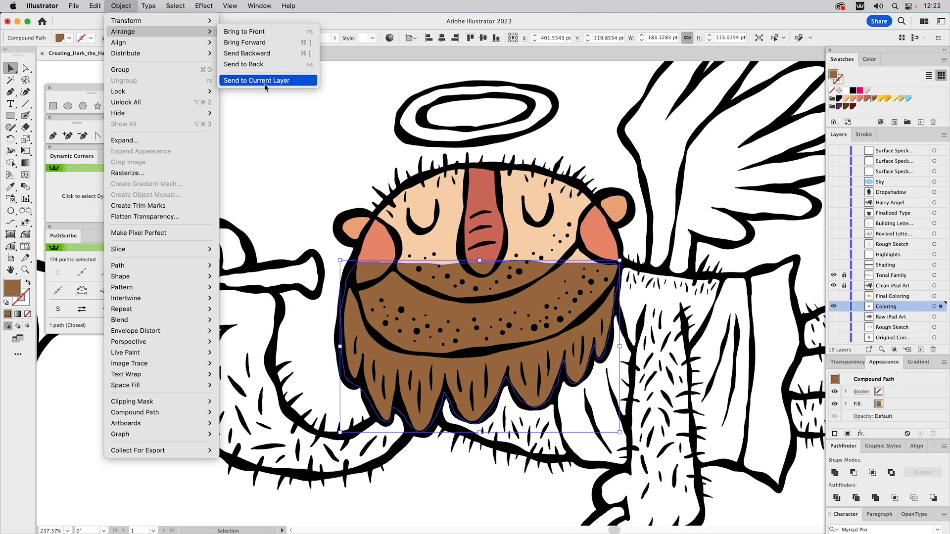
left_click(270, 130)
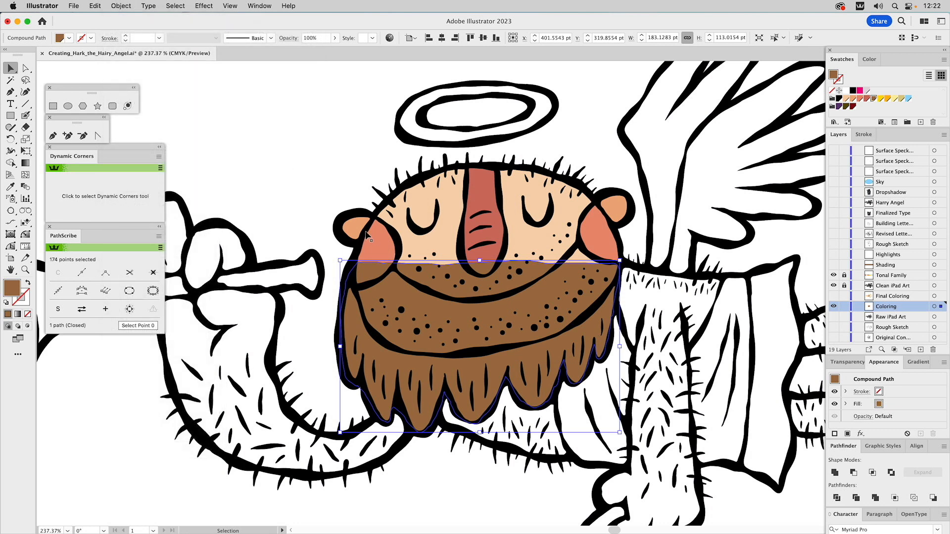
key("super+shift+bracketleft")
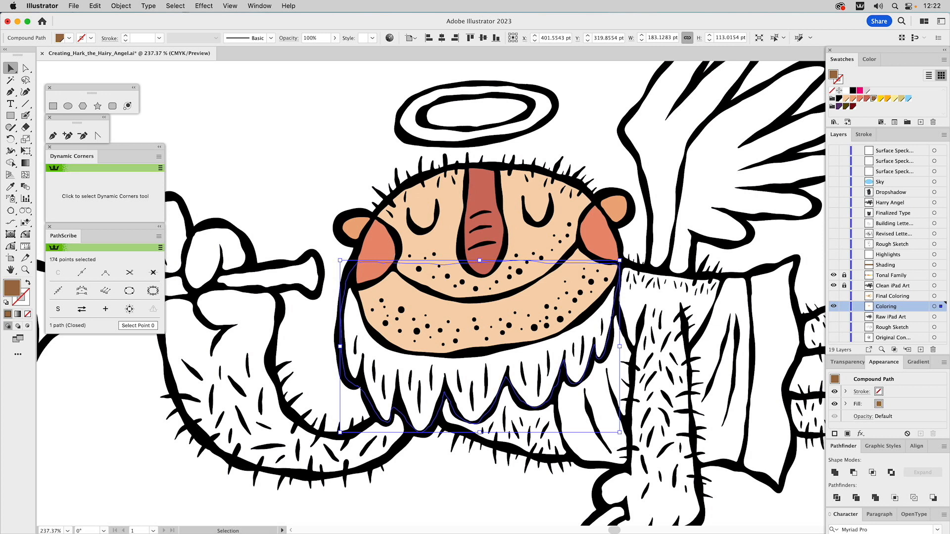
key("super+z")
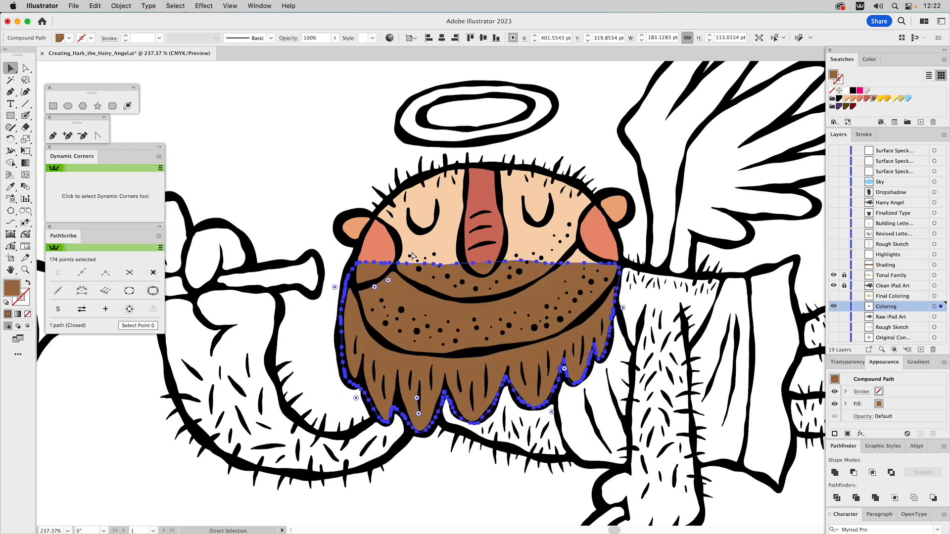
key("super+shift+z")
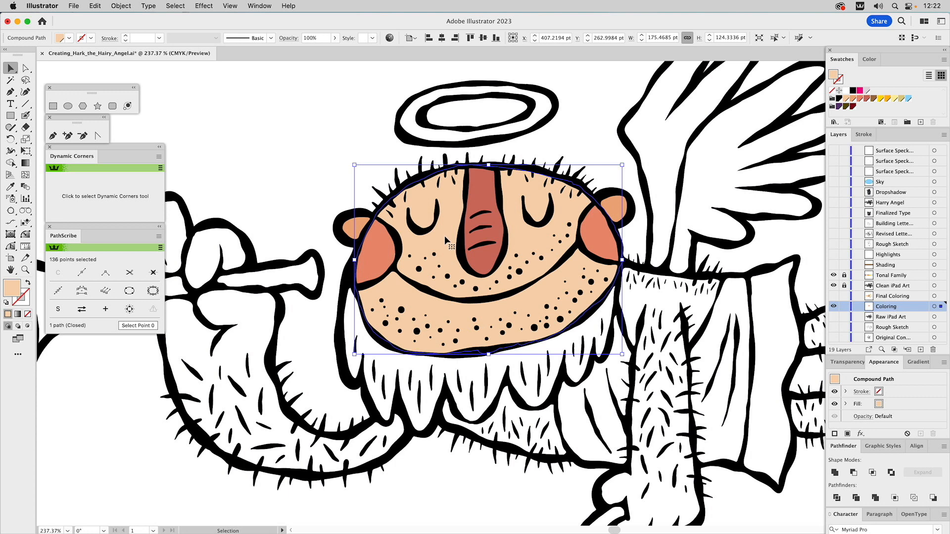
left_click(361, 225, "shift")
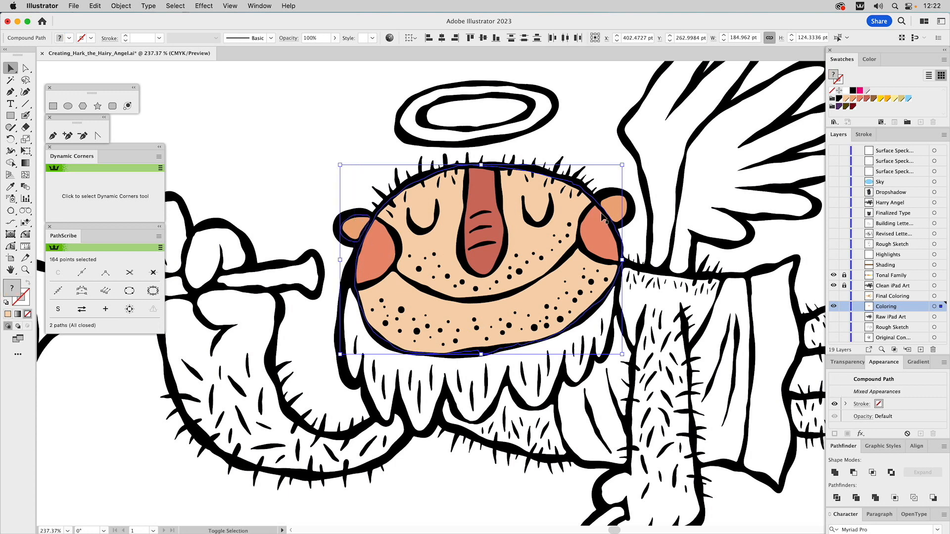
left_click(614, 204, "shift")
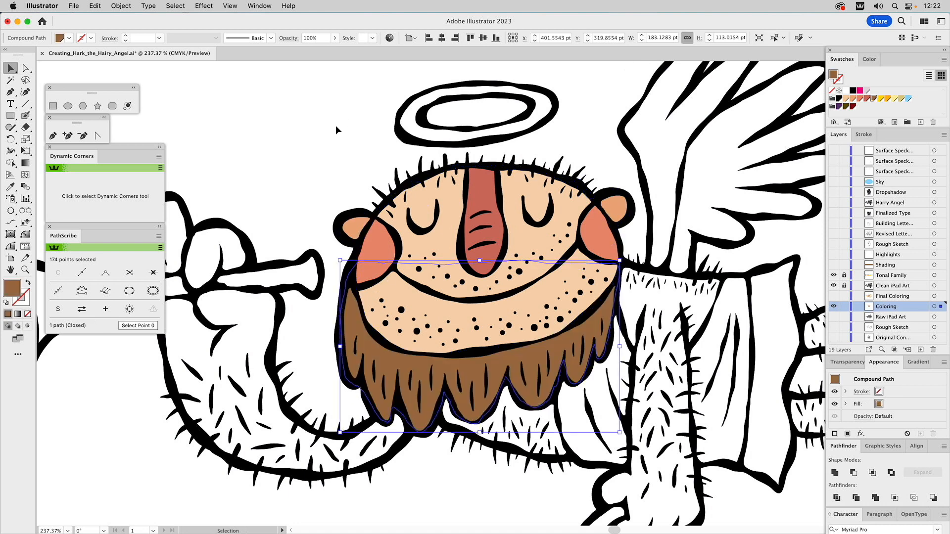
left_click(336, 127)
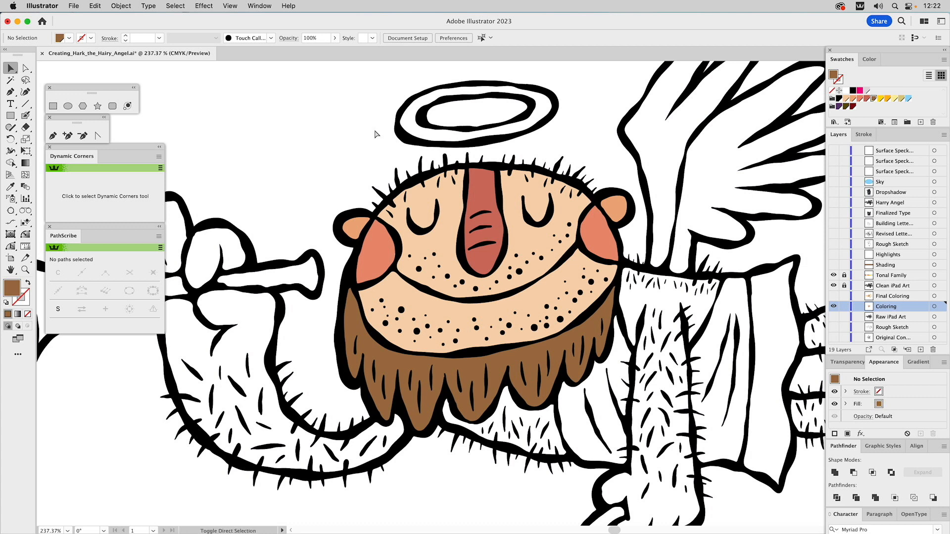
Show the Shading layer and set the tint of its brown rectangle over the palette to 85%
key("super+0")
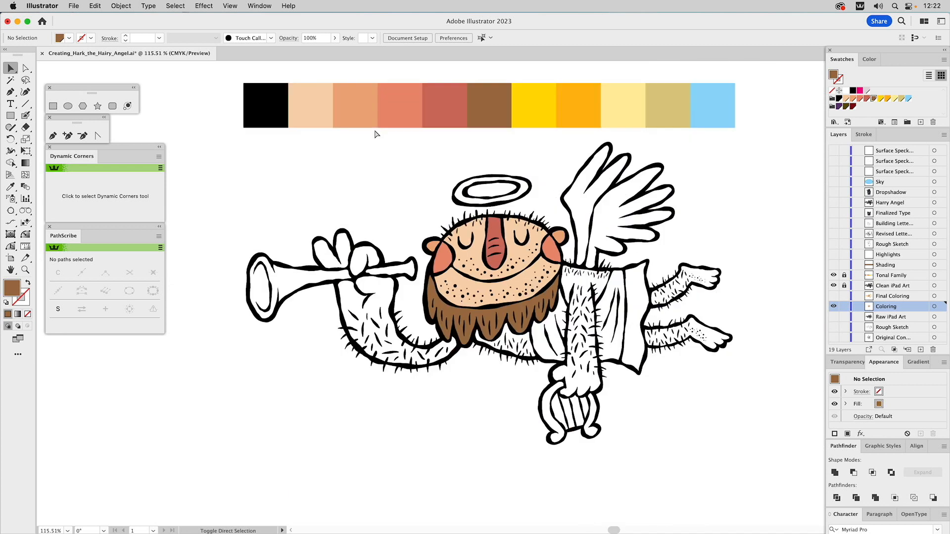
left_click(834, 266)
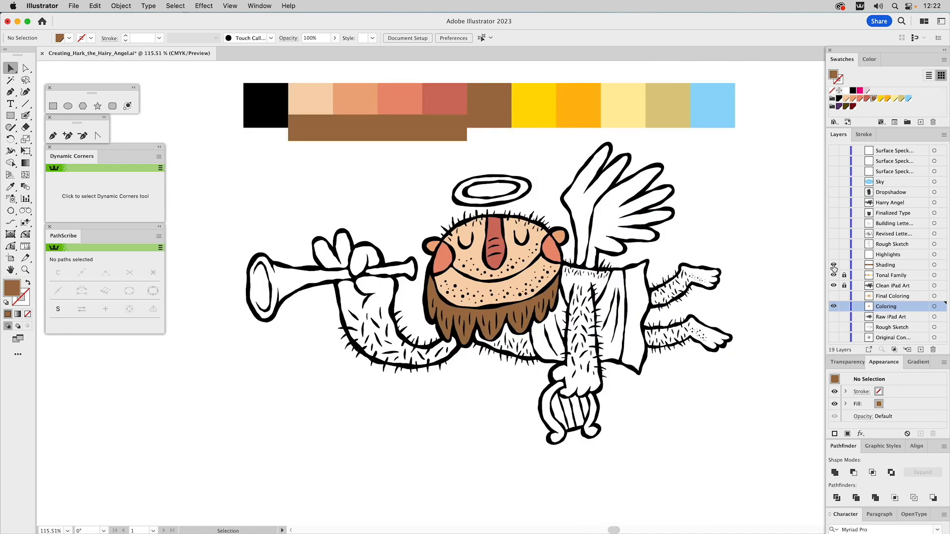
left_click(409, 120)
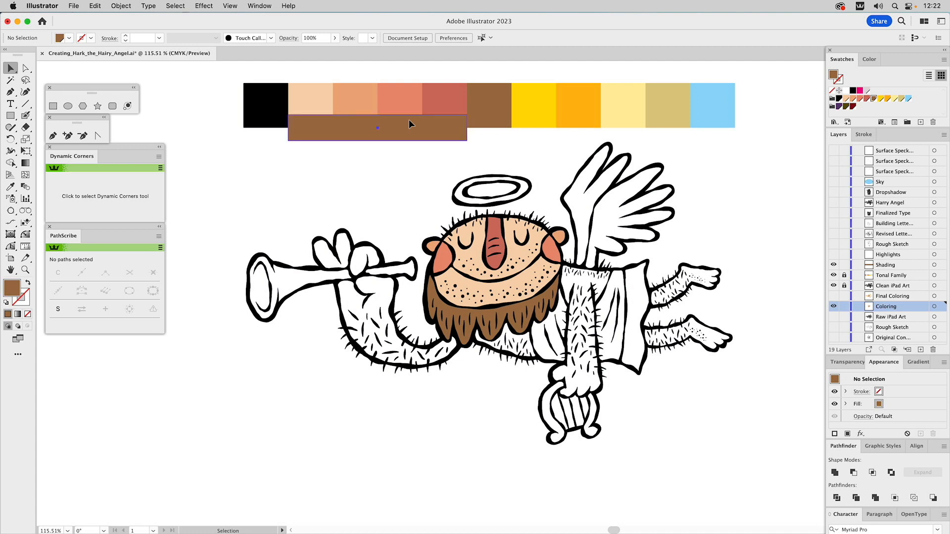
left_click(858, 363)
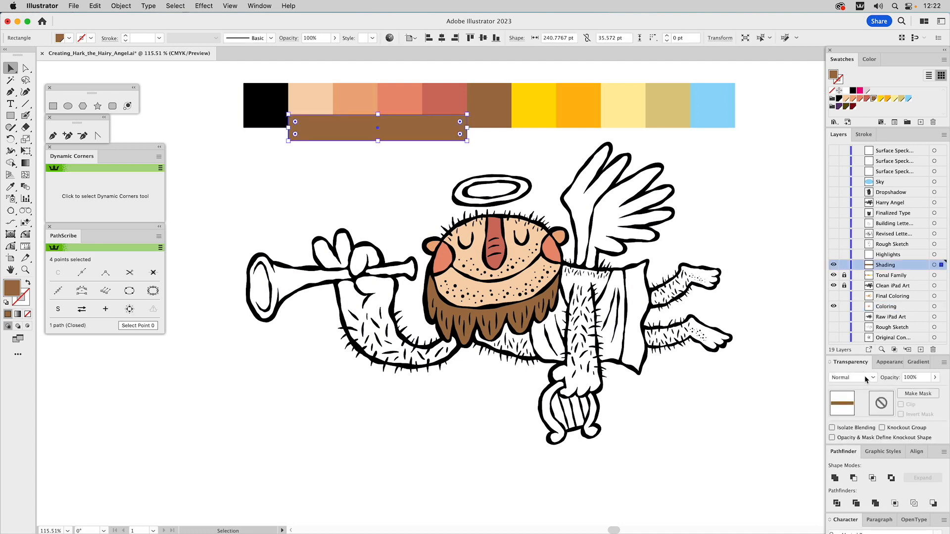
left_click(872, 59)
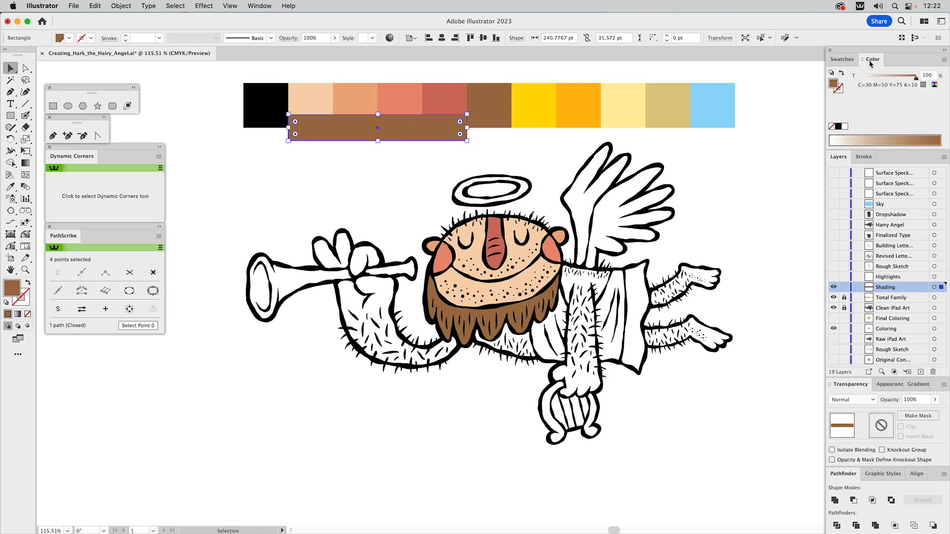
left_click_drag(912, 77, 910, 78)
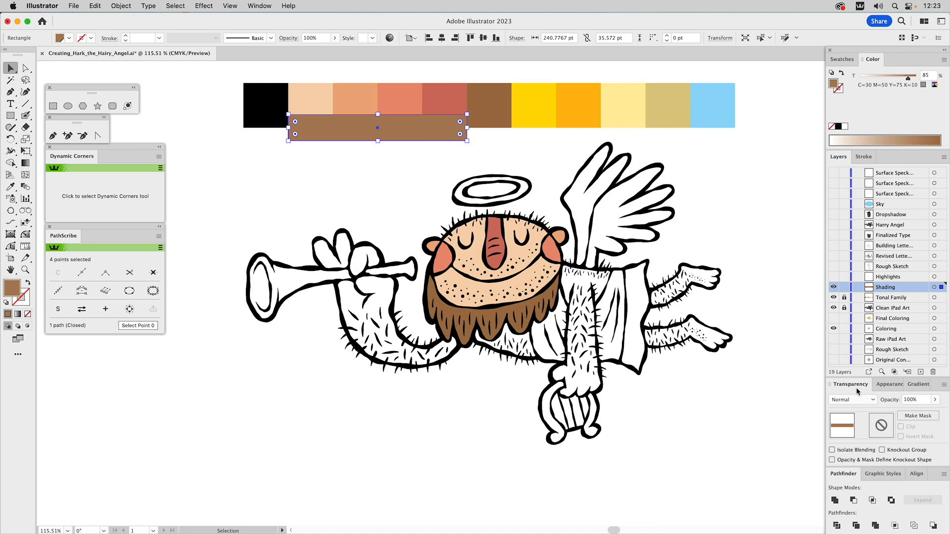
Set the brown shading rectangle to Multiply blending at 30% opacity and deselect it
left_click(856, 402)
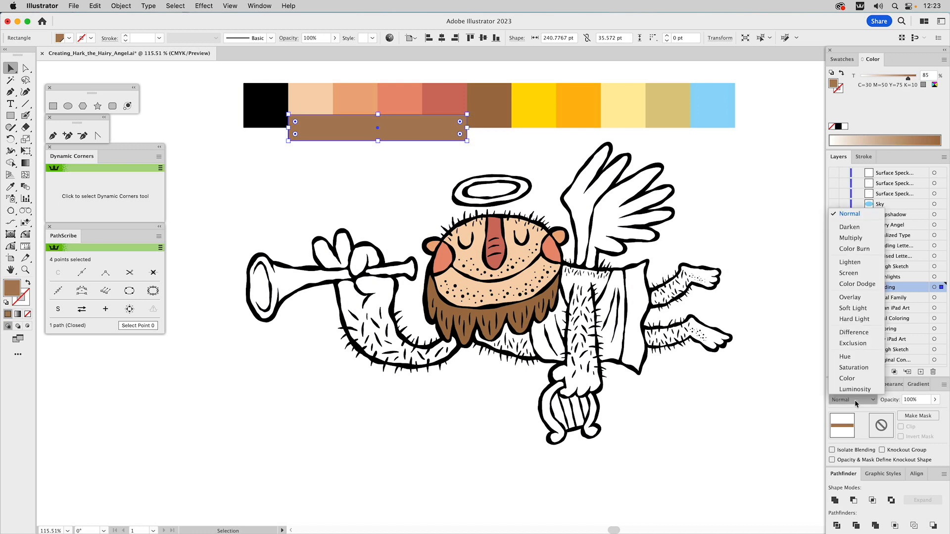
left_click(858, 241)
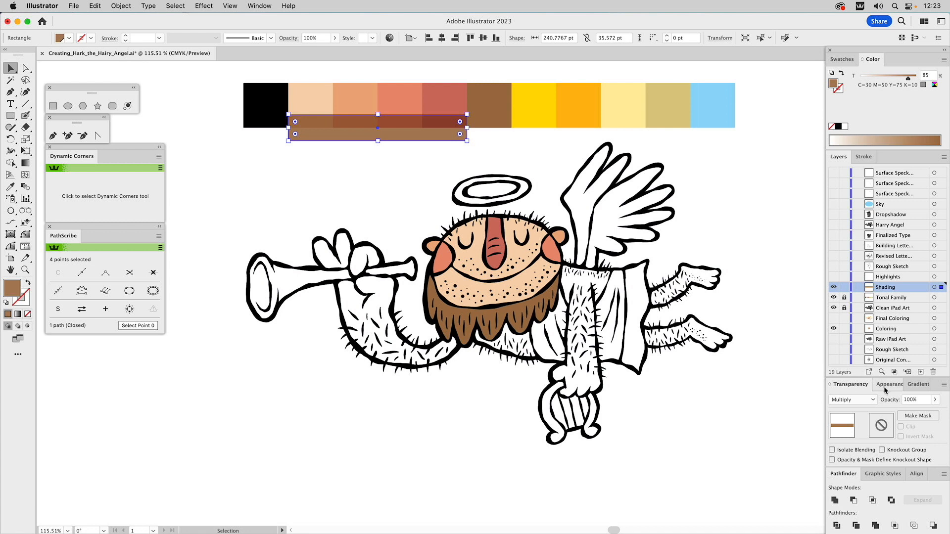
left_click(913, 400)
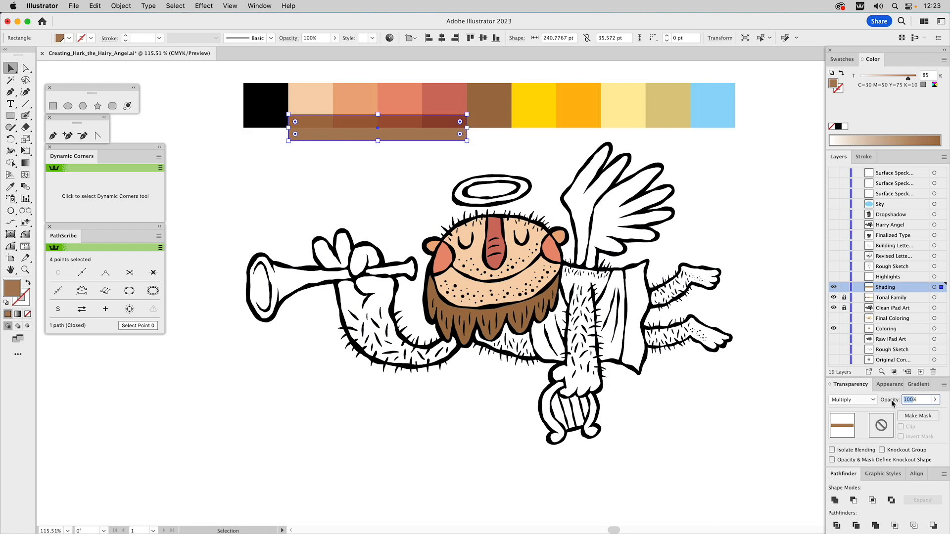
type("30")
key("Return")
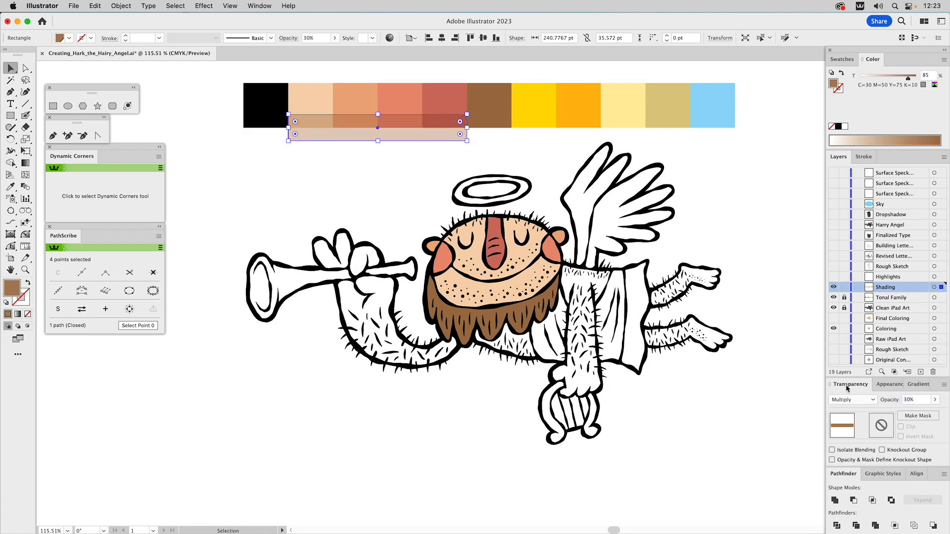
left_click(393, 161)
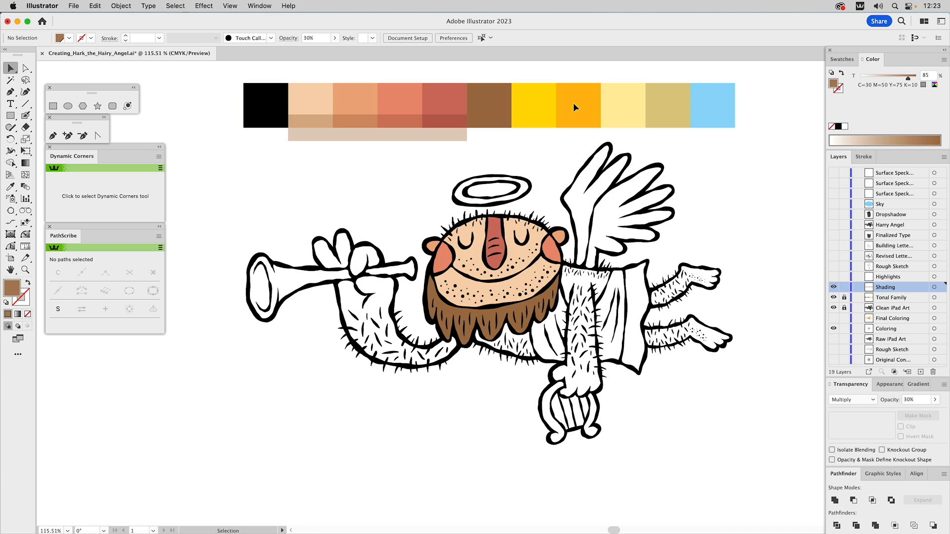
left_click(404, 130)
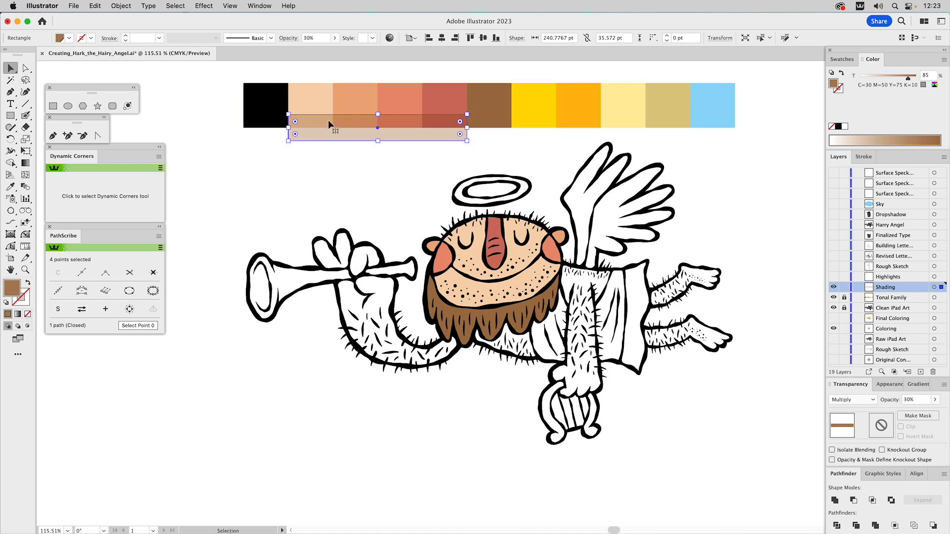
left_click(385, 175)
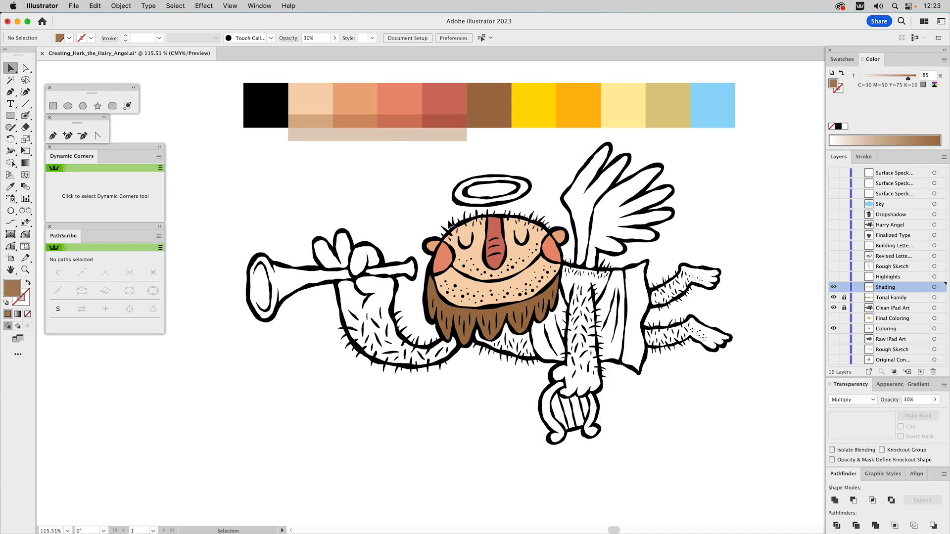
Show the Highlights layer, set its white rectangle over the palette to 50% opacity, and deselect it
left_click(833, 277)
left_click(499, 87)
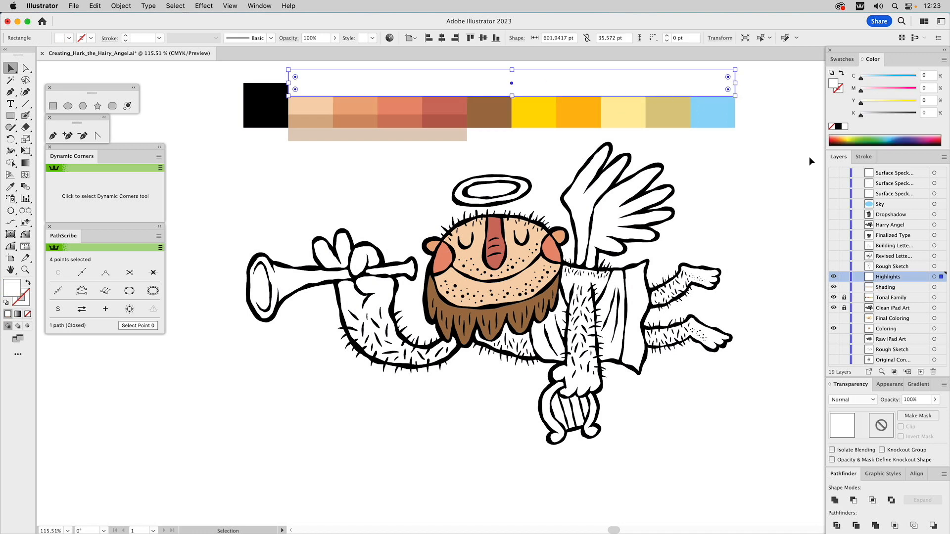
left_click(911, 399)
type("50%")
key("Return")
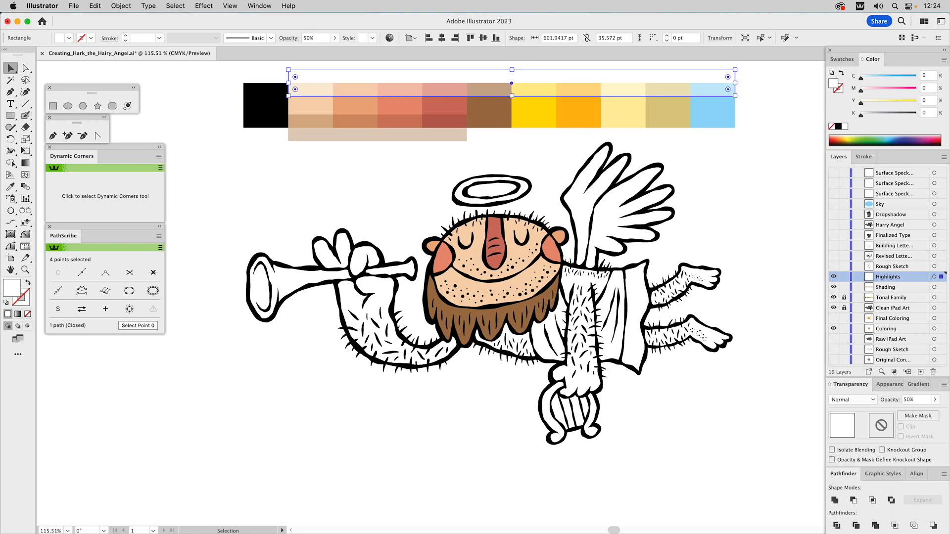
left_click(731, 178)
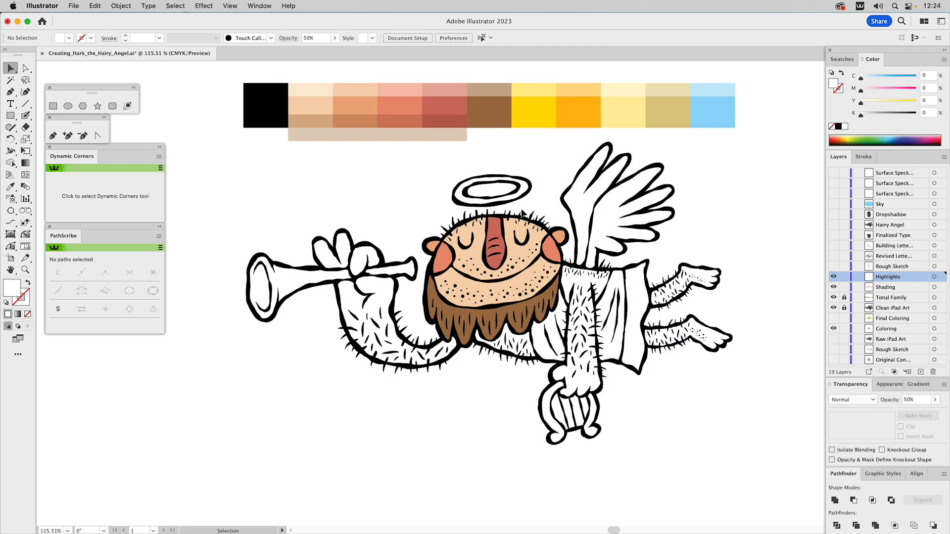
Ready the Blob Brush for work on the angel's face and set its opacity to 100%
key("z")
left_click_drag(382, 187, 622, 369)
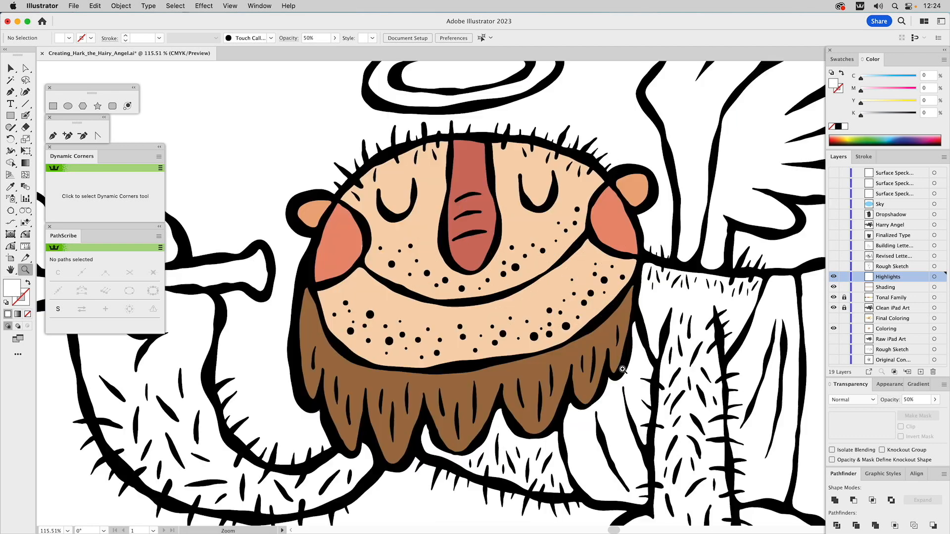
left_click(26, 117)
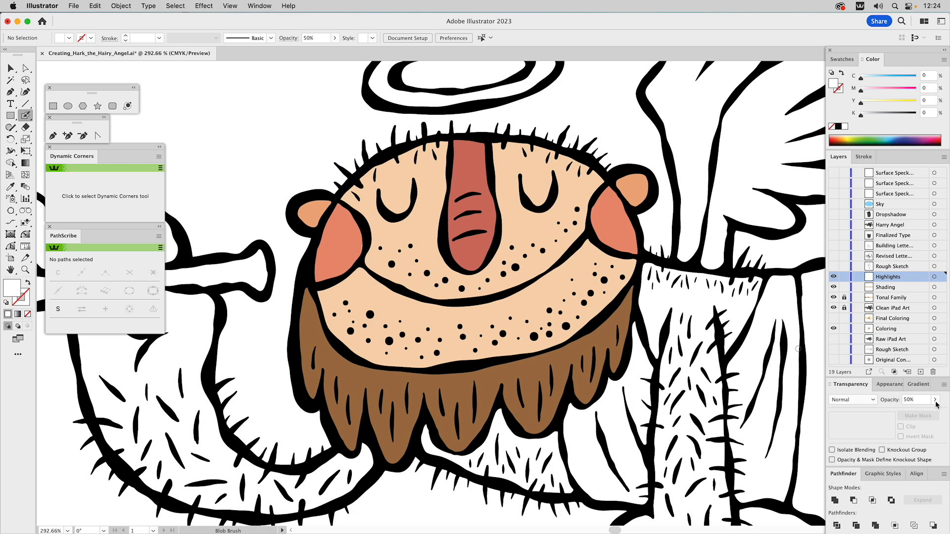
left_click(935, 400)
left_click_drag(915, 411, 932, 412)
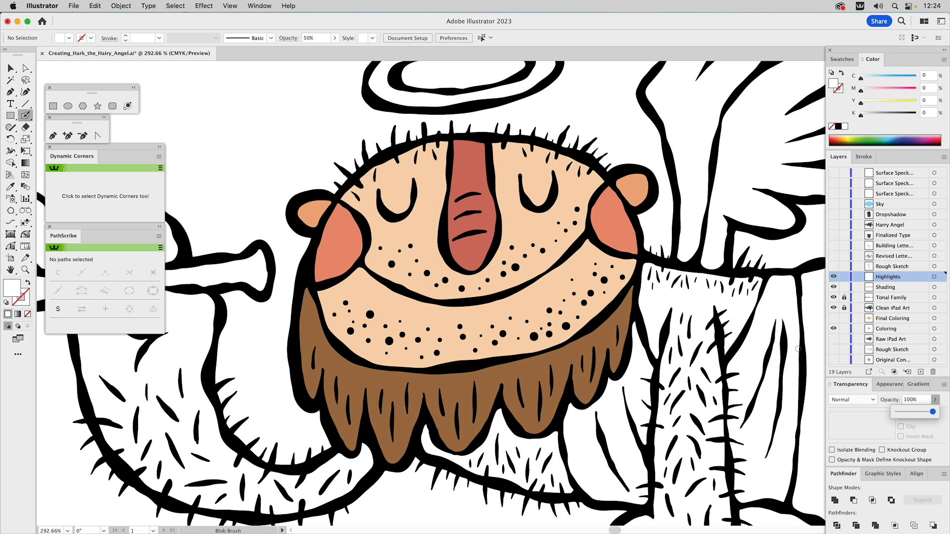
left_click(859, 420)
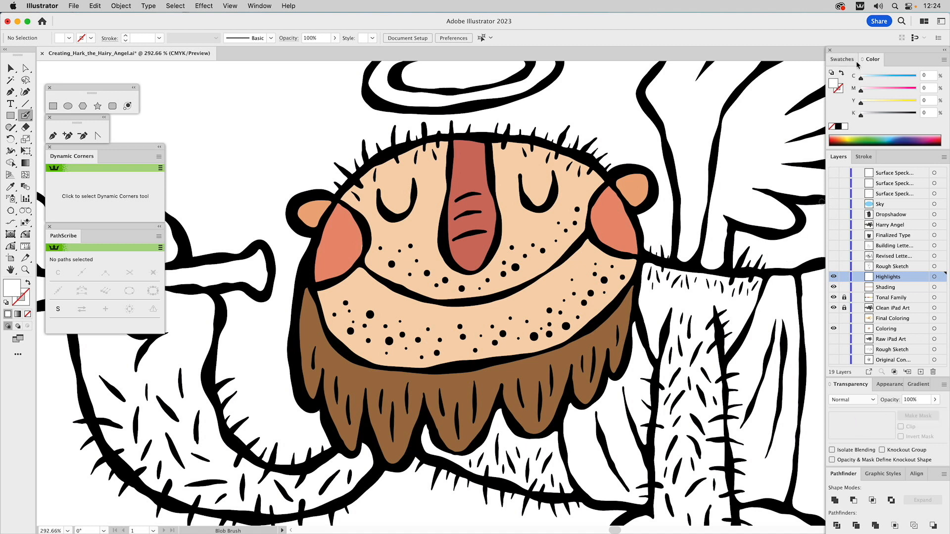
Outline a magenta band over the top of the angel's head with the Blob Brush and remove its inner path to fill it solid
left_click(849, 61)
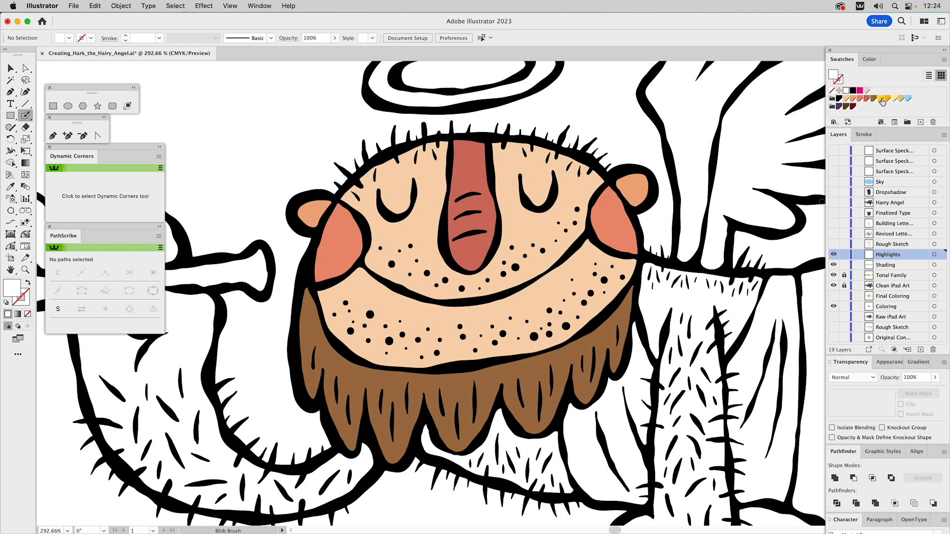
left_click(860, 91)
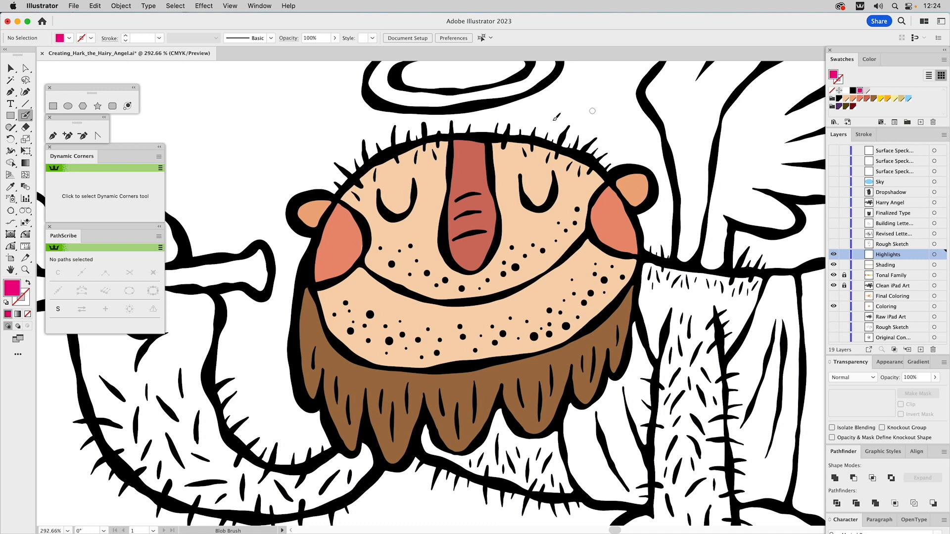
mouse_move(313, 278)
left_mouse_down()
mouse_move(366, 191)
mouse_move(439, 153)
mouse_move(562, 161)
mouse_move(612, 192)
mouse_move(643, 239)
mouse_move(639, 183)
mouse_move(618, 142)
mouse_move(573, 122)
mouse_move(486, 110)
mouse_move(380, 118)
mouse_move(321, 168)
mouse_move(289, 214)
mouse_move(281, 266)
mouse_move(314, 274)
left_mouse_up()
key("a")
left_click(355, 132)
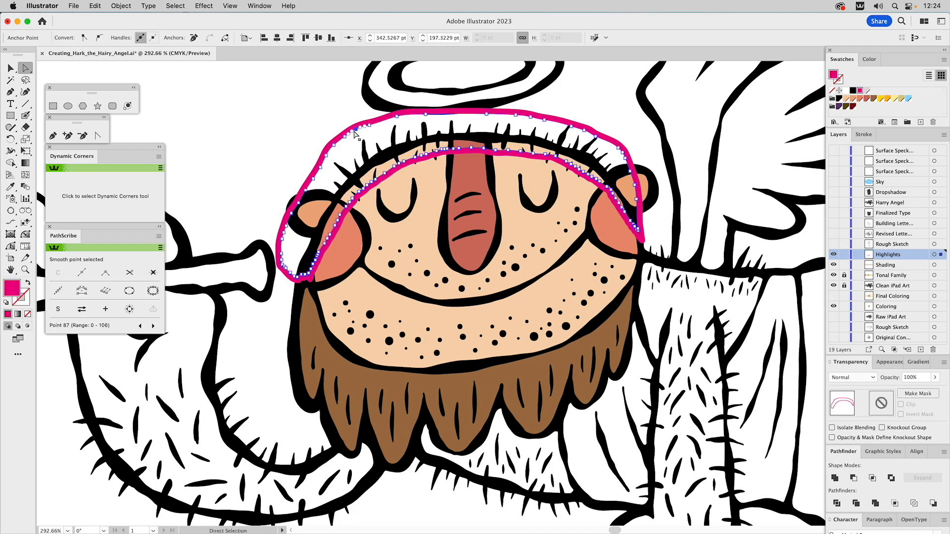
key("super+shift+a")
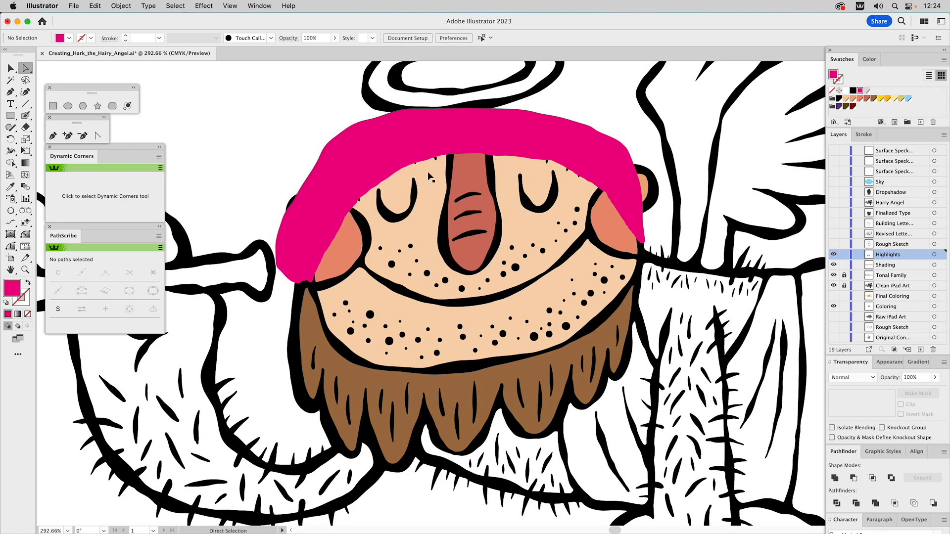
Move the magenta band from the Highlights layer to the Coloring layer
key("v")
left_click(393, 157)
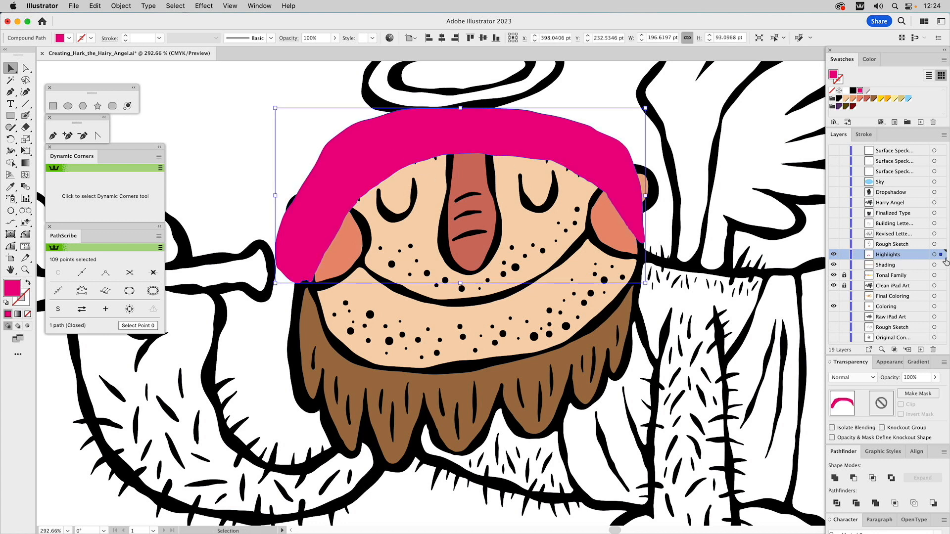
left_click_drag(941, 258, 941, 310)
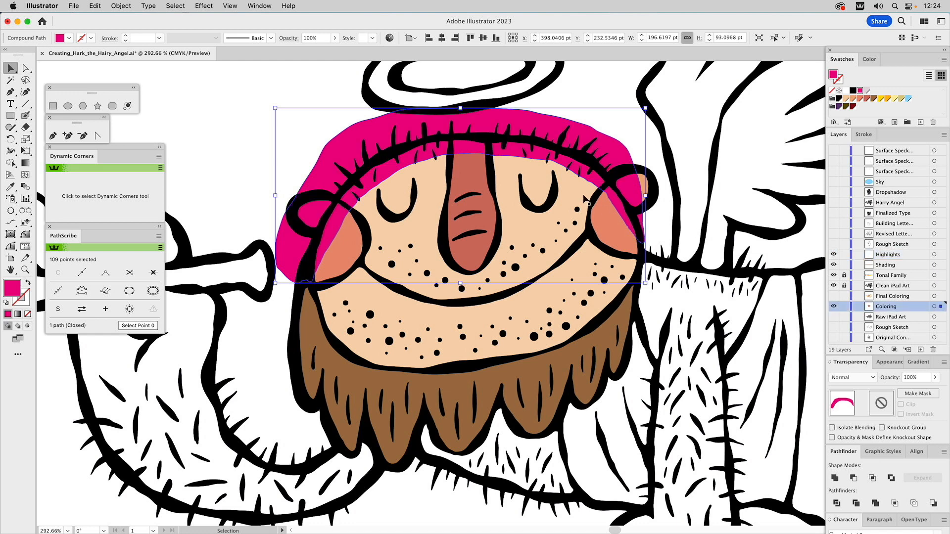
Place a copy of the face shape in front and intersect it with the magenta band
left_click(581, 195)
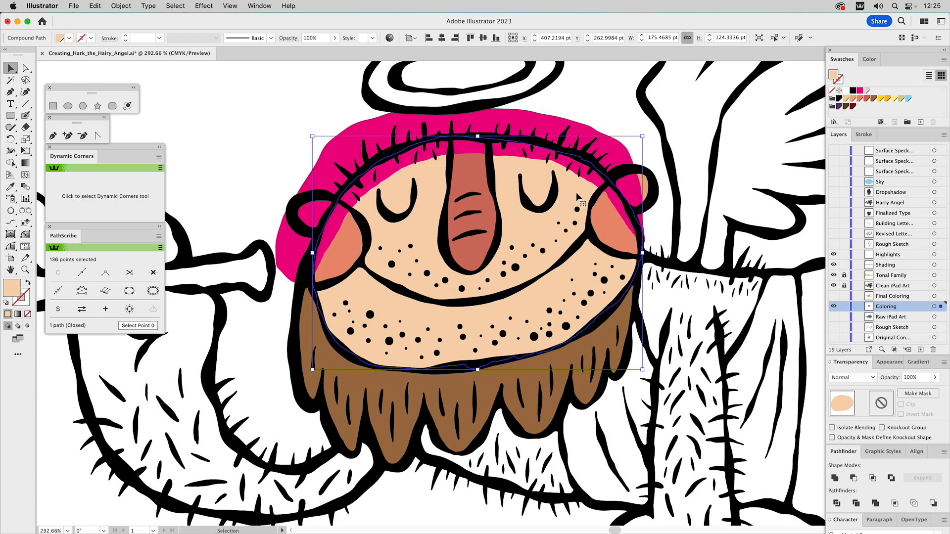
key("super+shift+bracketright")
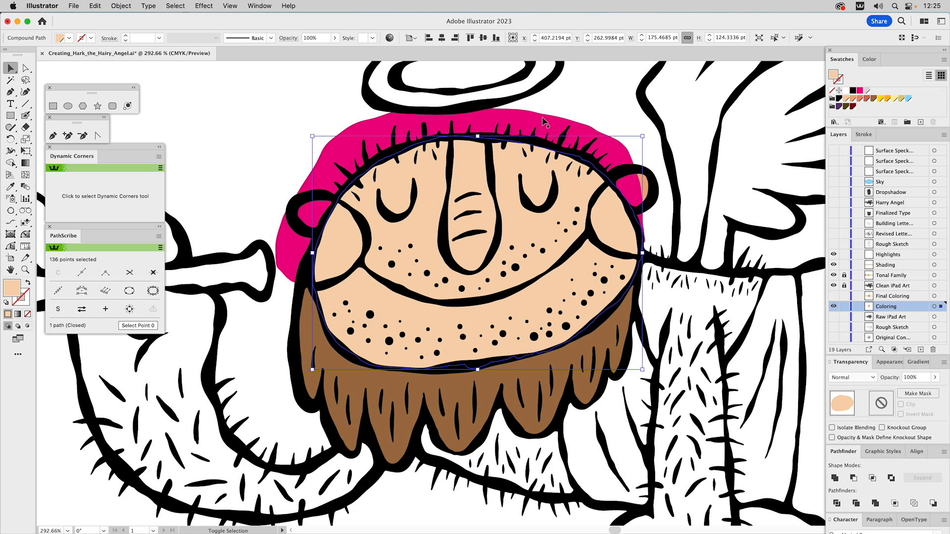
left_click(544, 122, "shift")
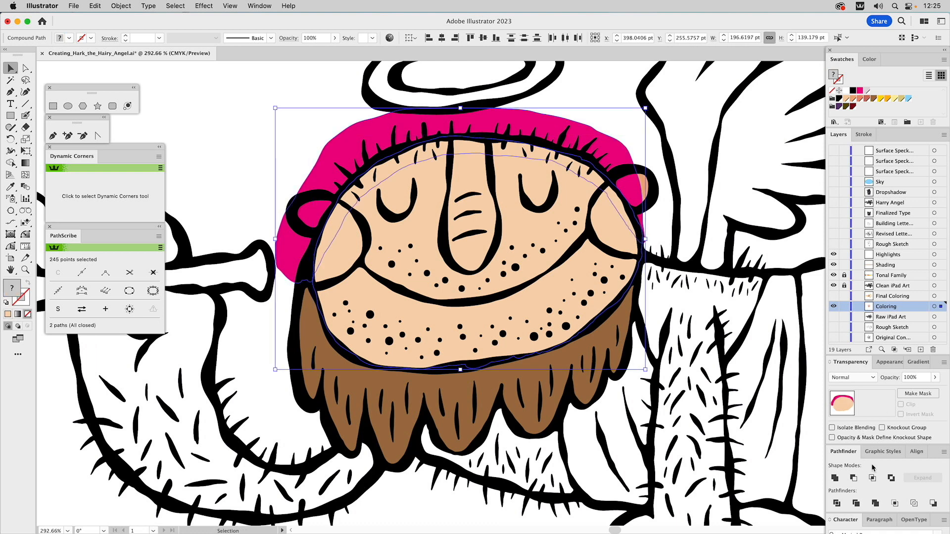
left_click(872, 478)
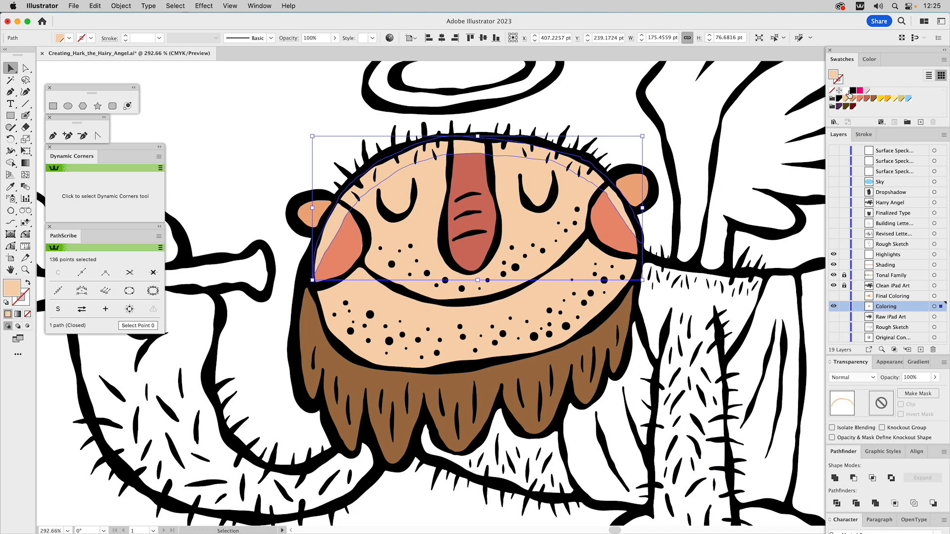
Fill the intersected forehead shape with white, set its opacity to 50%, and deselect it
left_click(847, 91)
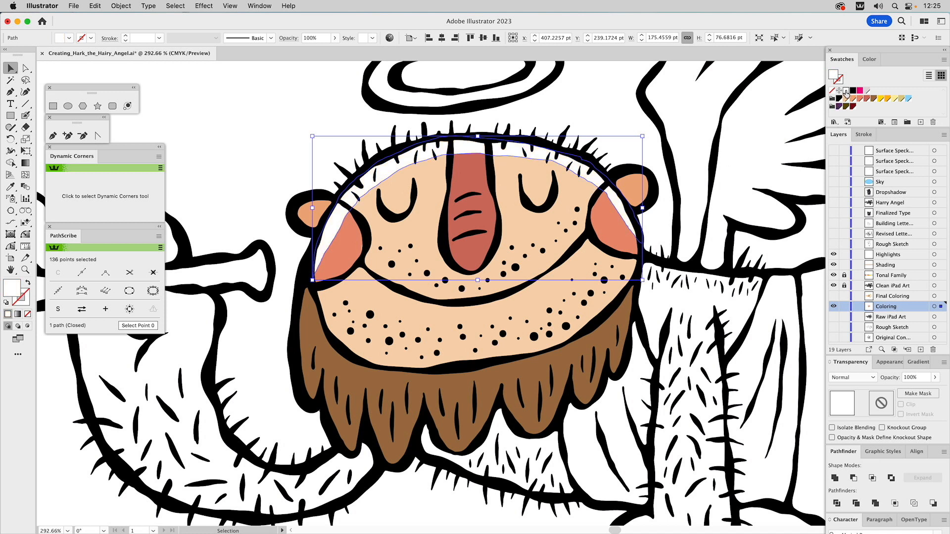
left_click(903, 377)
type("50")
key("Return")
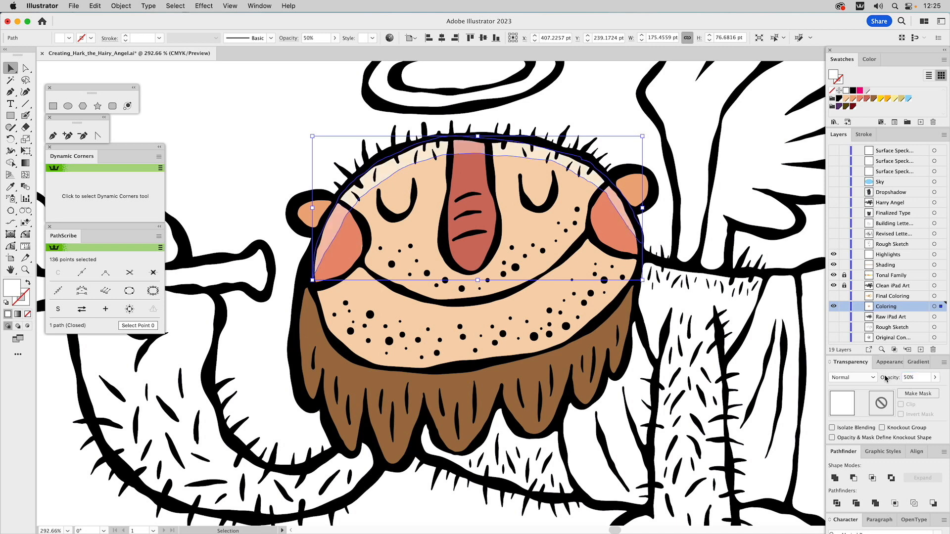
left_click(253, 111)
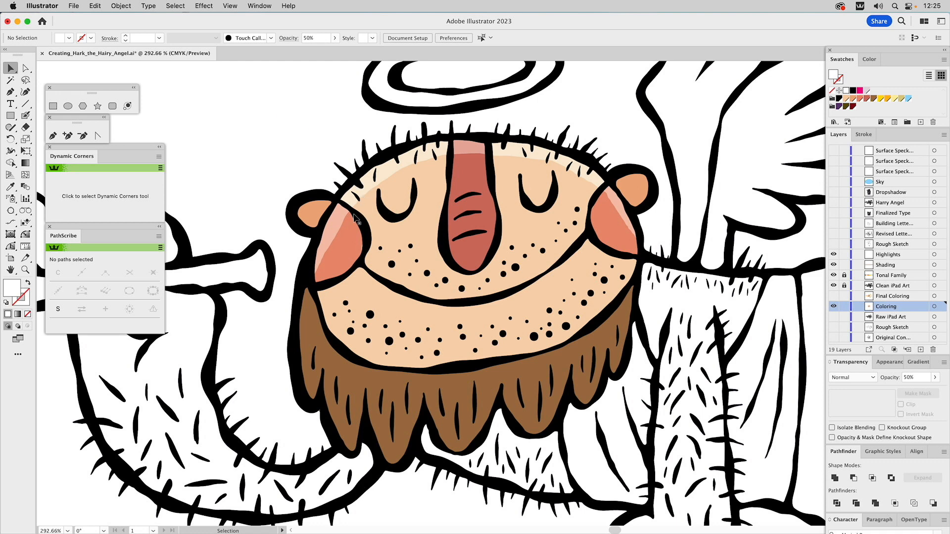
Trim the lower edge of the white forehead highlight with the Eraser from cheek to cheek, then deselect it
left_click(342, 229)
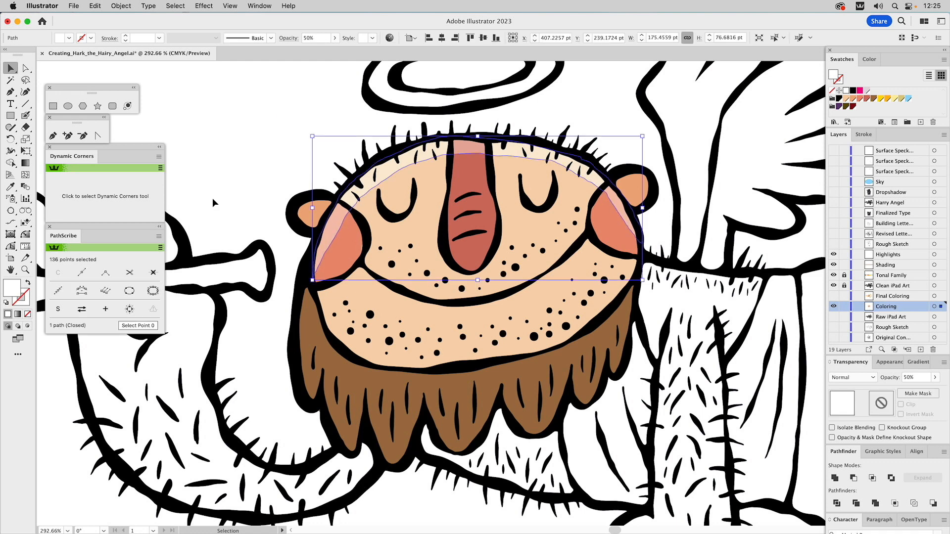
left_click(26, 127)
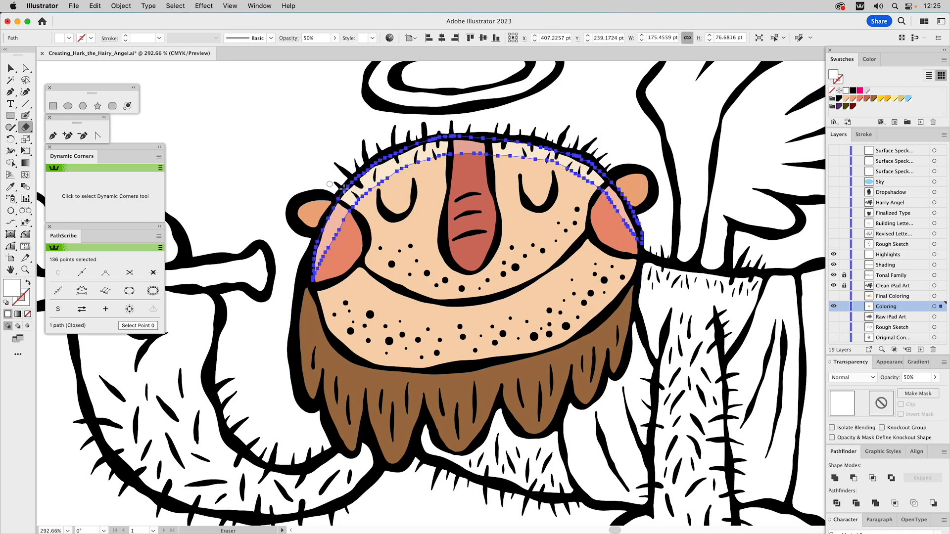
mouse_move(371, 196)
left_mouse_down()
mouse_move(332, 238)
mouse_move(311, 285)
mouse_move(354, 210)
mouse_move(377, 192)
left_mouse_up()
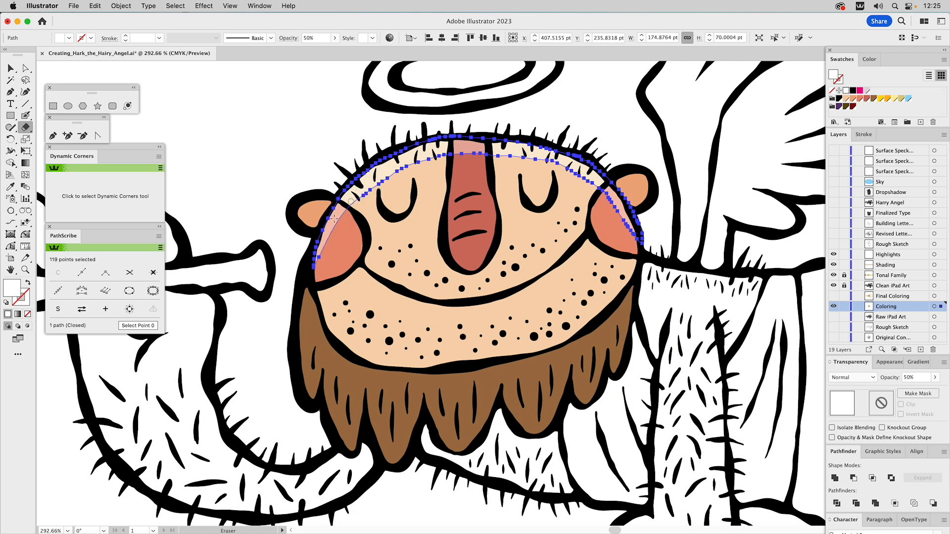
mouse_move(470, 156)
left_mouse_down()
mouse_move(411, 164)
mouse_move(352, 207)
mouse_move(429, 160)
mouse_move(528, 158)
mouse_move(585, 178)
mouse_move(639, 241)
left_mouse_up()
key("v")
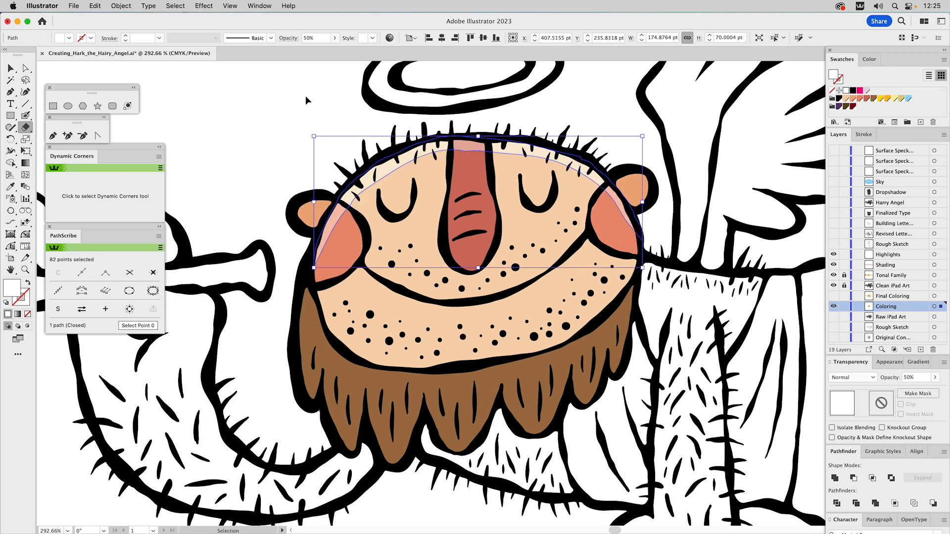
left_click(285, 103, "super")
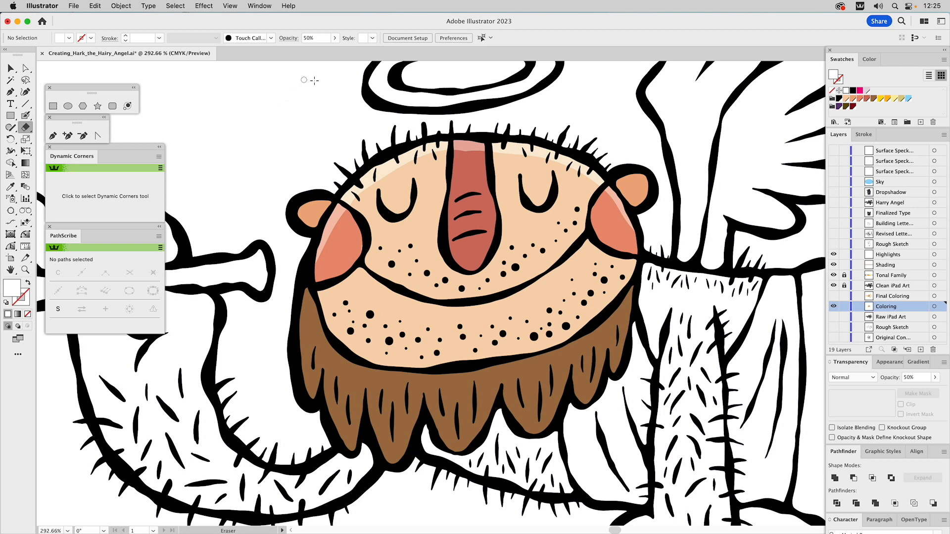
Outline the stubble area around the mouth and chin in magenta with the Blob Brush and remove its inner path to fill it solid
mouse_move(386, 92)
left_mouse_down()
mouse_move(413, 281)
mouse_move(447, 324)
mouse_move(431, 295)
mouse_move(431, 255)
mouse_move(397, 290)
left_mouse_up()
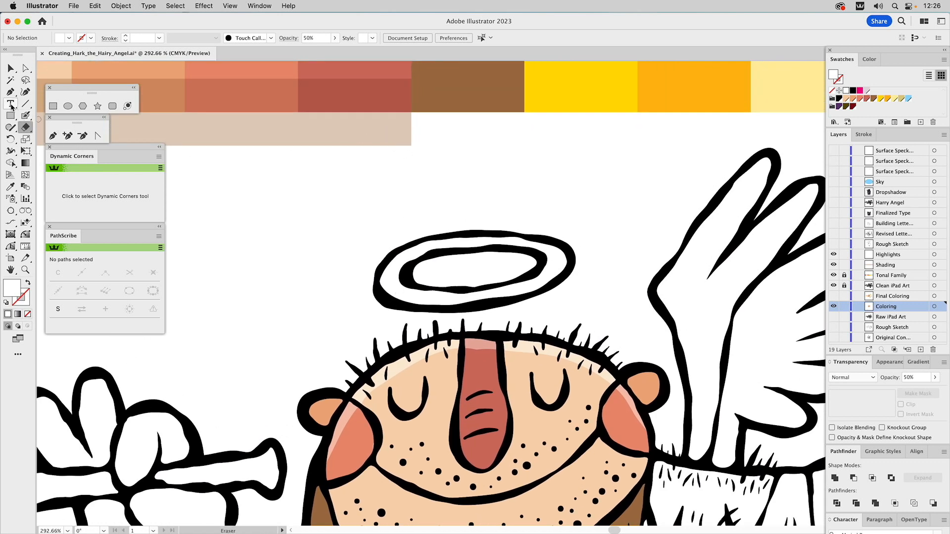
left_click(25, 115)
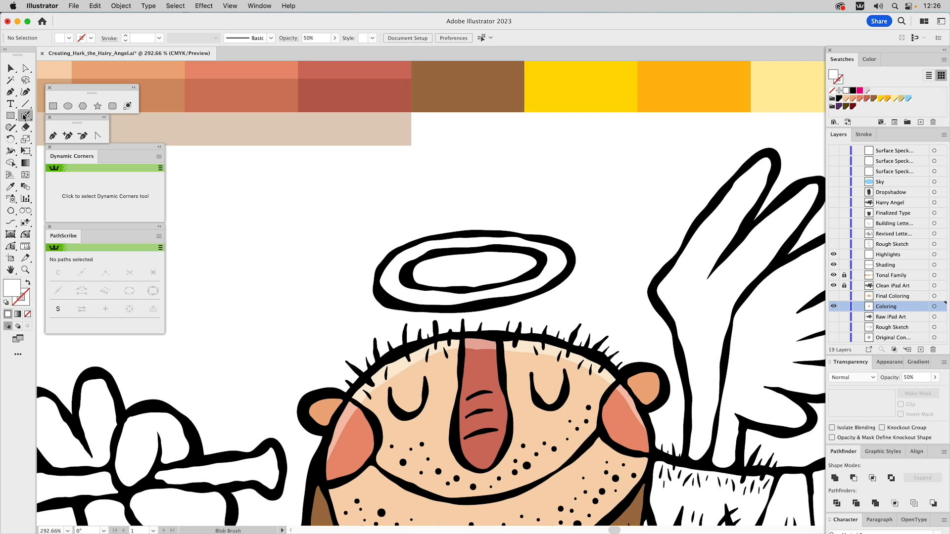
left_click(861, 94)
left_click_drag(646, 289, 670, 159)
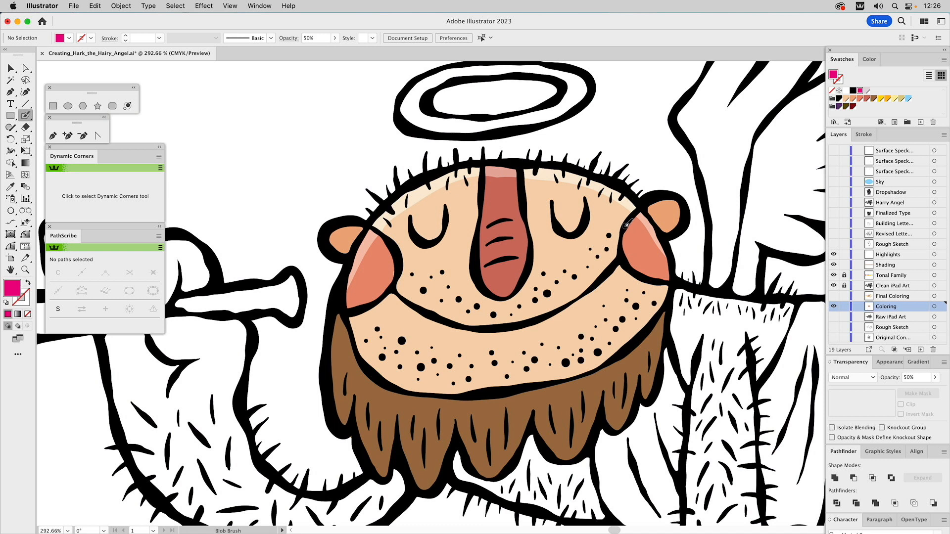
mouse_move(626, 225)
left_mouse_down()
mouse_move(568, 259)
mouse_move(537, 267)
mouse_move(401, 258)
mouse_move(388, 290)
mouse_move(342, 320)
mouse_move(345, 353)
mouse_move(384, 399)
mouse_move(427, 415)
mouse_move(629, 375)
mouse_move(687, 329)
mouse_move(682, 335)
mouse_move(695, 301)
mouse_move(678, 279)
mouse_move(633, 271)
mouse_move(632, 230)
left_mouse_up()
key("a")
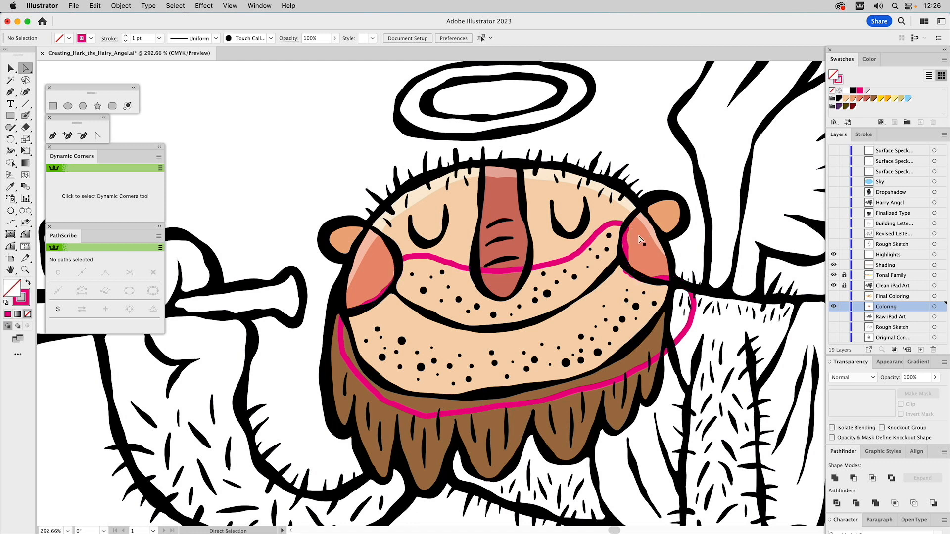
left_click(618, 230)
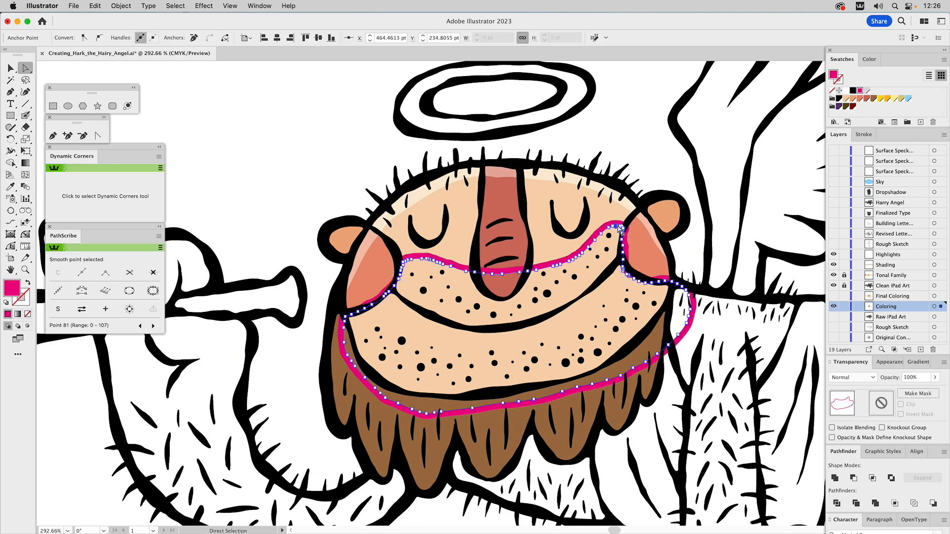
key("shift+x")
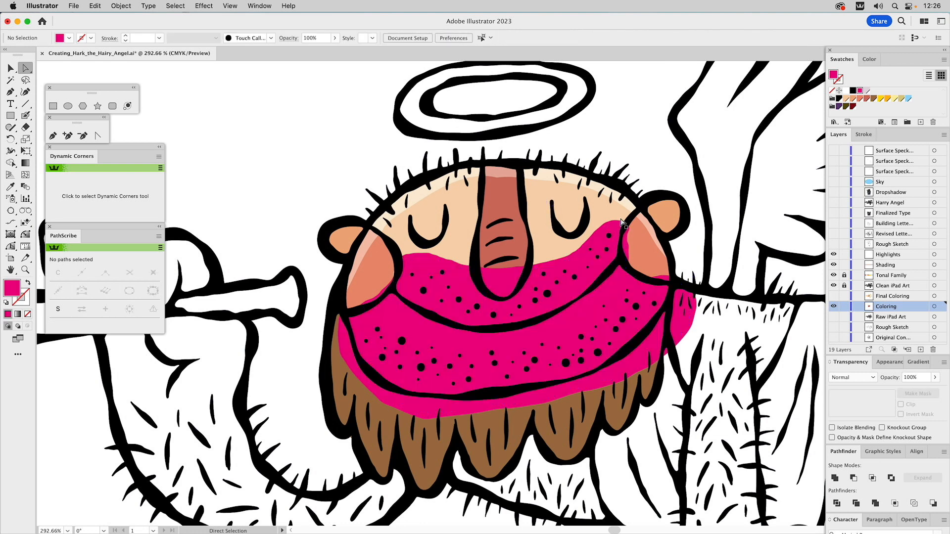
Bring a copy of the face shape to the front and intersect it with the magenta stubble shape
key("v")
left_click(614, 214)
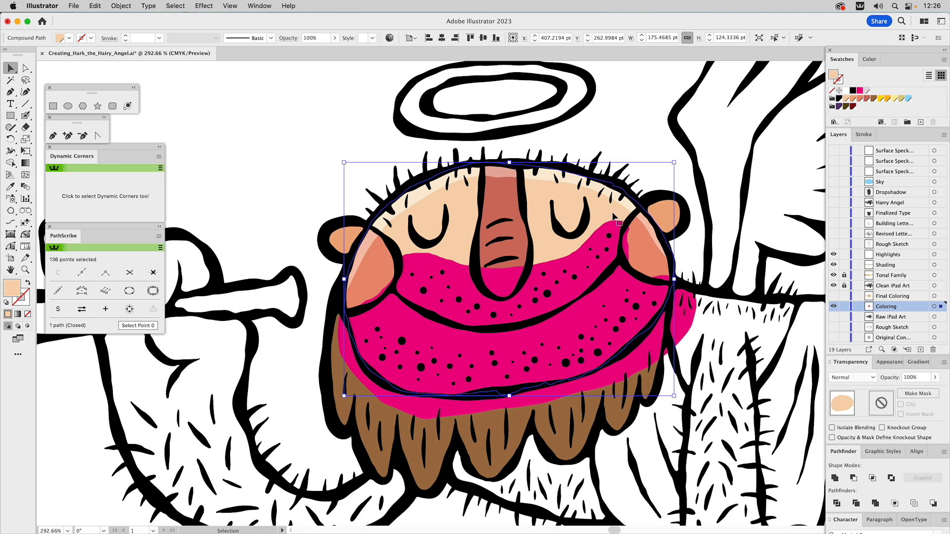
key("super+shift+bracketright")
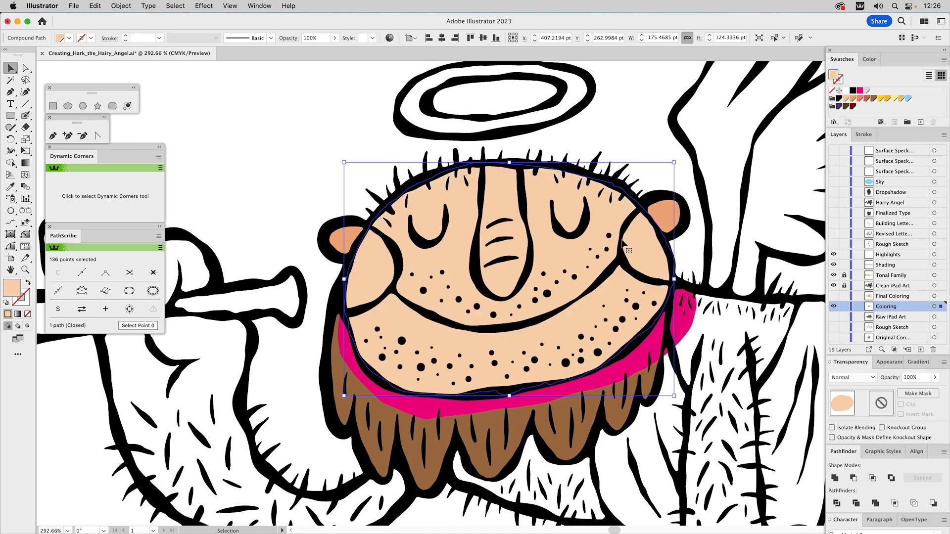
left_click(687, 327, "shift")
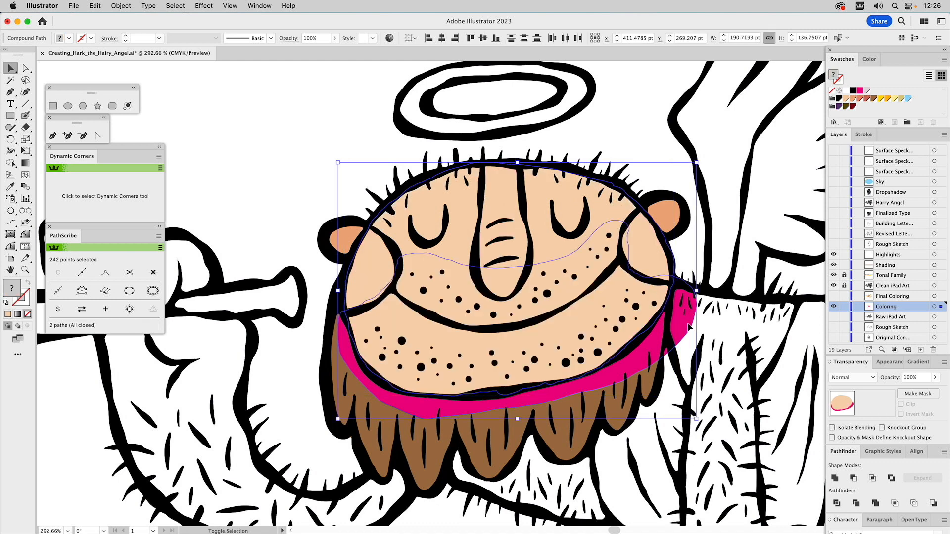
left_click(872, 478)
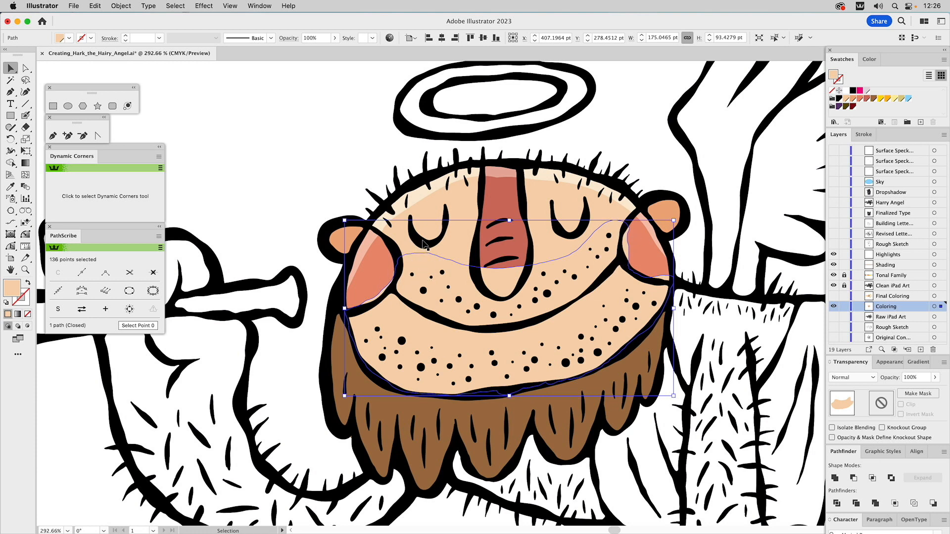
Apply the brown Multiply shading from the palette's shading rectangle to the stubble shape with the Eyedropper
scroll(430, 223, "up", 8)
scroll(431, 222, "left", 3)
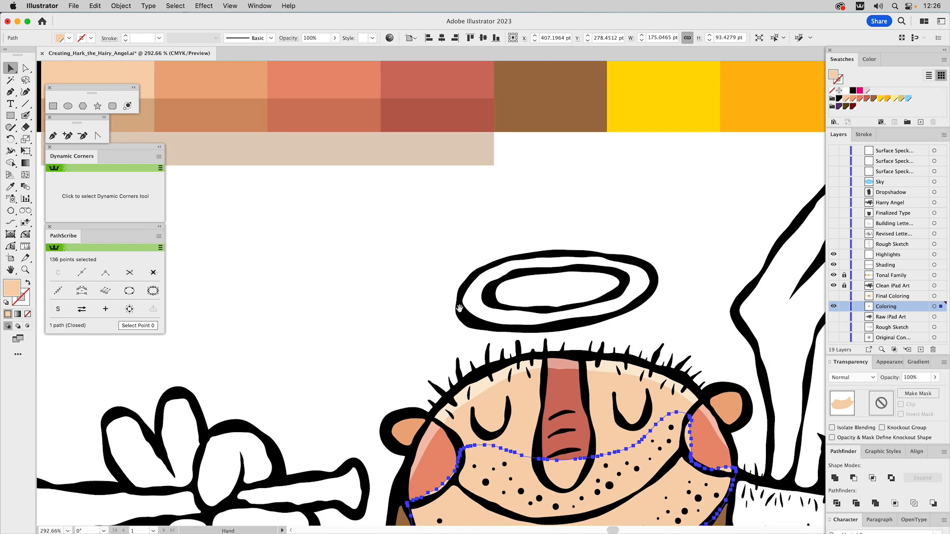
key("i")
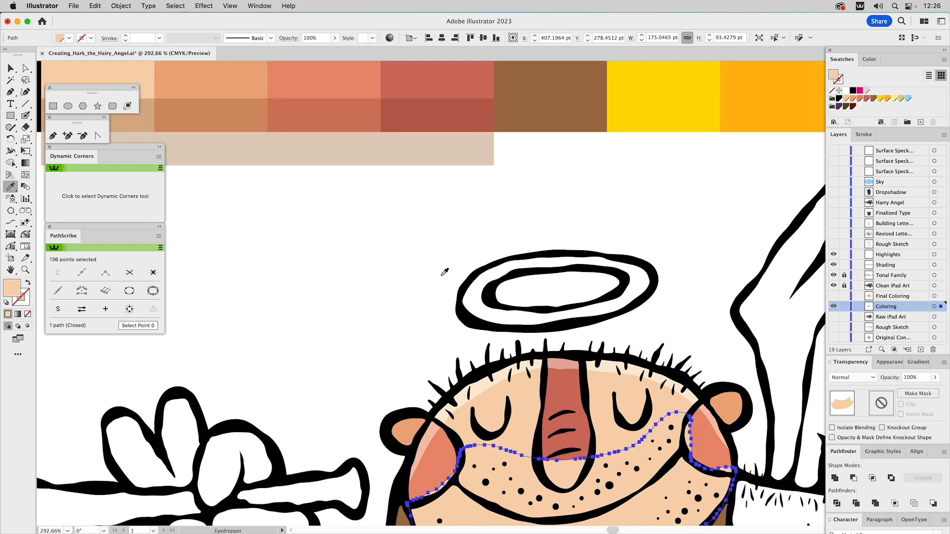
left_click(451, 140)
scroll(581, 319, "down", 5)
scroll(581, 318, "right", 2)
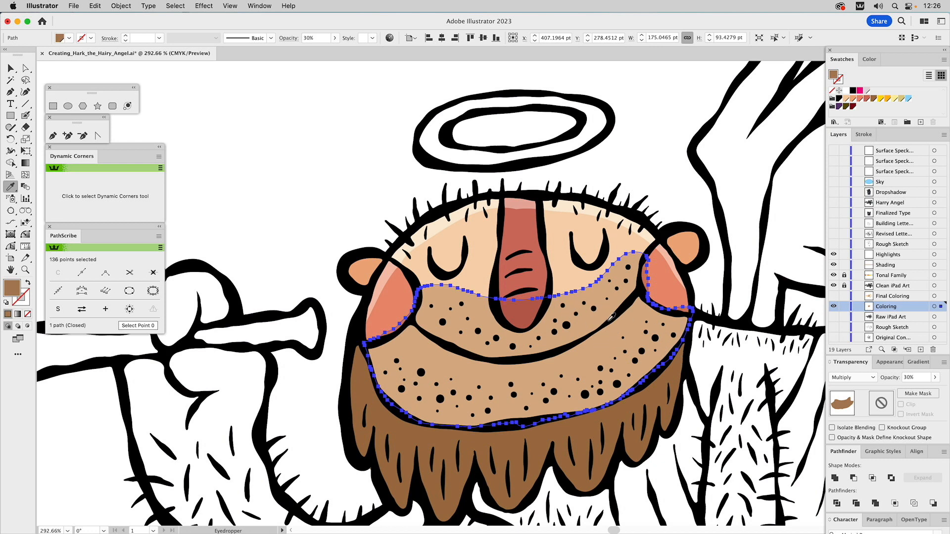
Enlarge the Eraser slightly and erase the stubble shading where it overlaps both cheeks and the nose
left_click(27, 127)
double_click(27, 127)
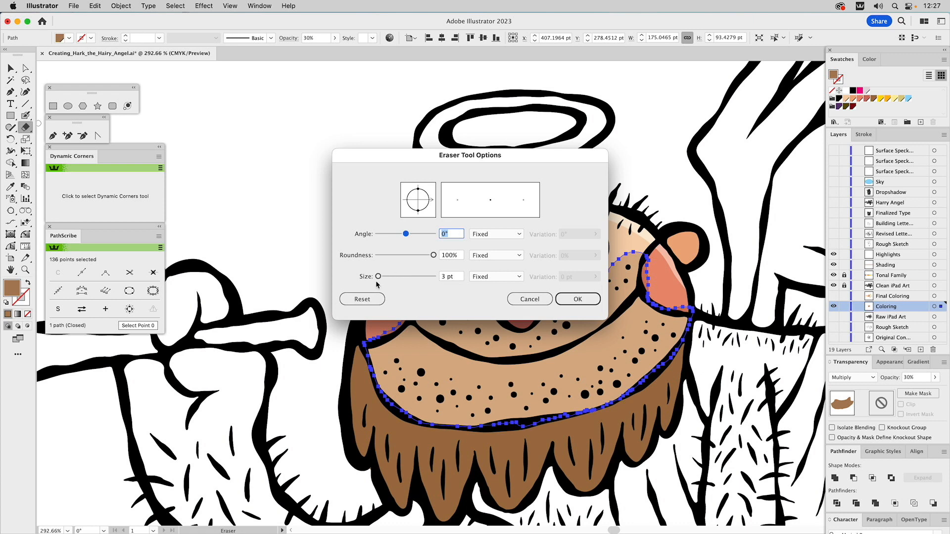
left_click_drag(377, 277, 379, 278)
key("Return")
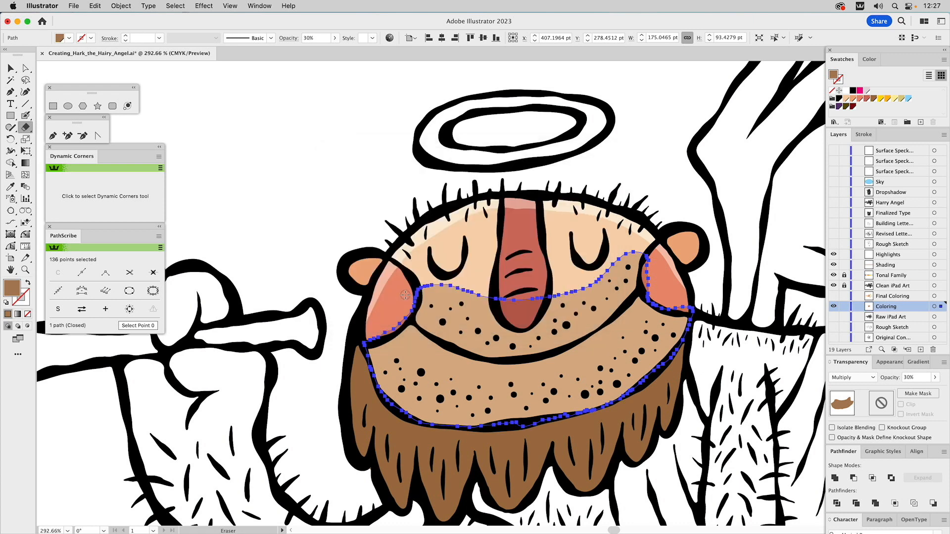
mouse_move(413, 292)
left_mouse_down()
mouse_move(405, 317)
mouse_move(362, 344)
left_mouse_up()
mouse_move(652, 253)
left_mouse_down()
mouse_move(648, 297)
mouse_move(695, 311)
mouse_move(691, 302)
left_mouse_up()
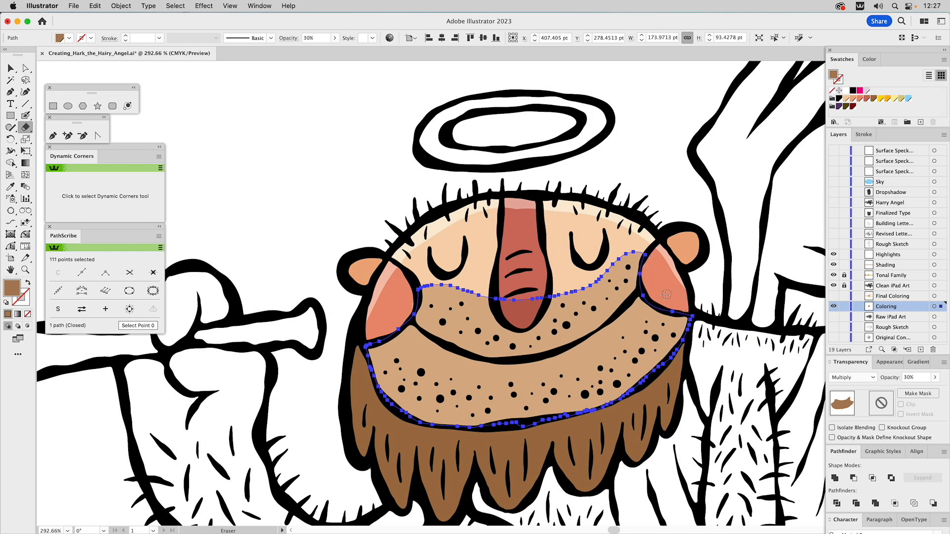
mouse_move(494, 294)
left_mouse_down()
mouse_move(514, 327)
mouse_move(546, 302)
mouse_move(505, 302)
mouse_move(517, 321)
mouse_move(519, 305)
mouse_move(531, 303)
mouse_move(523, 314)
left_mouse_up()
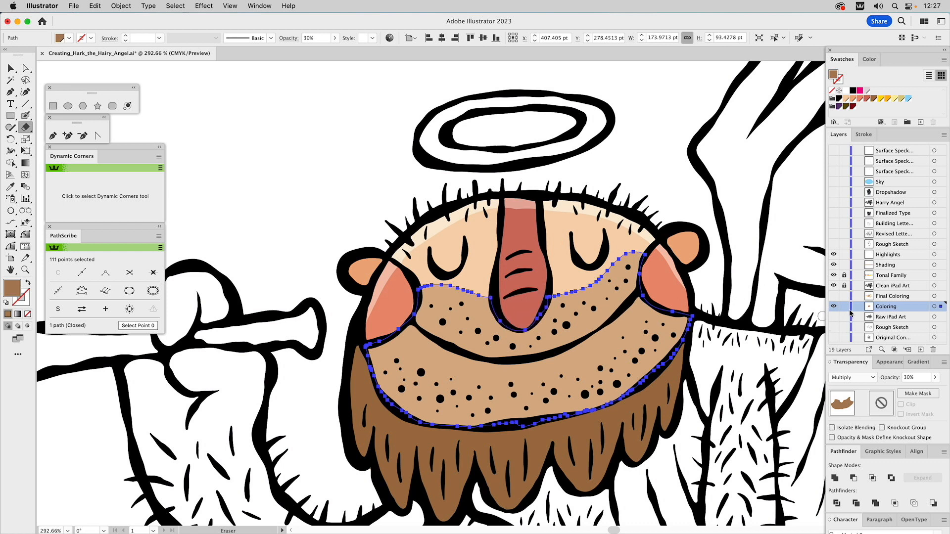
Deselect the stubble shading and outline the outer and inner edges of the halo ring in palette yellow with the Blob Brush
key("v")
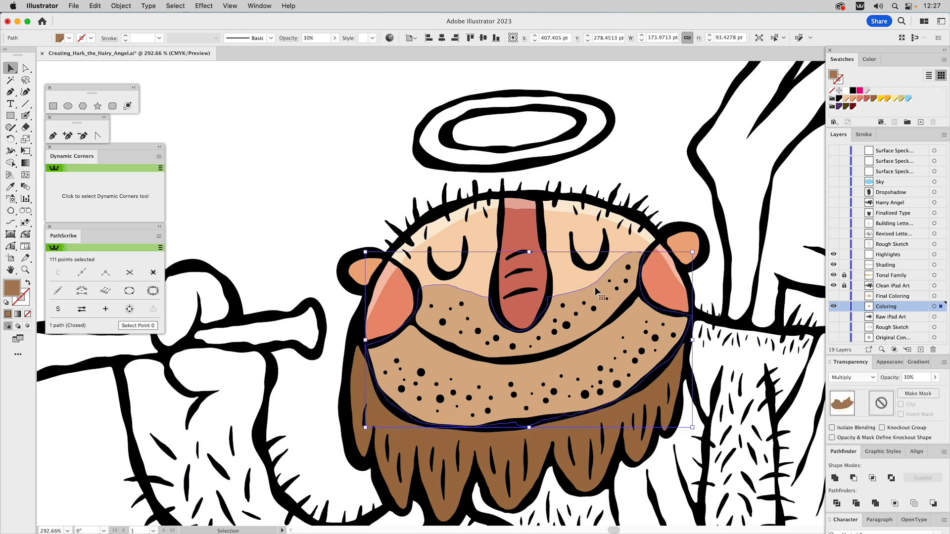
left_click(649, 168)
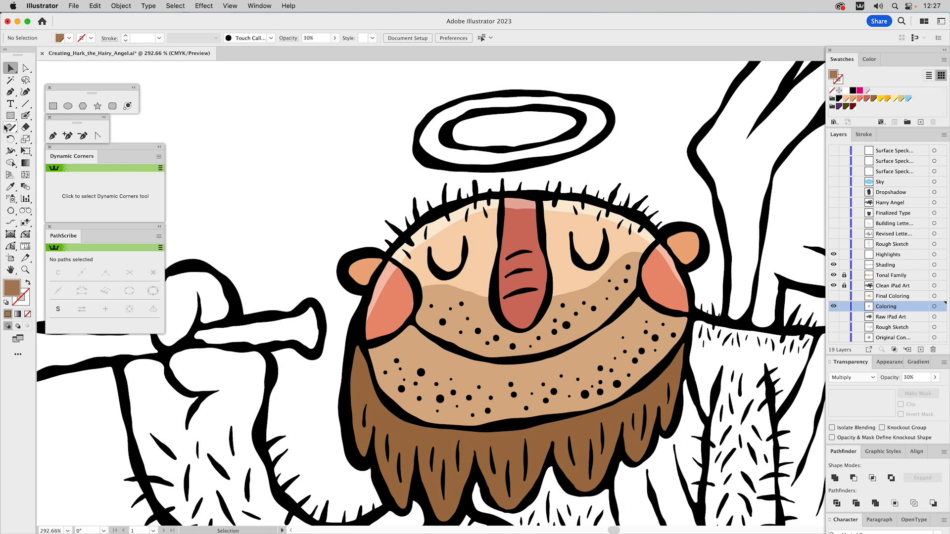
left_click(26, 115)
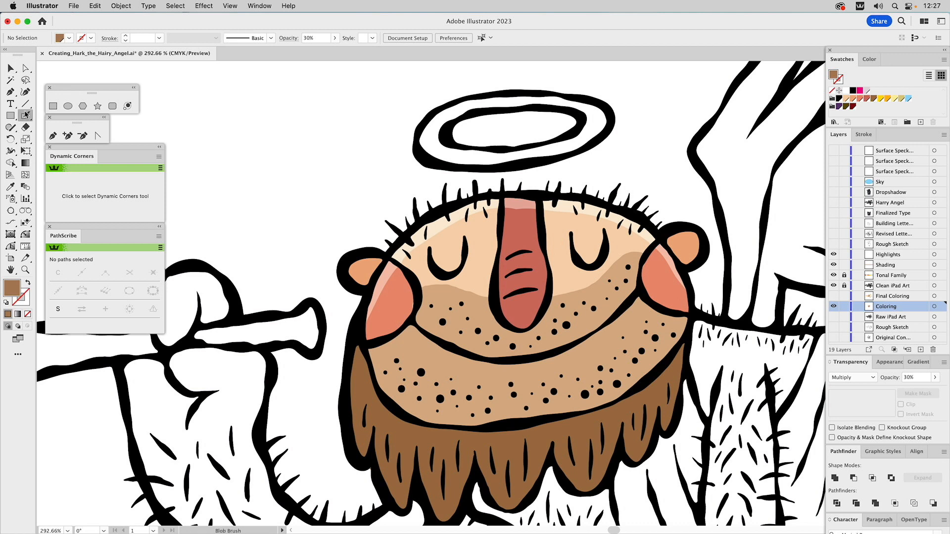
left_click(882, 99)
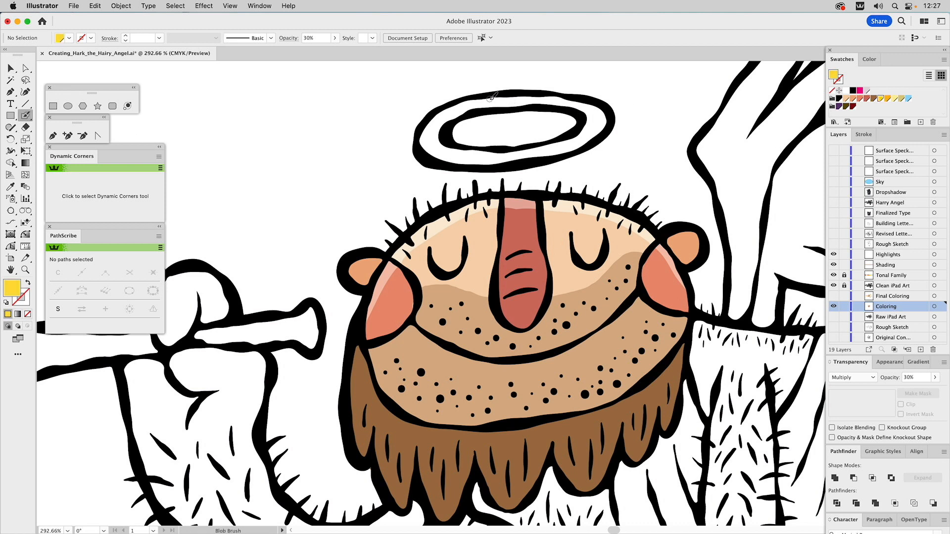
mouse_move(488, 97)
left_mouse_down()
mouse_move(433, 120)
mouse_move(425, 149)
mouse_move(454, 164)
mouse_move(529, 167)
mouse_move(572, 154)
mouse_move(613, 119)
mouse_move(608, 128)
mouse_move(600, 107)
mouse_move(556, 95)
mouse_move(487, 95)
left_mouse_up()
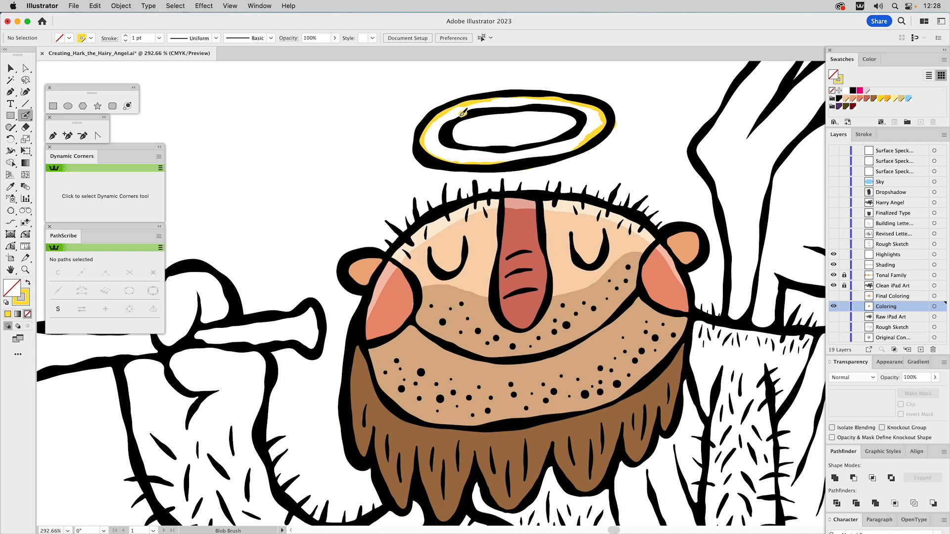
mouse_move(463, 112)
left_mouse_down()
mouse_move(437, 130)
mouse_move(440, 142)
mouse_move(565, 144)
mouse_move(588, 121)
mouse_move(574, 105)
mouse_move(549, 102)
mouse_move(464, 110)
left_mouse_up()
Select both yellow halo outlines and unite them into one compound shape
key("a")
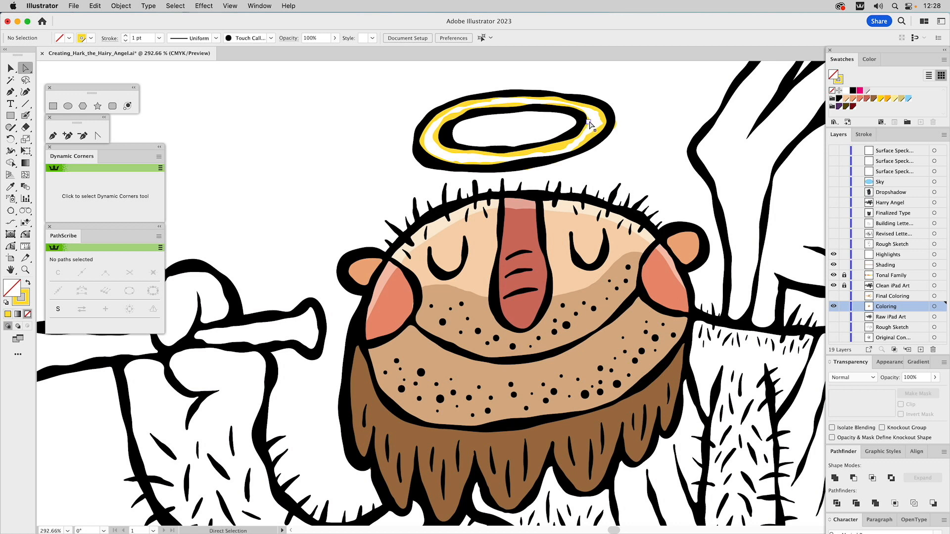
left_click(590, 121)
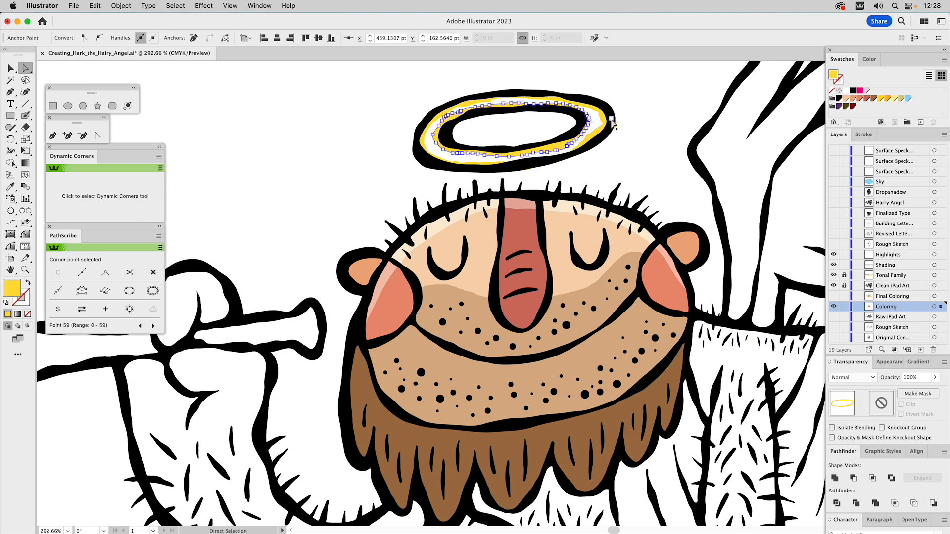
key("v")
left_click(603, 120, "shift")
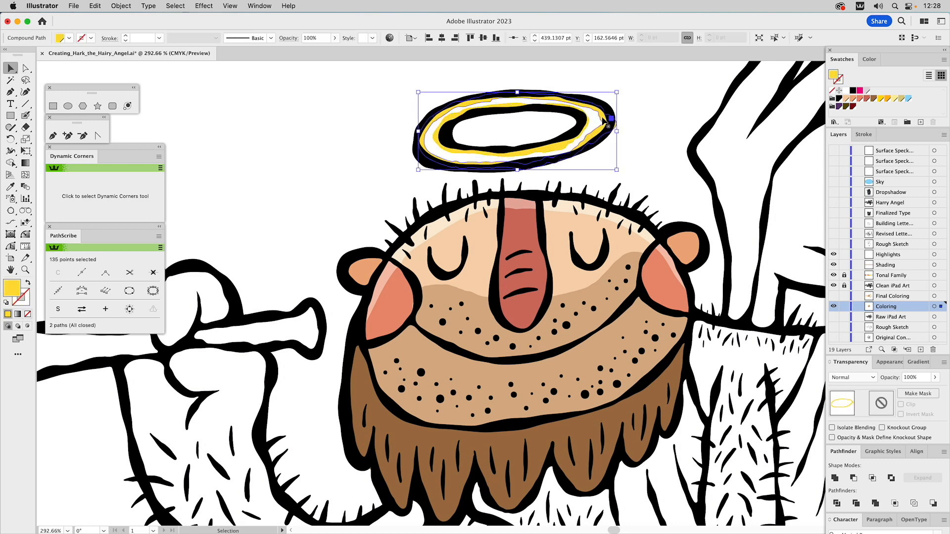
left_click(565, 151, "shift")
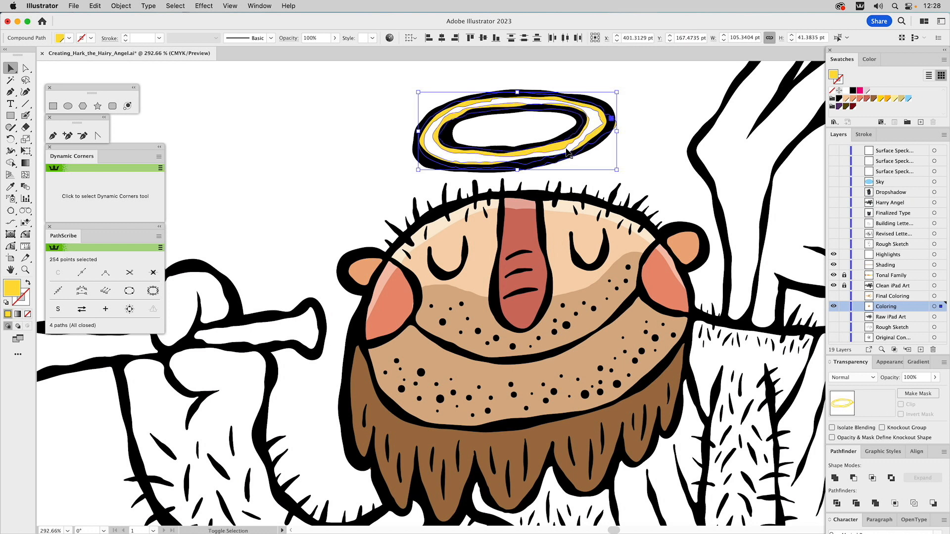
key("super+g")
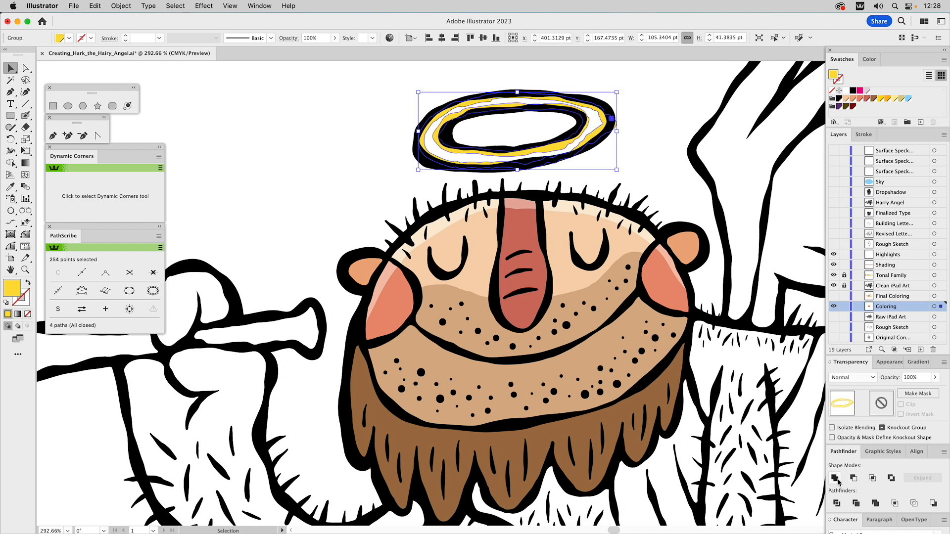
Remove the two inner paths of the yellow halo shape to fill the ring solid
key("a")
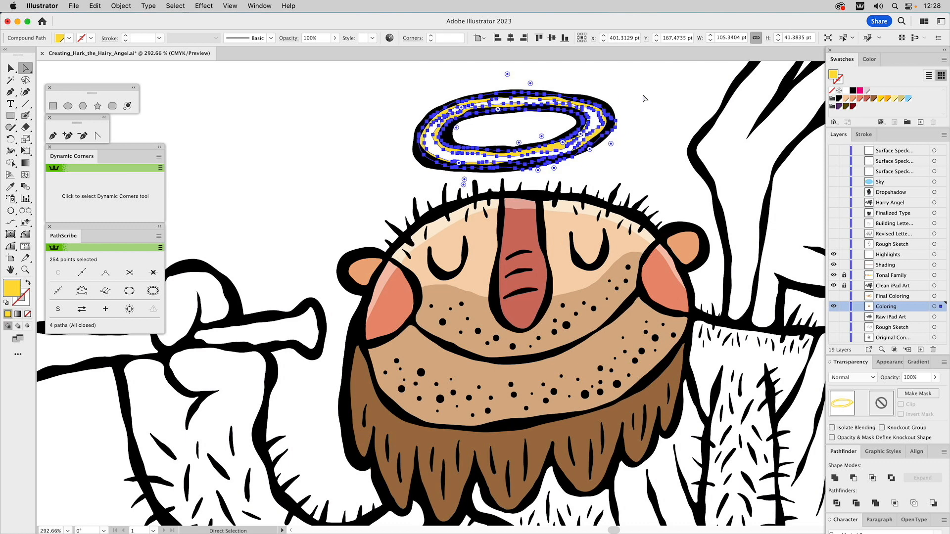
left_click(646, 99)
left_click(600, 123)
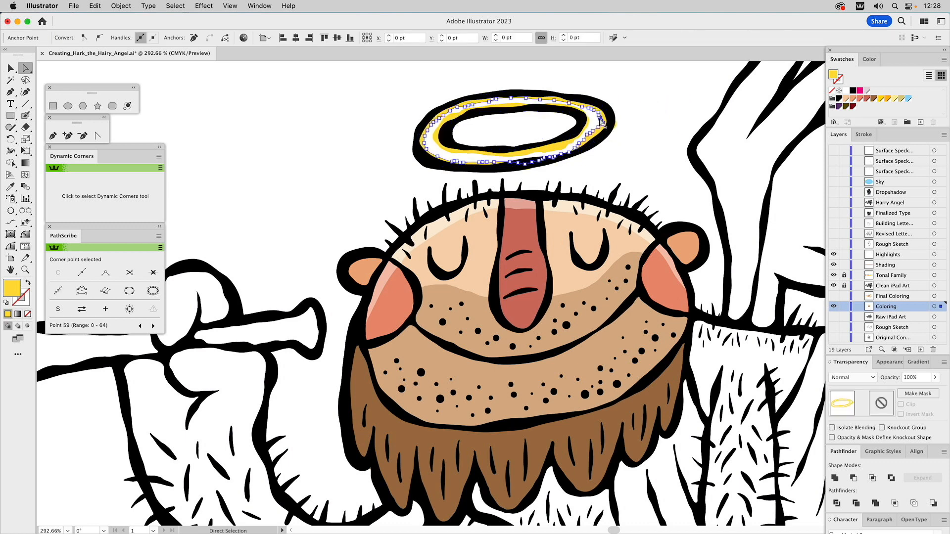
left_click(571, 149)
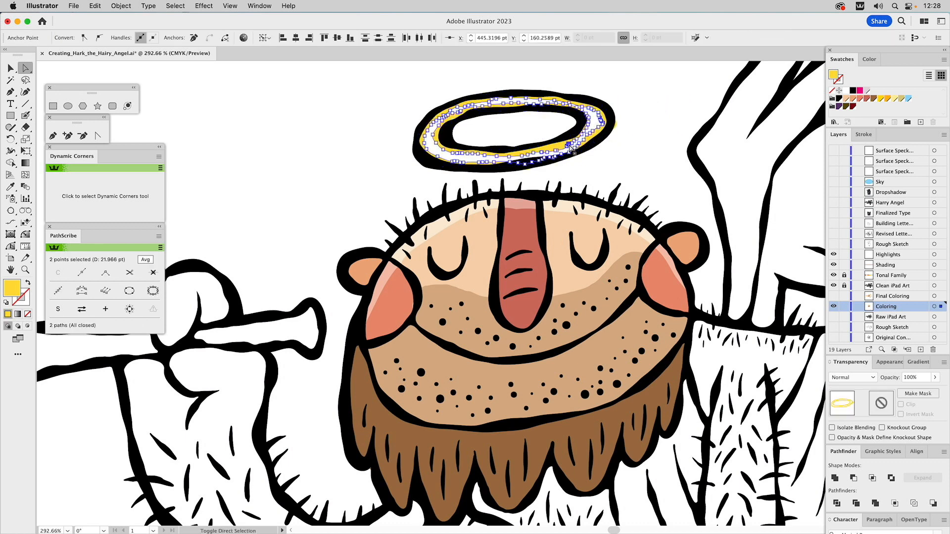
key("super+shift+a")
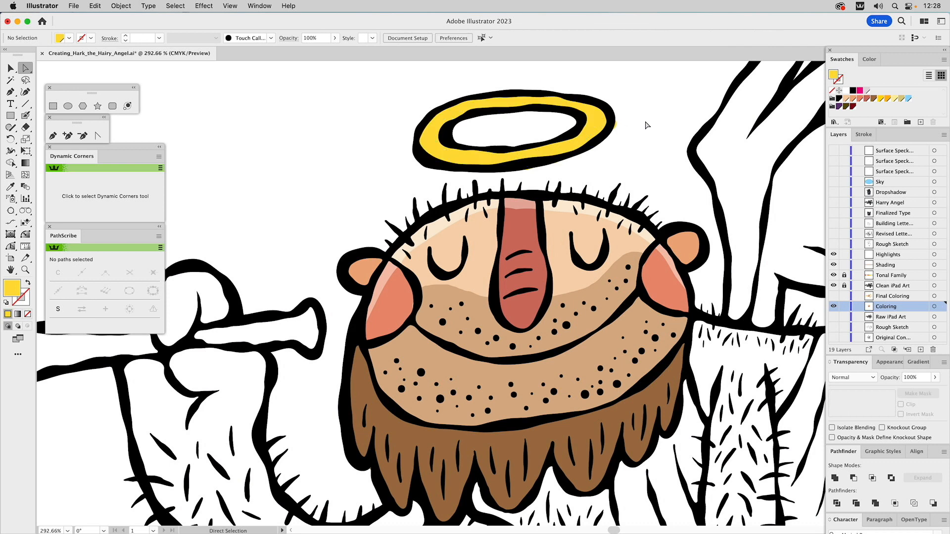
Erase the yellow that spills past the halo's black outline and deselect the shape
key("v")
left_click(607, 127)
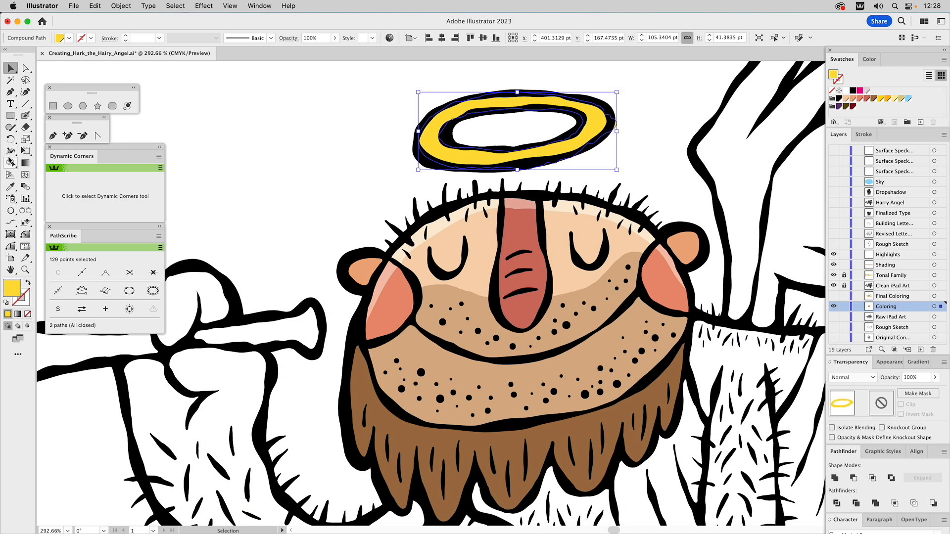
left_click(26, 127)
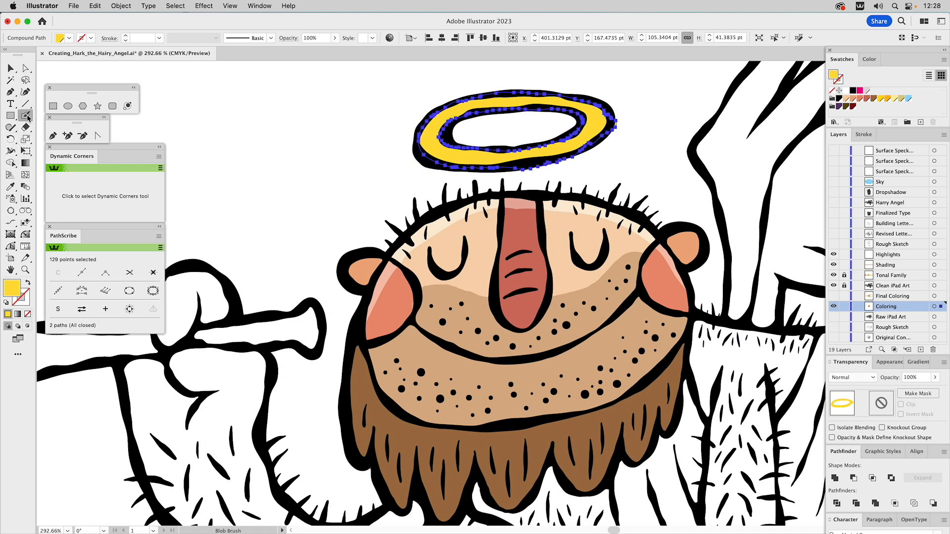
mouse_move(509, 171)
left_mouse_down()
mouse_move(600, 150)
mouse_move(614, 128)
mouse_move(615, 93)
left_mouse_up()
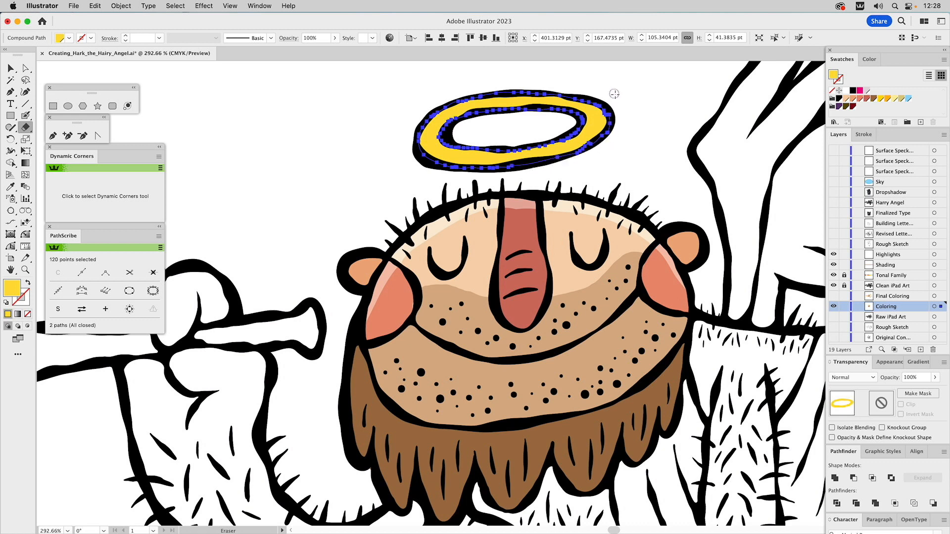
key("v")
left_click(663, 134)
Touch up the coral color along the inner edges of both cheeks with the Blob Brush
key("shift+e")
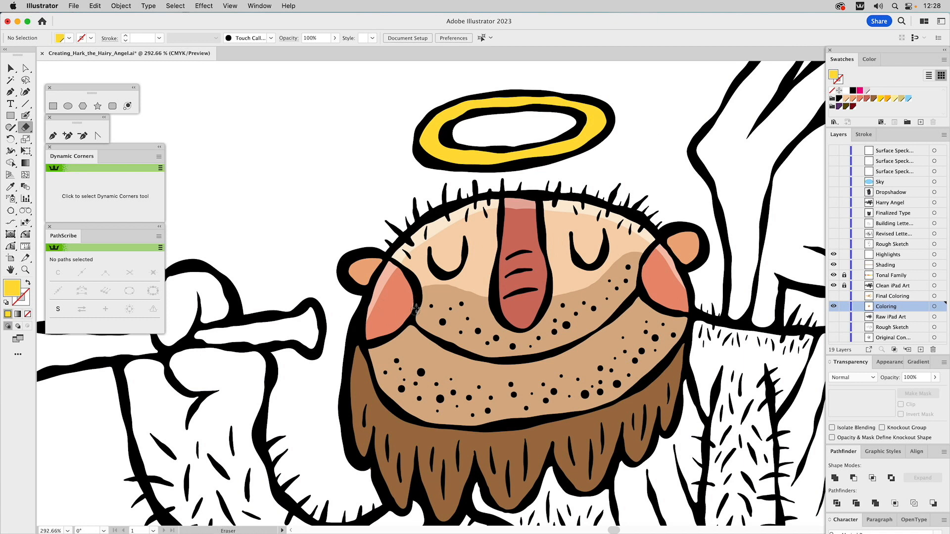
left_click(400, 310)
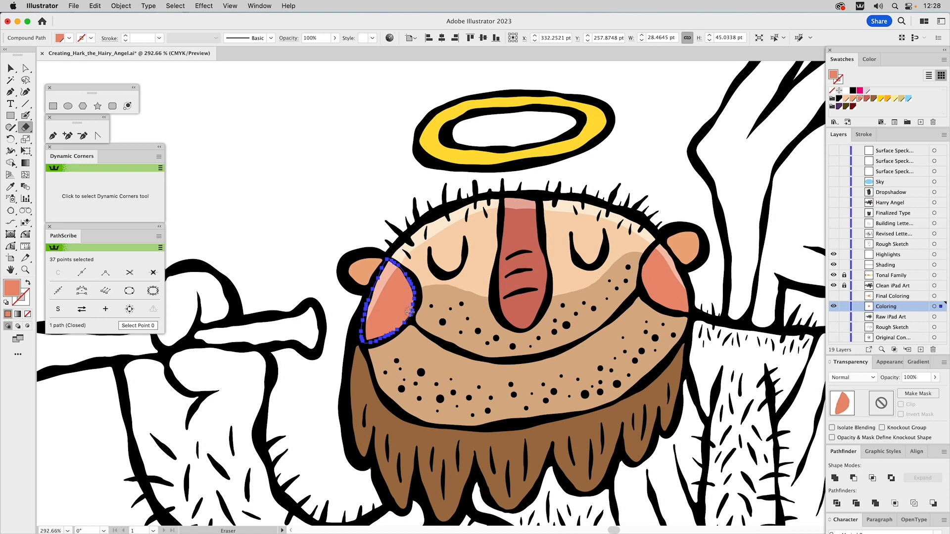
left_click_drag(410, 311, 412, 295)
left_click(26, 116)
key("super+shift+a")
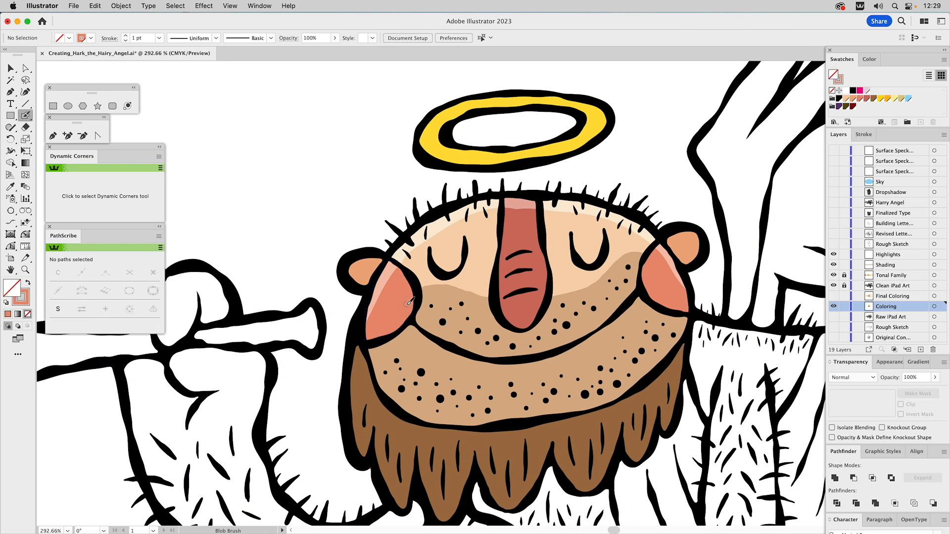
left_click(657, 271, "super")
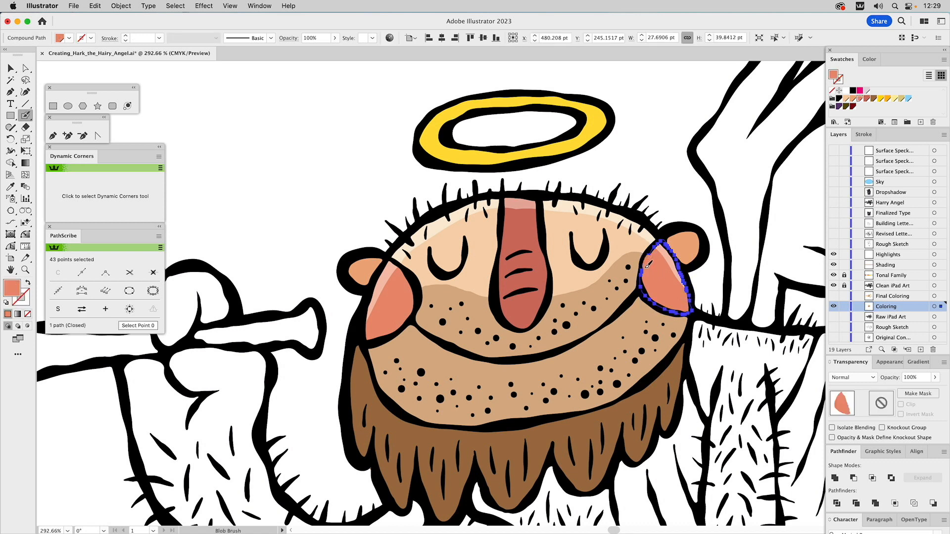
key("super+shift+a")
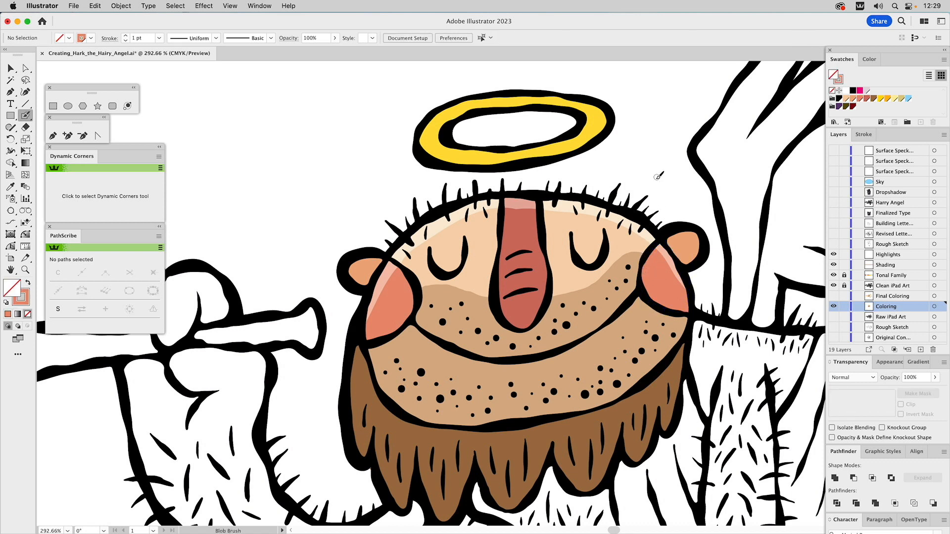
View the whole angel, hide the Coloring layer and show the Final Coloring layer
left_click(25, 269)
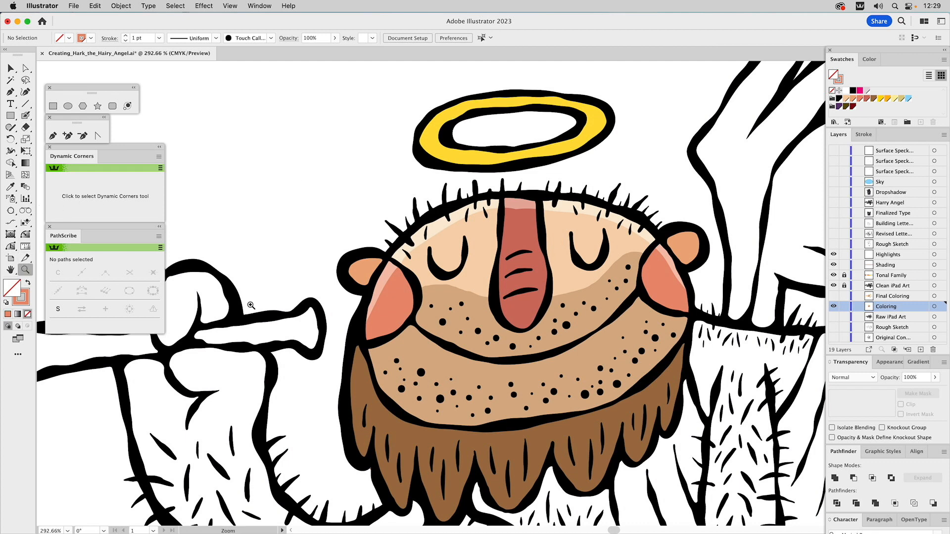
left_click(531, 325, "alt")
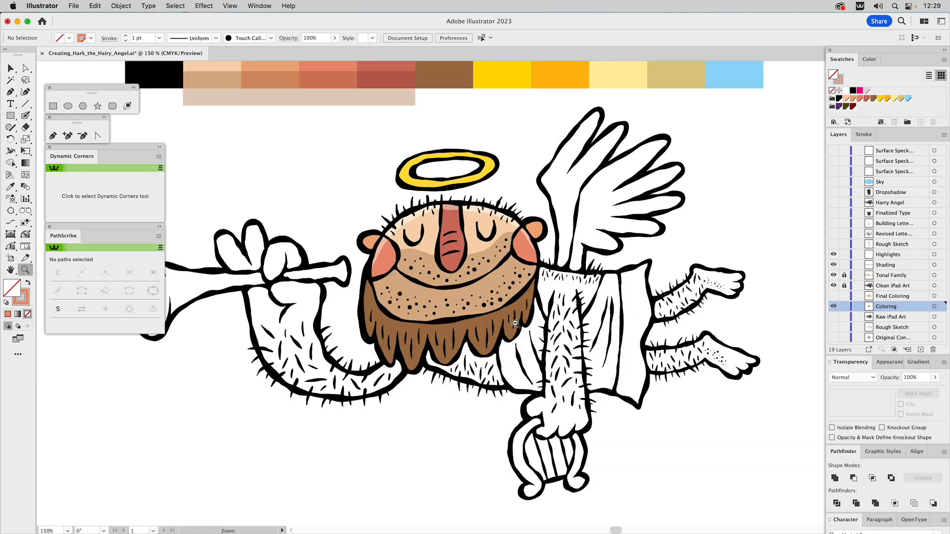
left_click(492, 317, "alt")
left_click_drag(486, 312, 523, 317)
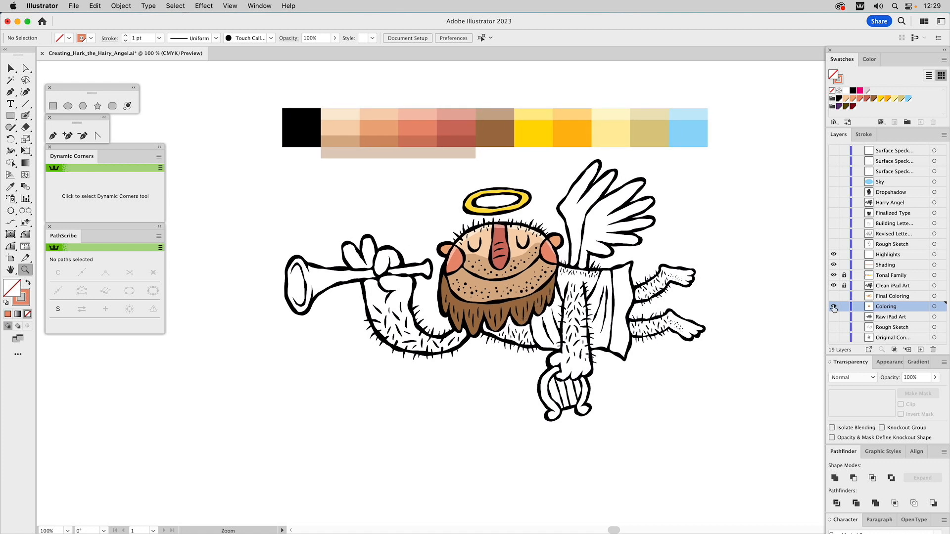
left_click(833, 307)
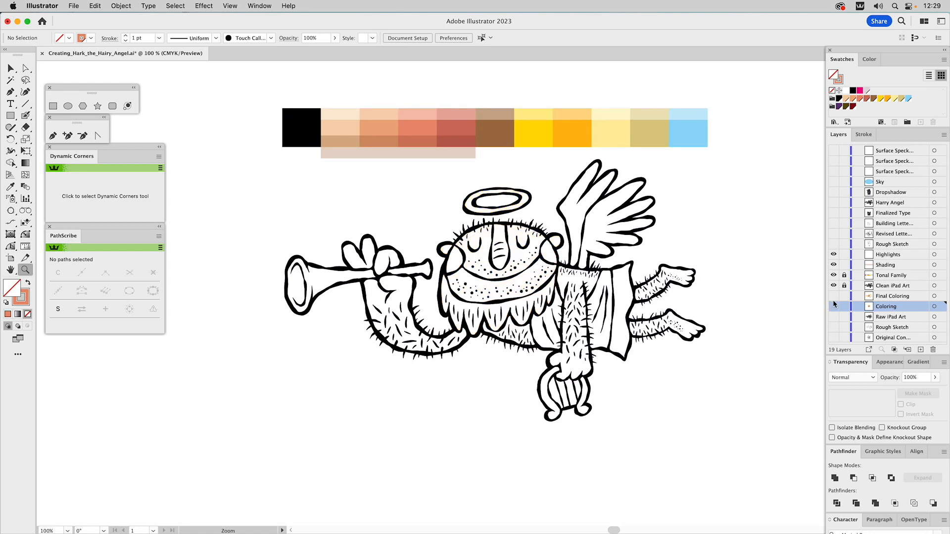
left_click(834, 296)
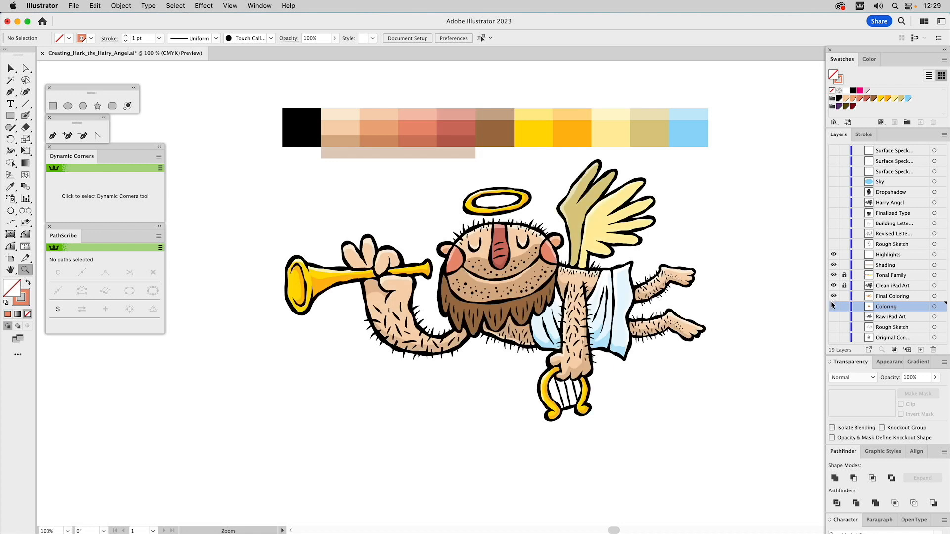
Examine the orange shading shape and the semi-transparent white highlight shape on the trumpet
key("v")
key("z")
left_click_drag(278, 215, 470, 365)
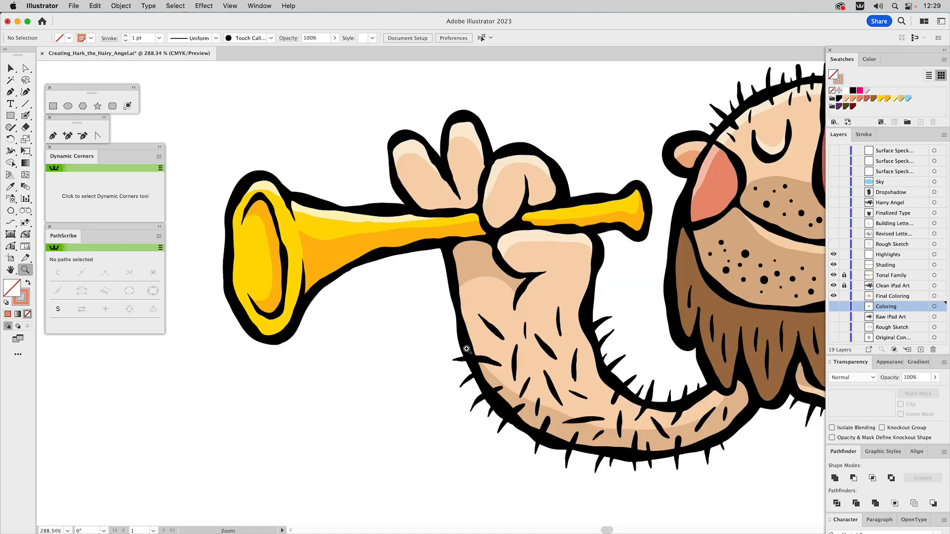
key("v")
left_click(334, 250)
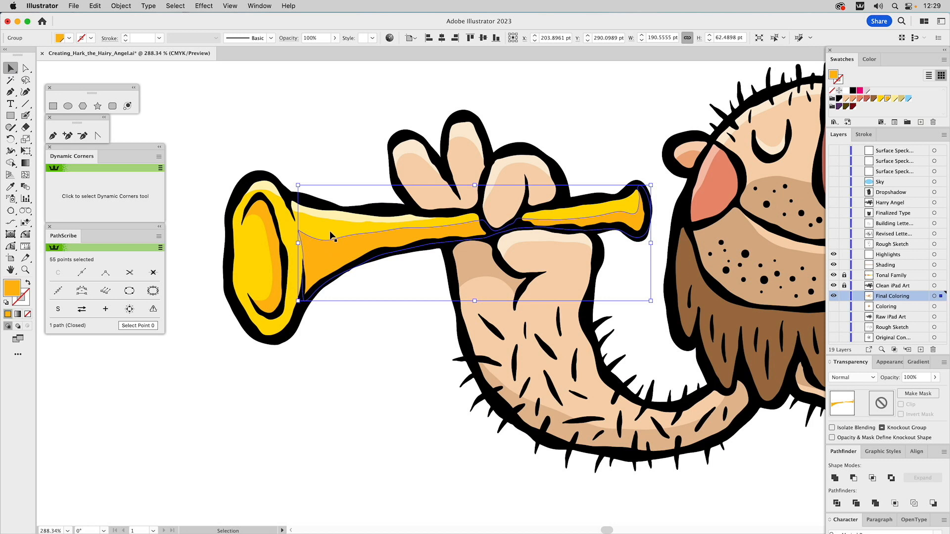
left_click(333, 218)
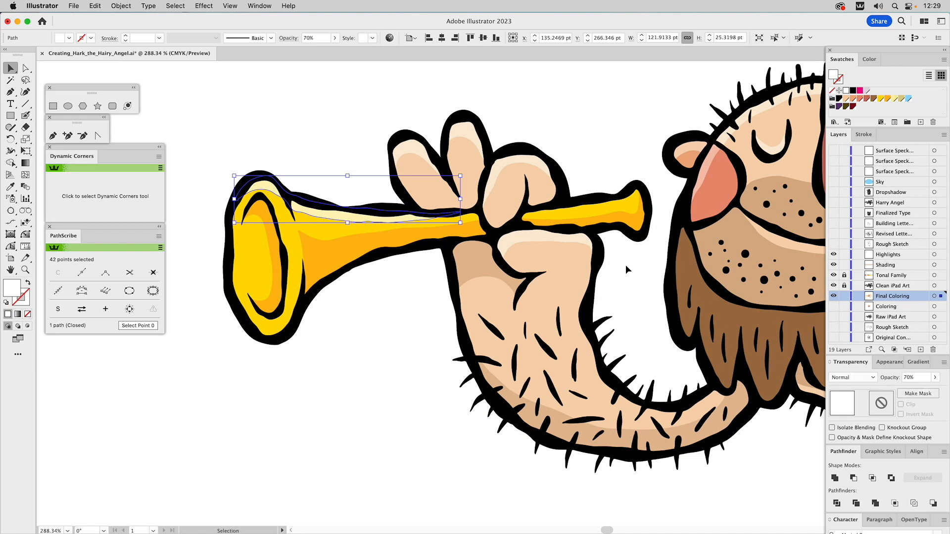
Set the opacity of the brown Multiply shadow on the forearm below the trumpet to 30%
left_click(471, 266)
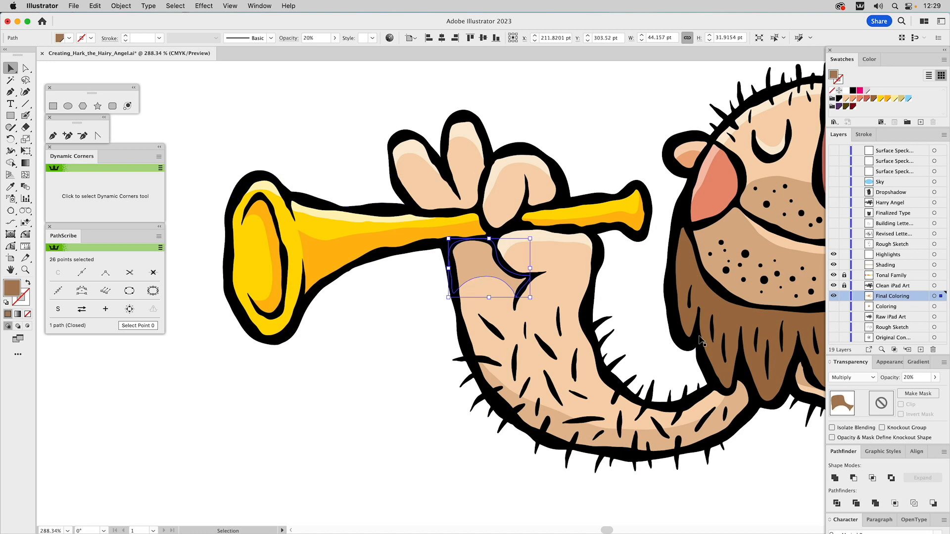
left_click(904, 377)
type("3")
key("Return")
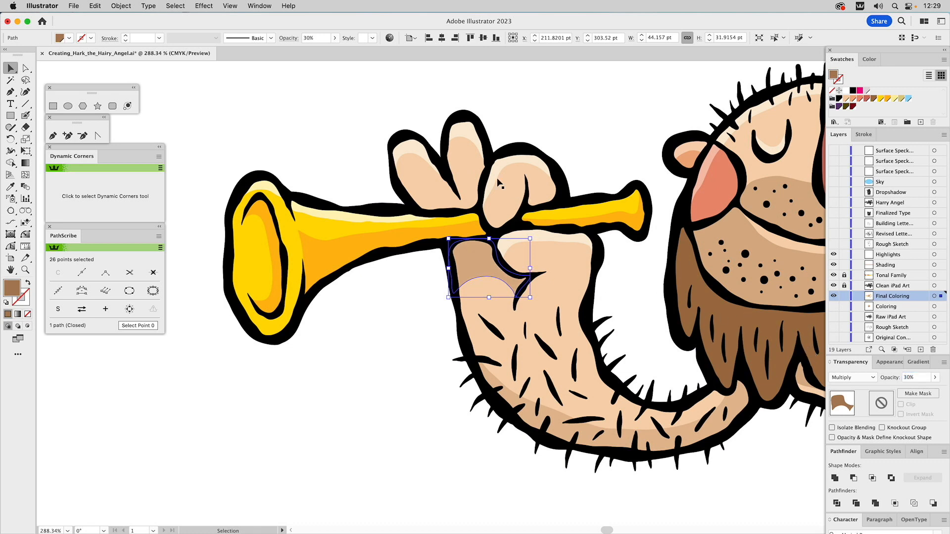
left_click(585, 123)
Move the light skin shape beneath the smile off the face to inspect it, and undo the move
left_click_drag(780, 265, 572, 279)
left_click_drag(711, 263, 567, 346)
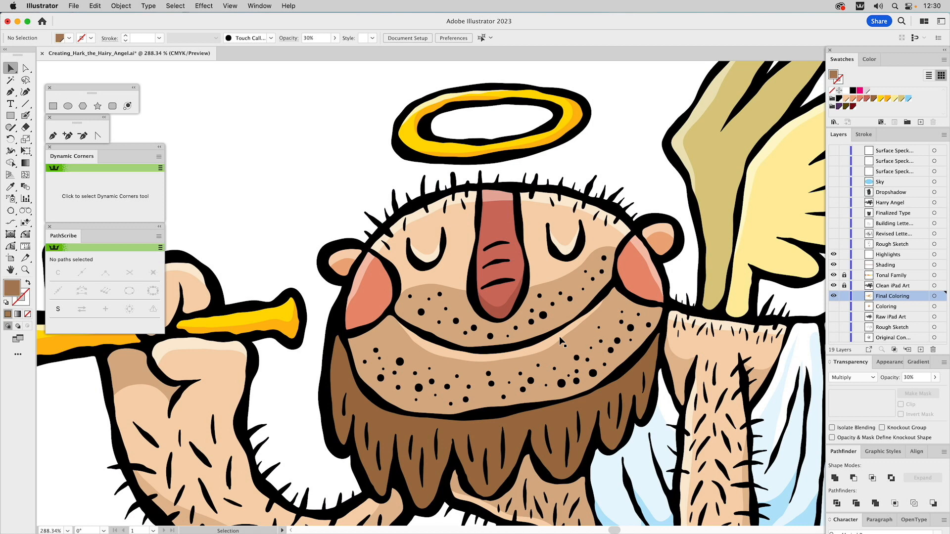
left_click(559, 336)
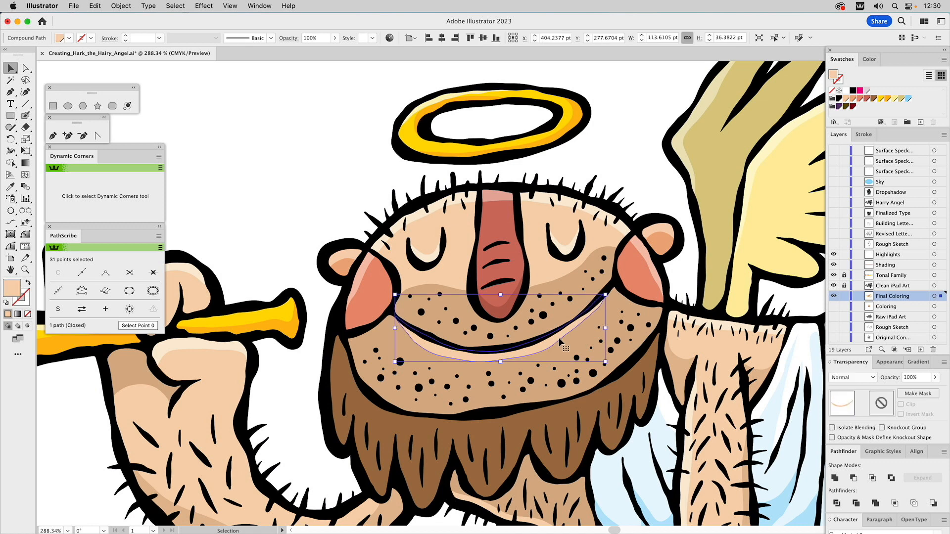
left_click_drag(559, 337, 627, 158)
key("super+z")
left_click(630, 148)
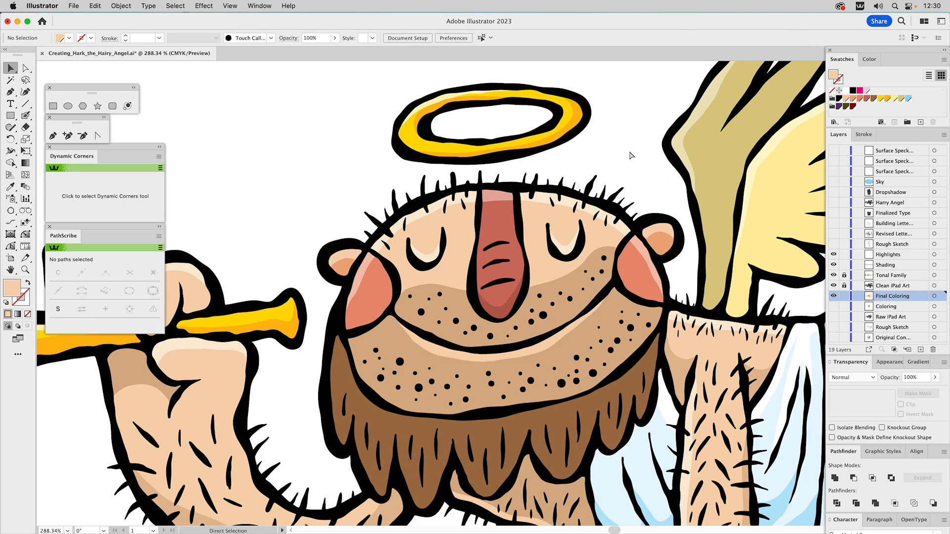
Show and activate the Rough Sketch layer with the handwritten title, and compare it with the Revised Lettering layer
key("super+0")
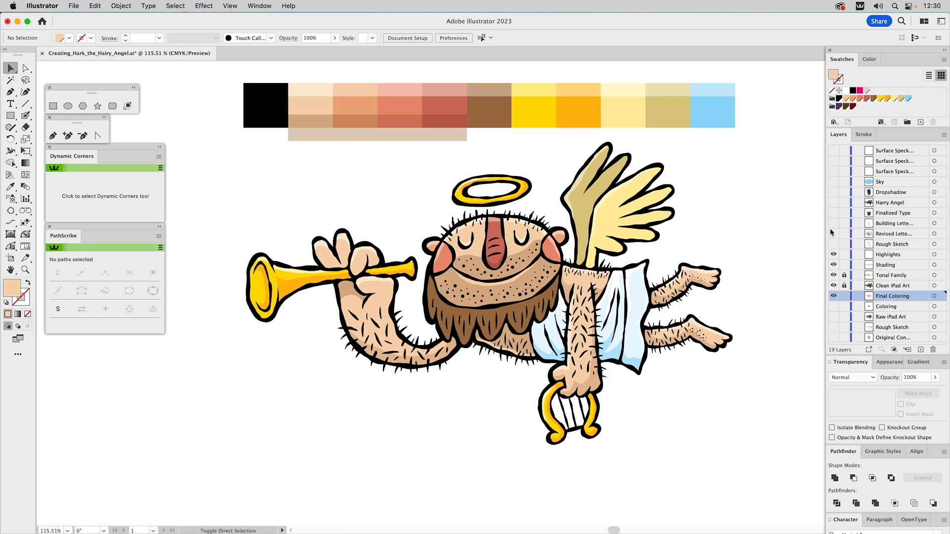
key("super+0")
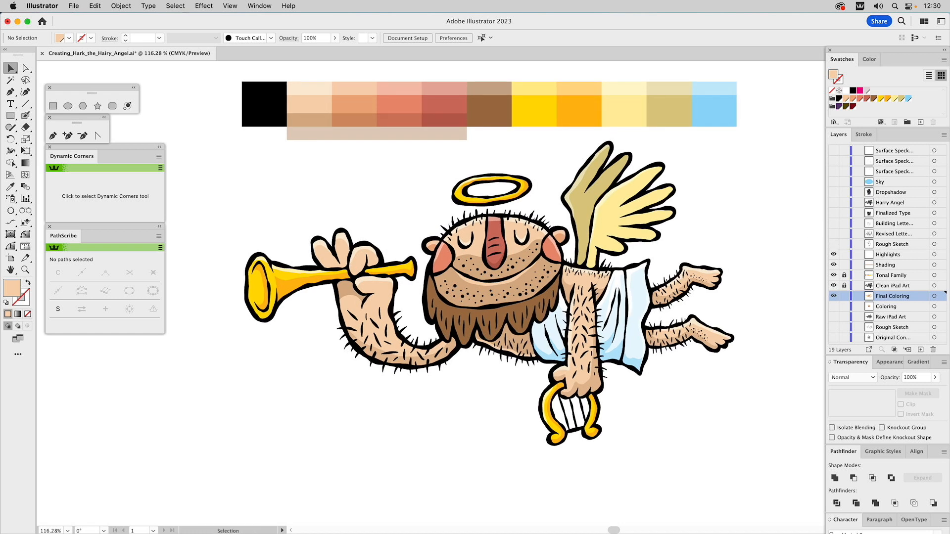
left_click(833, 245, "alt")
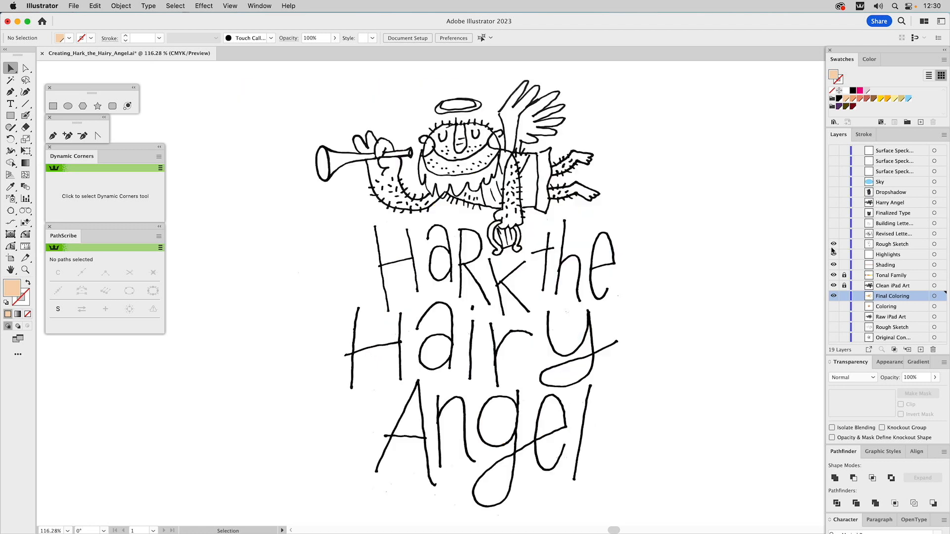
left_click(892, 243)
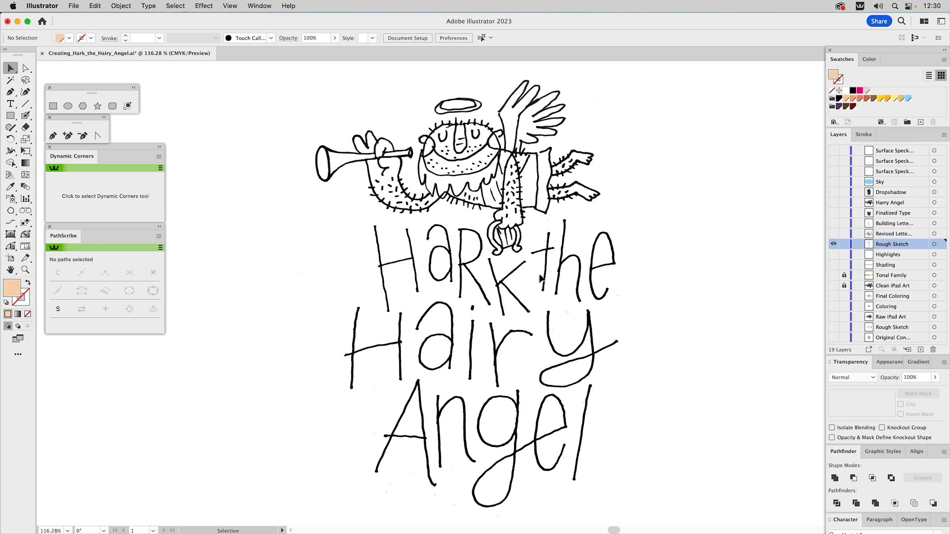
left_click(834, 234)
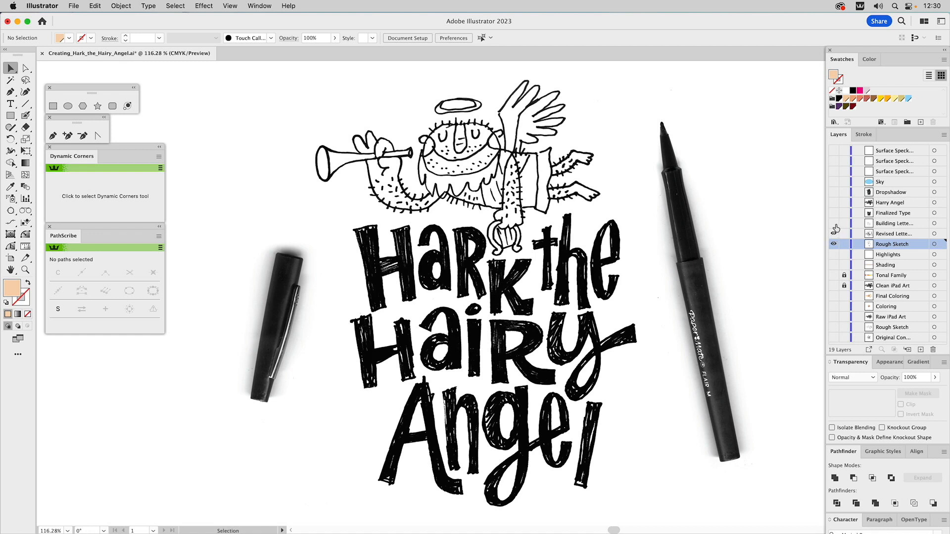
Show only the Building Lettering layer, make it active, and choose a black fill for tracing the first H of the title
left_click(834, 224)
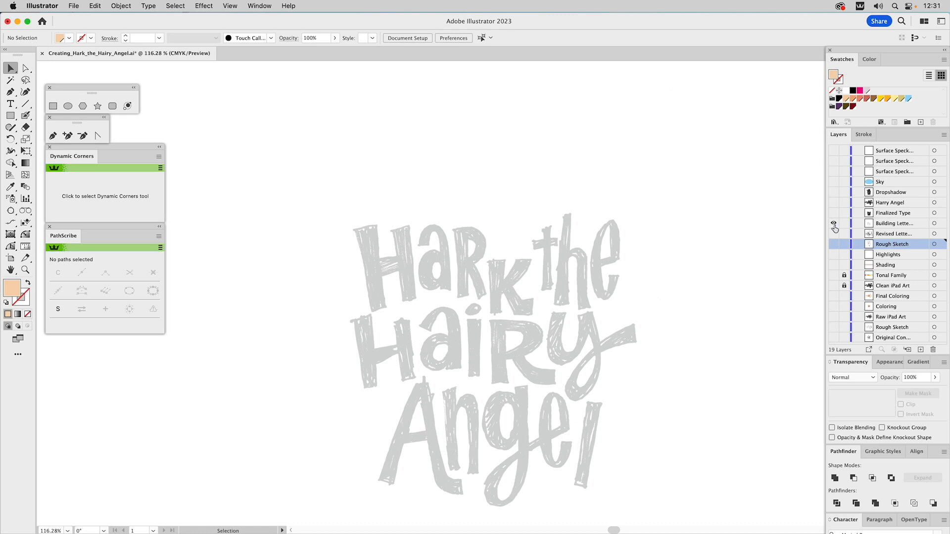
left_click(847, 224)
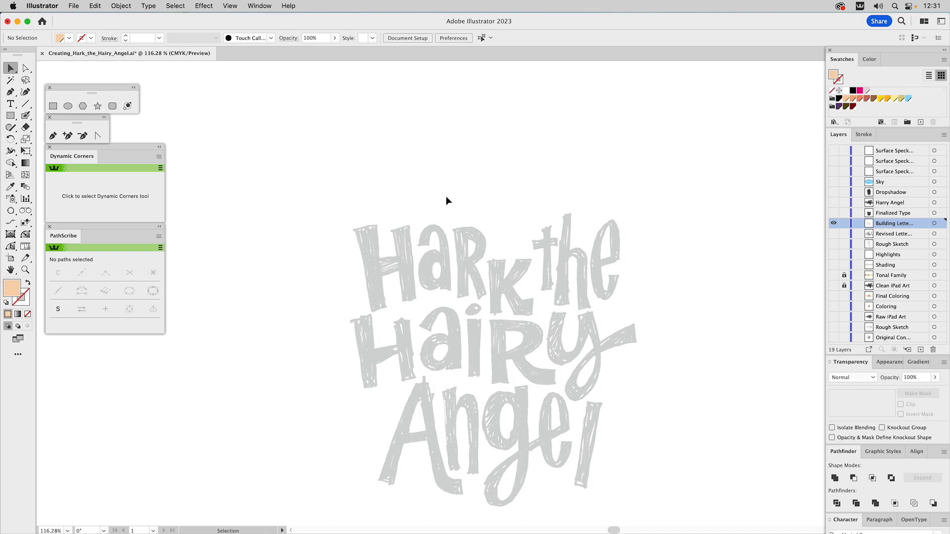
left_click(27, 115)
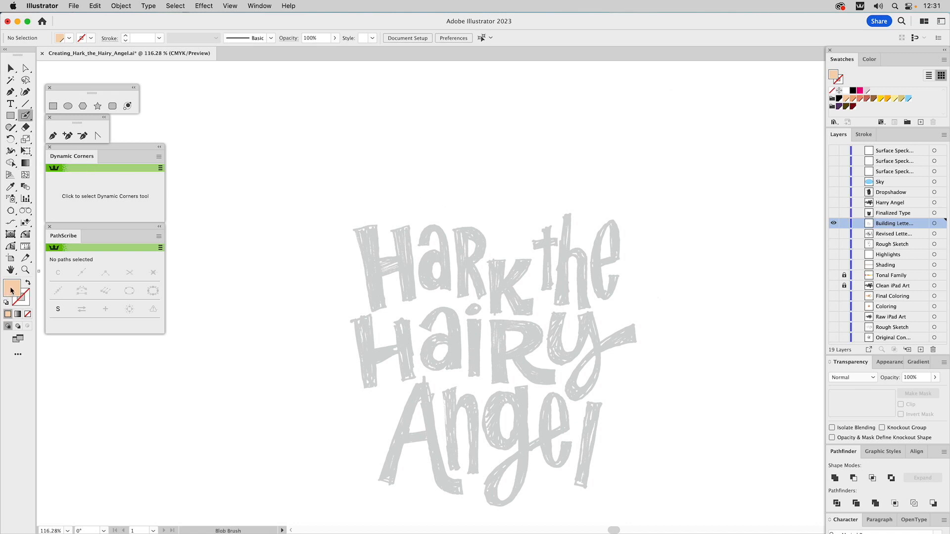
left_click(839, 99)
key("z")
left_click_drag(342, 214, 398, 310)
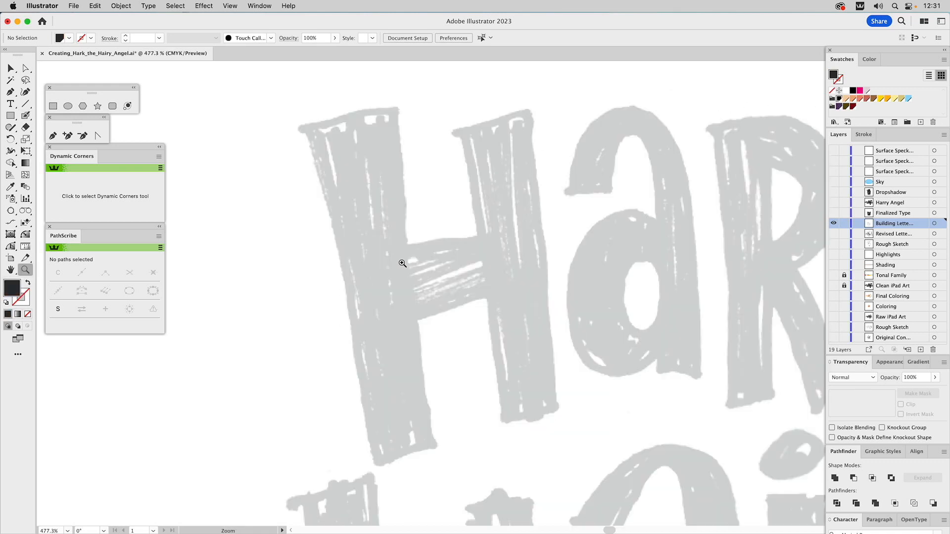
Reduce the Blob Brush size to 2 pt, then lower it further for fine outlines
double_click(27, 117)
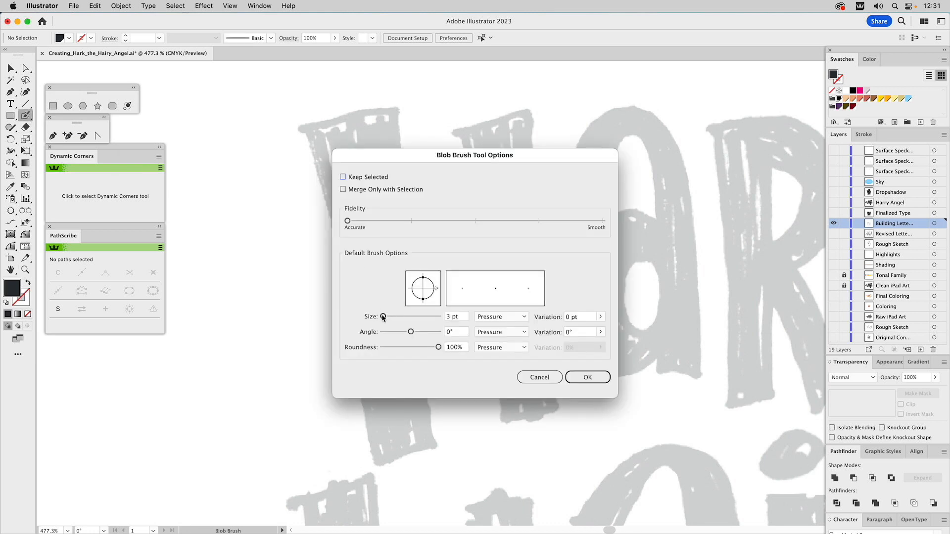
left_click_drag(384, 318, 383, 319)
left_click(587, 377)
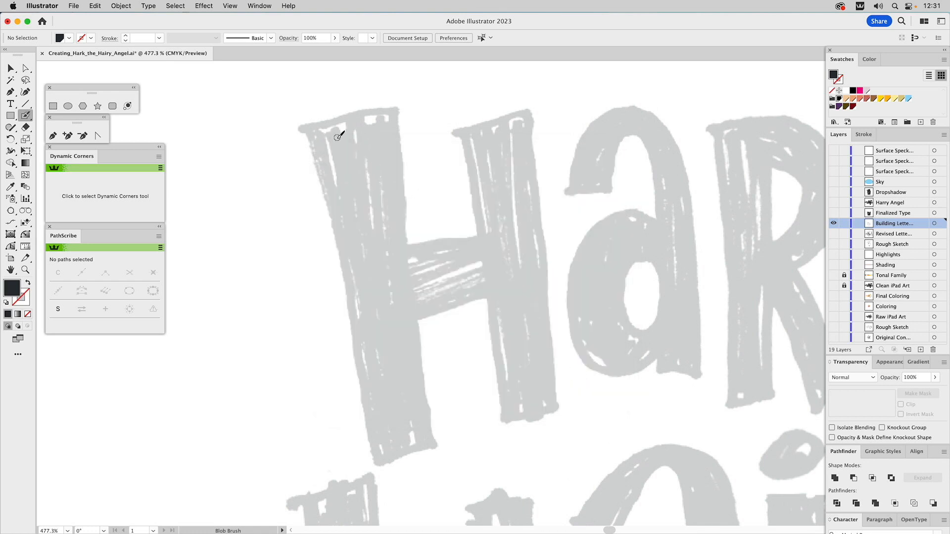
double_click(26, 116)
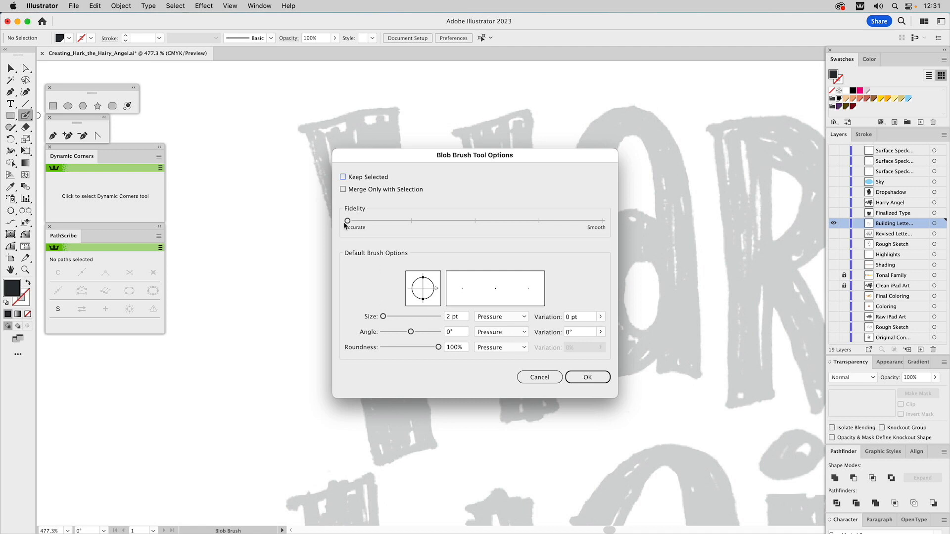
left_click_drag(383, 316, 374, 319)
left_click(587, 377)
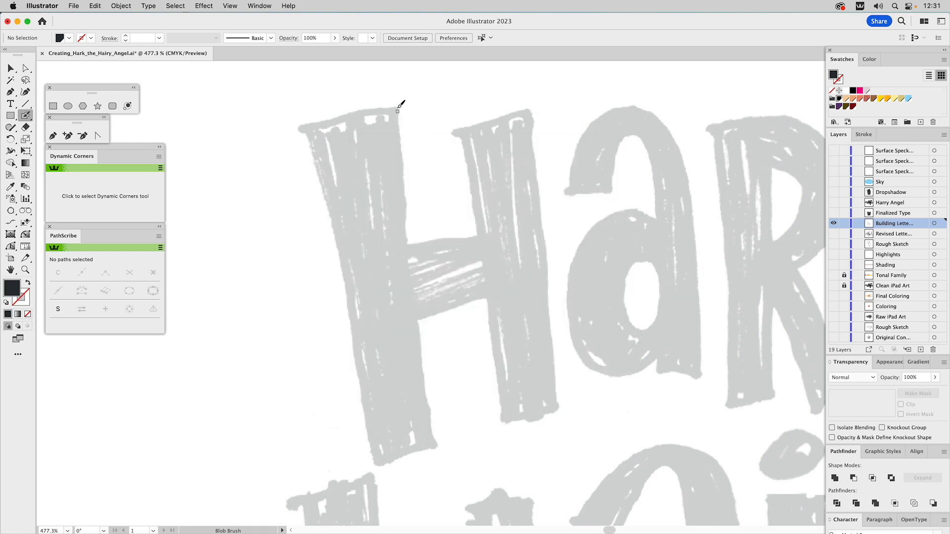
Trace the outlines of the two stems and the crossbar of the H in "Hark" with the Blob Brush
mouse_move(398, 109)
left_mouse_down()
mouse_move(304, 124)
mouse_move(377, 465)
mouse_move(436, 444)
mouse_move(398, 105)
left_mouse_up()
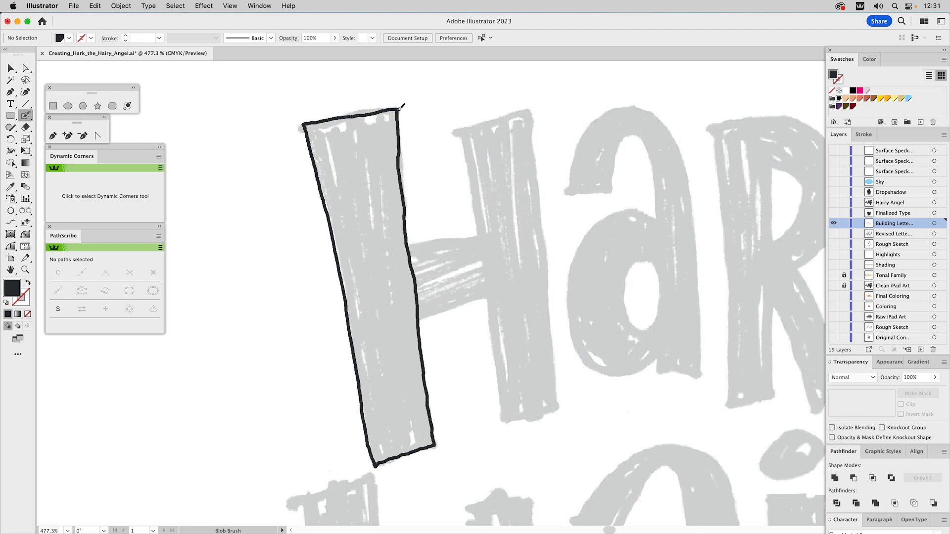
key("shift+x")
mouse_move(462, 130)
left_mouse_down()
mouse_move(532, 111)
mouse_move(559, 407)
mouse_move(505, 423)
mouse_move(464, 127)
left_mouse_up()
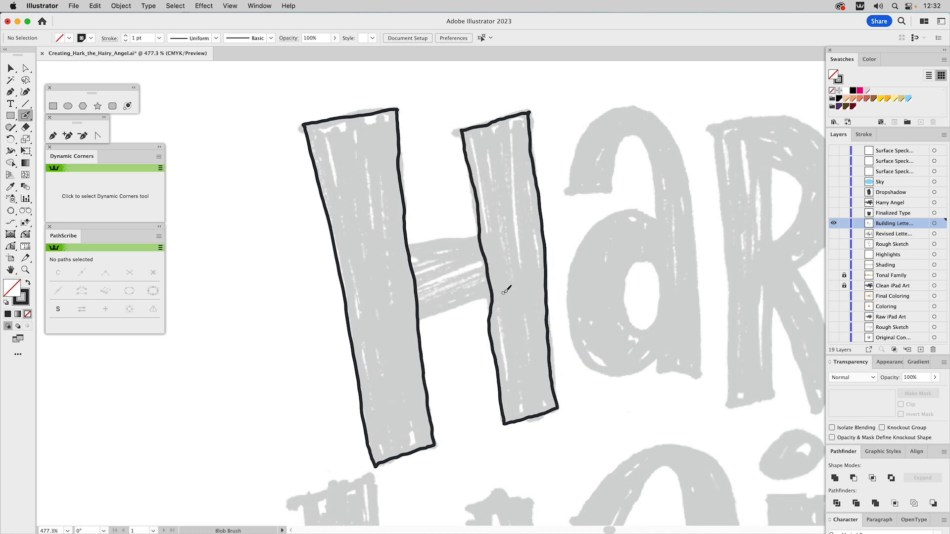
mouse_move(487, 280)
left_mouse_down()
mouse_move(492, 318)
mouse_move(485, 274)
left_mouse_up()
left_click_drag(400, 248, 498, 234)
left_click_drag(410, 321, 490, 296)
key("super+z")
mouse_move(415, 321)
left_mouse_down()
mouse_move(498, 294)
mouse_move(401, 325)
mouse_move(490, 294)
mouse_move(459, 303)
left_mouse_up()
Remove the inner contours of the traced H to make the letter solid black
key("a")
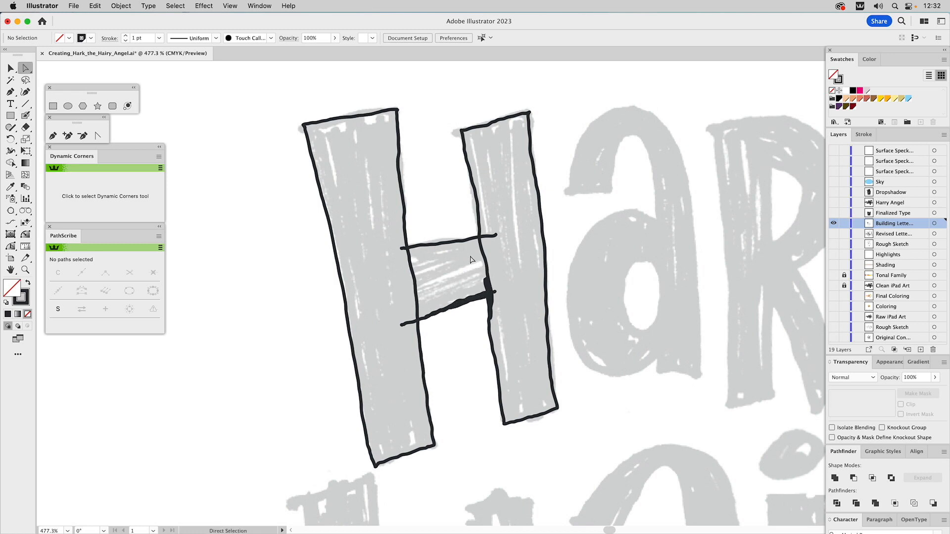
left_click(479, 242)
left_click(487, 237, "shift")
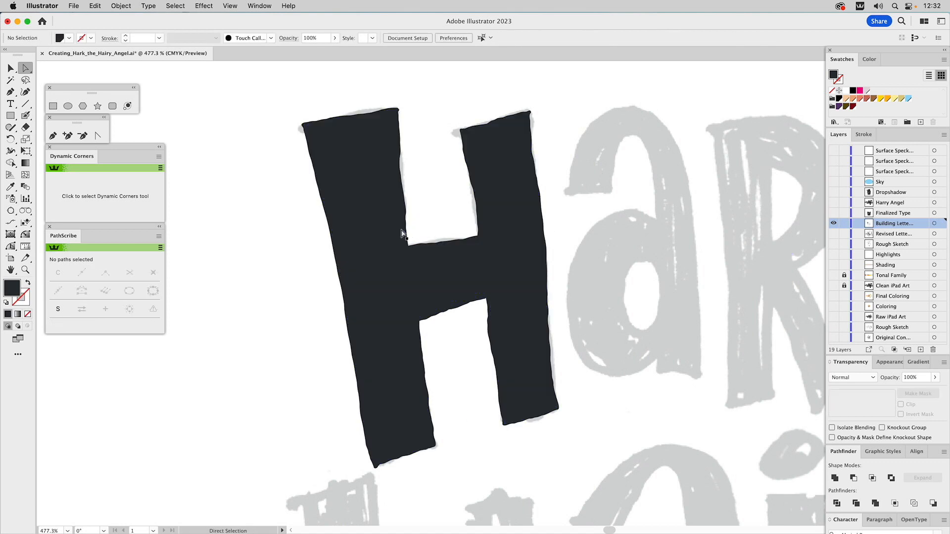
View the whole title, show the Finalized Type layer and hide the Building Lettering layer
left_click(25, 270)
left_click(485, 276, "alt")
left_click(485, 276, "alt")
left_click(485, 276, "alt")
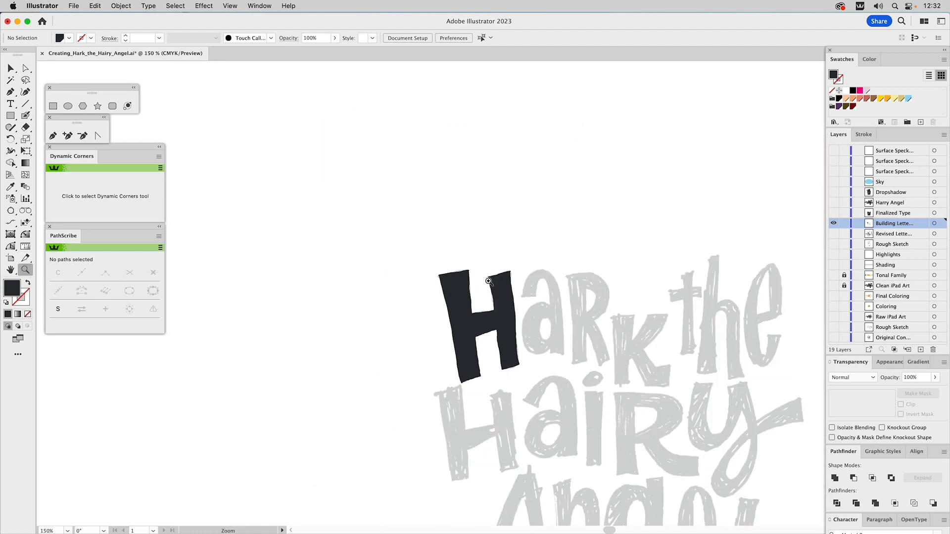
left_click(572, 326, "alt")
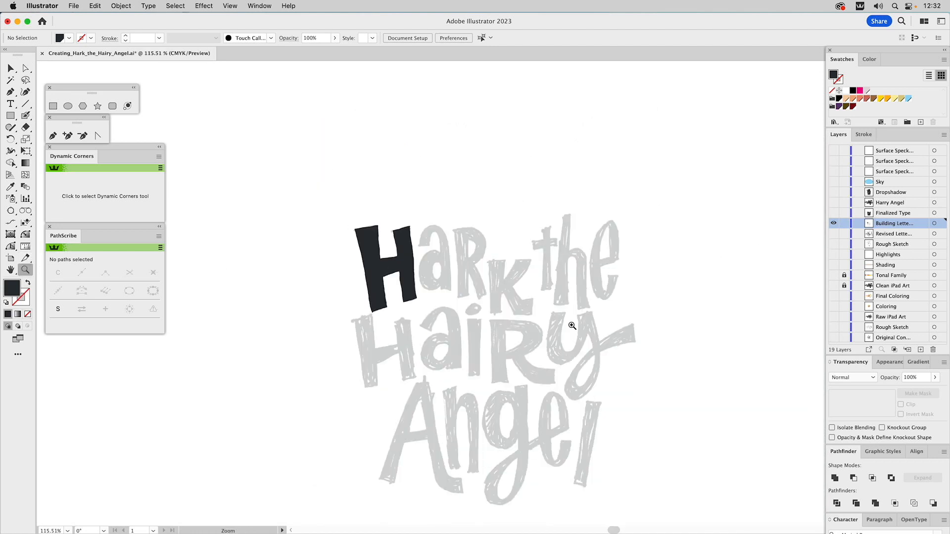
left_click(833, 214)
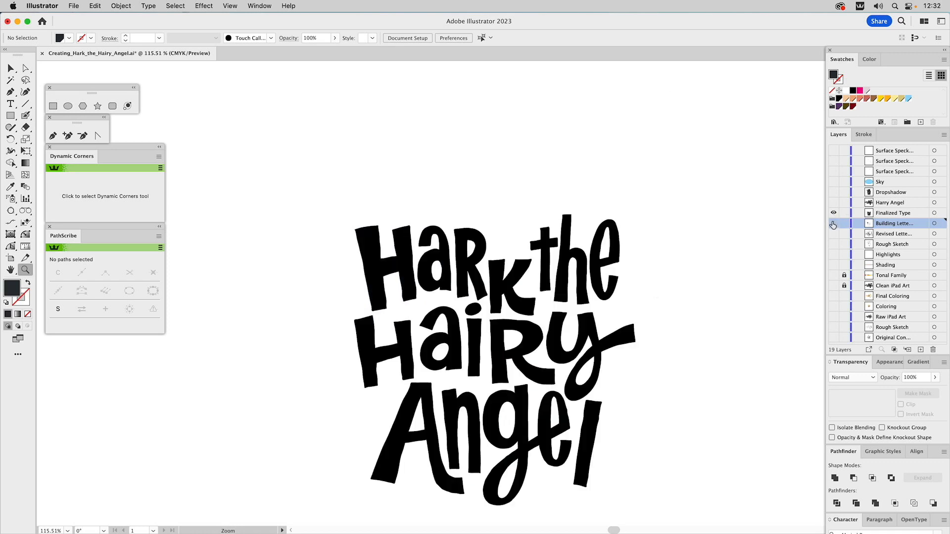
Inspect the shapes of "Hark" and "the" in the finalized lettering, and show the Harry Angel artwork
key("v")
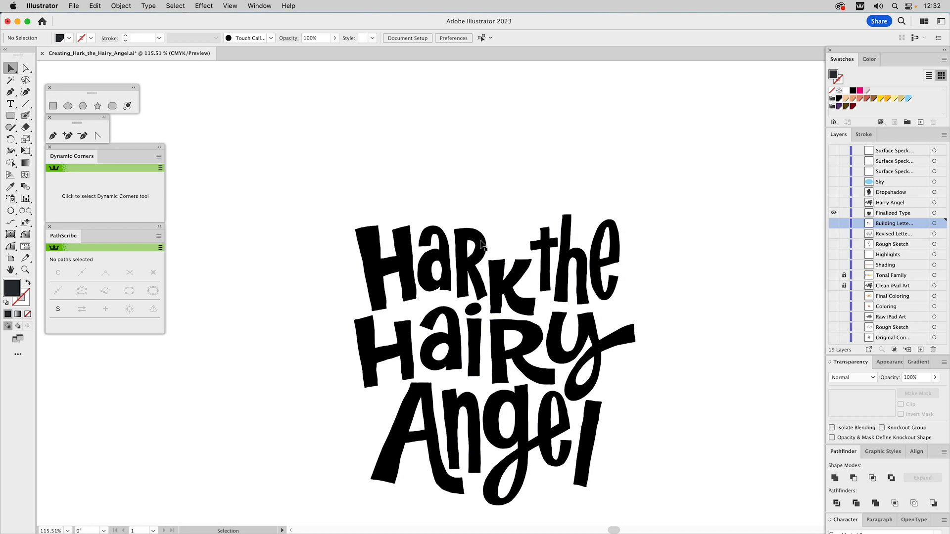
left_click(481, 243)
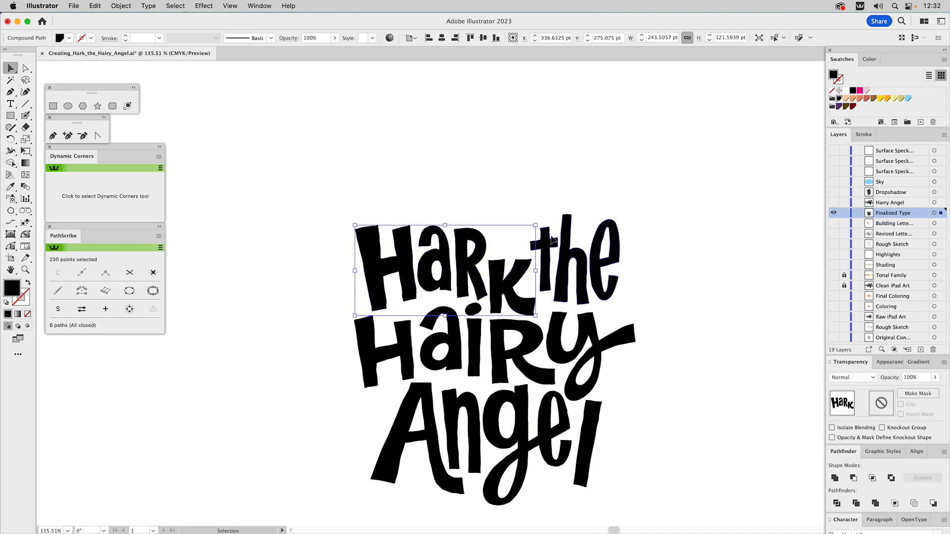
left_click(553, 241)
left_click(693, 213)
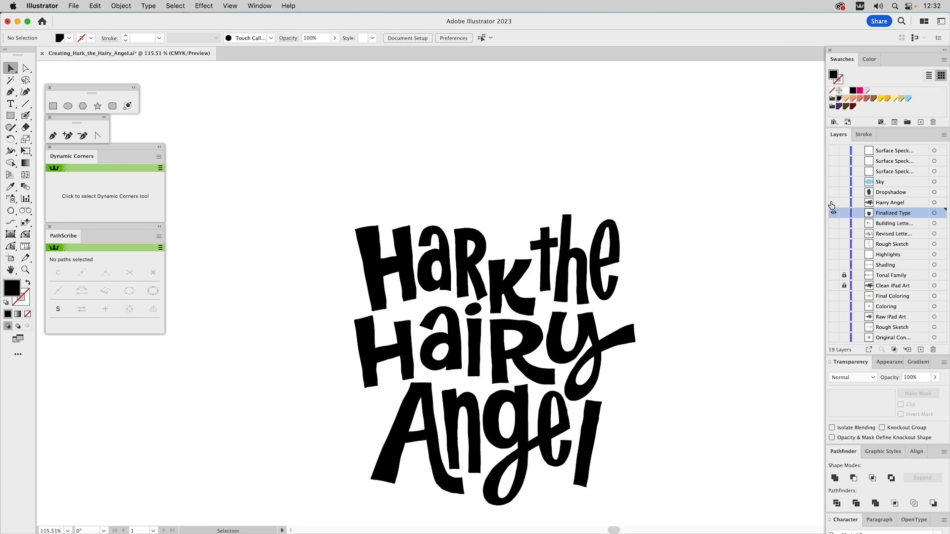
left_click(833, 203)
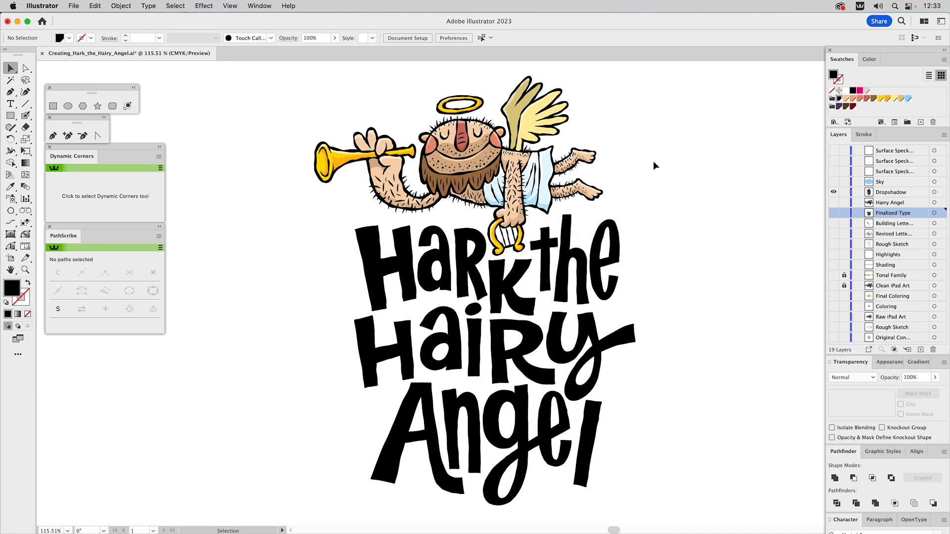
Try dark purple in place of black for all line art and lettering on the Dropshadow layer
key("a")
left_click(611, 223)
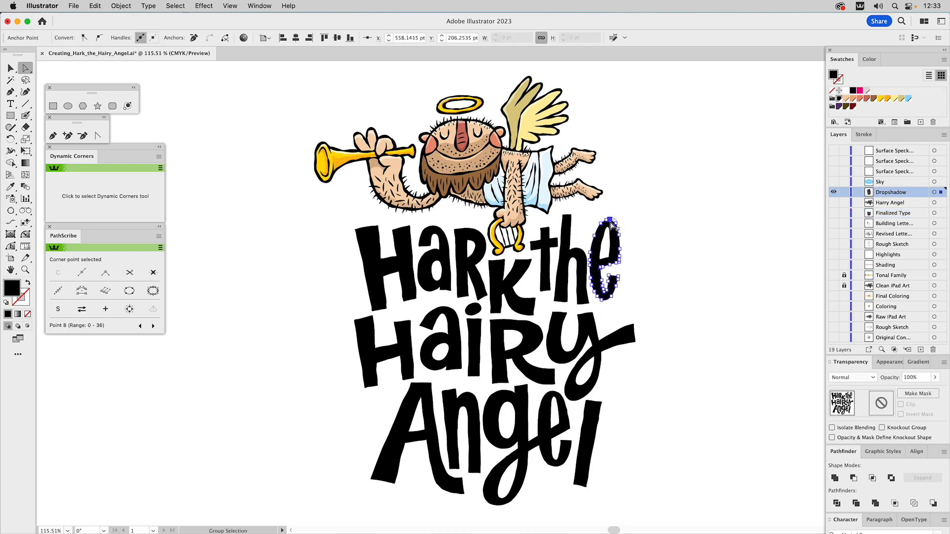
key("super+a")
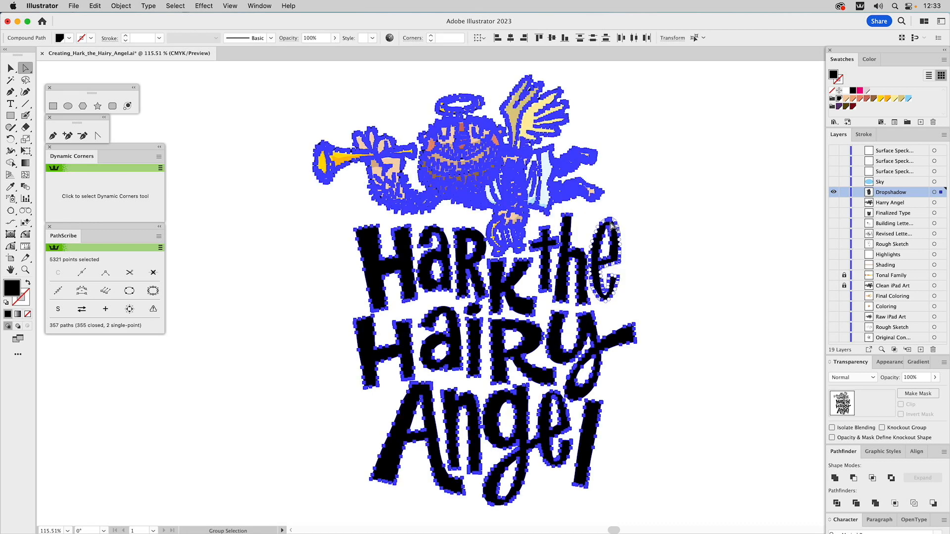
left_click(838, 111)
left_click(706, 170)
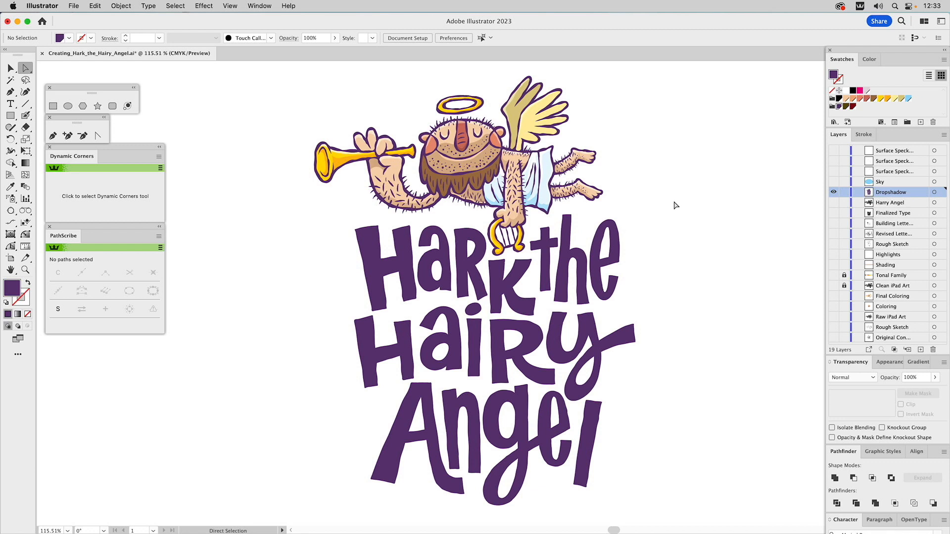
Try dark olive brown in place of purple for all line art and lettering
left_click(617, 232)
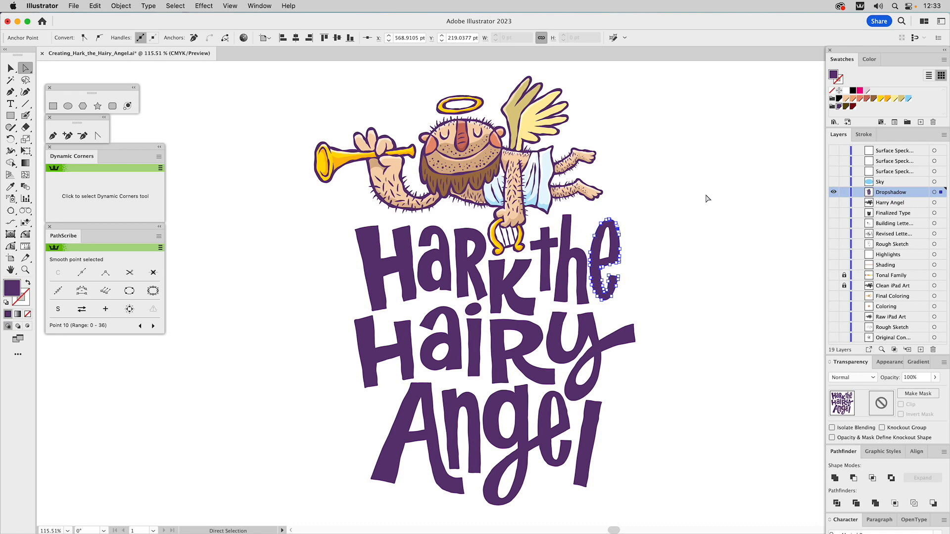
key("super+a")
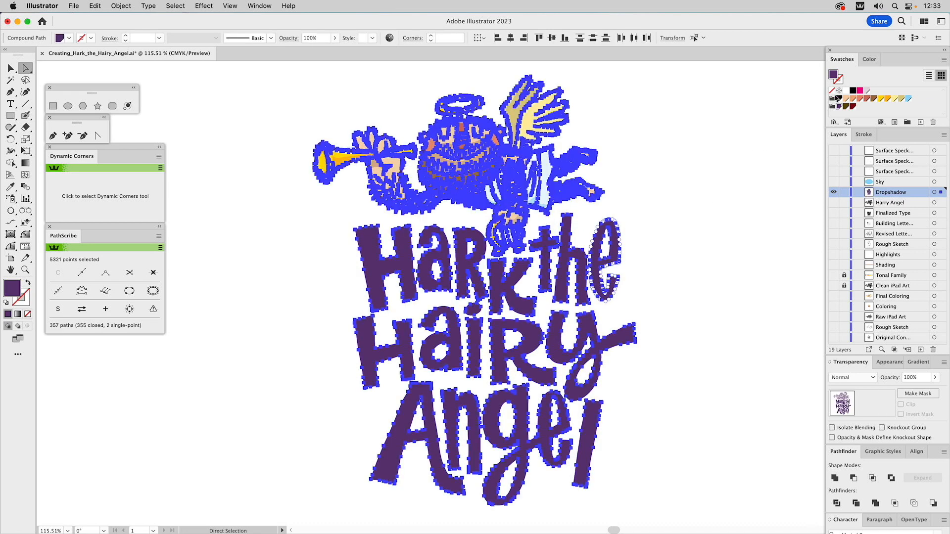
left_click(847, 106)
key("super+shift+a")
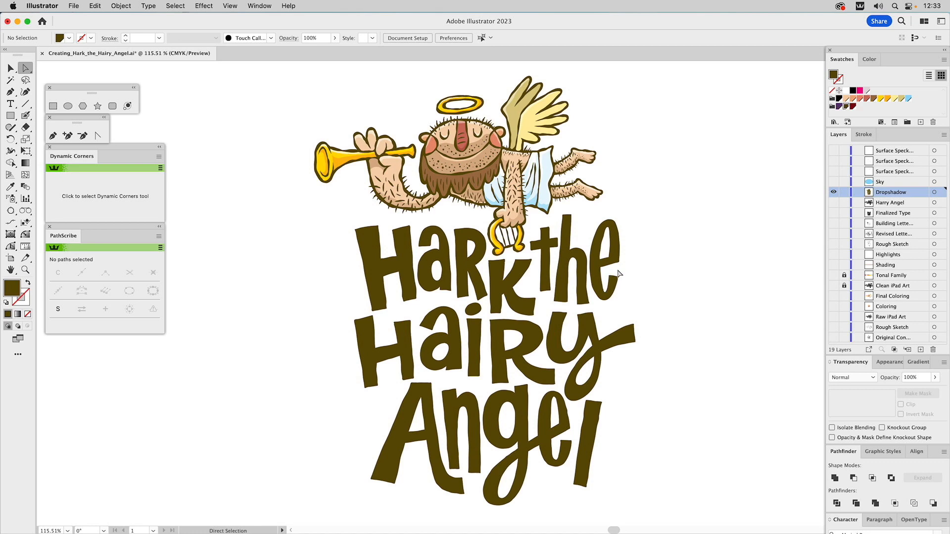
Recolor all olive brown line art and lettering dark red
left_click(583, 258)
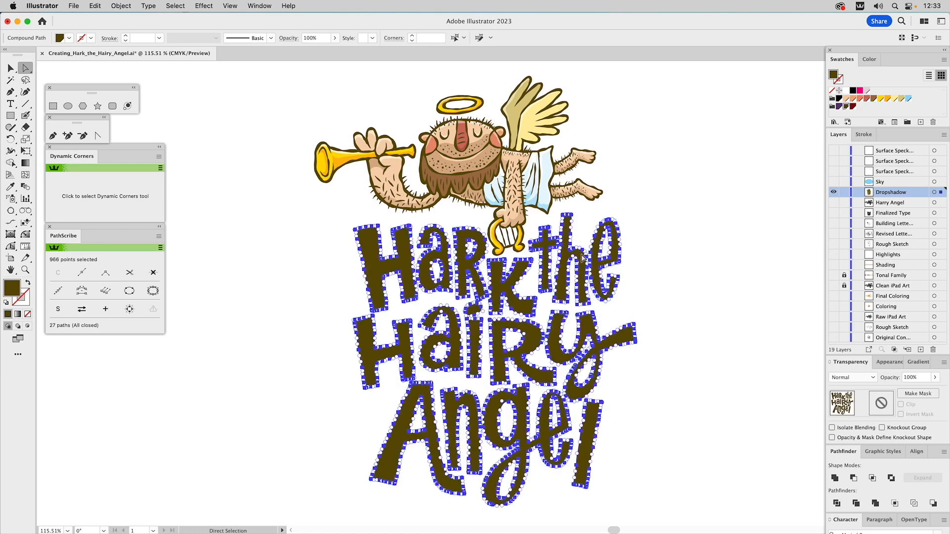
left_click(582, 258, "alt")
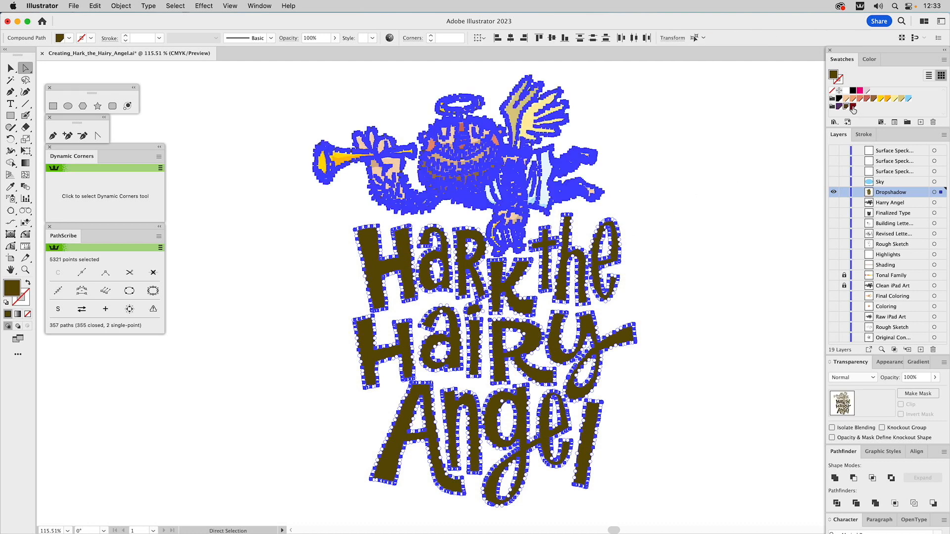
left_click(853, 107)
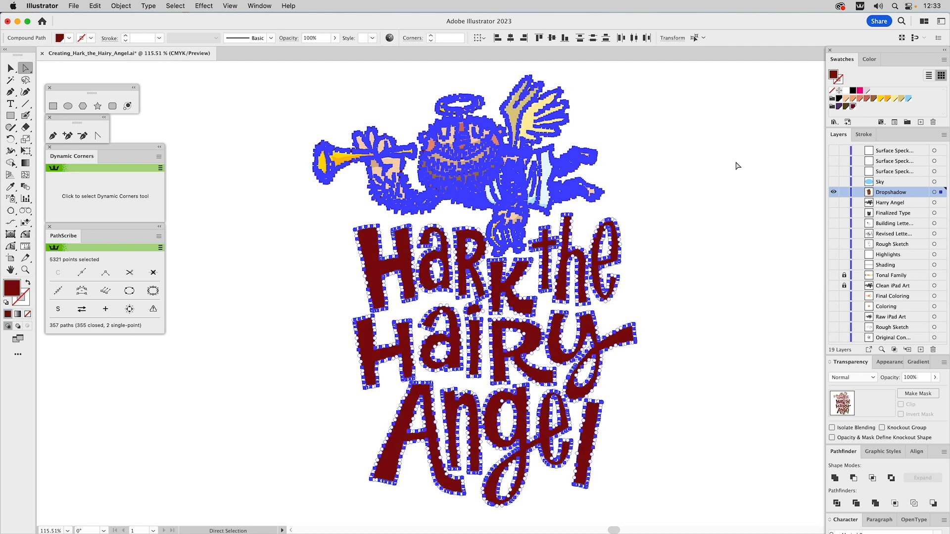
left_click(705, 173)
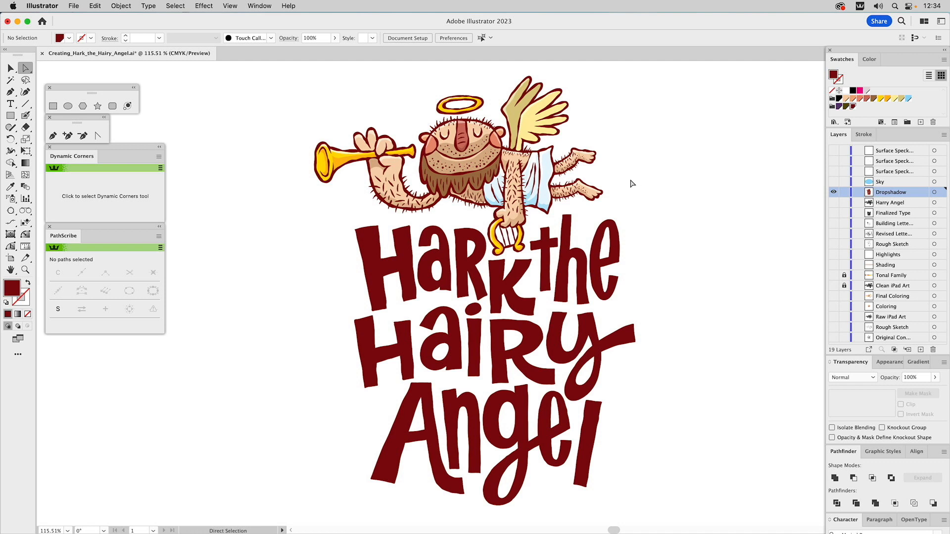
Duplicate the dark red lettering in place and offset the copy 3 pt down and 3 pt right
key("v")
left_click(568, 232)
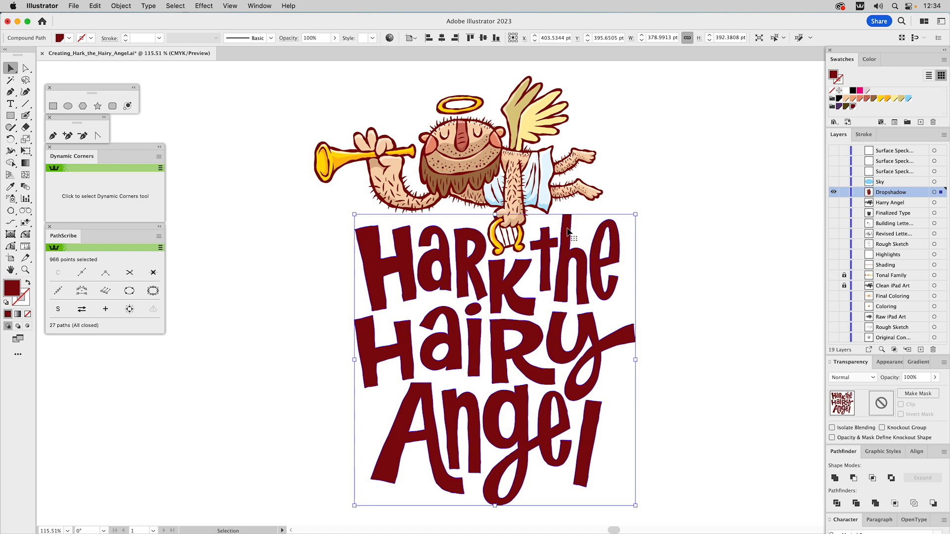
key("Down")
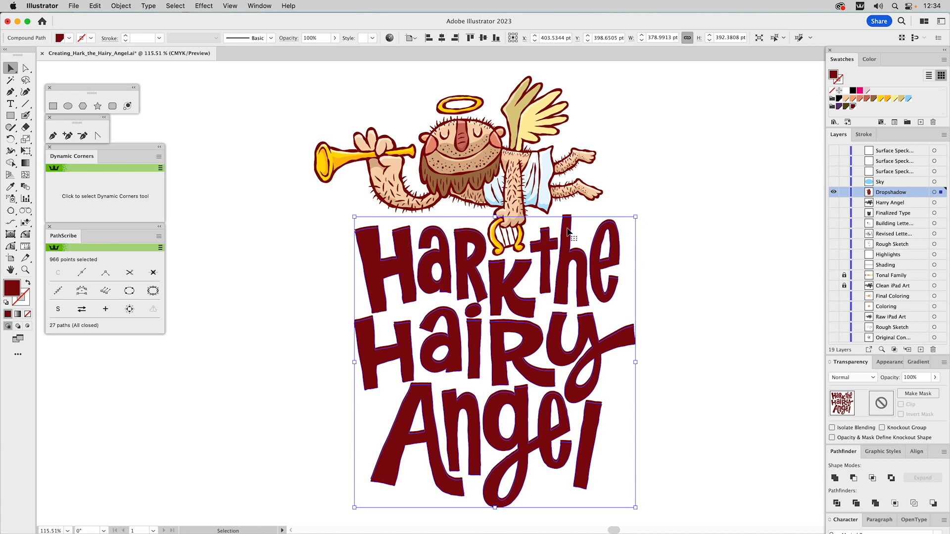
key("Right")
key("Right")
key("Right")
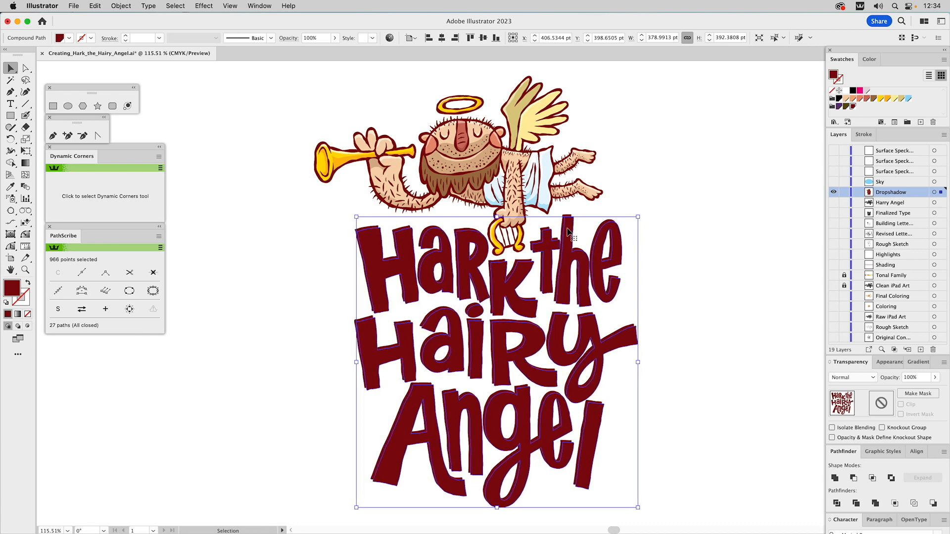
Fill the offset lettering copy with the light gray C=0 M=5 Y=0 K=10 swatch and check the swatch's settings
left_click(867, 91)
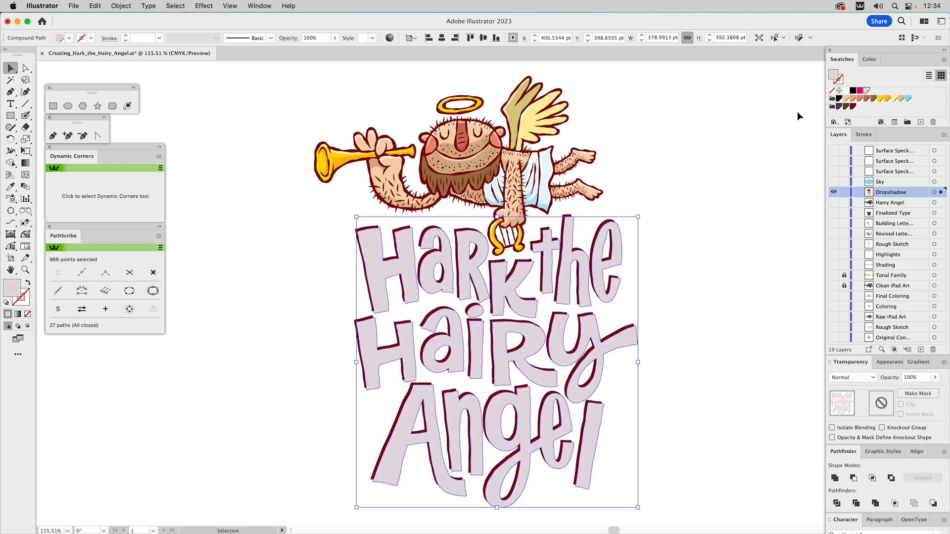
left_click(770, 144)
double_click(867, 91)
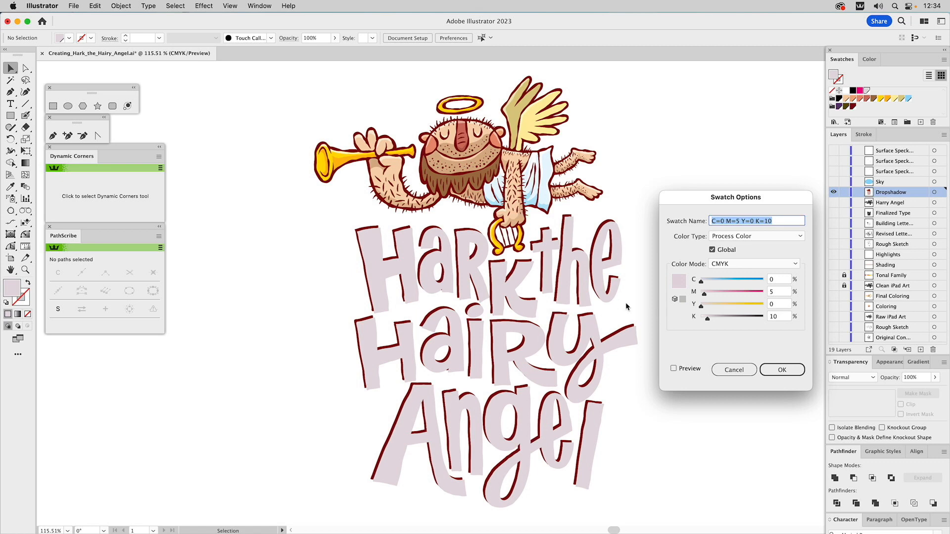
left_click(775, 370)
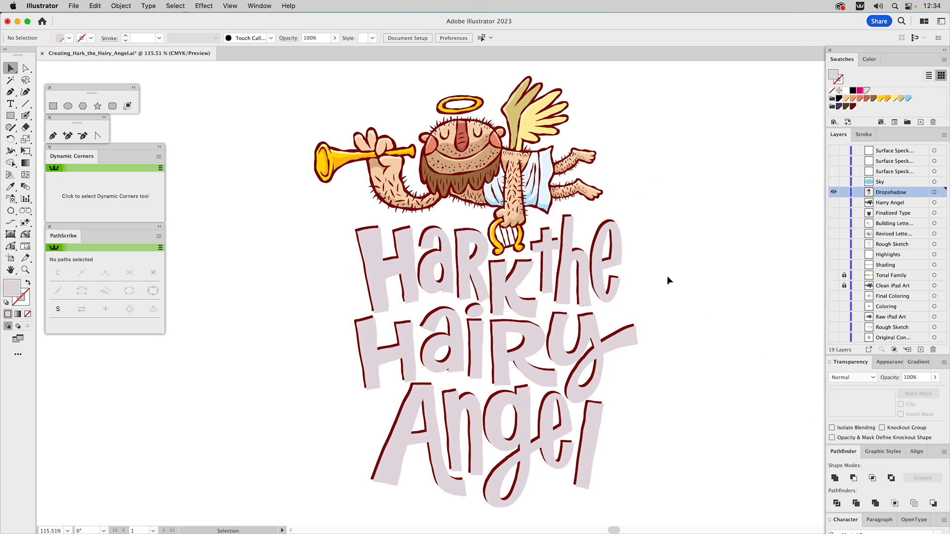
Move the light gray lettering copy directly behind the dark red lettering as a drop shadow
left_click(619, 237)
key("a")
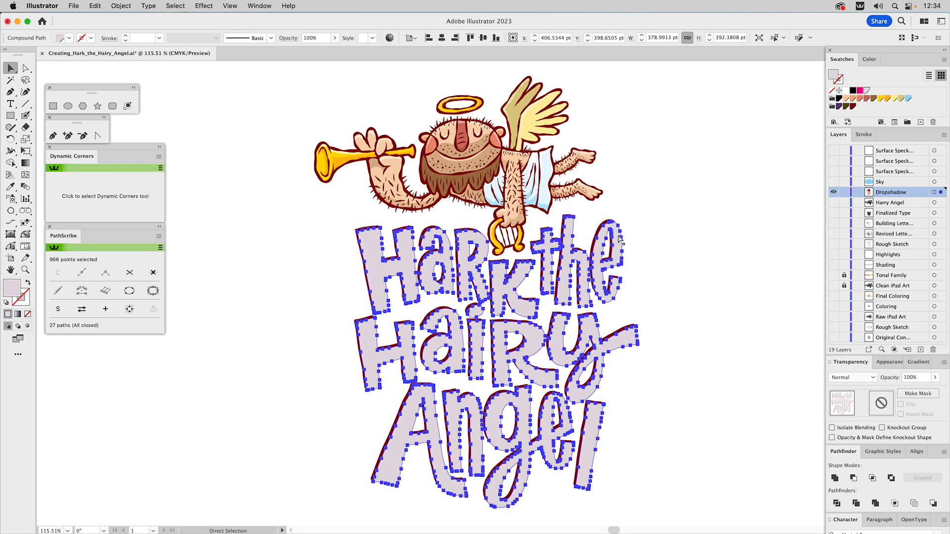
key("super+x")
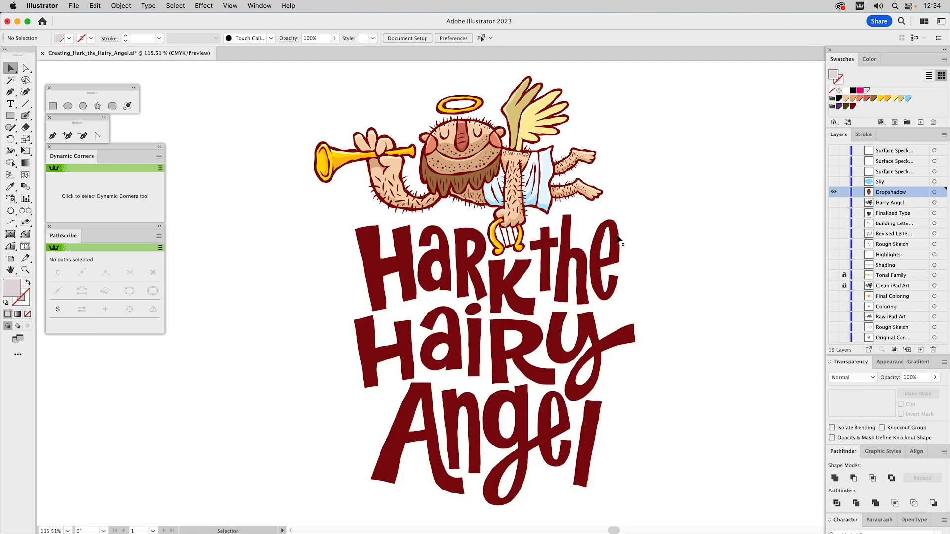
left_click(617, 238)
key("a")
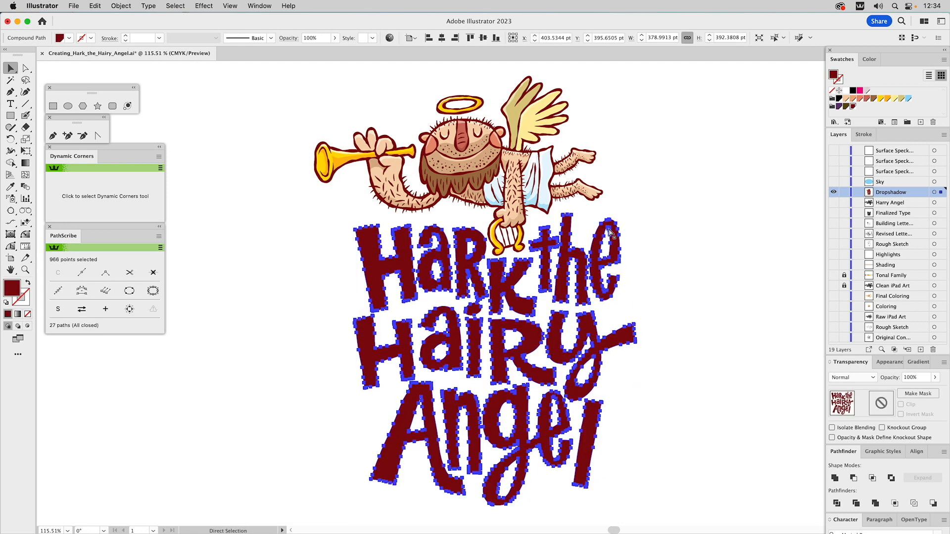
key("super+b")
key("v")
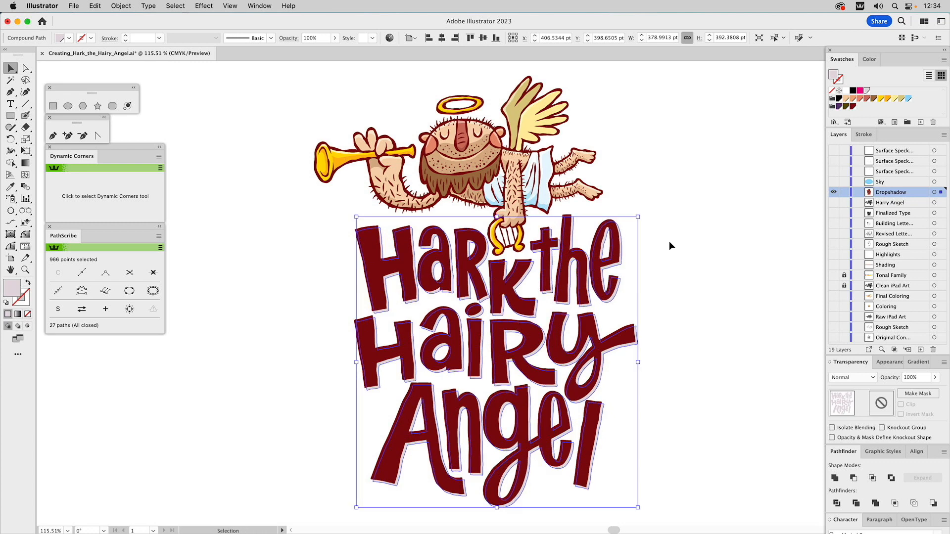
left_click(670, 243)
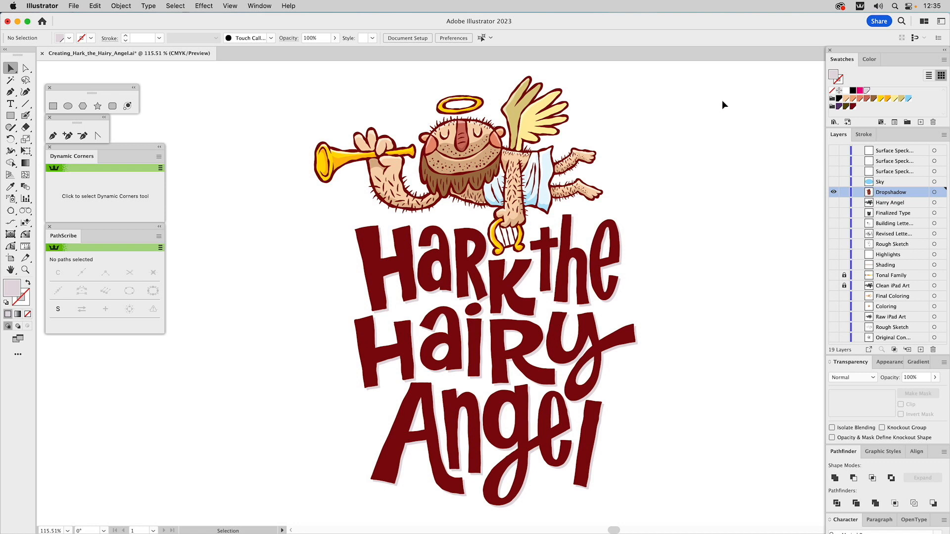
Show the Sky layer and open the Gaussian Blur effect for its light blue ellipse
left_click(833, 182)
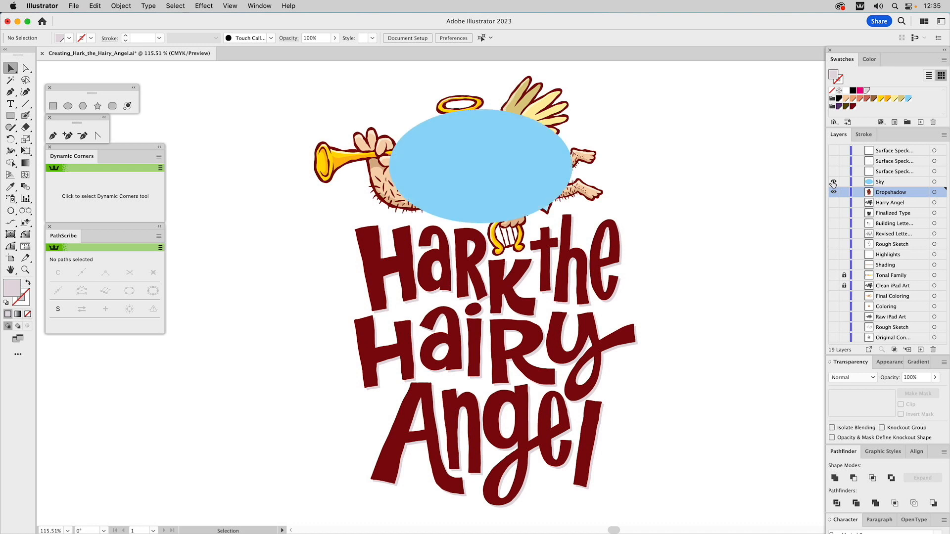
left_click(516, 140)
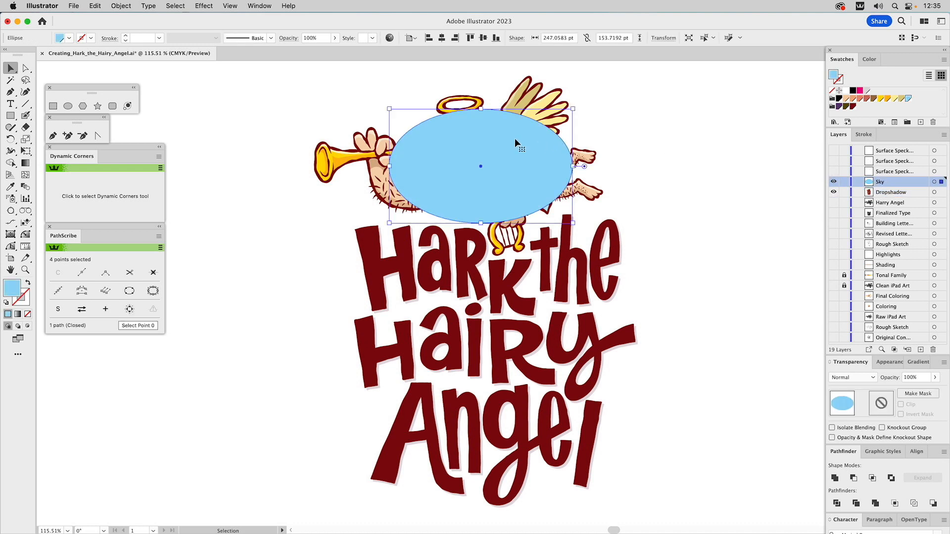
left_click(203, 6)
mouse_move(221, 222)
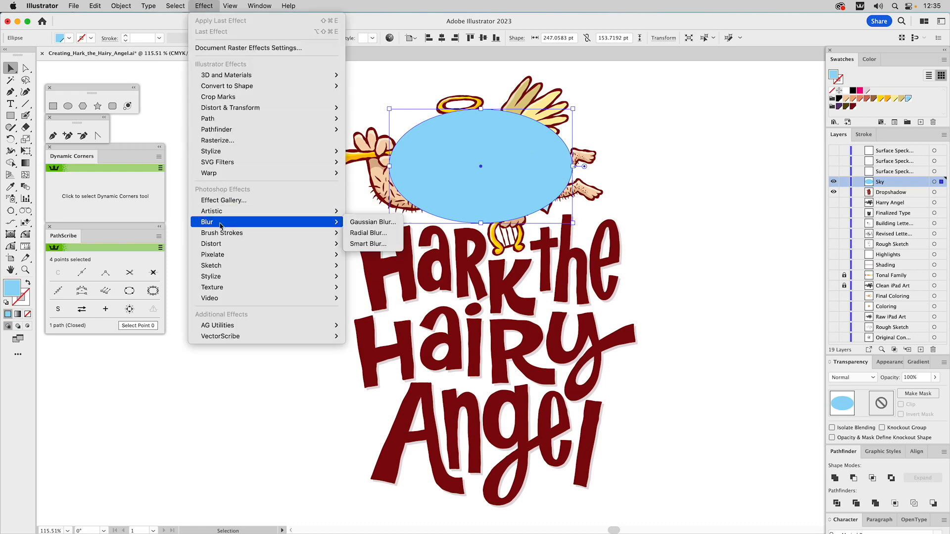
left_click(362, 224)
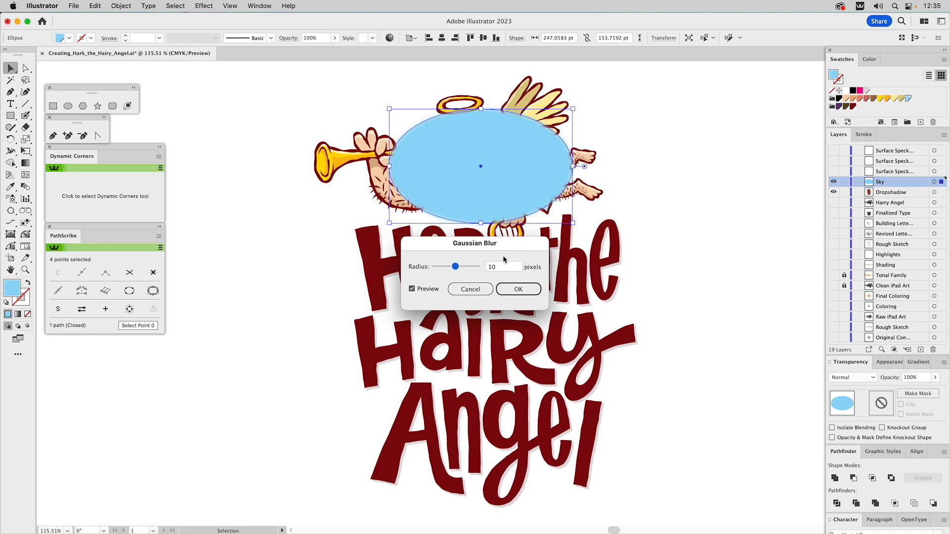
Preview the ellipse's Gaussian Blur with a radius of 33 pixels
double_click(502, 268)
type("33")
left_click(421, 289)
left_click(421, 289)
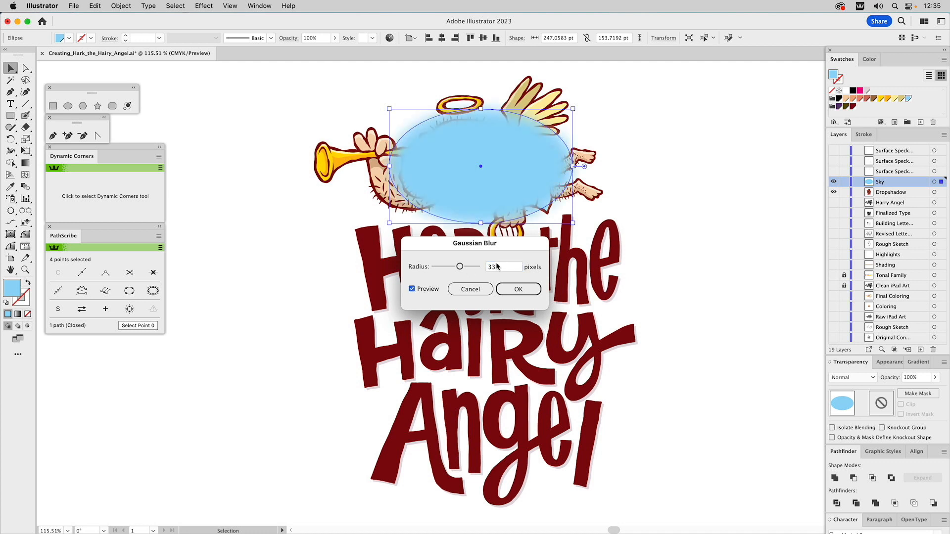
Set the blur radius to 44 pixels and apply it to the blue ellipse
left_click_drag(498, 267, 486, 271)
type("44")
left_click(434, 290)
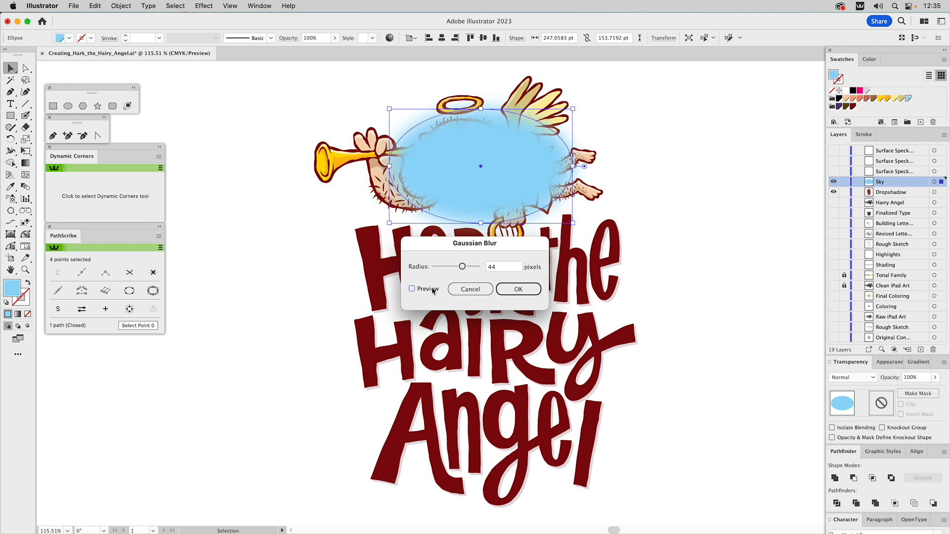
left_click(510, 291)
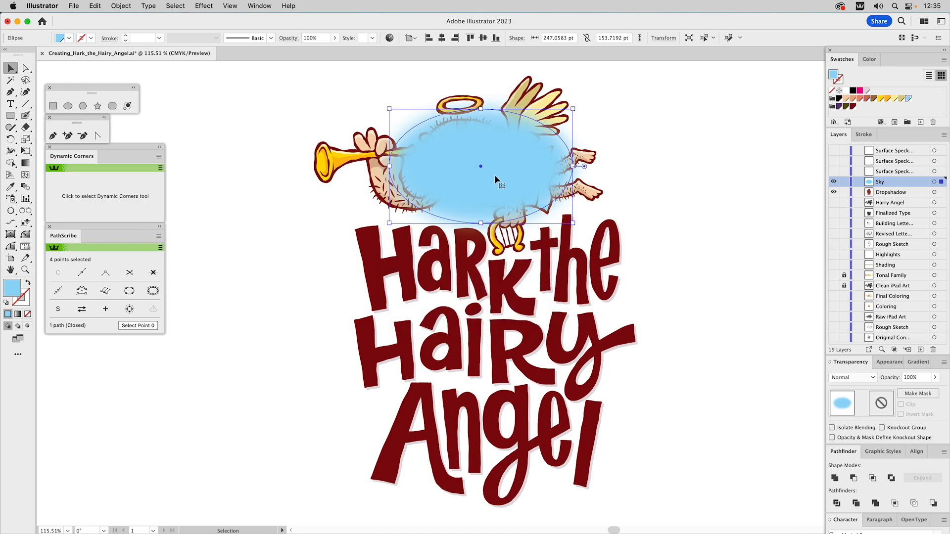
Move the blurred blue ellipse onto the Dropshadow layer, behind the angel and lettering
key("Delete")
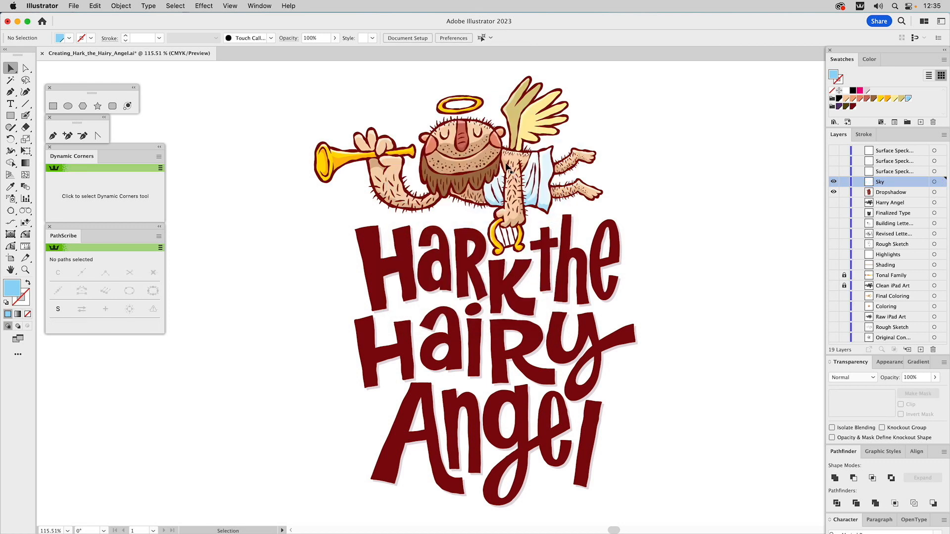
key("a")
left_click_drag(640, 105, 336, 468)
key("super+z")
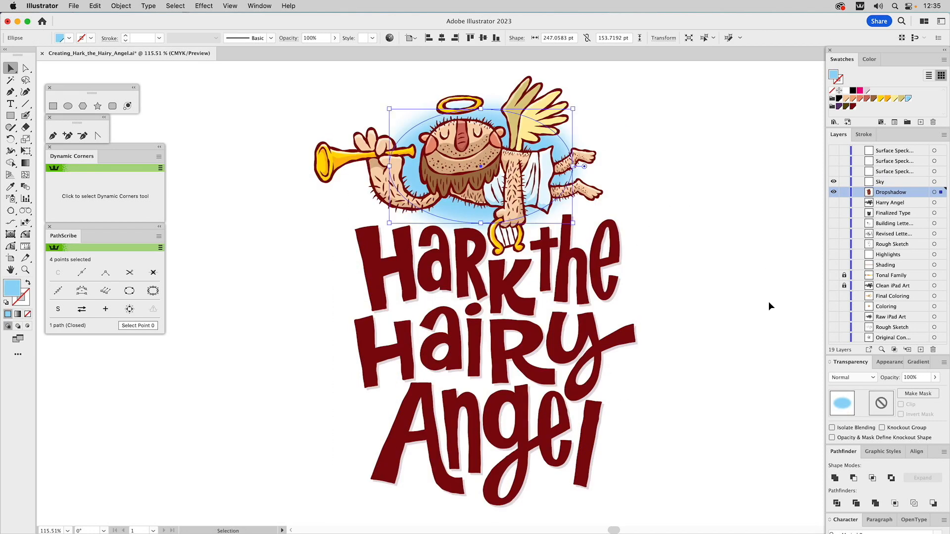
Set the opacity of the blurred sky ellipse to 60%
left_click(910, 378)
type("6")
key("Return")
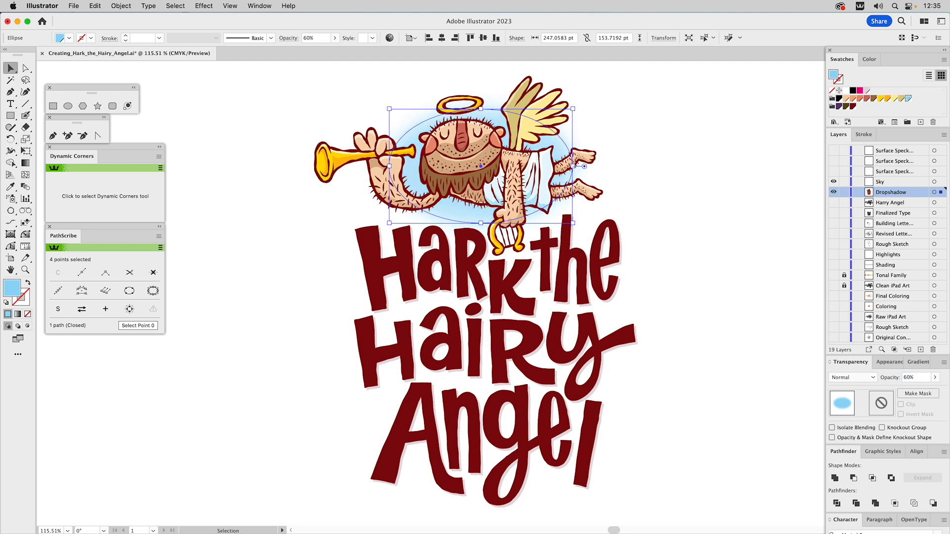
left_click(776, 168)
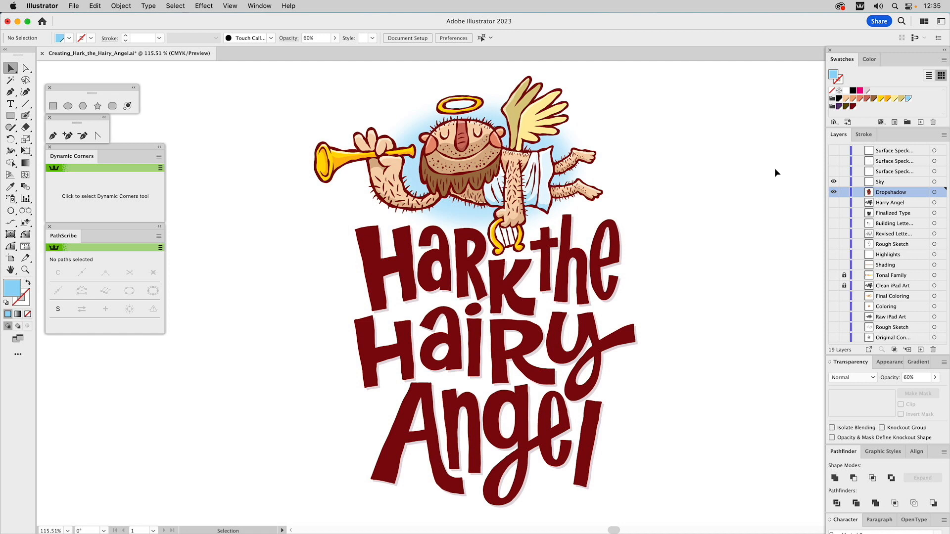
Show the first surface speckling layer and center its Surface_Speckling1.tif image horizontally over the artwork
left_click(833, 171)
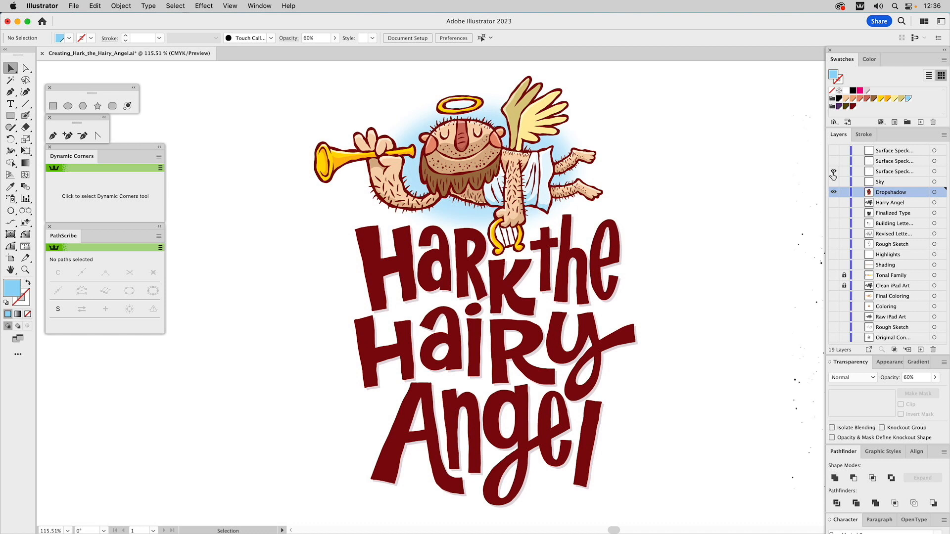
left_click(810, 191)
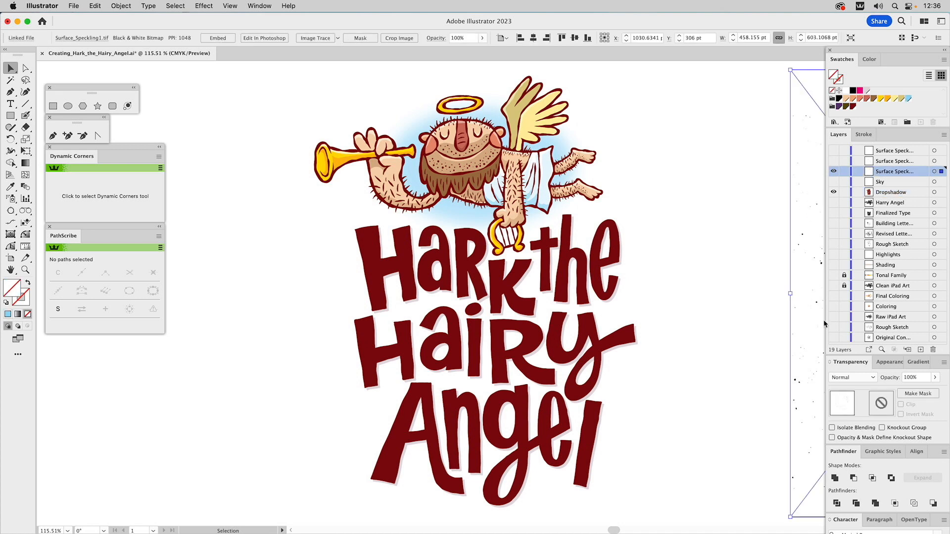
left_click(916, 451)
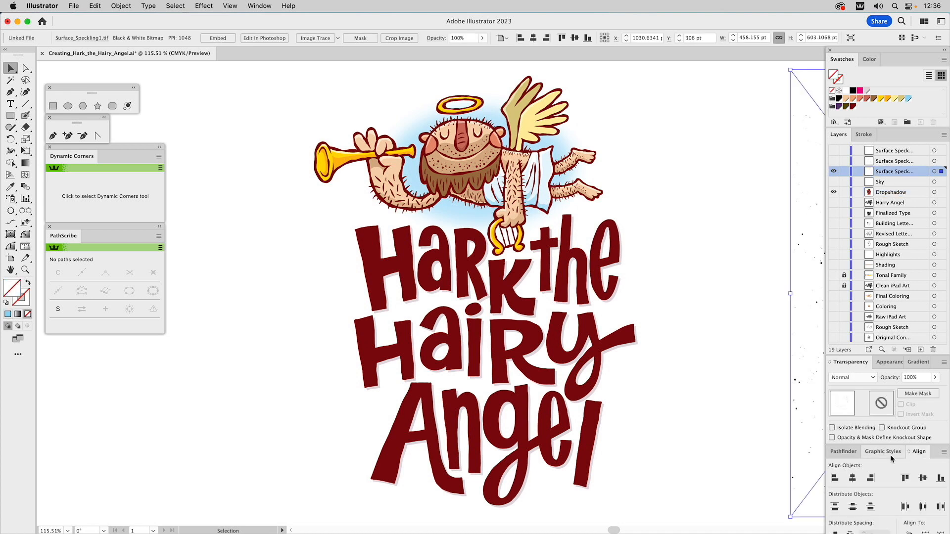
left_click(852, 478)
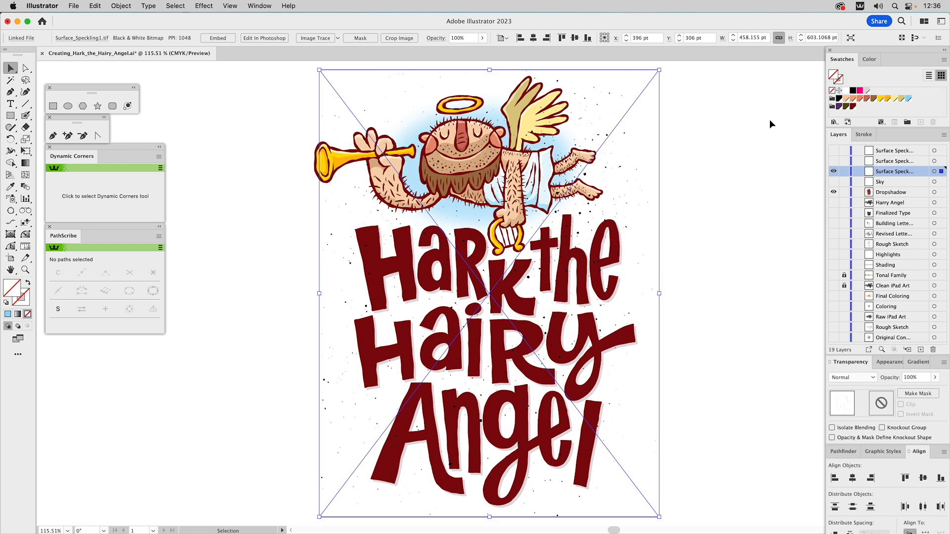
Color the Surface_Speckling1.tif specks dark red at 45% opacity, and lock their layer
left_click(852, 107)
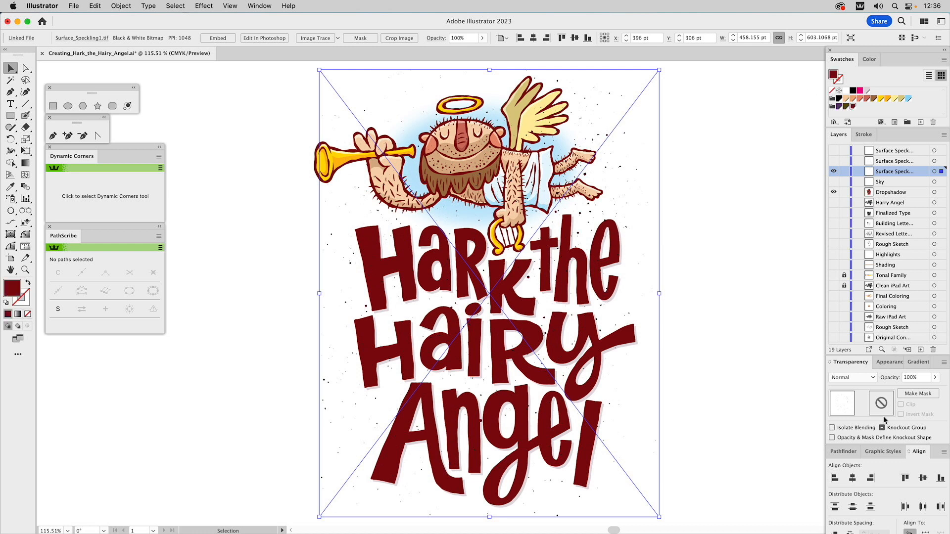
left_click(914, 379)
type("45")
key("Return")
left_click(844, 172)
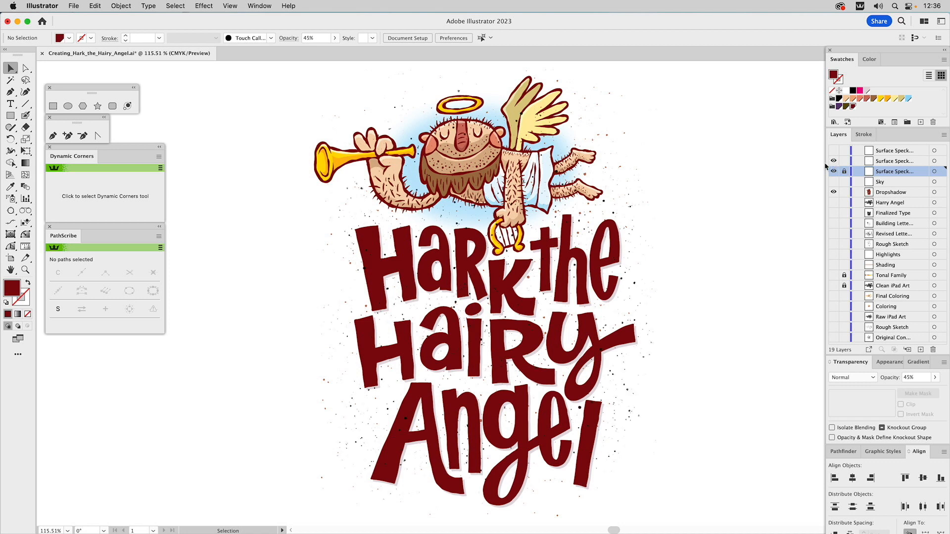
Color the Surface_Speckling2.tif specks white at 85% opacity, and lock their layer
left_click(604, 204)
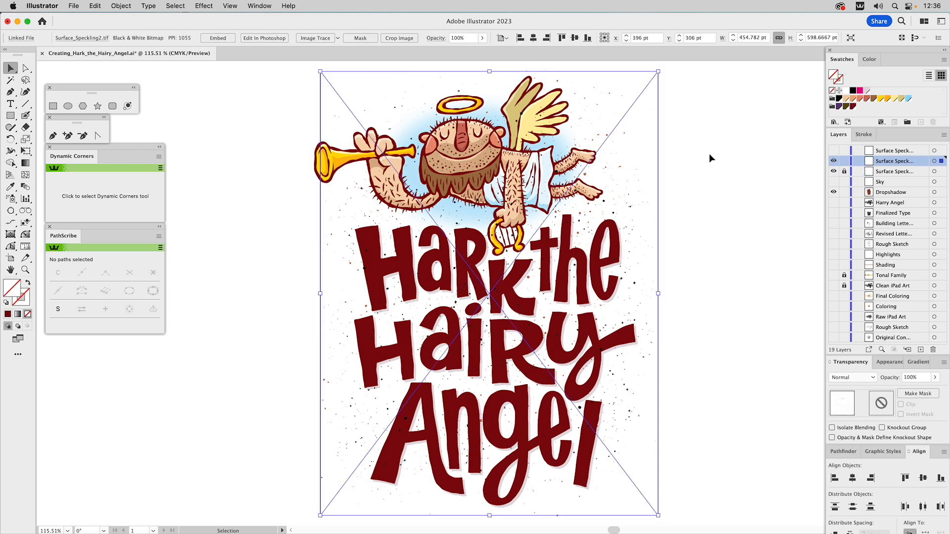
left_click(846, 91)
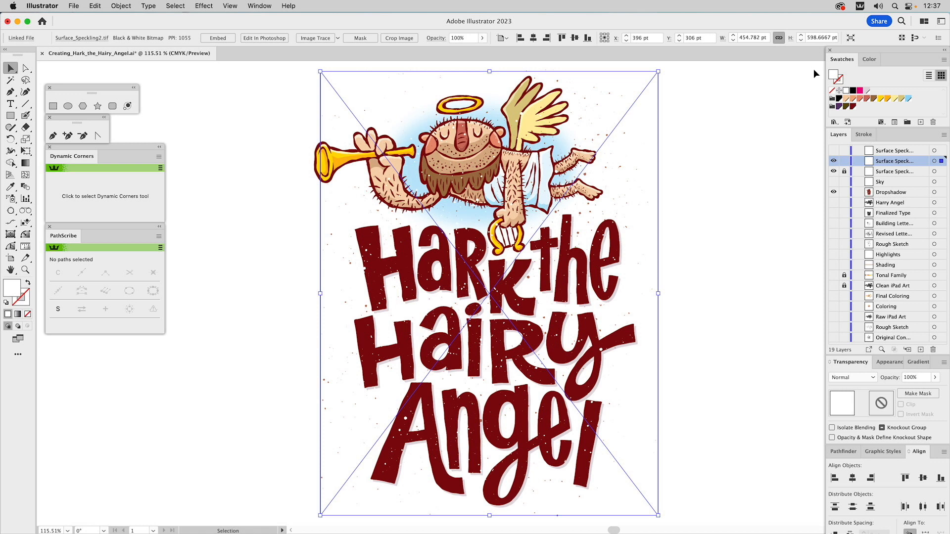
left_click(908, 378)
type("85%")
key("Return")
left_click(844, 161)
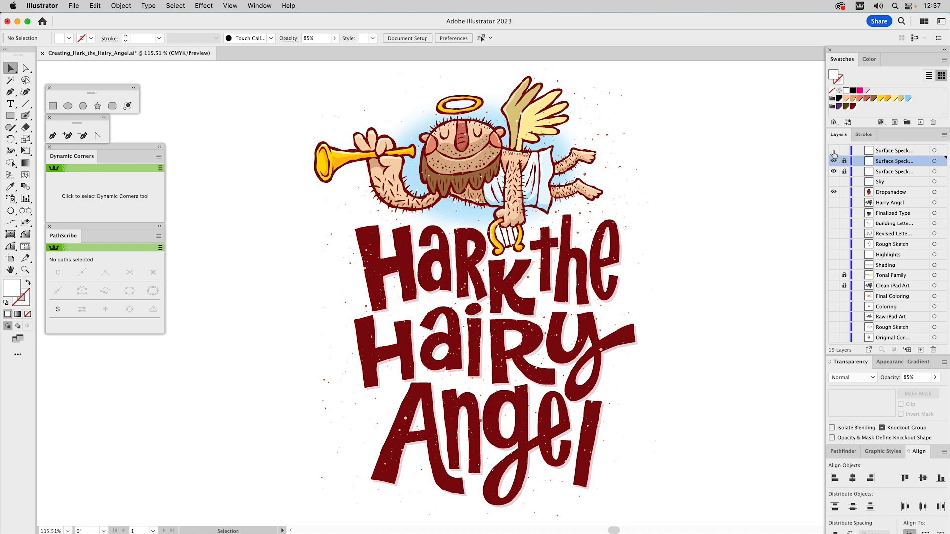
Show the topmost surface speckling layer and soften its large white specks with a low-radius Gaussian Blur
left_click(834, 150)
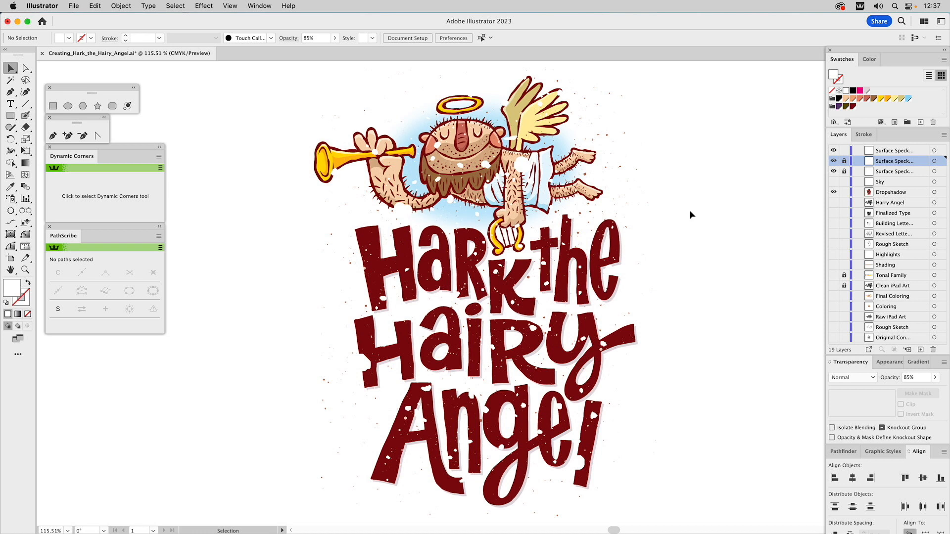
left_click(364, 362)
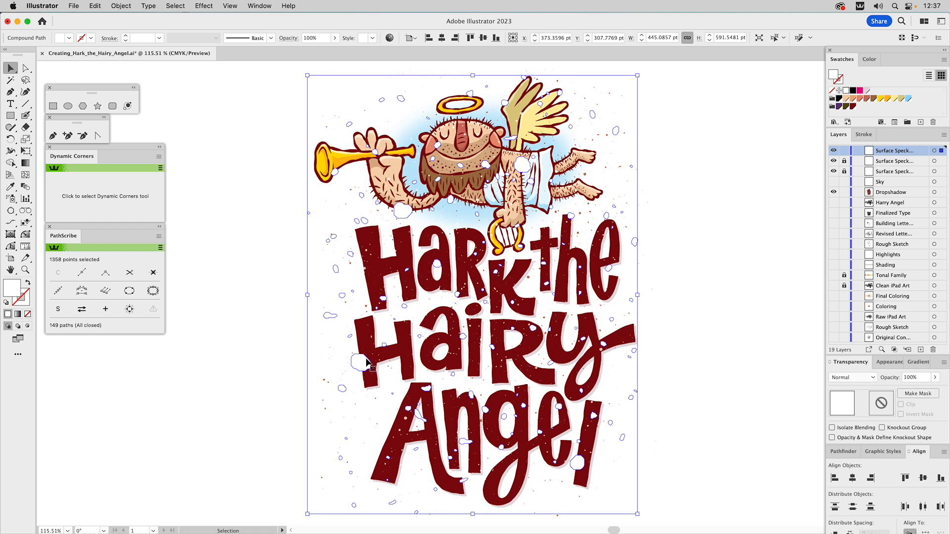
left_click(202, 5)
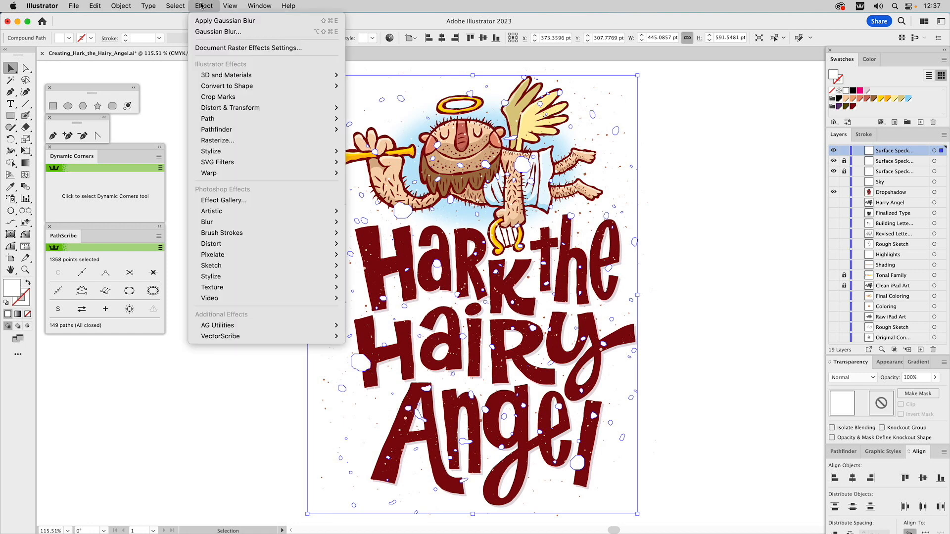
mouse_move(203, 222)
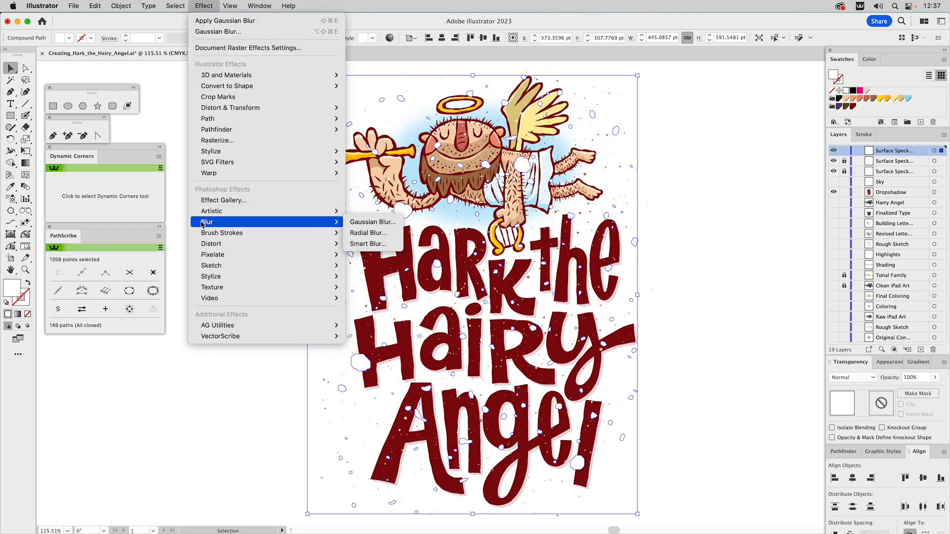
left_click(385, 220)
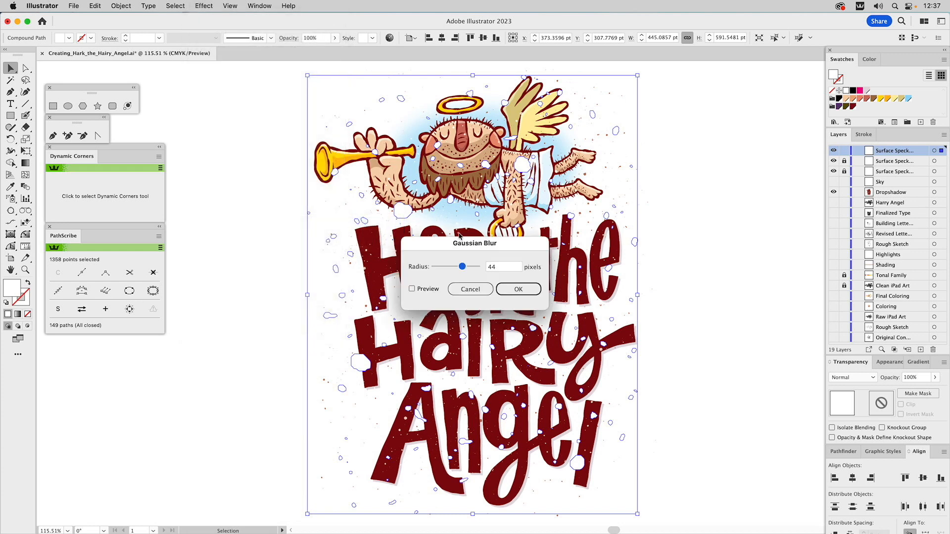
left_click(422, 289)
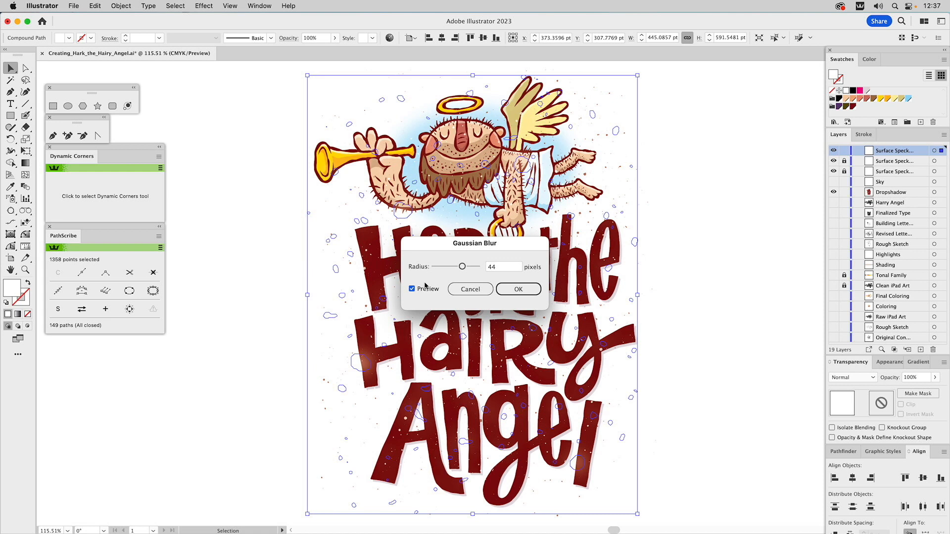
left_click(462, 267)
left_click_drag(462, 267, 449, 268)
left_click(515, 293)
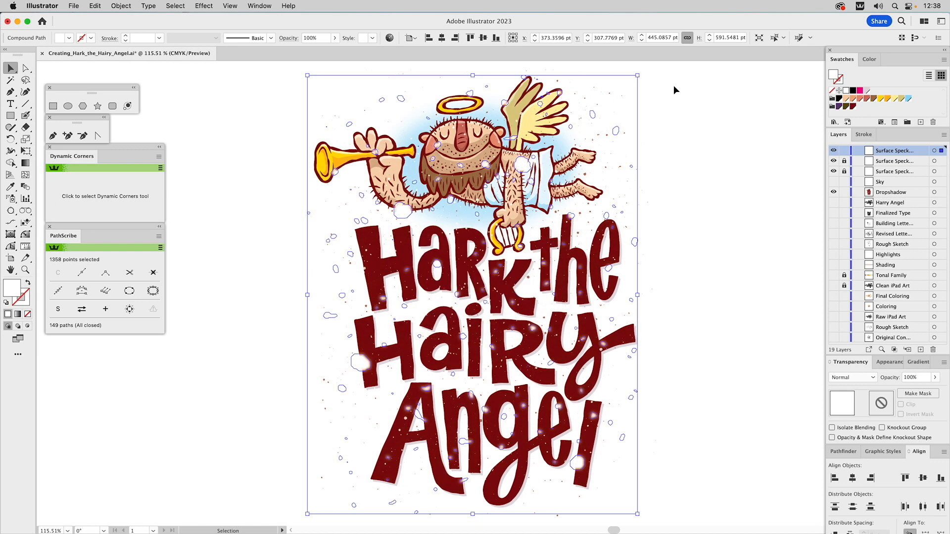
Set the blurred white specks' opacity to 60% and lock the topmost speckling layer
left_click_drag(913, 378, 894, 378)
type("6")
key("Return")
left_click(720, 164)
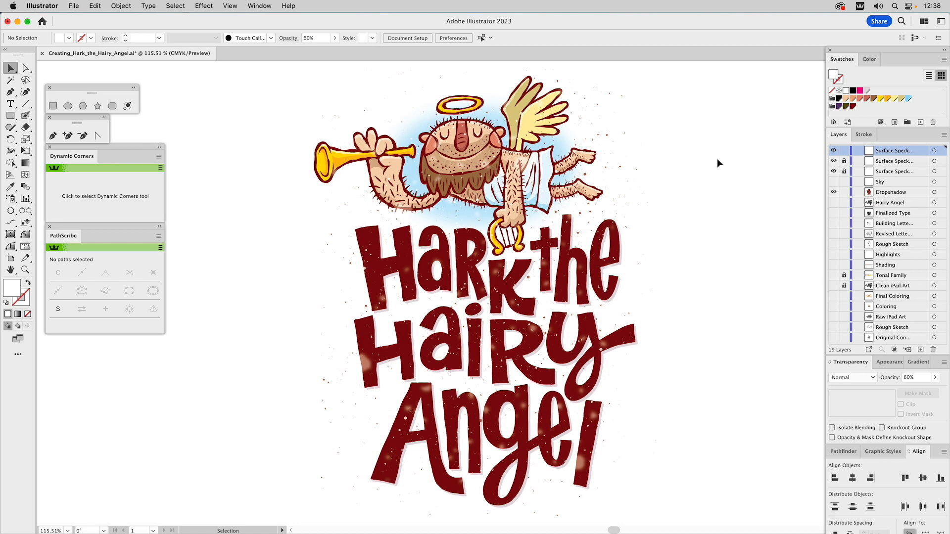
left_click(844, 150)
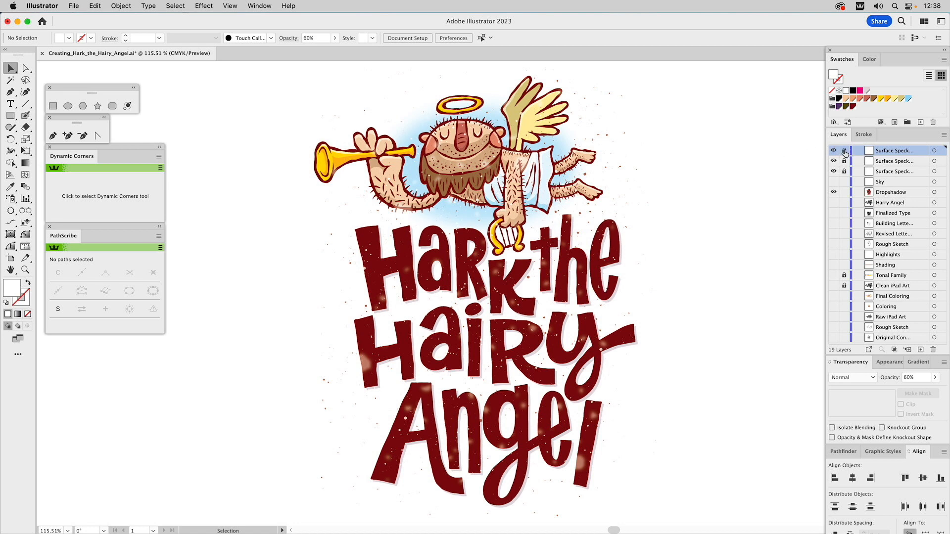